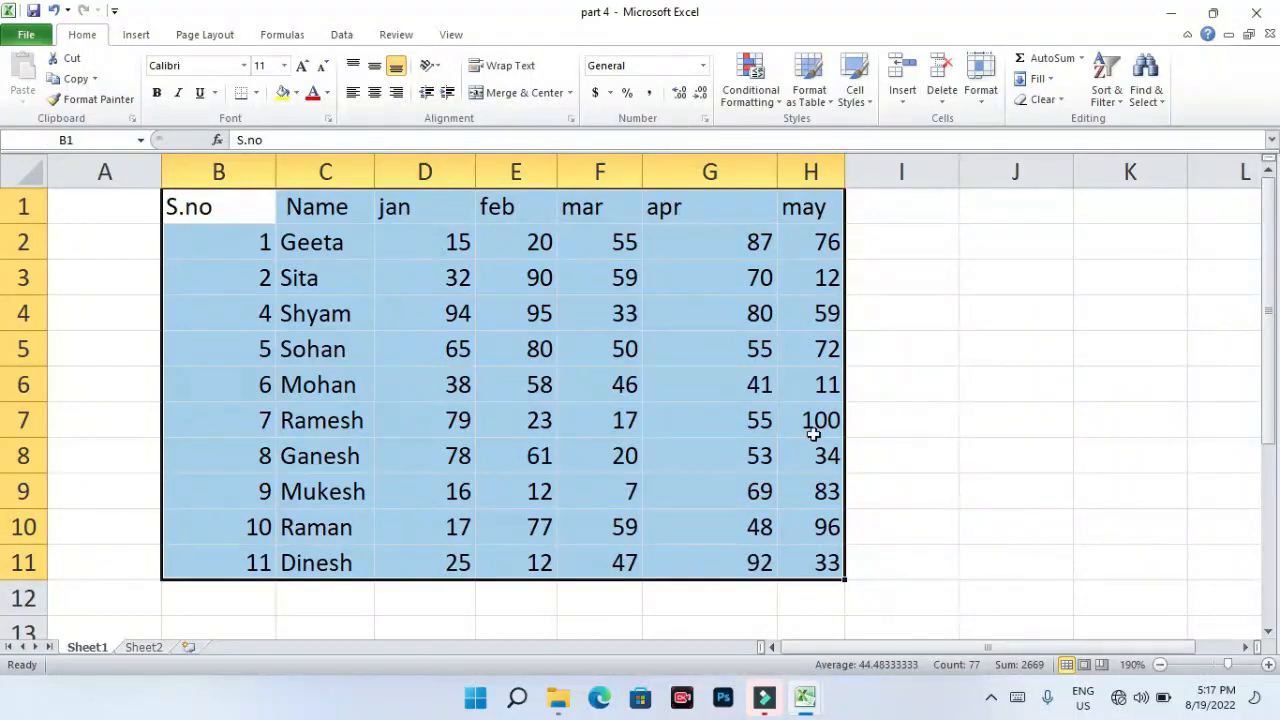
- Format B1:H11 as a table with a light banded style, keeping range $B$1:$H$11
click(829, 106)
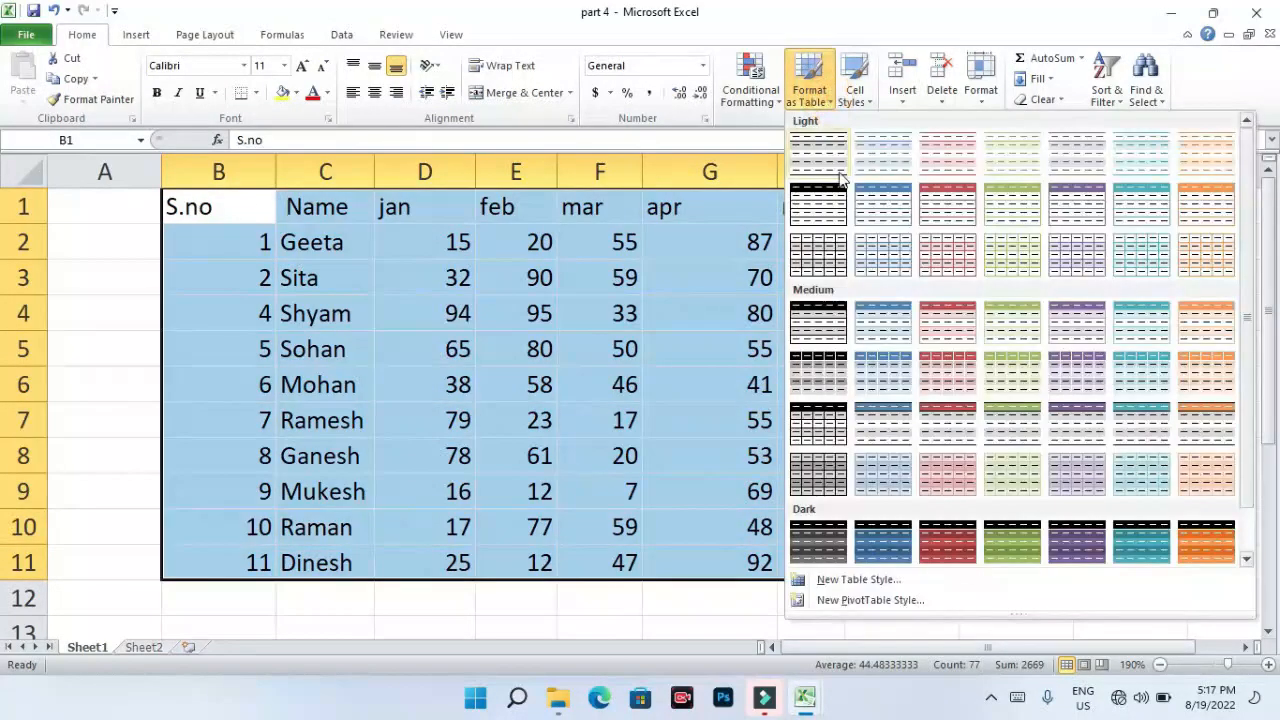
click(932, 250)
click(1048, 270)
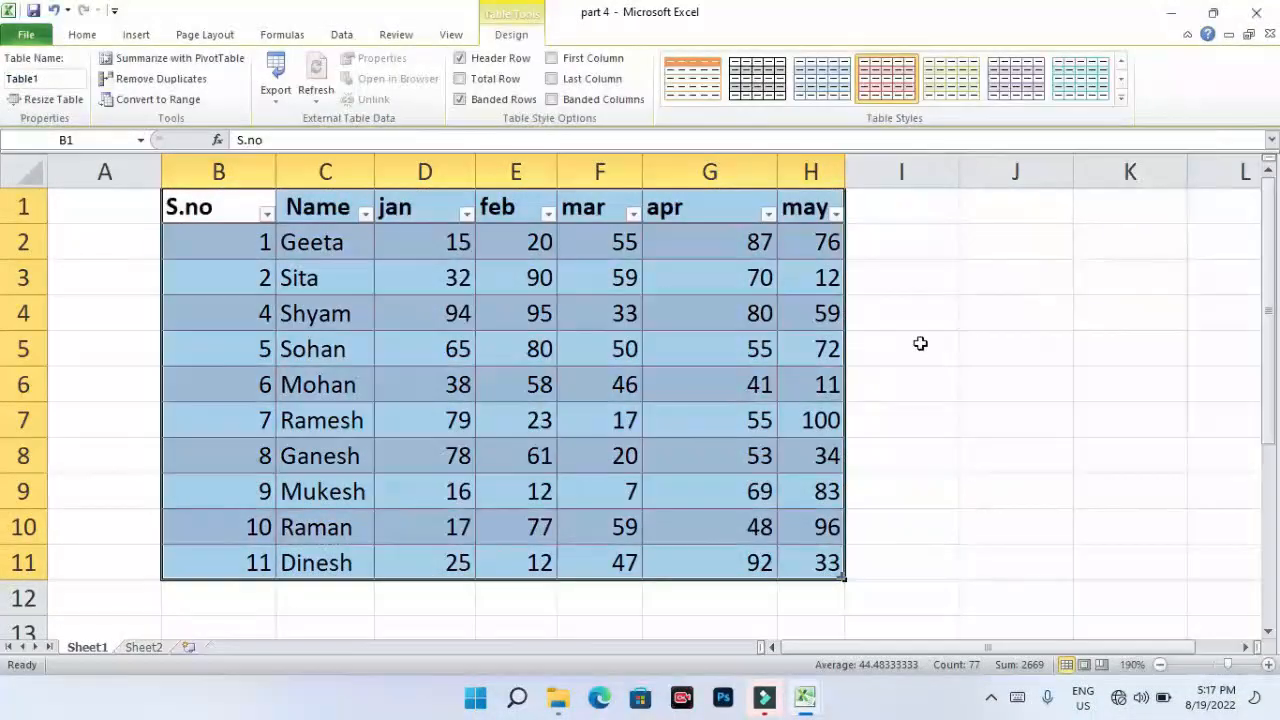
- Convert Table1 back to a normal range, keeping its pink banded rows
click(664, 382)
drag(230, 202, 829, 563)
click(606, 564)
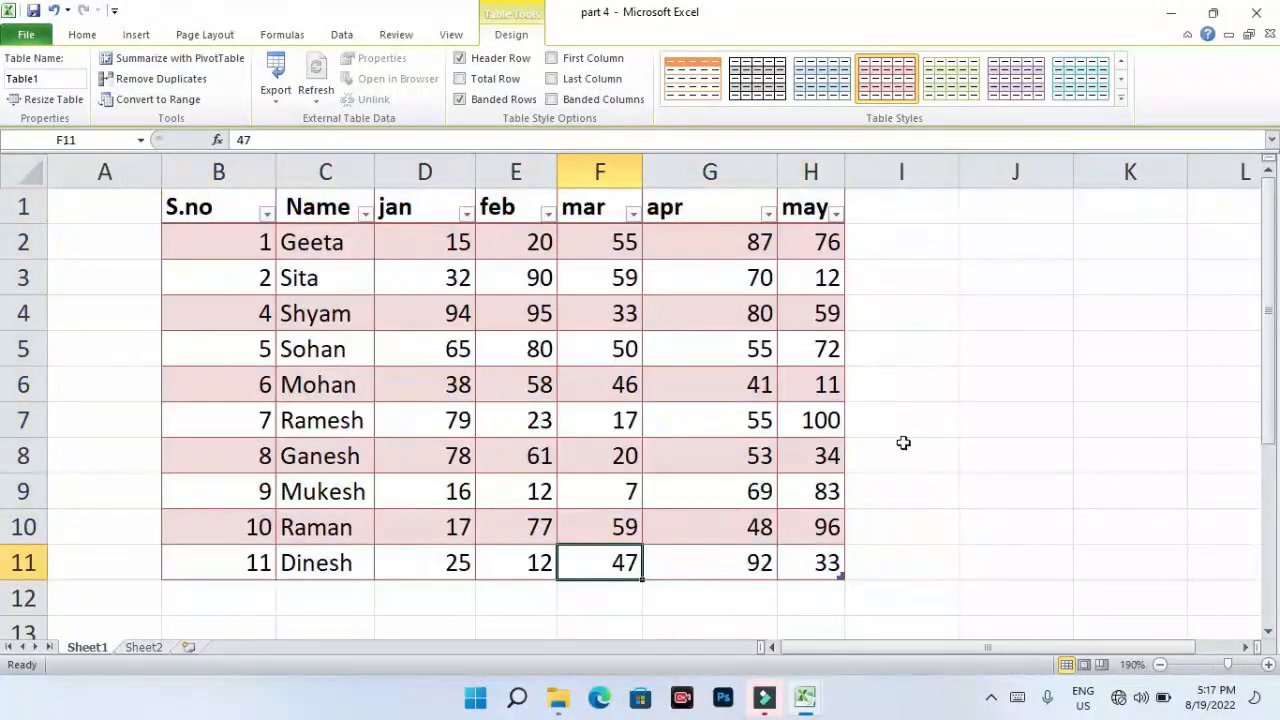
click(396, 357)
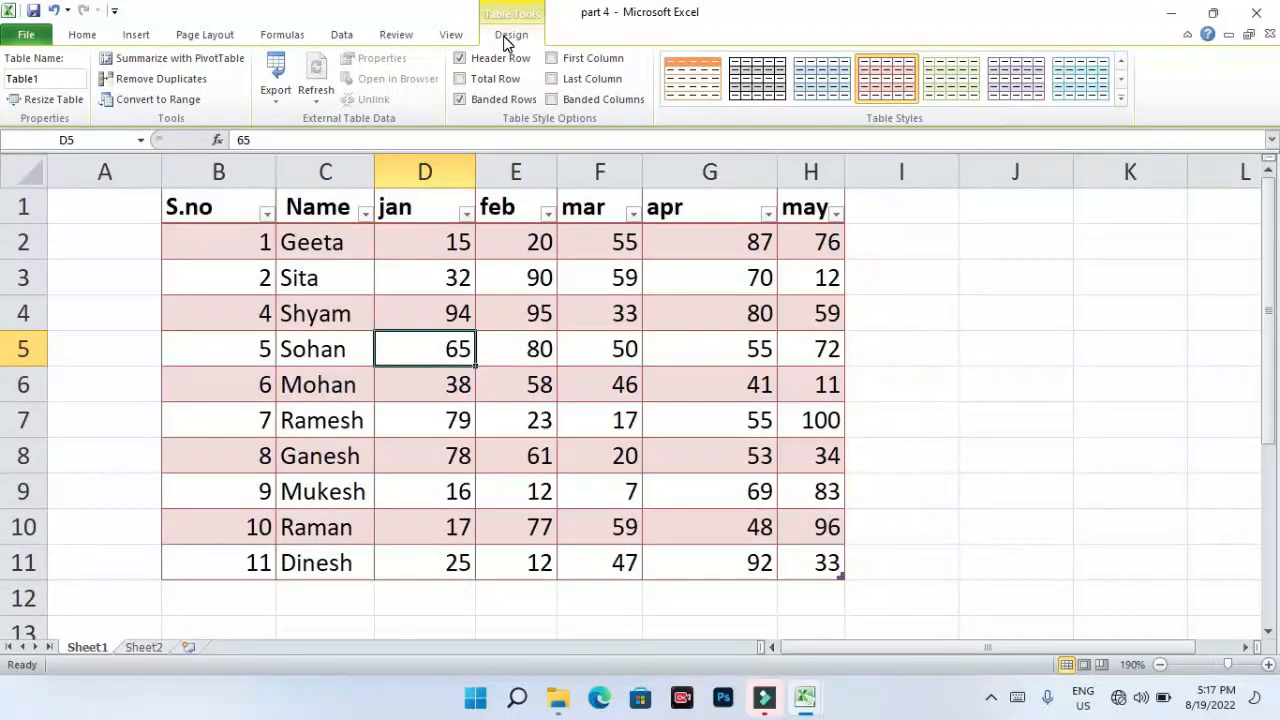
click(149, 101)
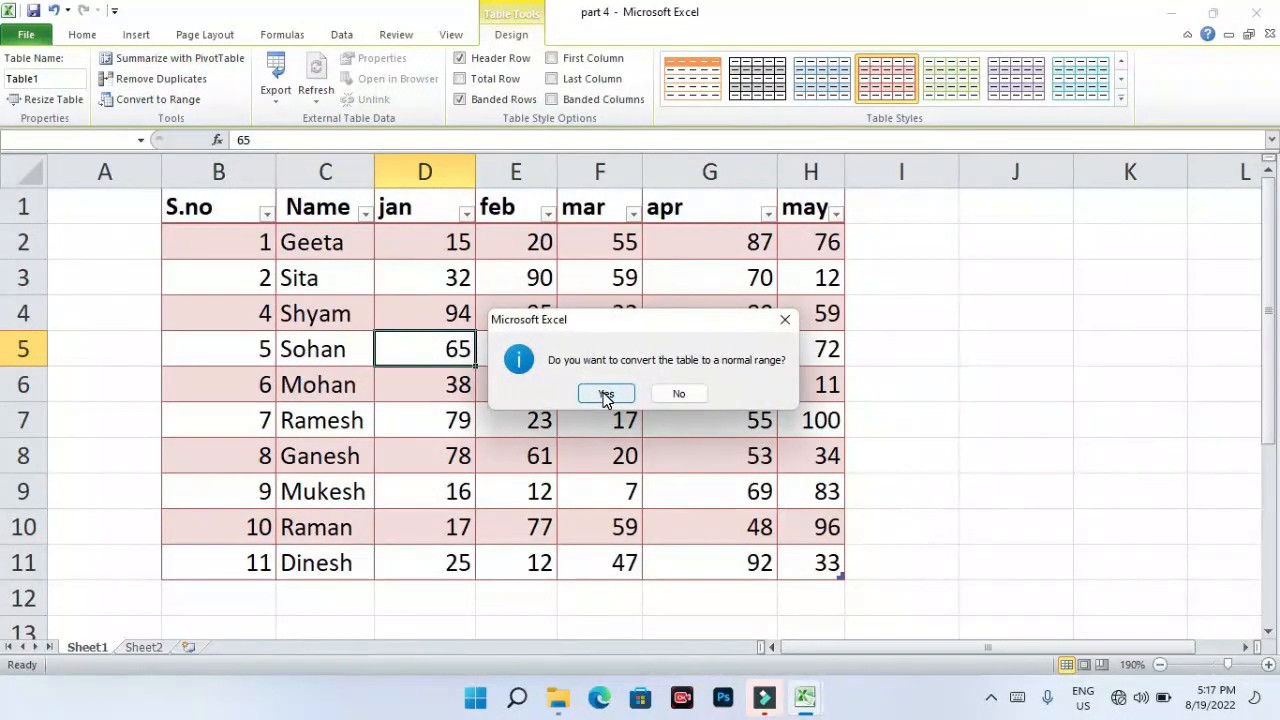
click(605, 394)
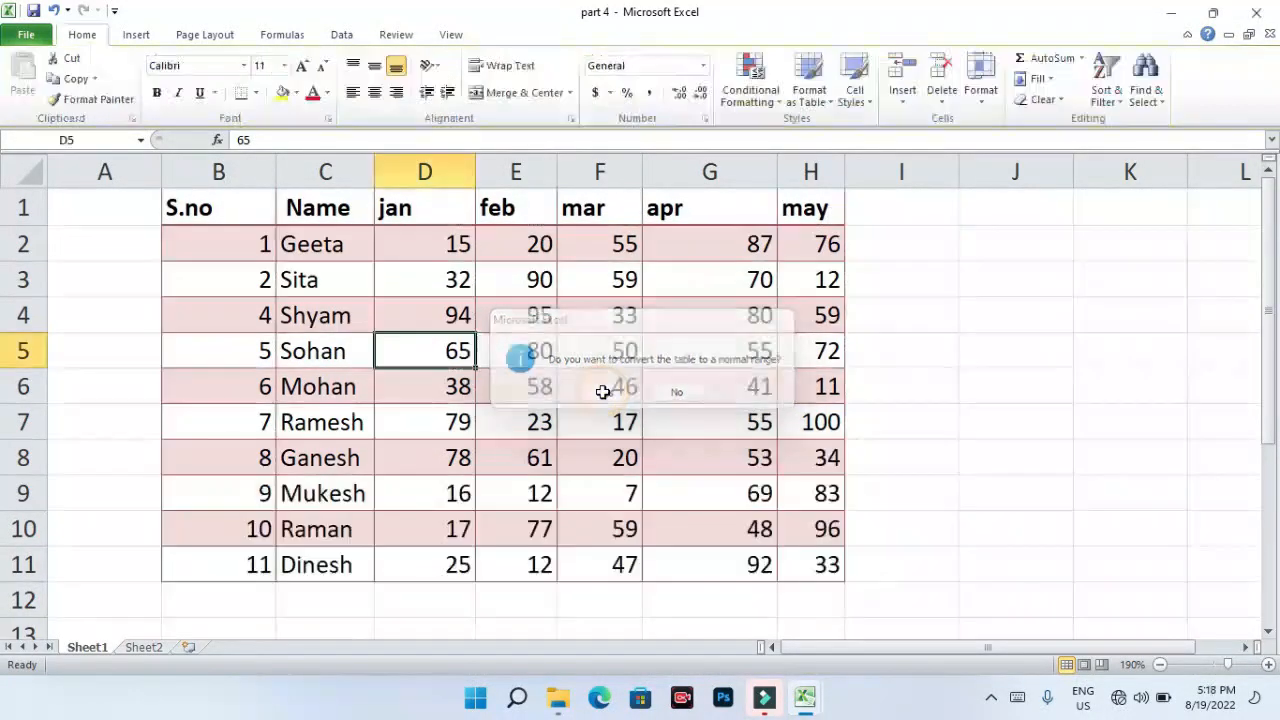
- Select the whole score table B1:H11
click(600, 386)
drag(200, 205, 800, 562)
click(968, 543)
click(422, 218)
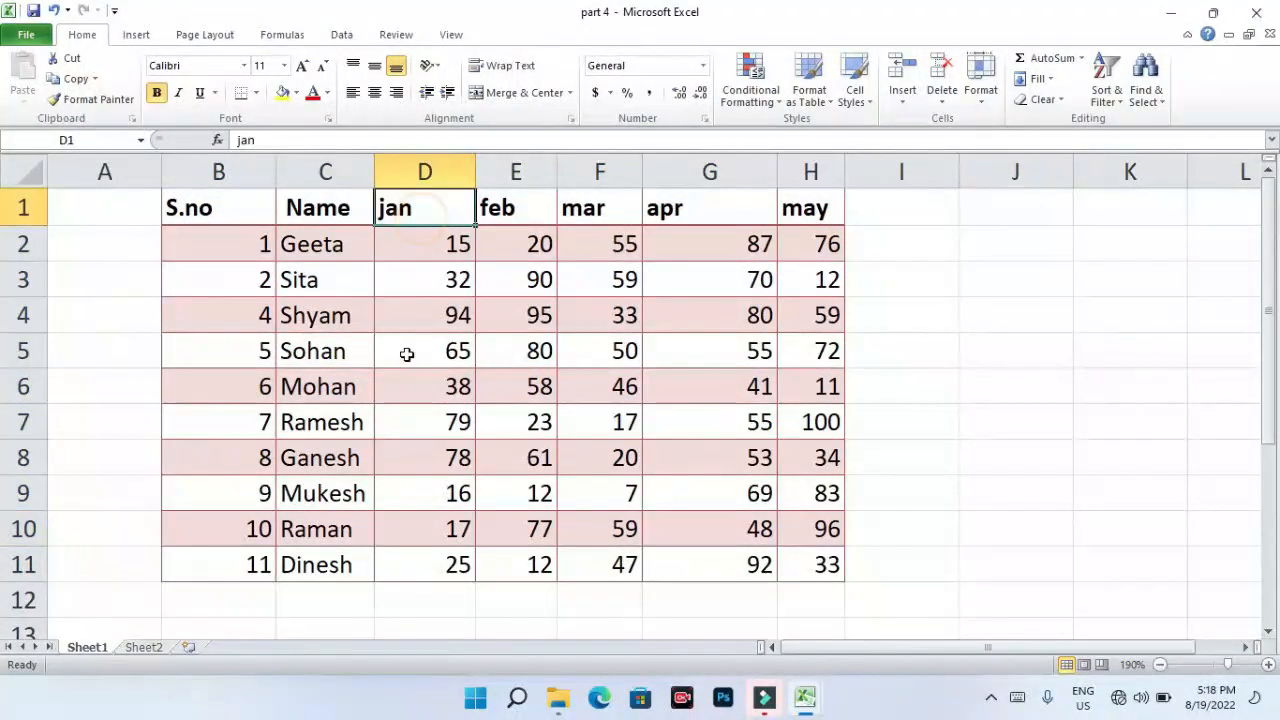
click(434, 455)
click(234, 213)
drag(234, 213, 817, 565)
click(900, 493)
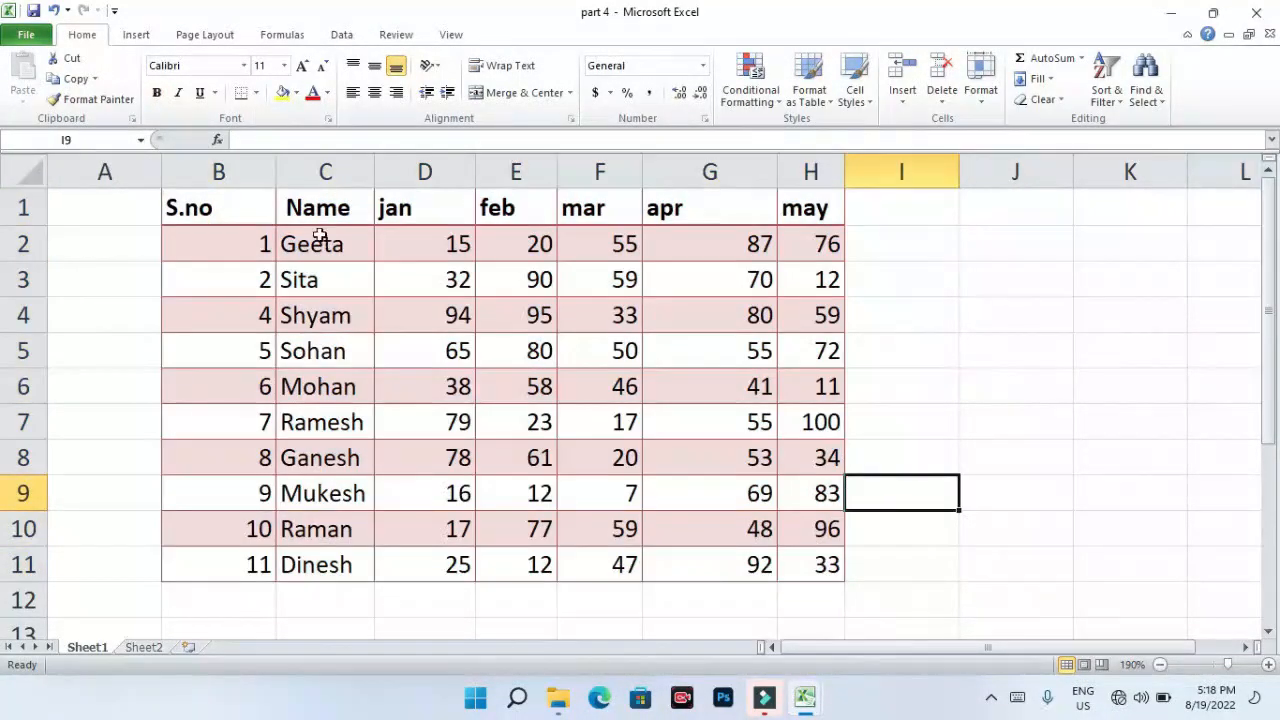
drag(229, 205, 820, 571)
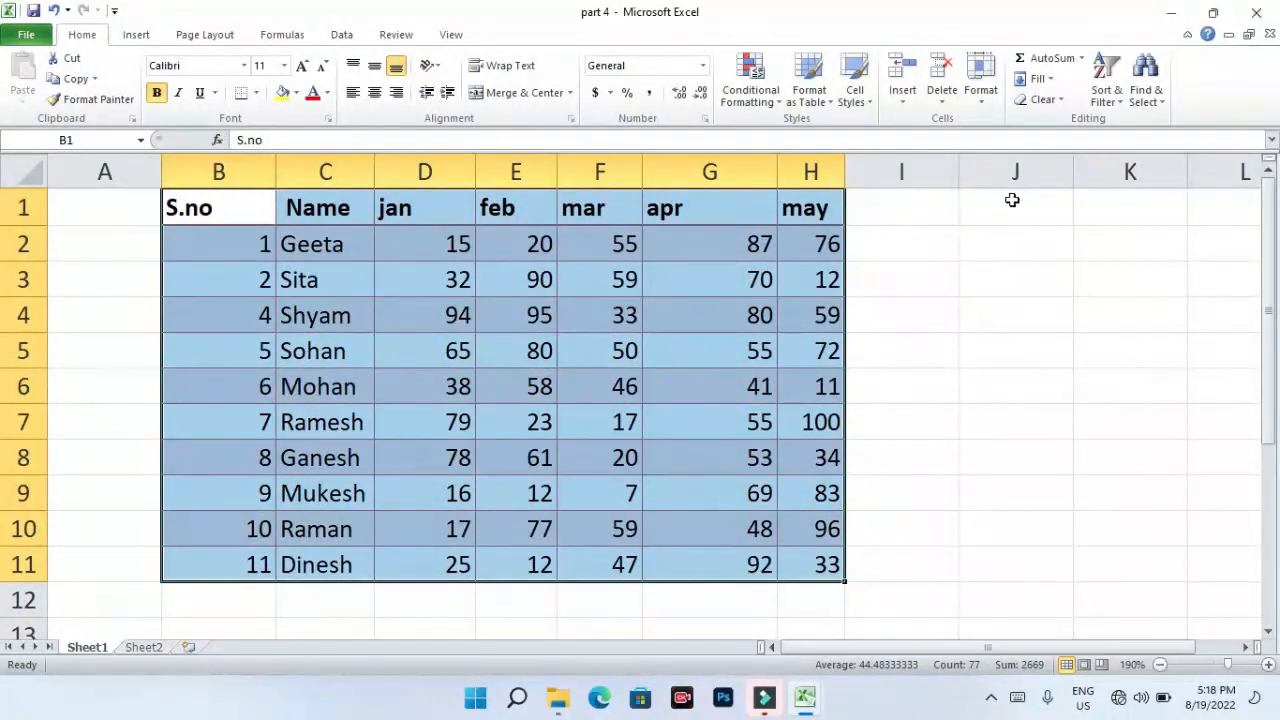
- Clear all formats from B1:H11, leaving plain scores
click(1045, 100)
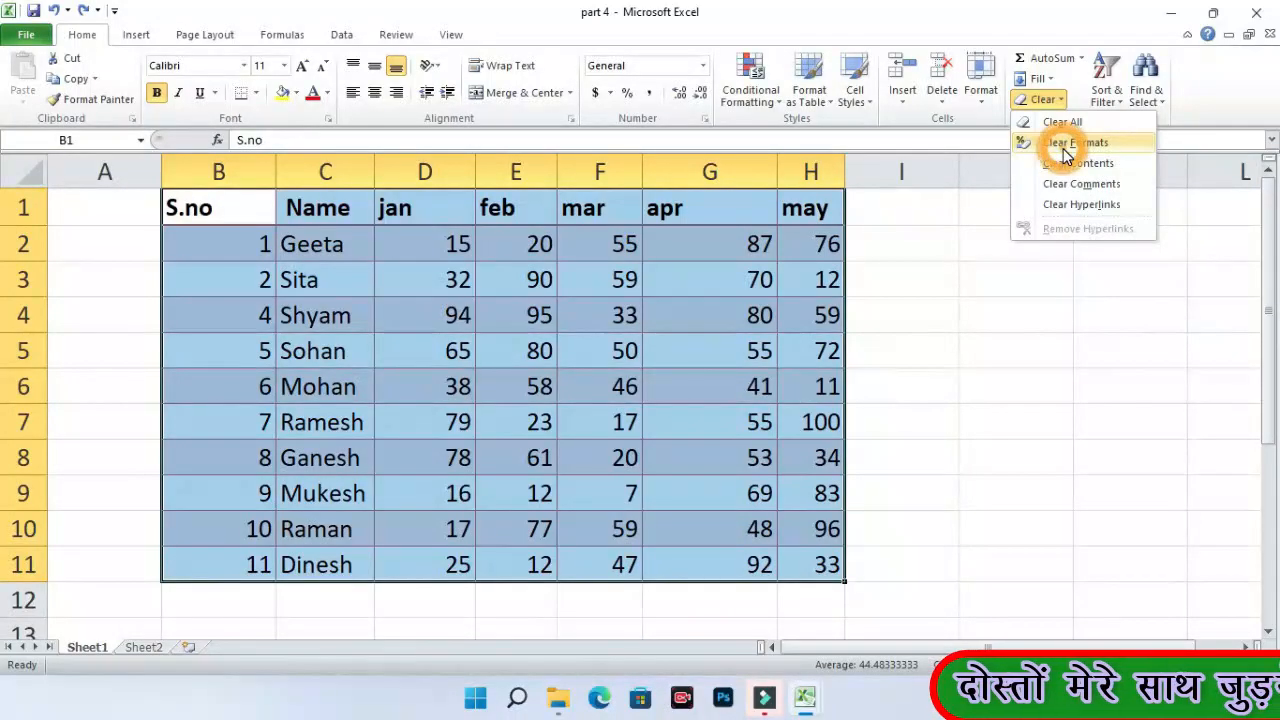
click(1065, 146)
click(920, 392)
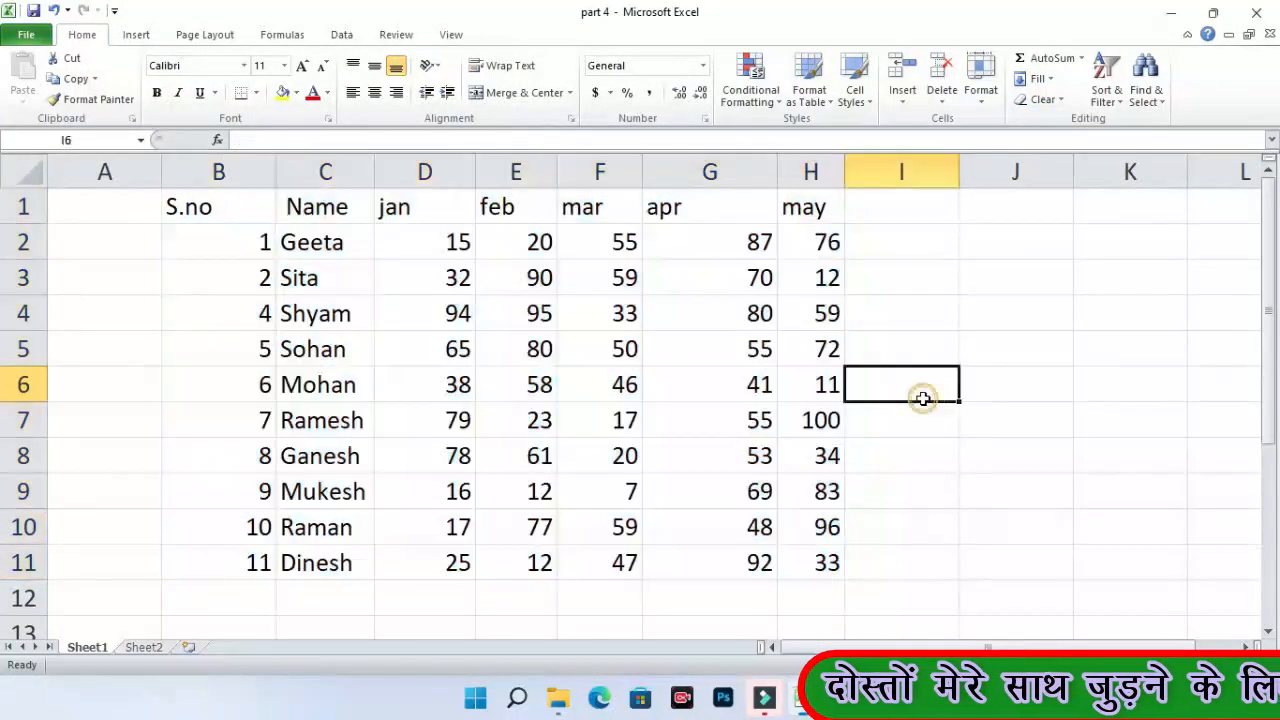
drag(259, 206, 820, 551)
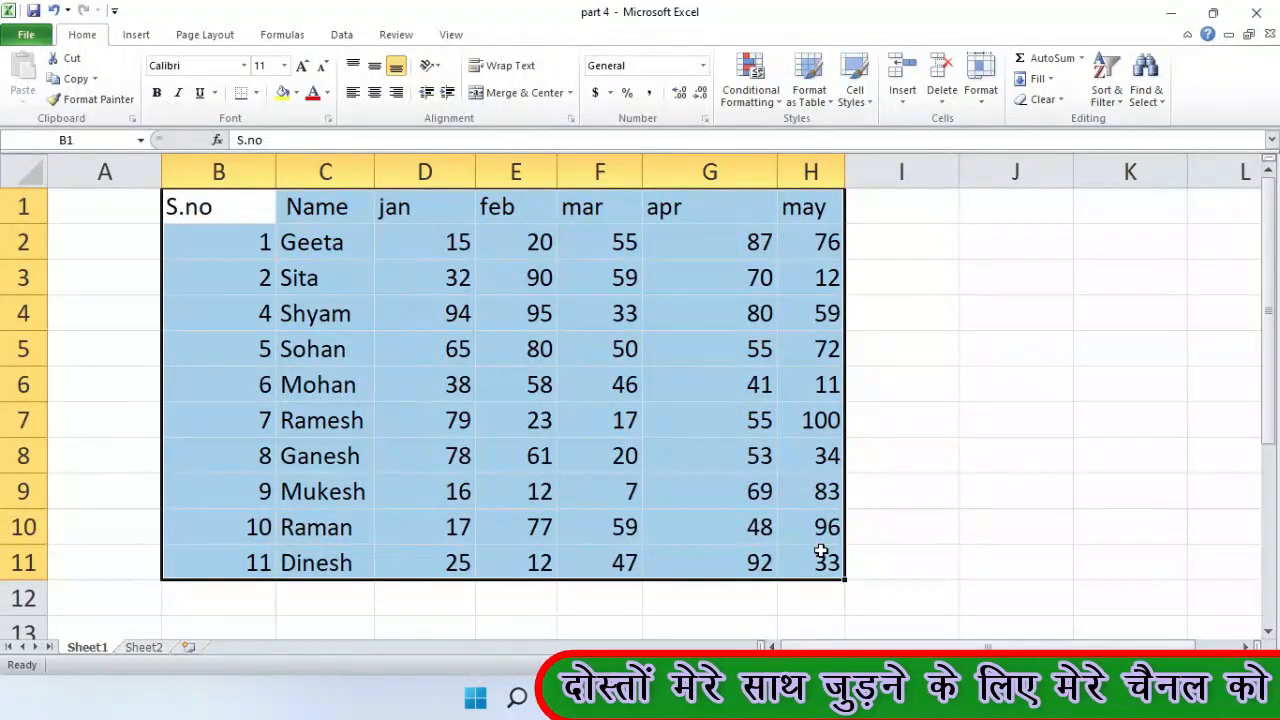
- Turn the header filter arrows off via Sort & Filter, then back on with Ctrl+Shift+L
click(325, 242)
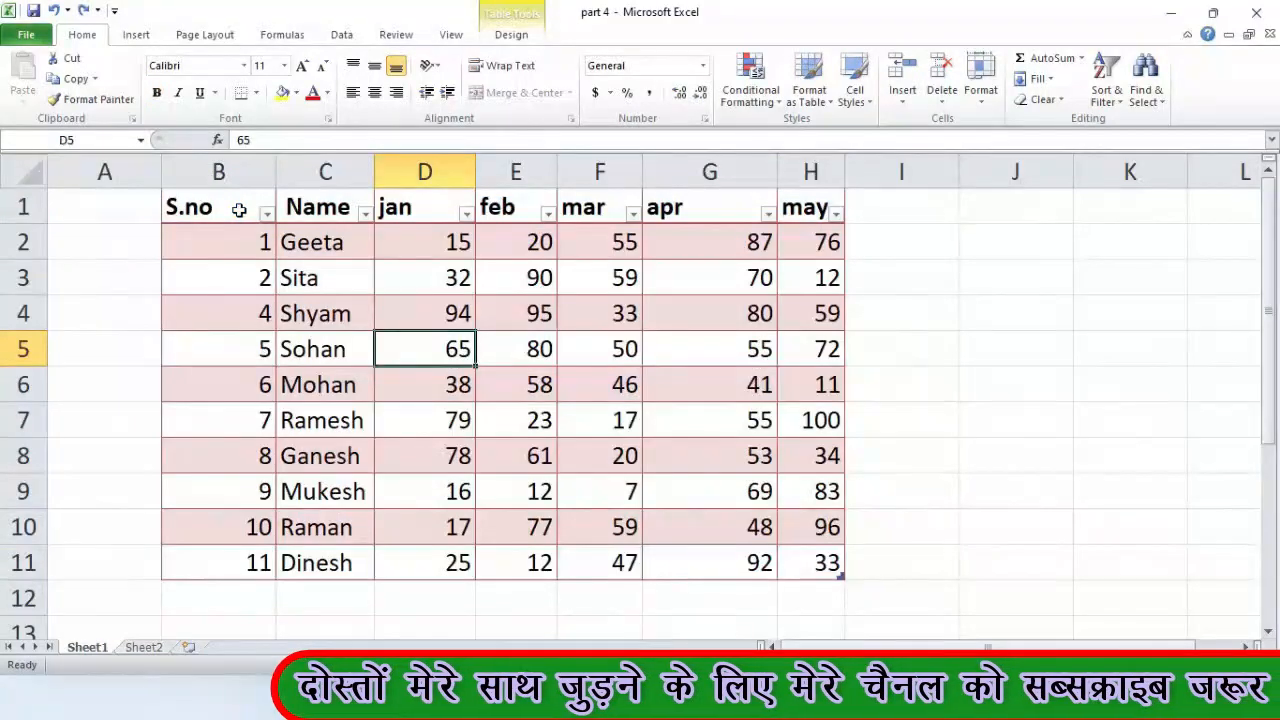
drag(241, 207, 818, 208)
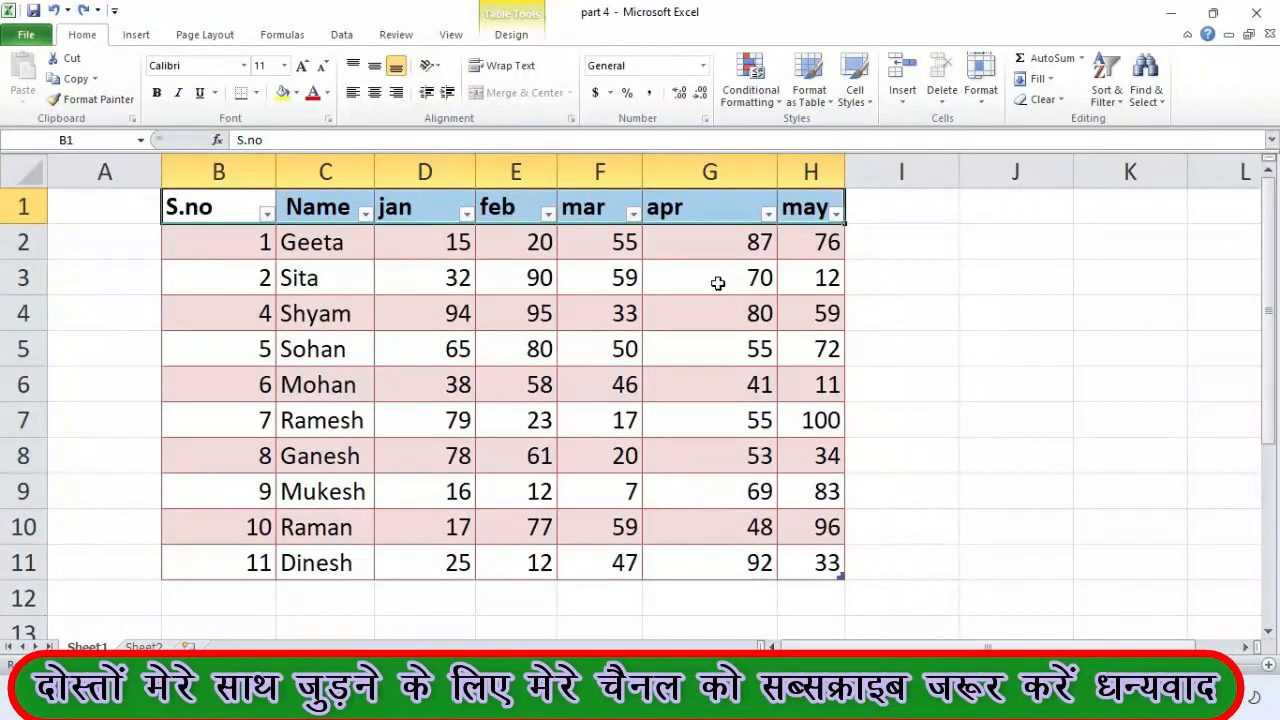
click(1124, 110)
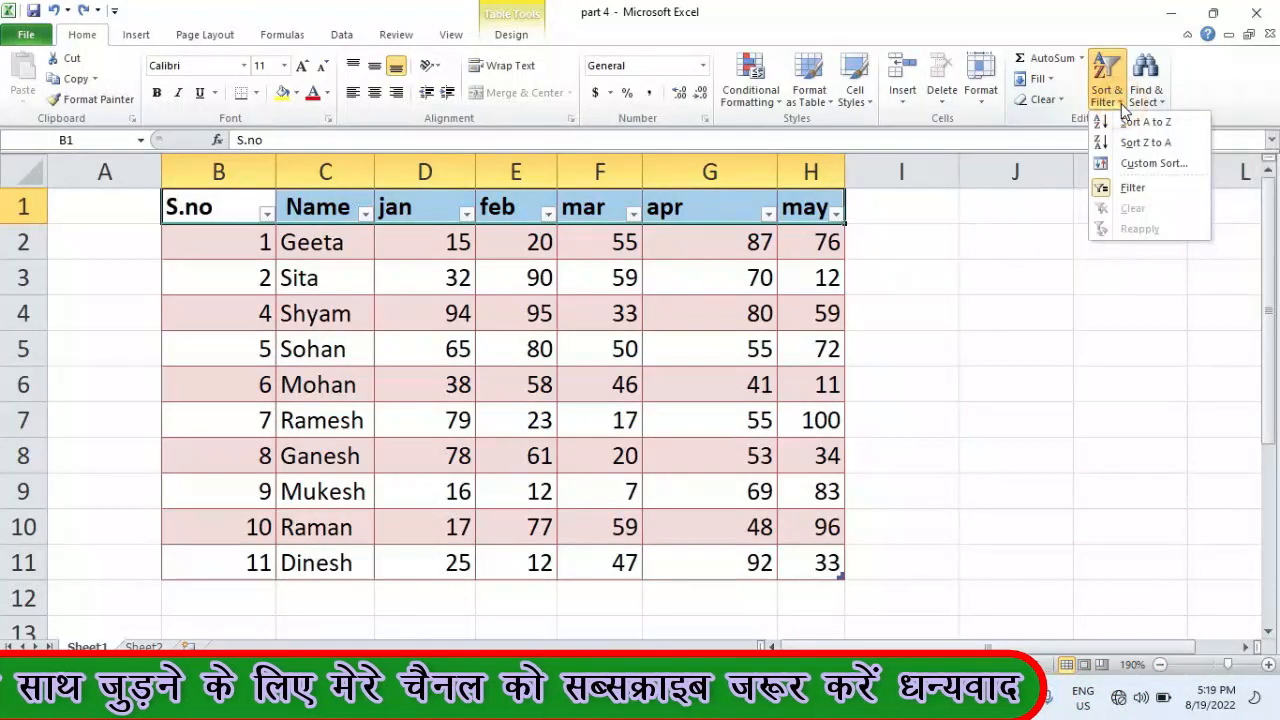
click(1113, 195)
click(555, 244)
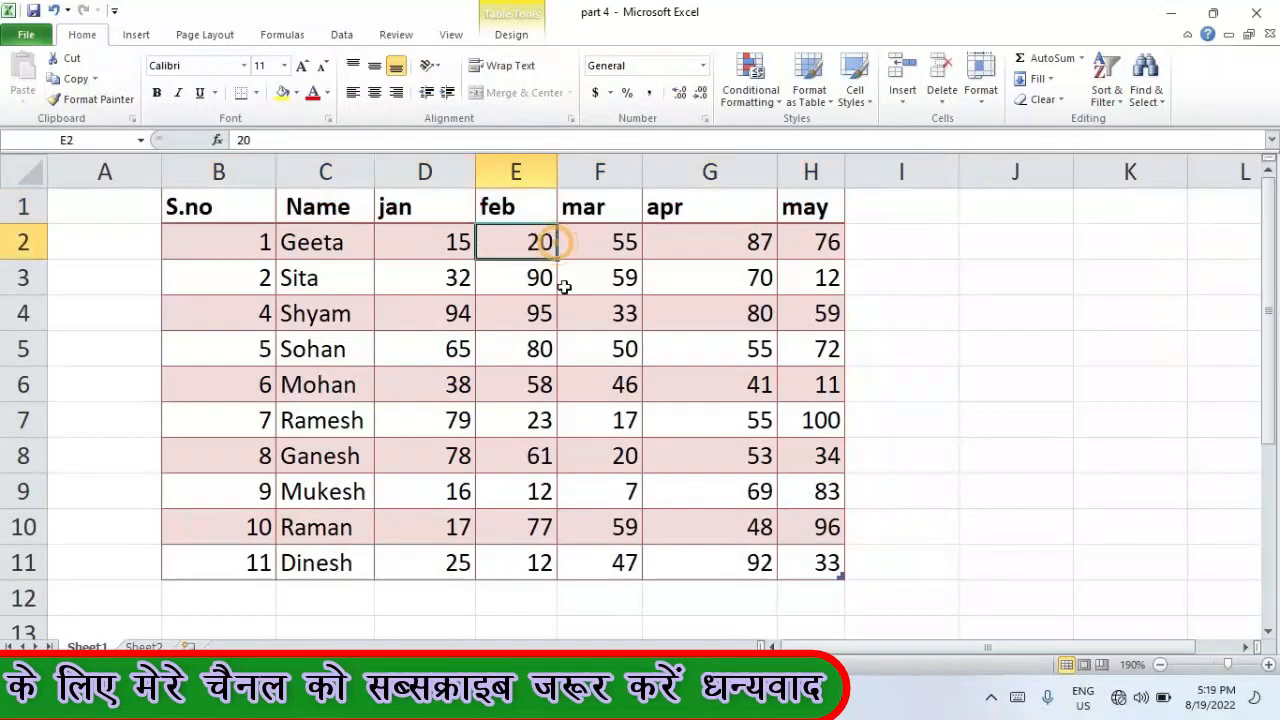
click(585, 345)
click(562, 204)
key(ctrl+shift+l)
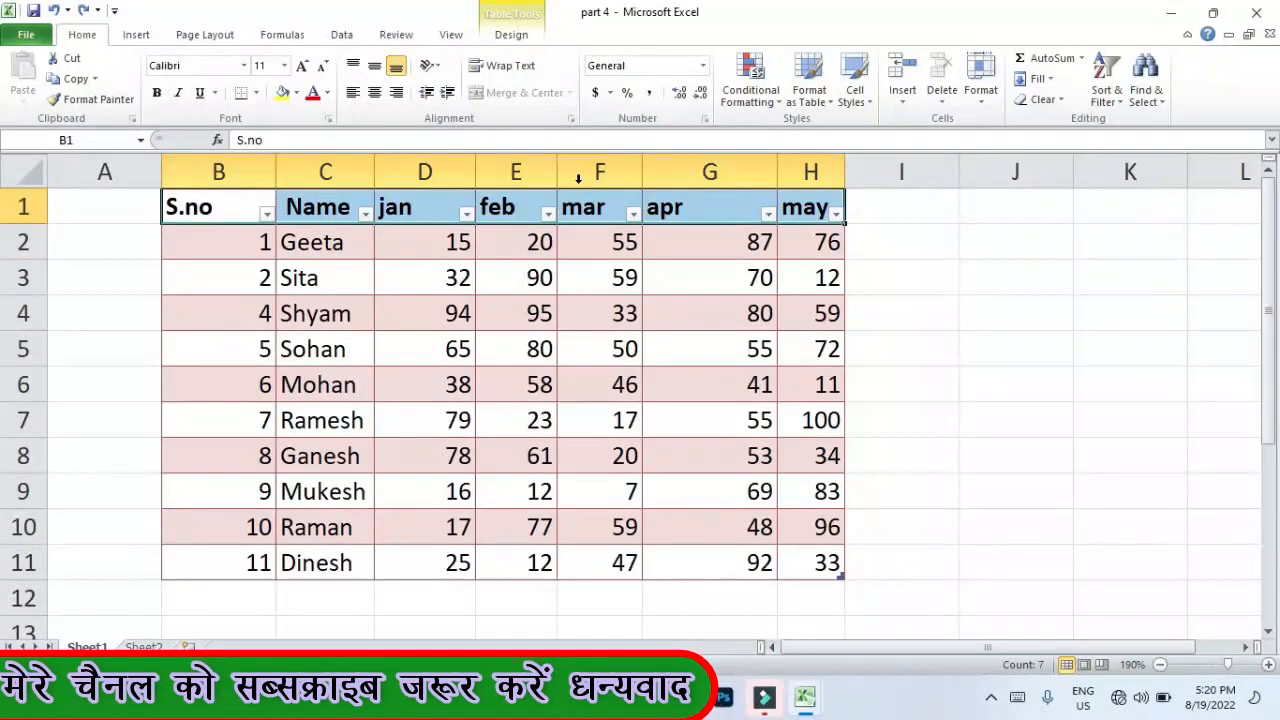
- Turn filtering off from Data and undo to restore bold, centred, bordered formatting
click(343, 32)
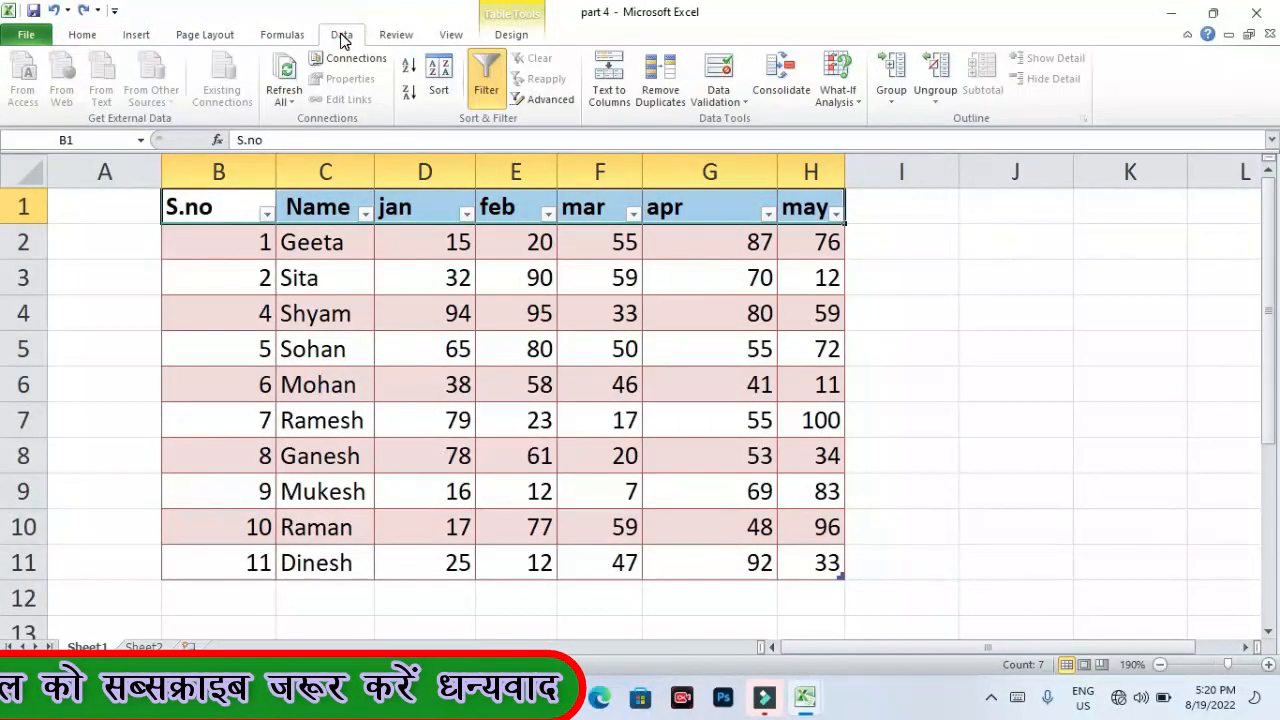
click(487, 92)
click(598, 390)
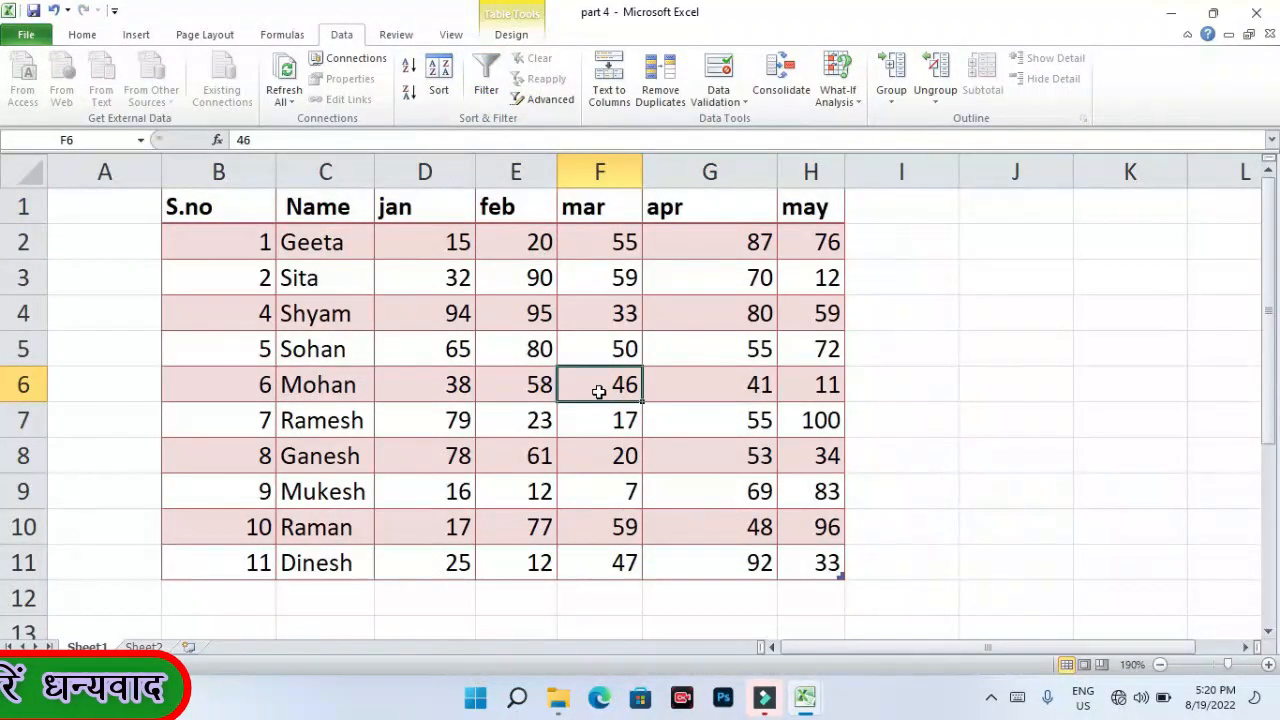
key(ctrl+z)
key(ctrl+z)
key(ctrl+z)
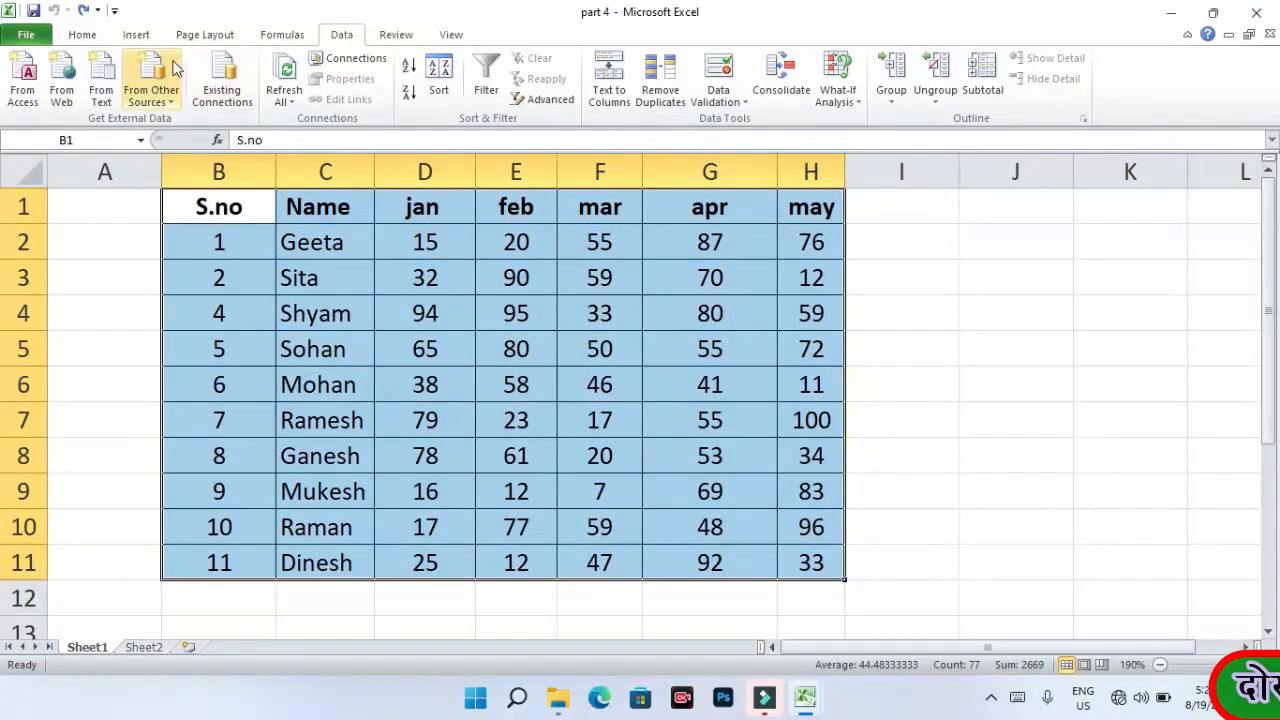
- Drag row 3's bottom border upward so Sita's row is shorter than the rest
click(82, 35)
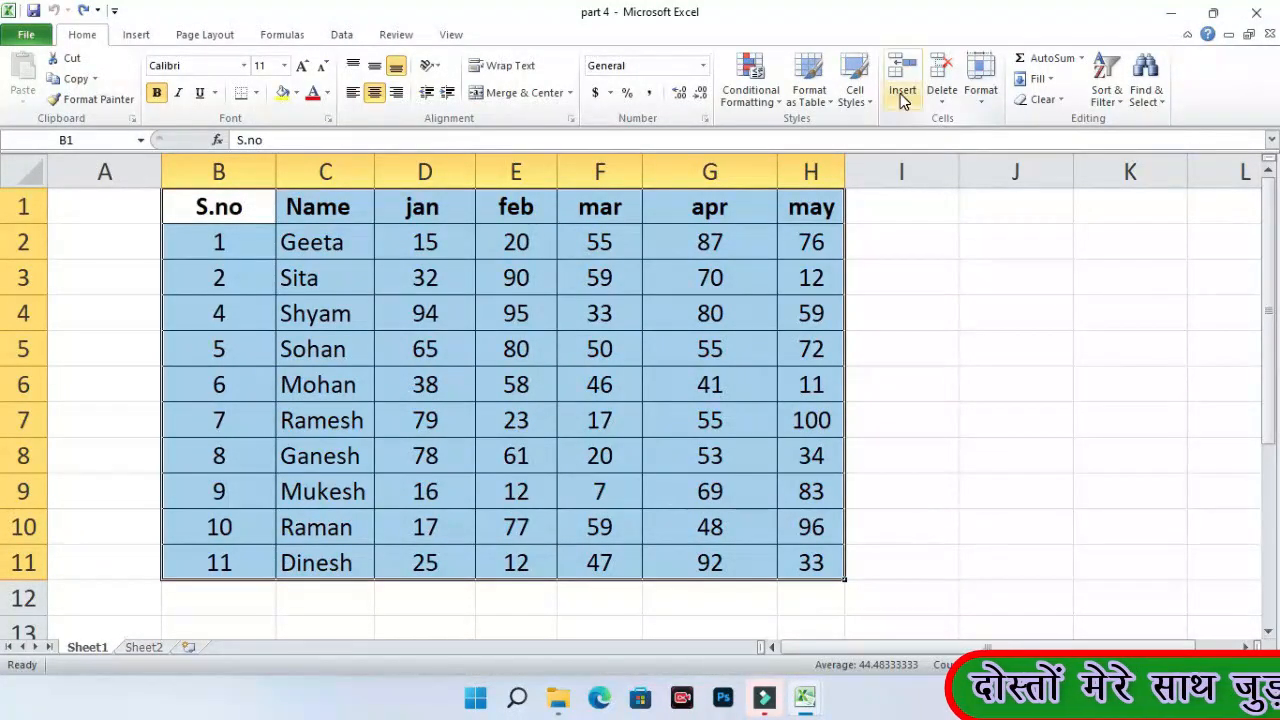
click(979, 102)
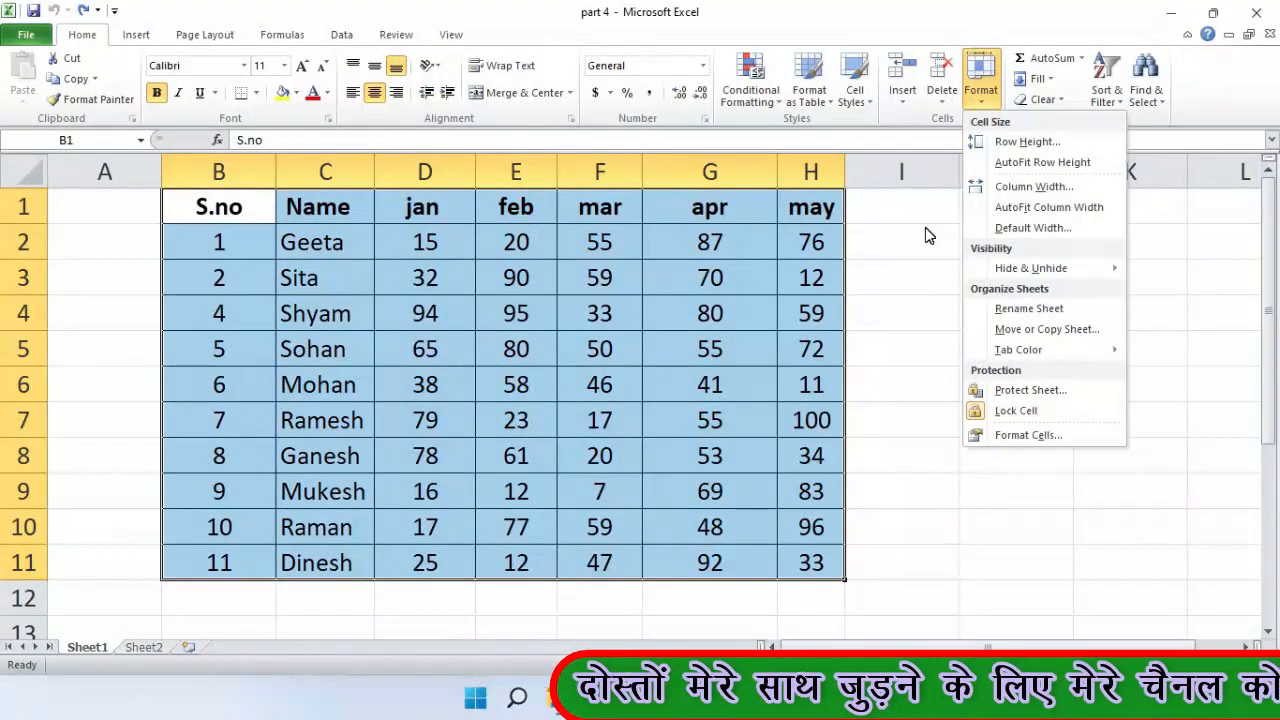
click(915, 278)
click(979, 105)
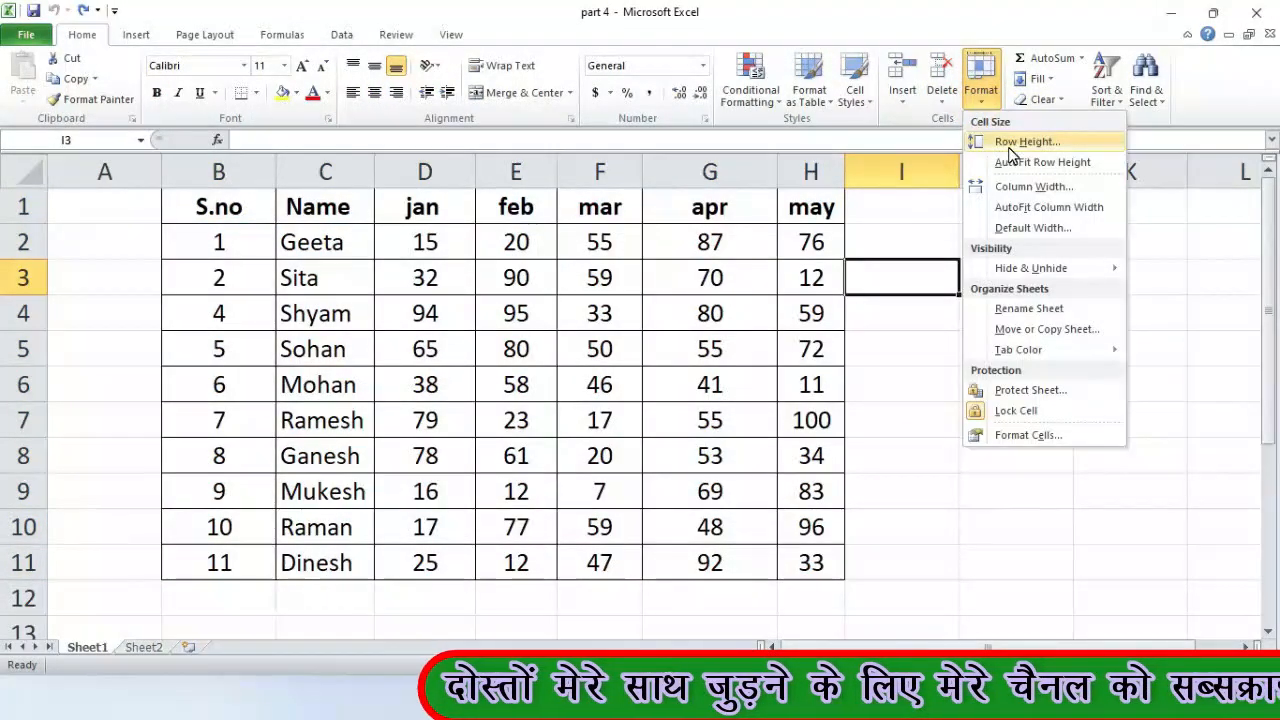
click(1015, 527)
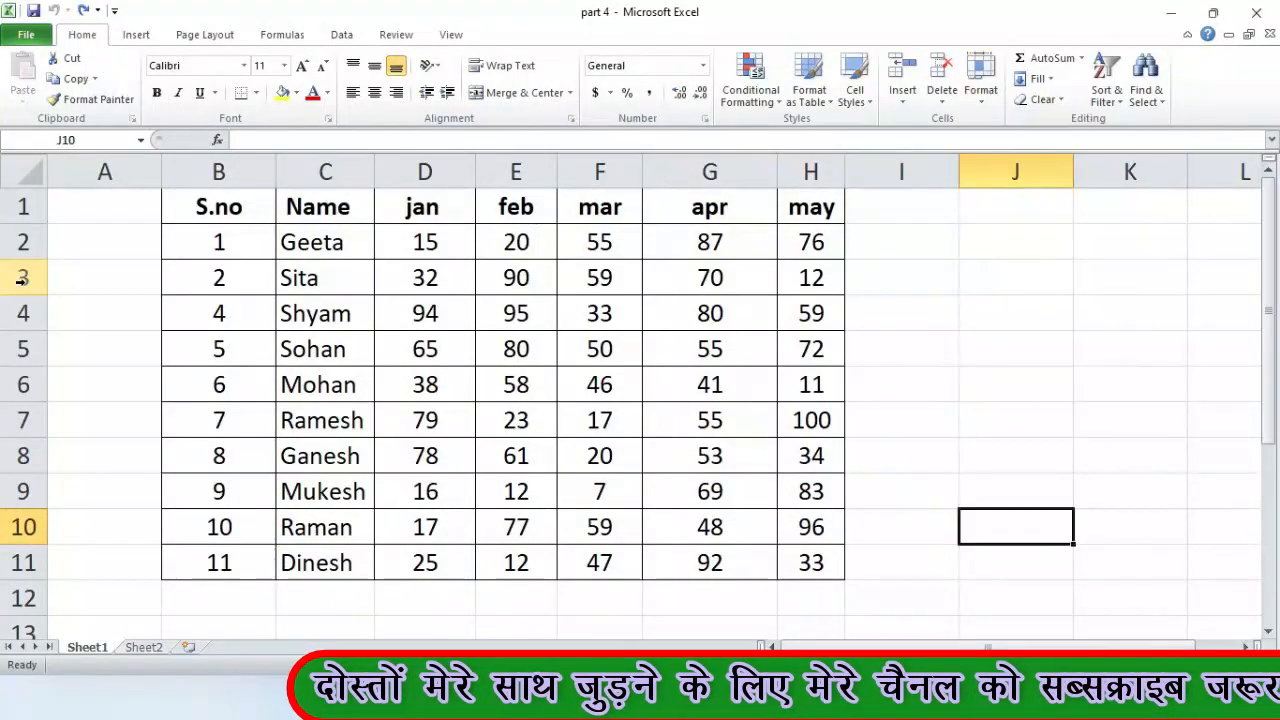
click(22, 279)
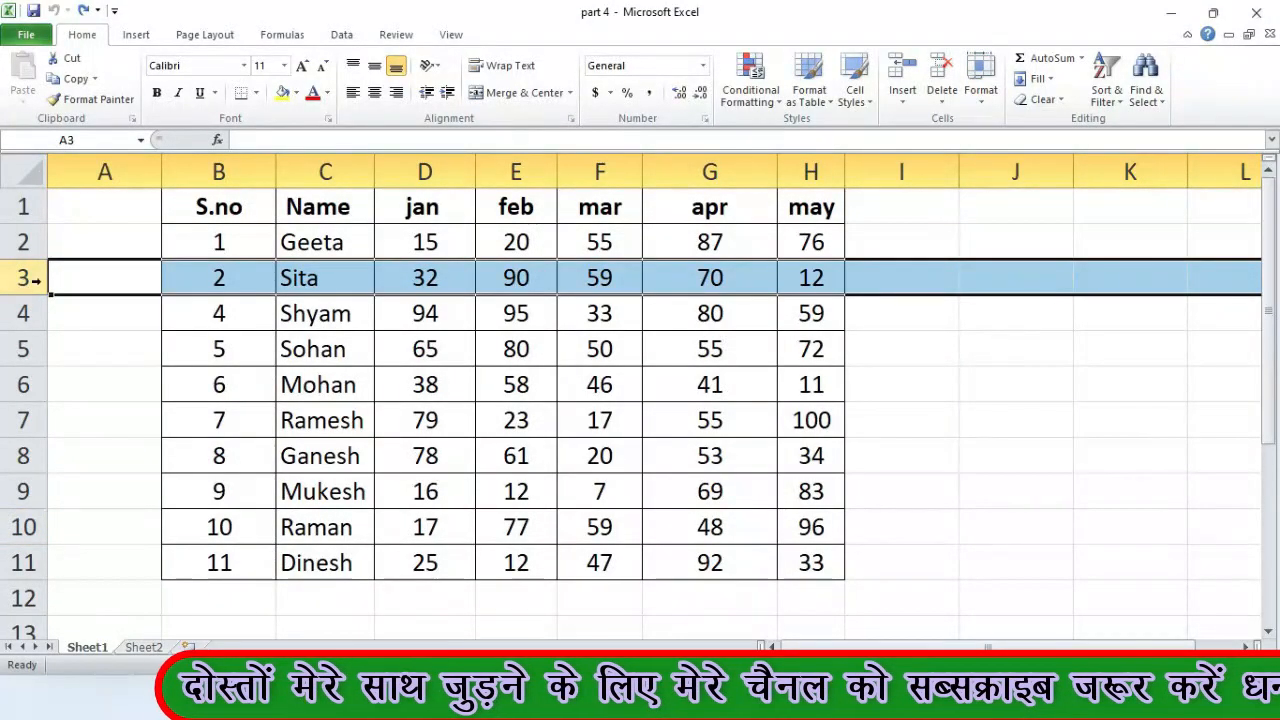
click(62, 343)
click(29, 276)
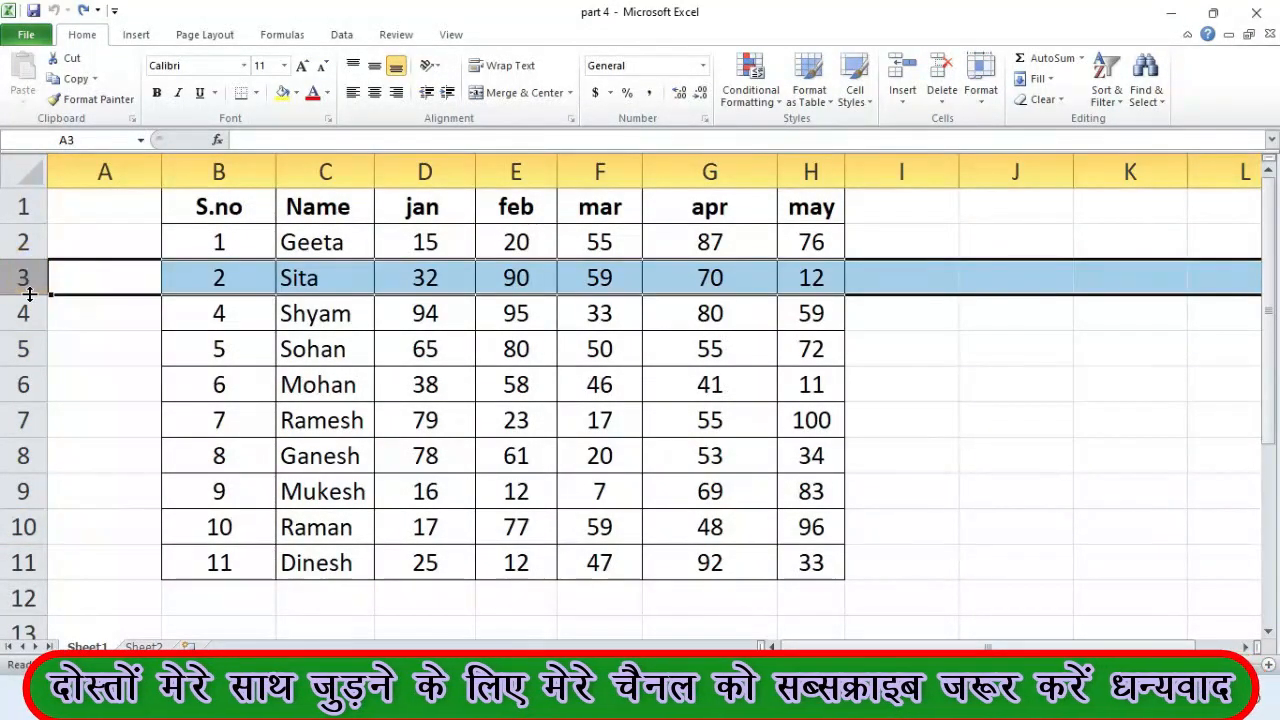
mouse_move(30, 294)
mouse_down()
mouse_move(34, 428)
mouse_move(36, 285)
mouse_up()
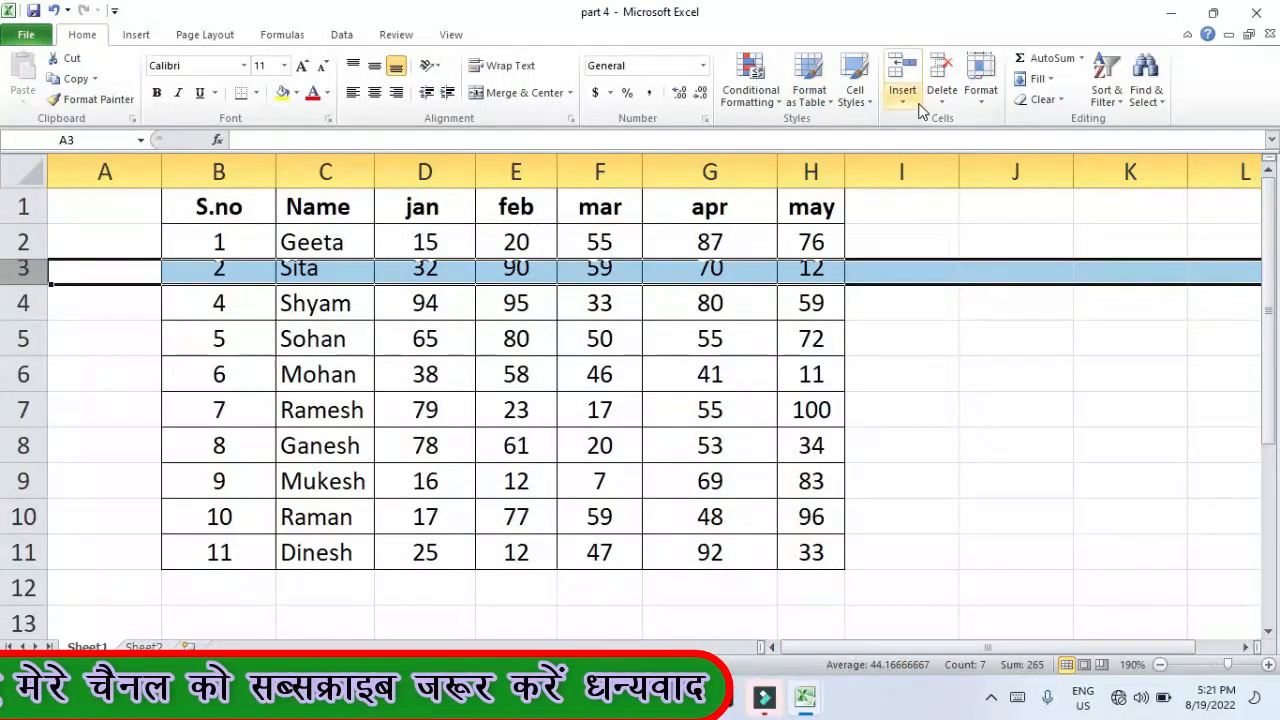
click(979, 99)
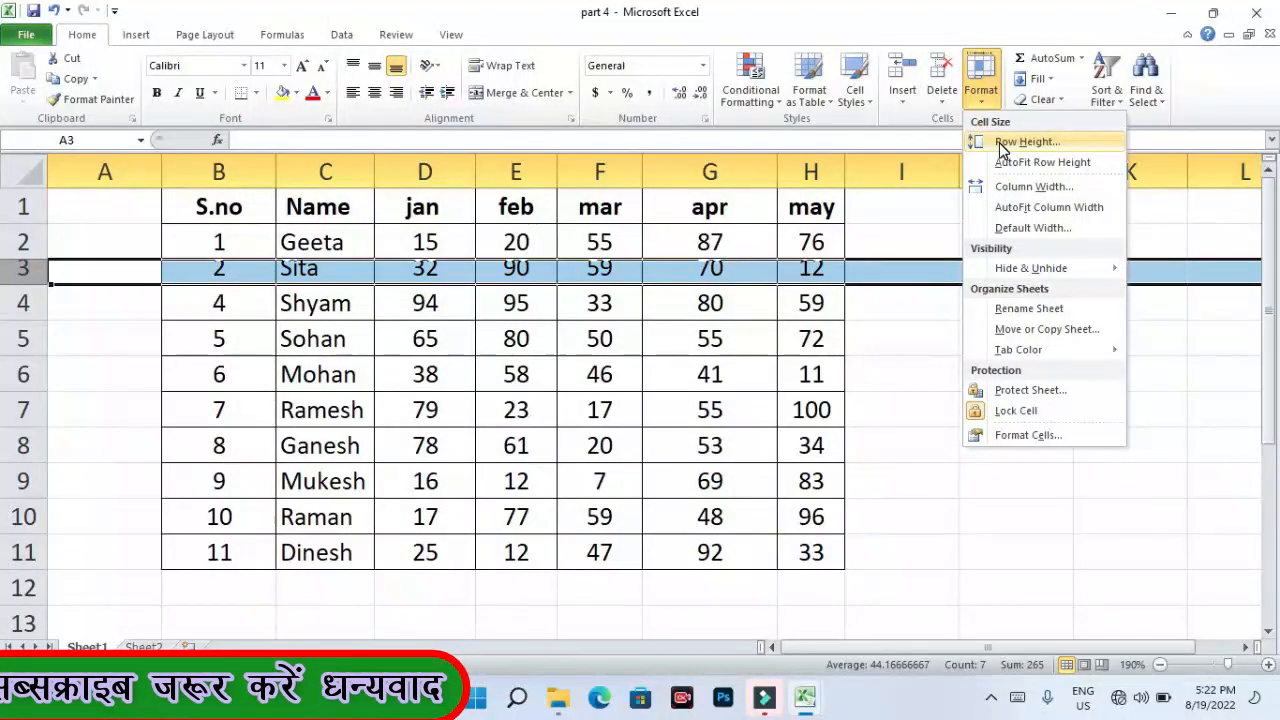
- Give row 3 (Sita) an exact row height of 30
click(1002, 144)
click(1094, 214)
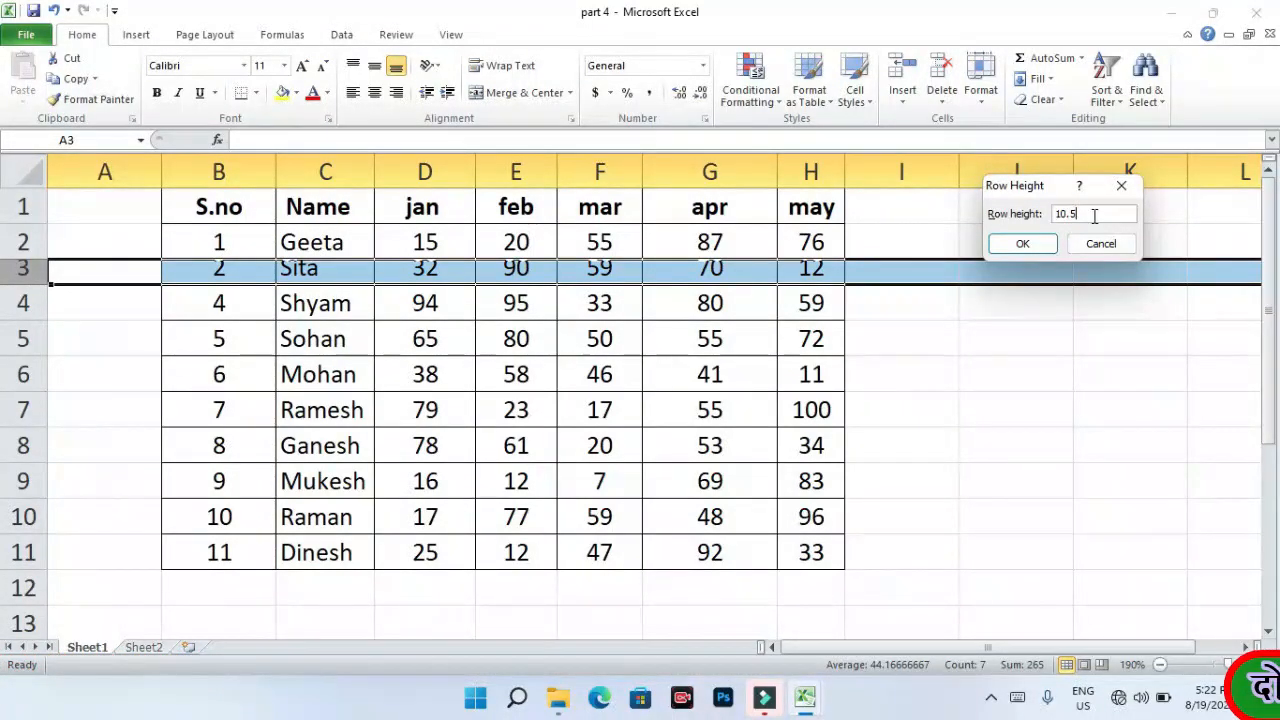
key(BackSpace)
key(BackSpace)
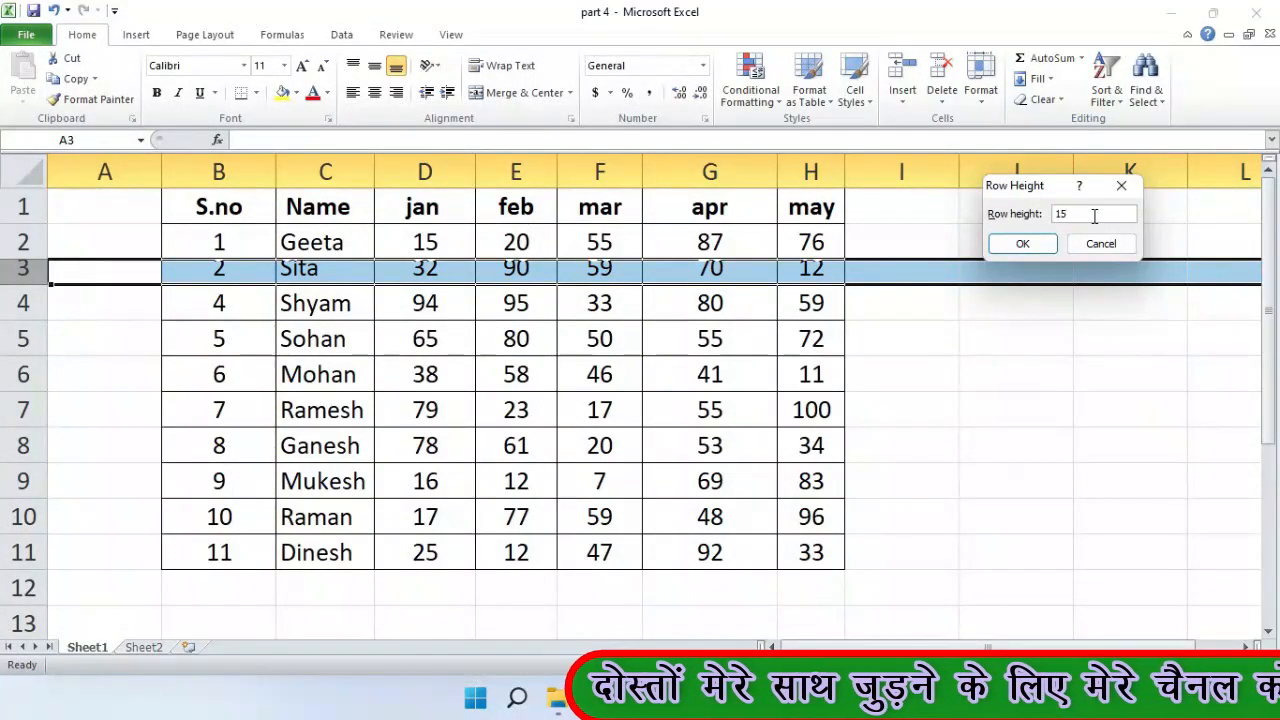
key(Return)
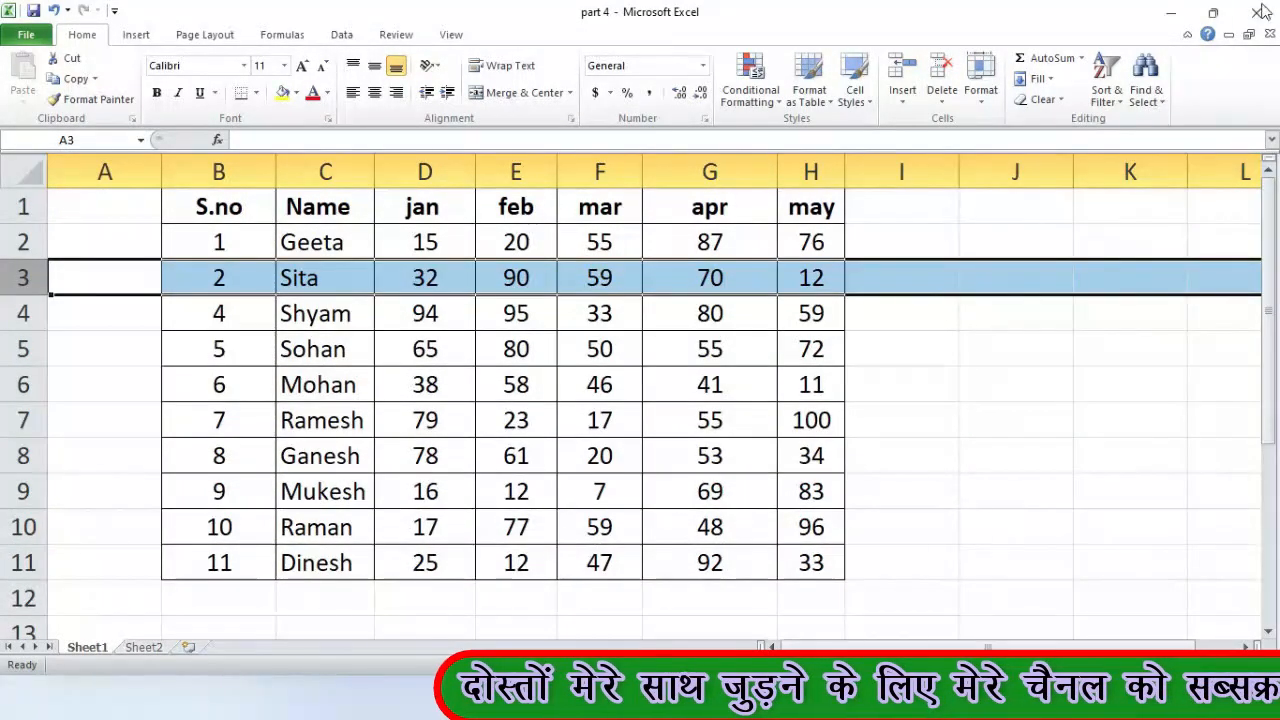
click(796, 325)
click(310, 278)
click(23, 278)
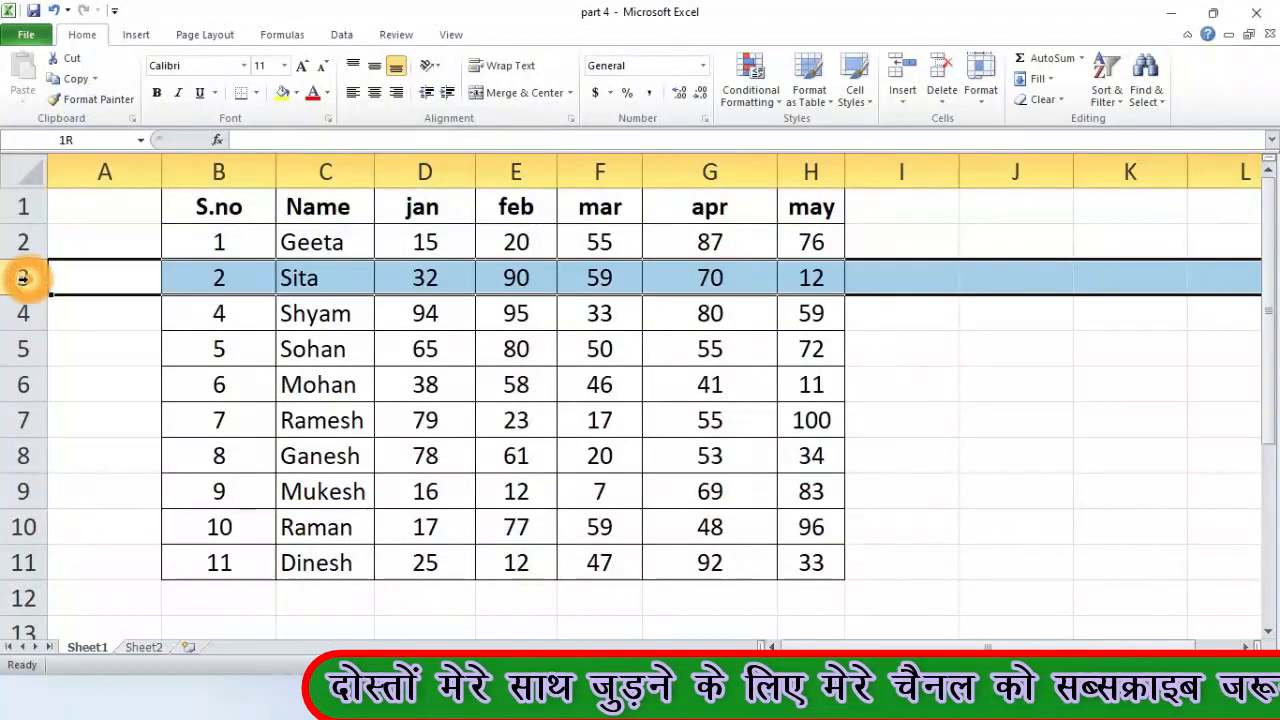
click(981, 88)
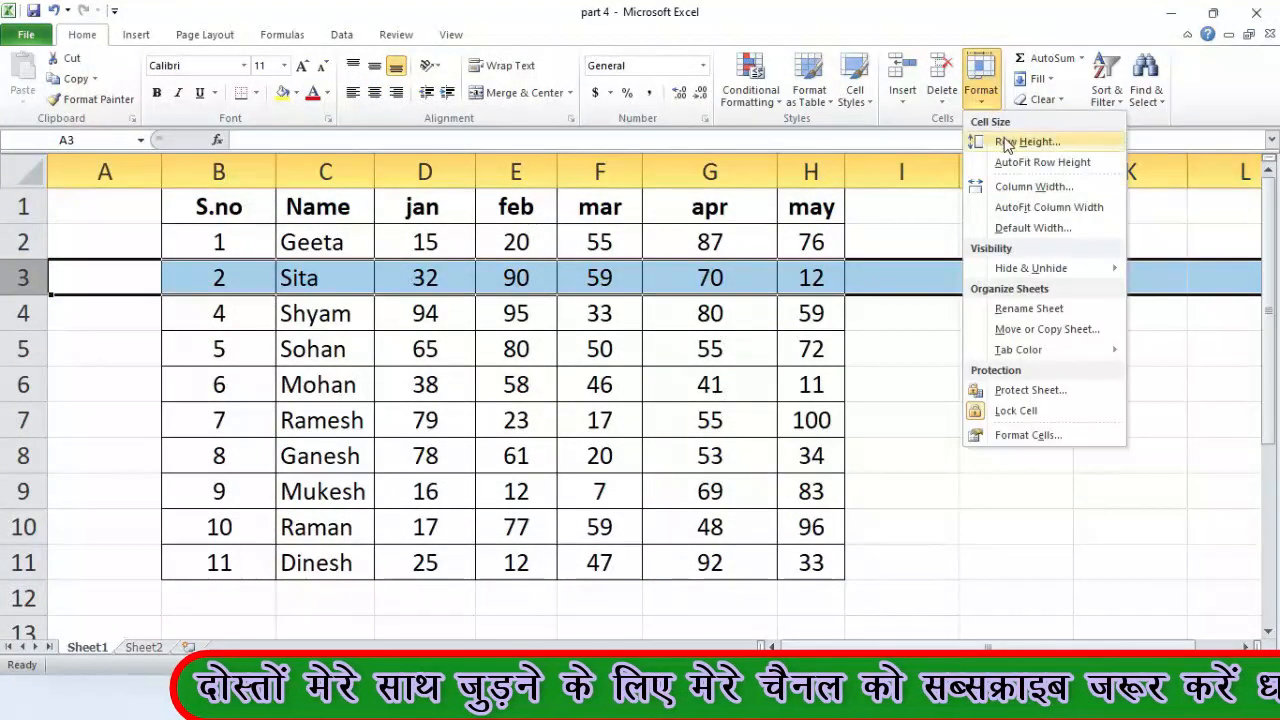
click(1014, 134)
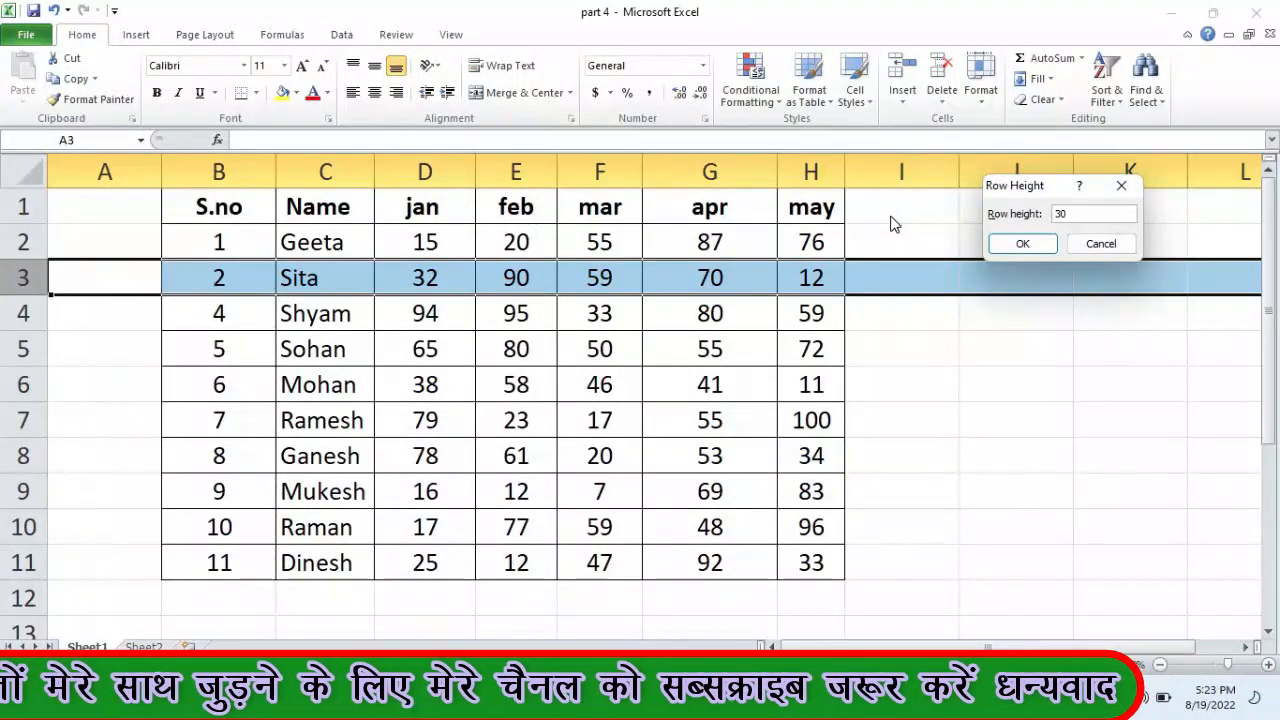
key(Return)
drag(243, 280, 785, 298)
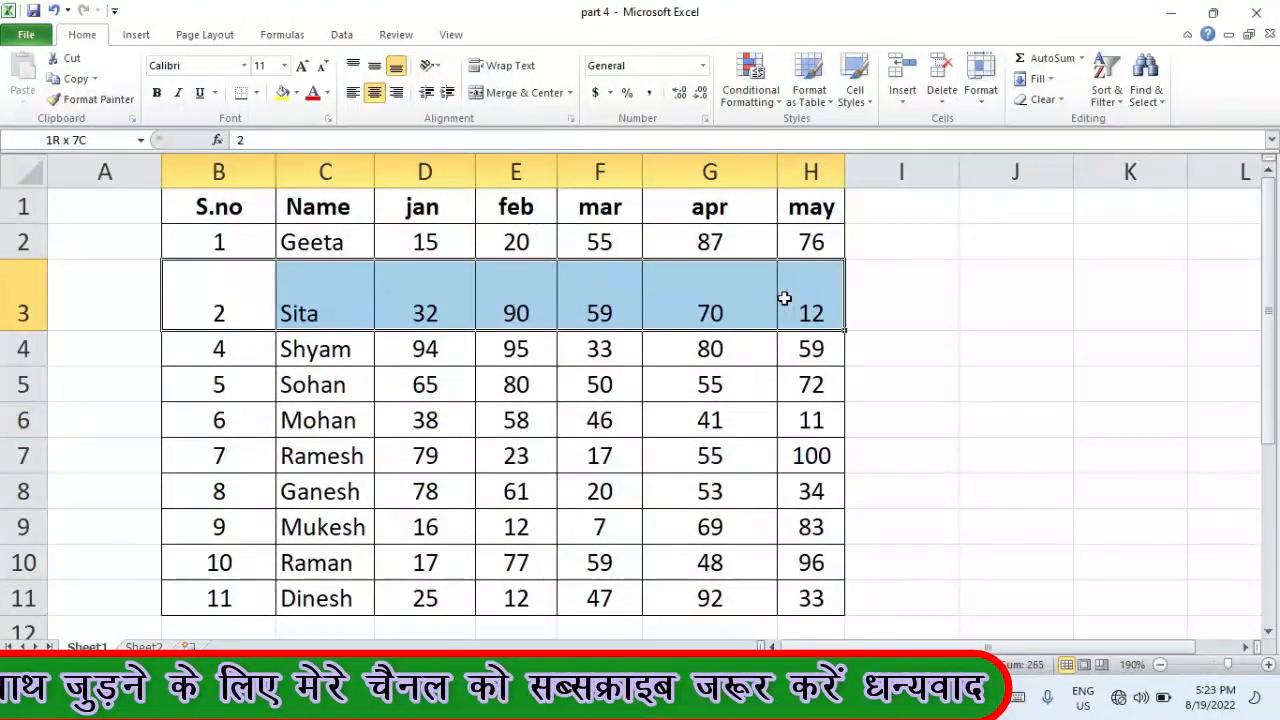
- AutoFit row 3, then drag rows 3 and 5 taller, row 5 to 34.50
click(696, 362)
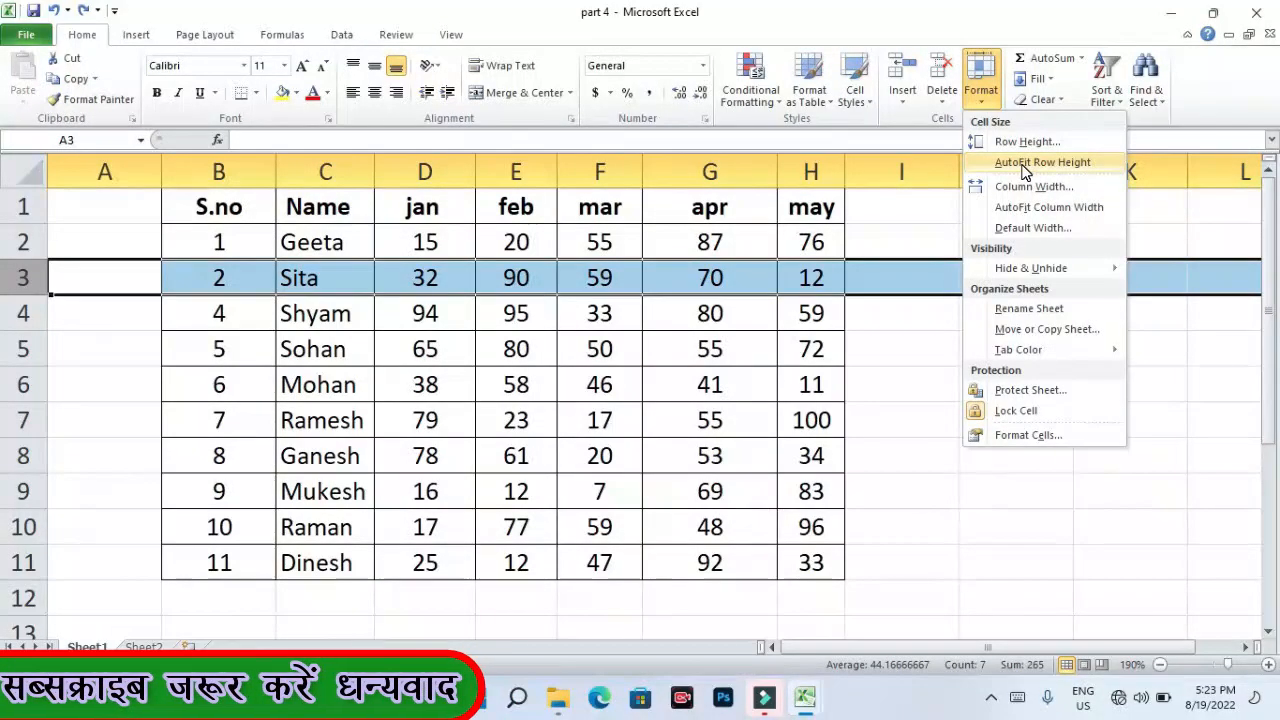
click(1024, 172)
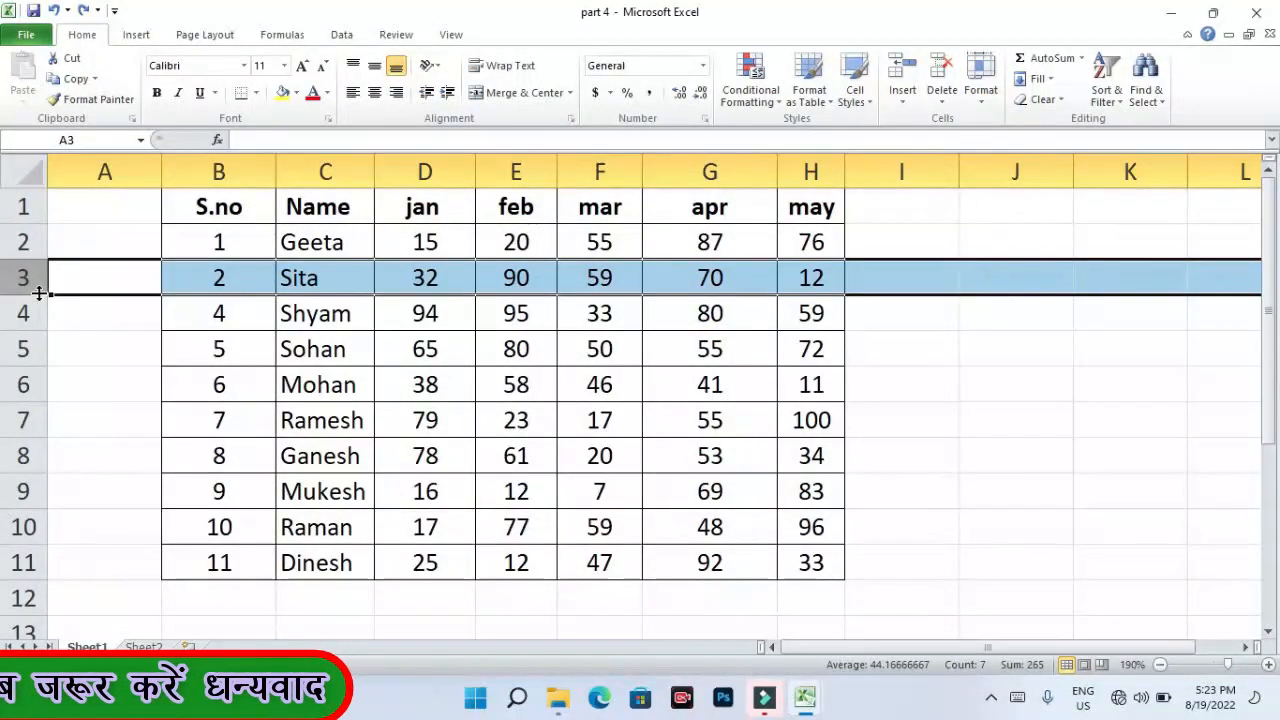
drag(39, 292, 36, 338)
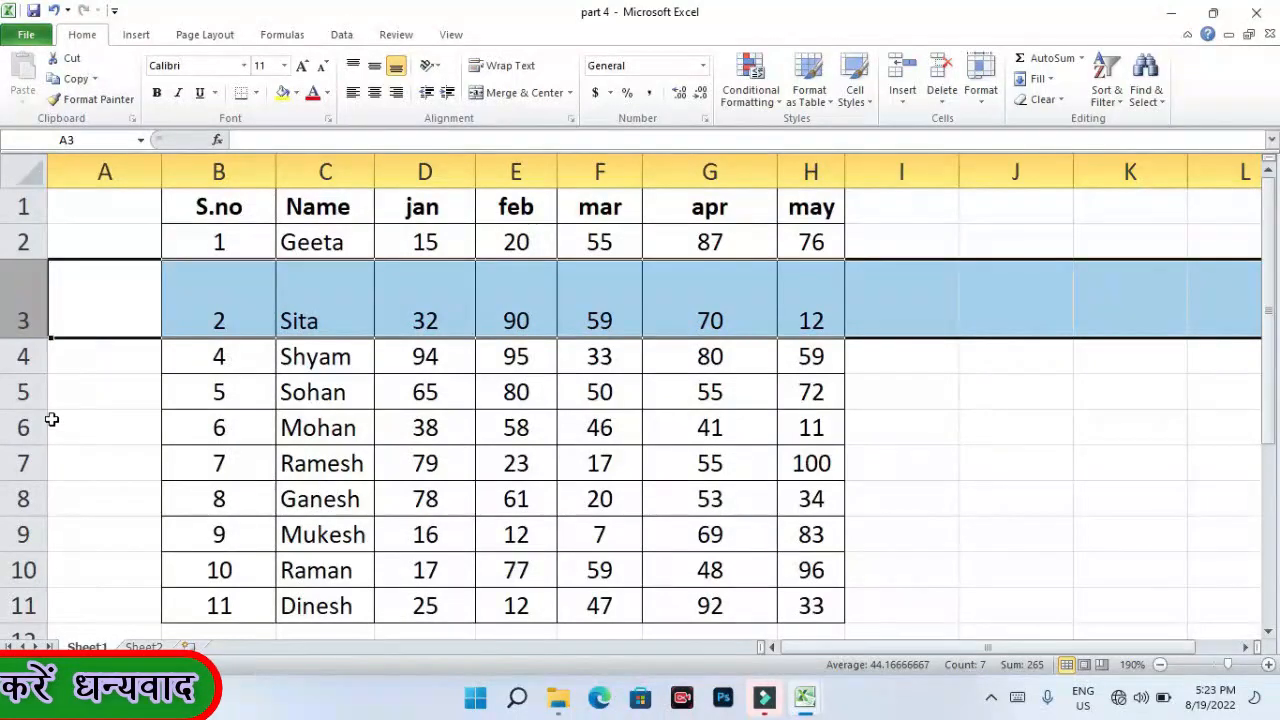
click(23, 392)
drag(40, 410, 42, 456)
click(155, 500)
click(126, 423)
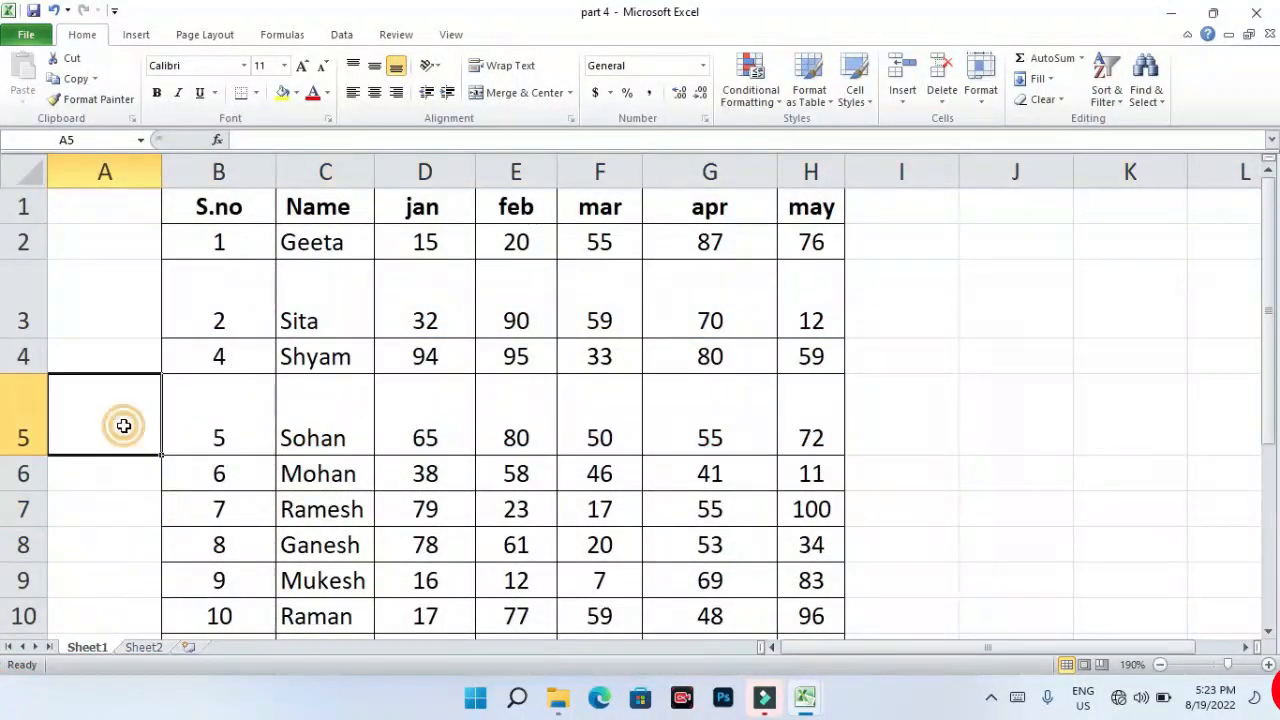
click(193, 408)
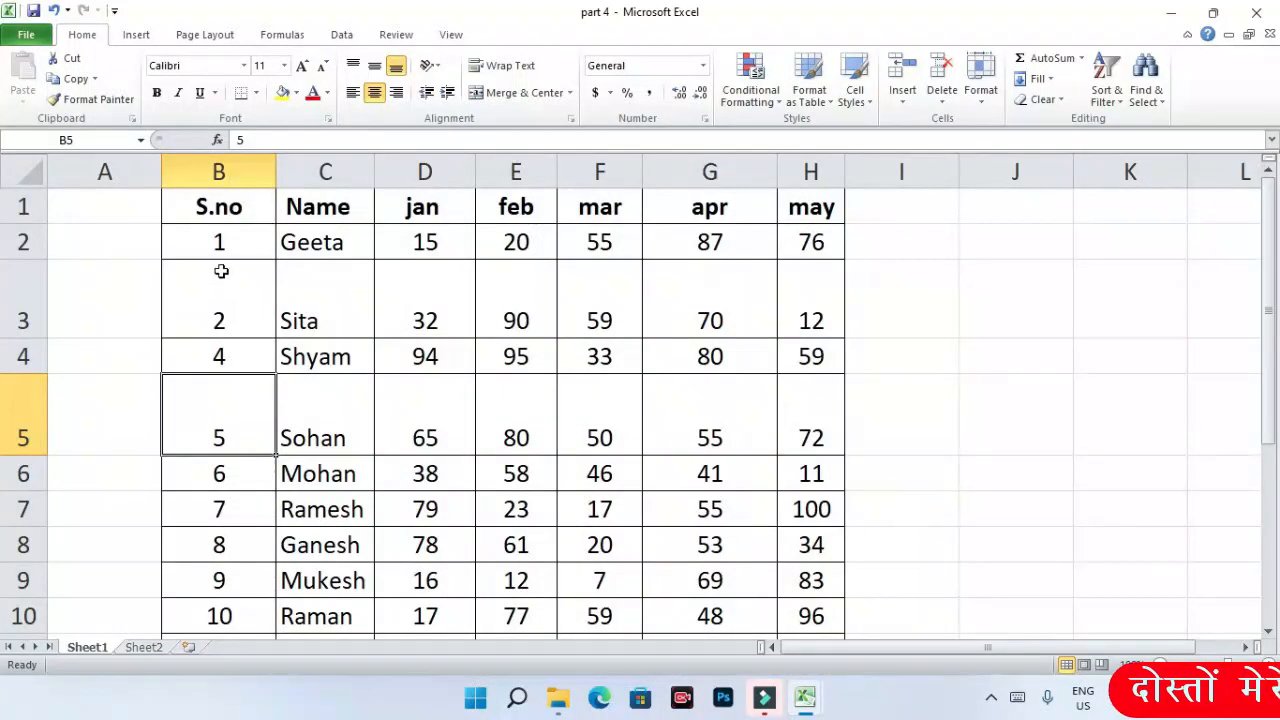
- AutoFit rows 3 to 5 back to the standard row height
drag(216, 298, 252, 390)
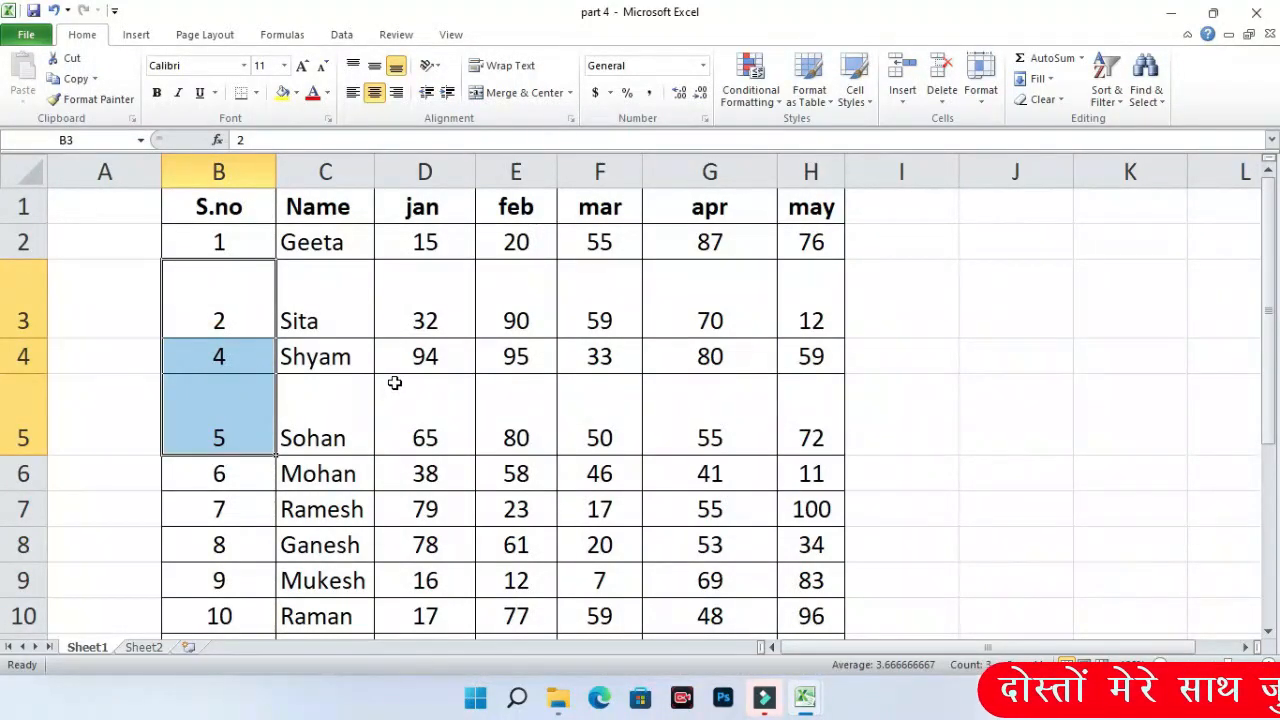
drag(23, 290, 23, 412)
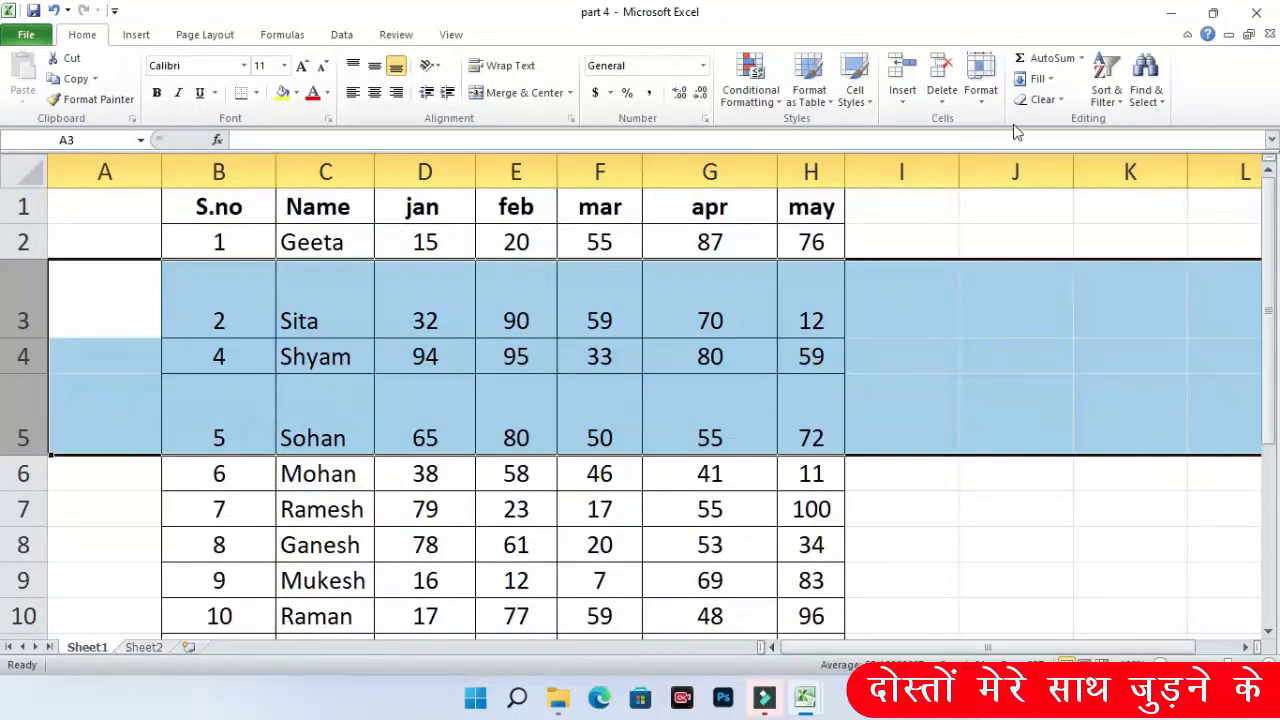
click(980, 95)
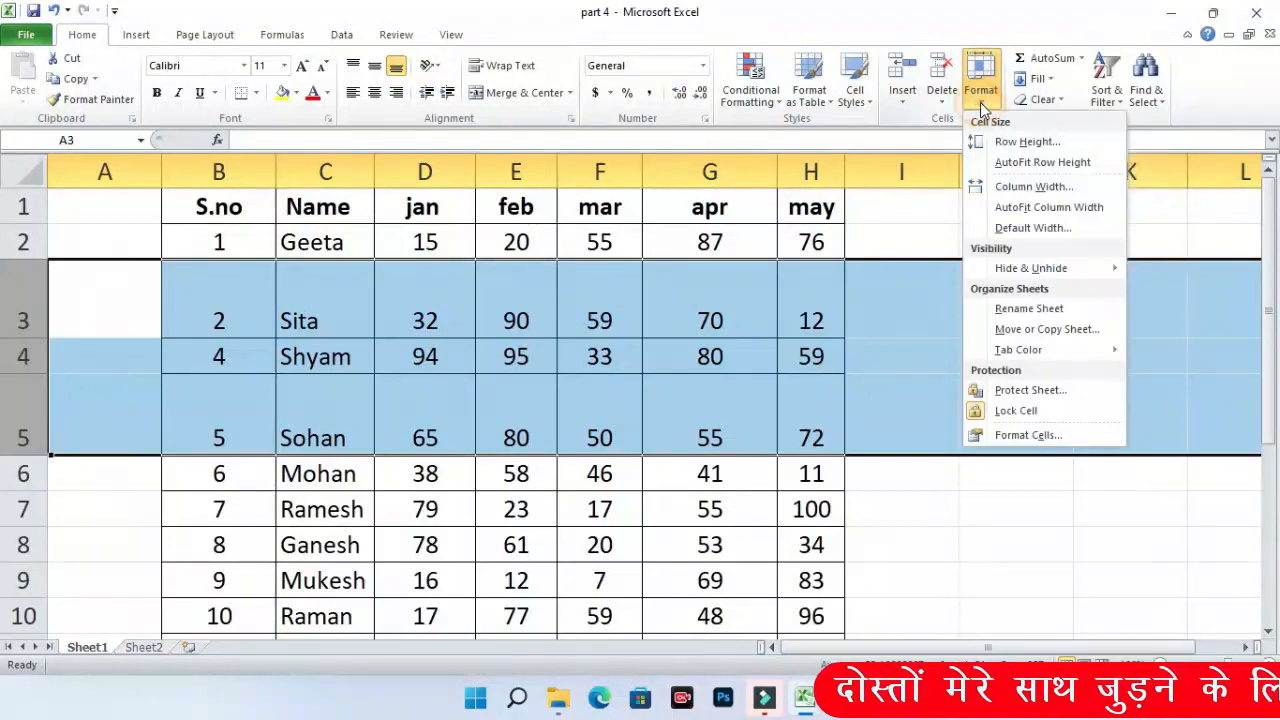
click(1050, 166)
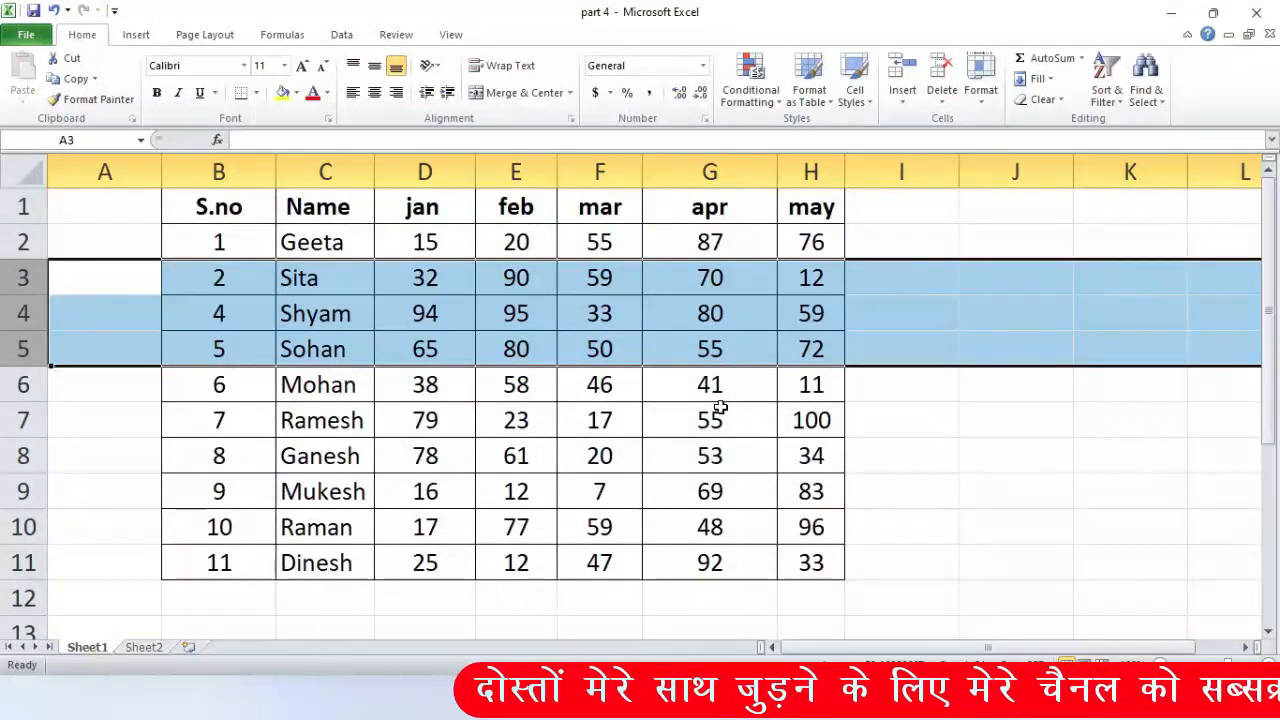
click(901, 455)
click(980, 90)
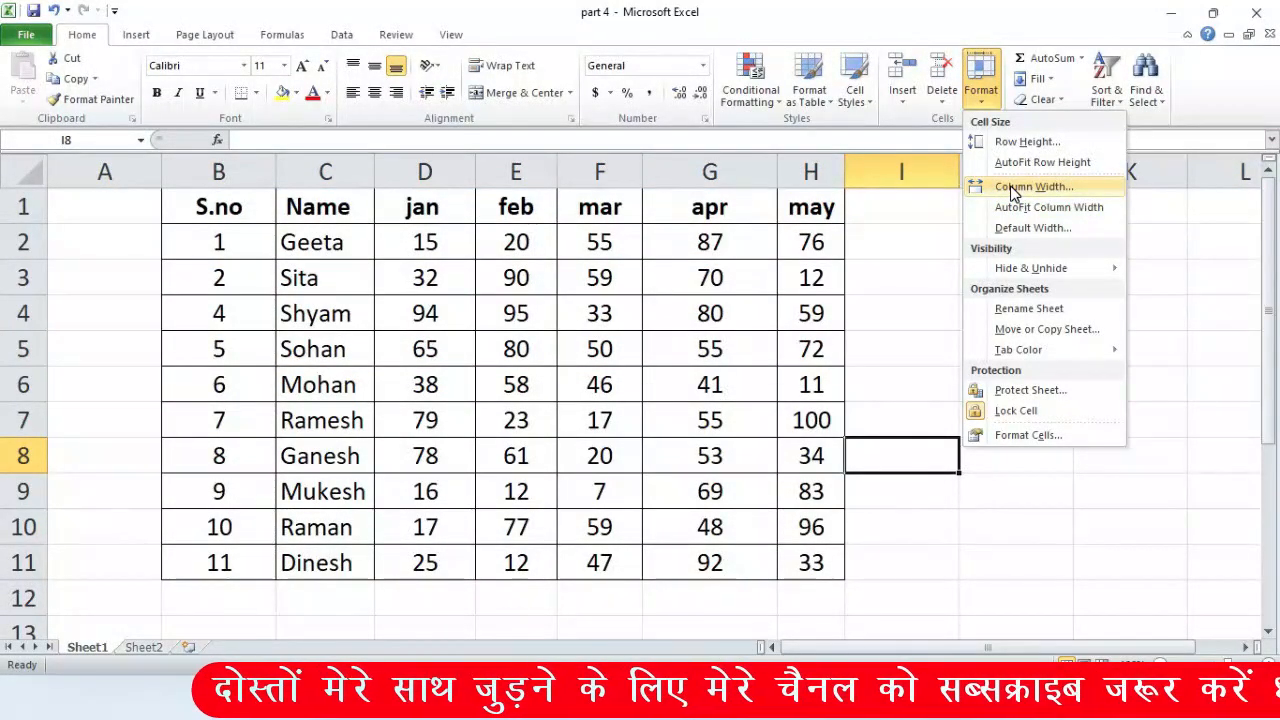
- Narrow the jan, feb, mar and apr columns by dragging their header borders left
click(516, 278)
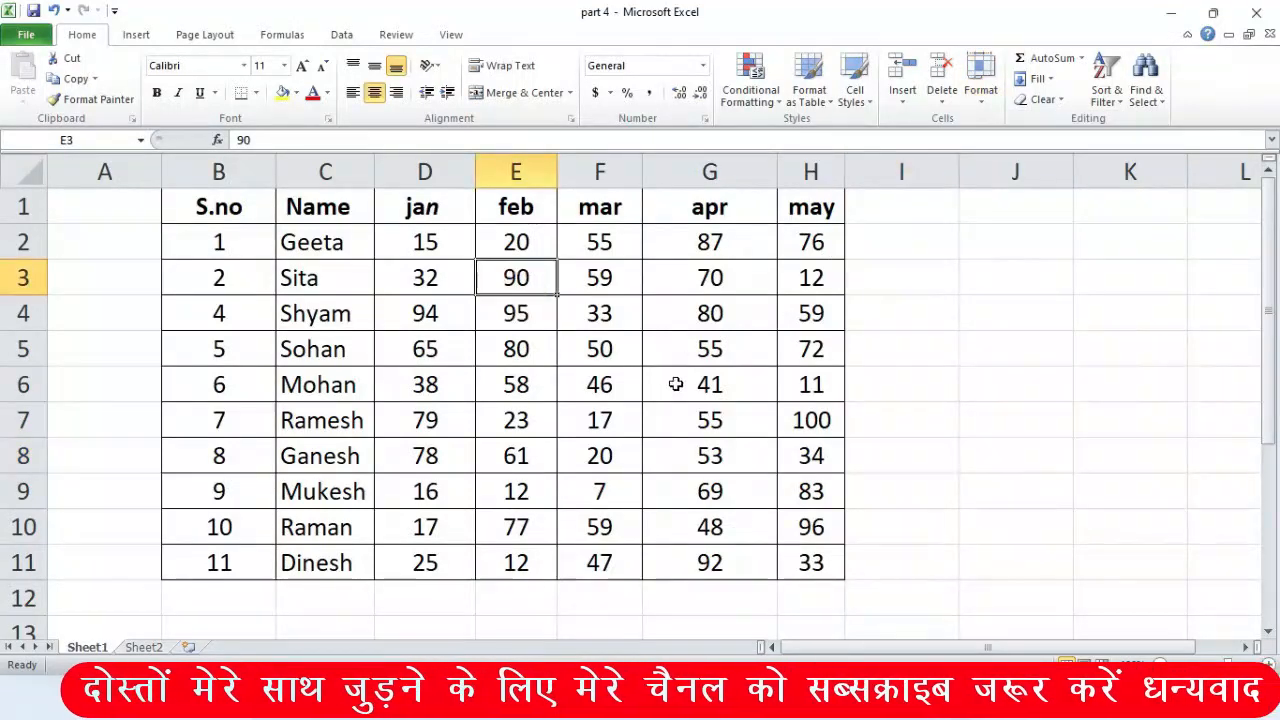
click(626, 343)
drag(475, 166, 449, 166)
drag(527, 175, 512, 175)
drag(595, 172, 583, 172)
drag(716, 172, 666, 174)
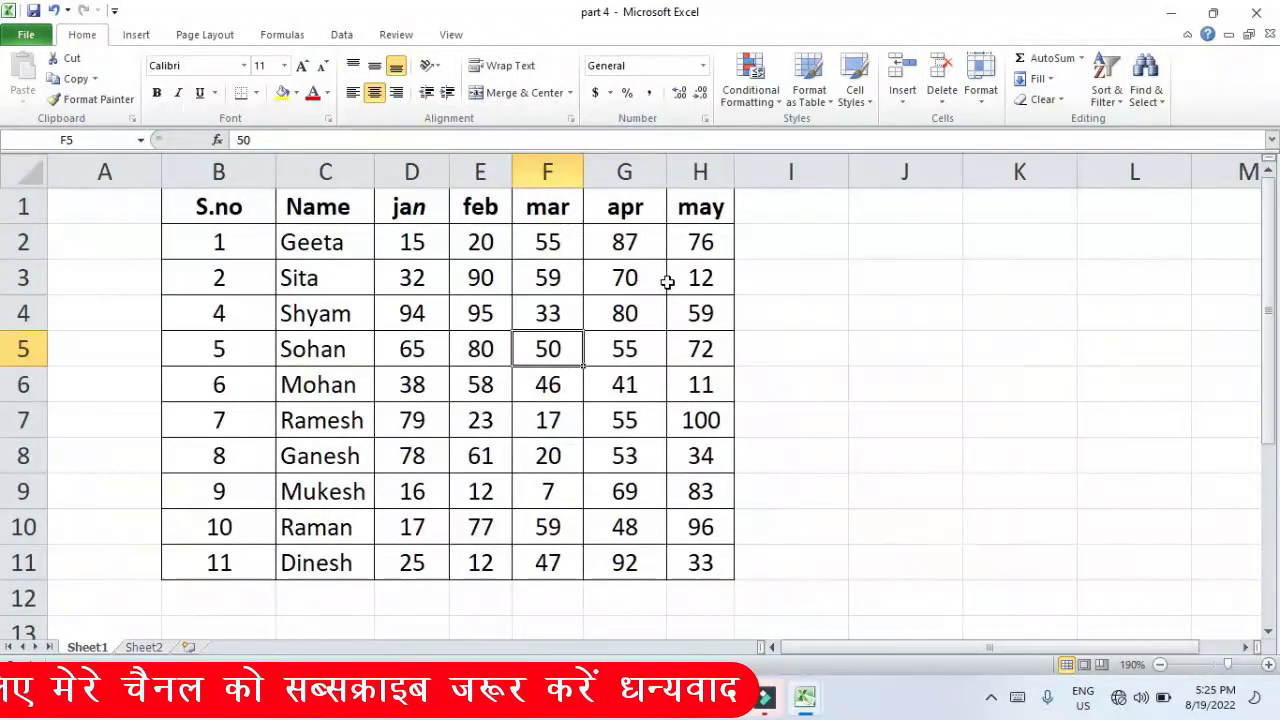
drag(343, 238, 703, 514)
click(766, 526)
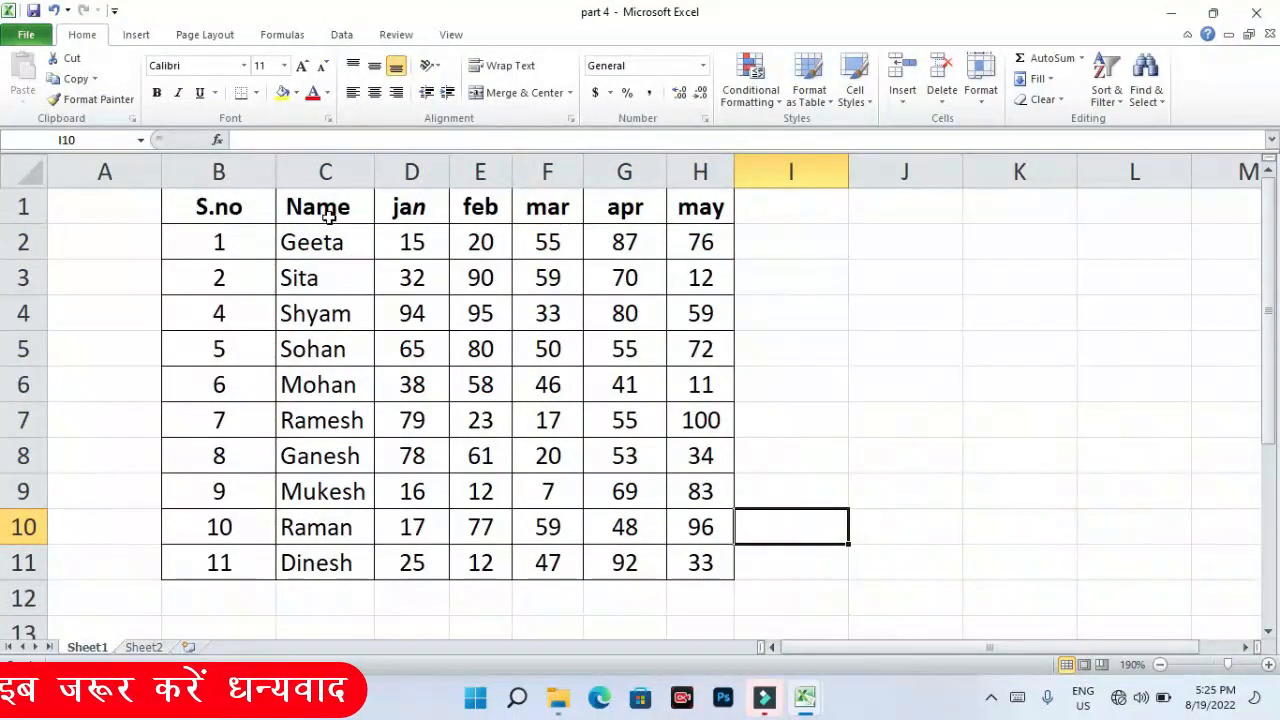
drag(240, 205, 720, 570)
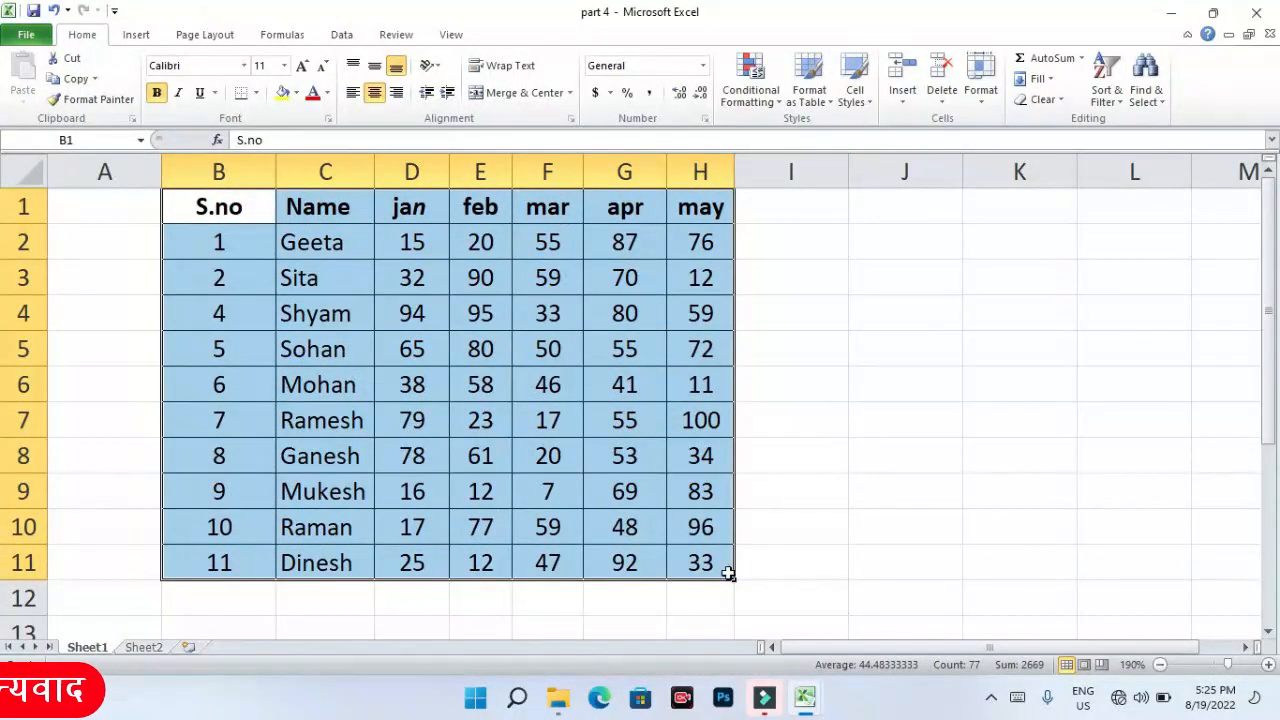
- Set columns C through H to a uniform column width of 8.43
click(981, 95)
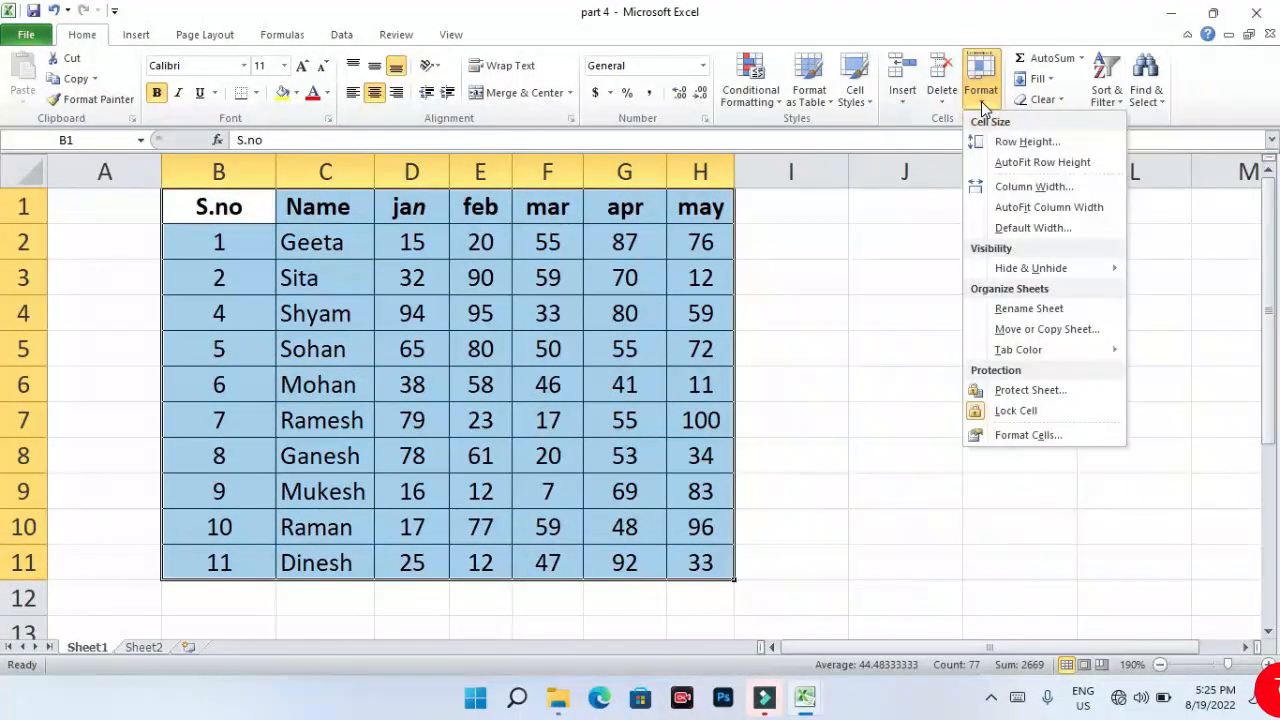
click(1022, 193)
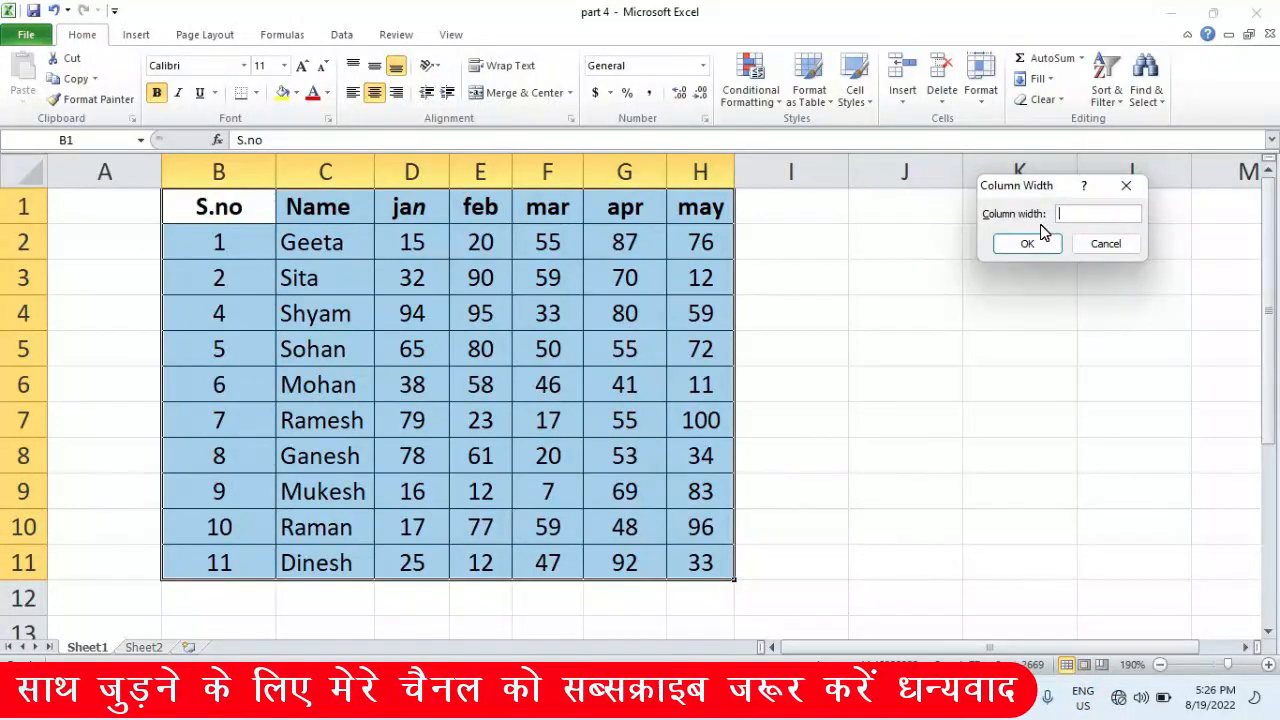
text(8.43)
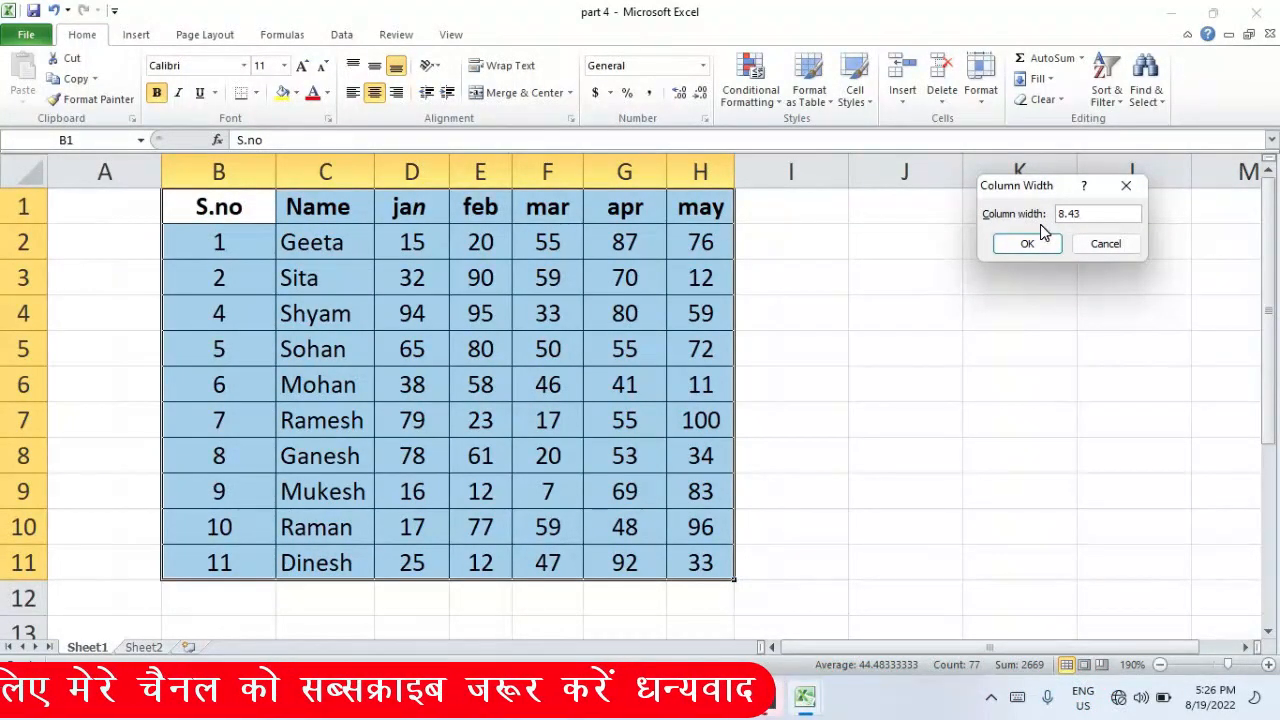
key(Return)
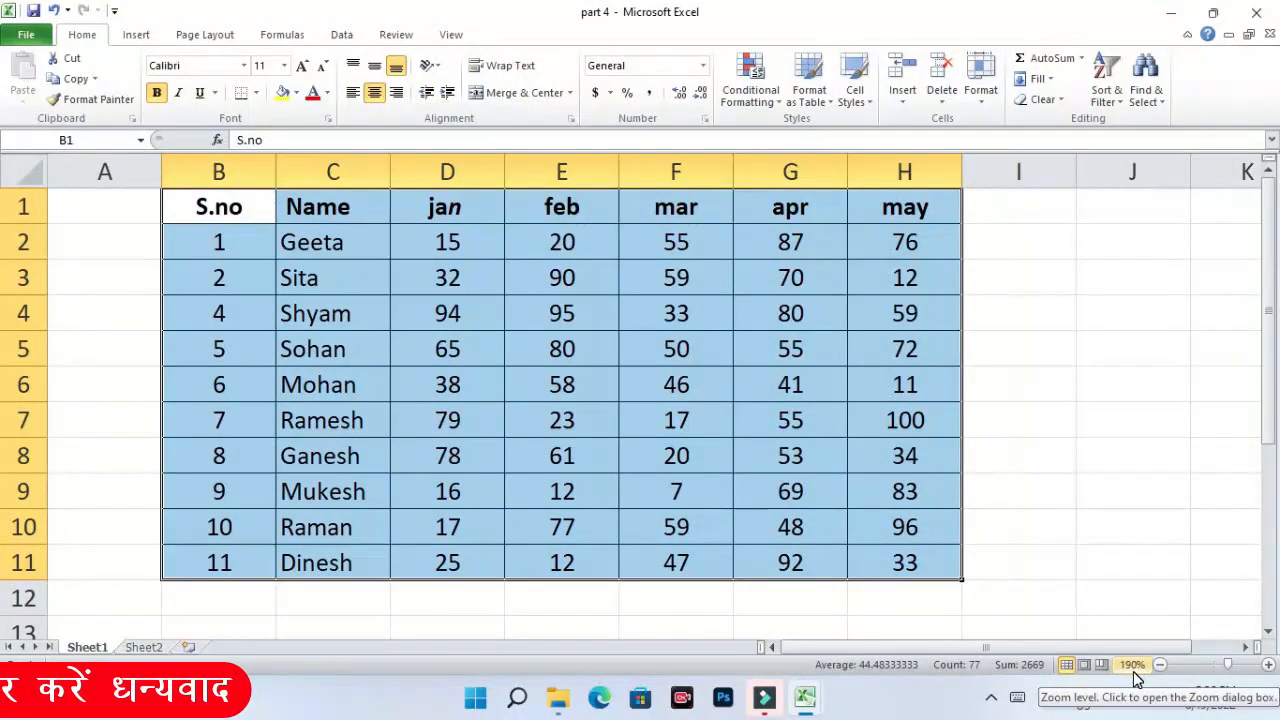
click(981, 90)
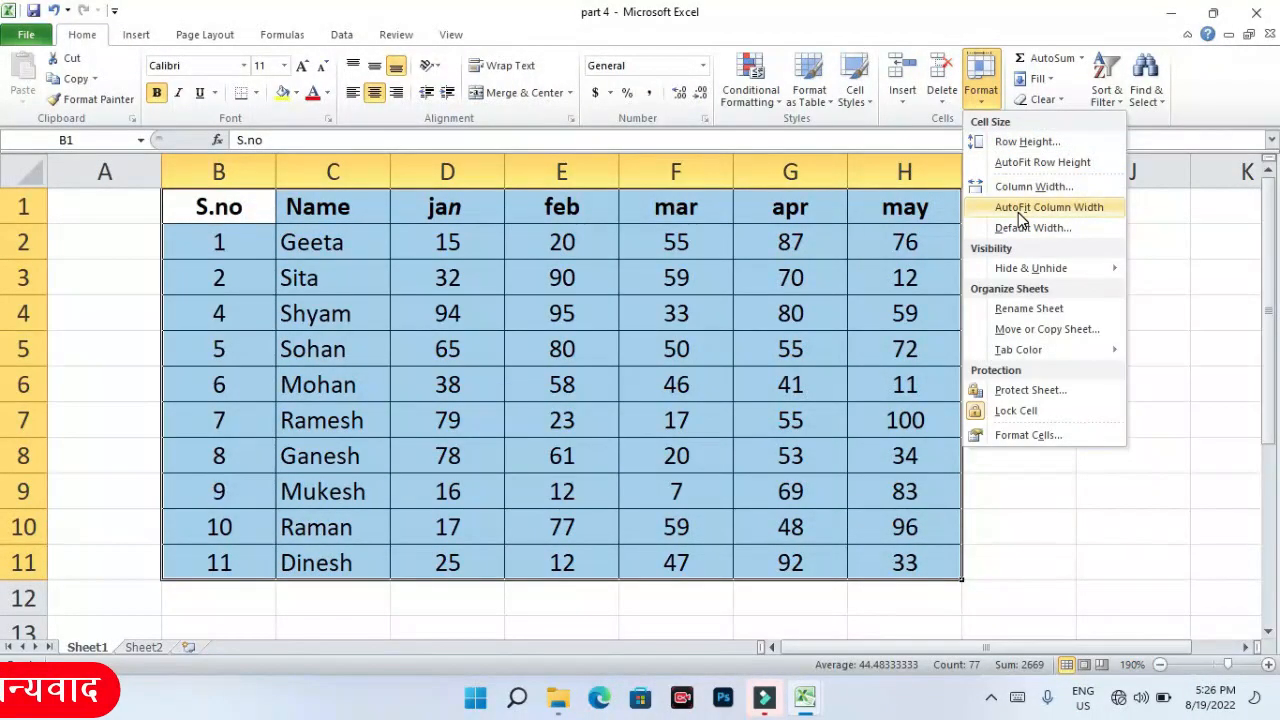
click(1166, 278)
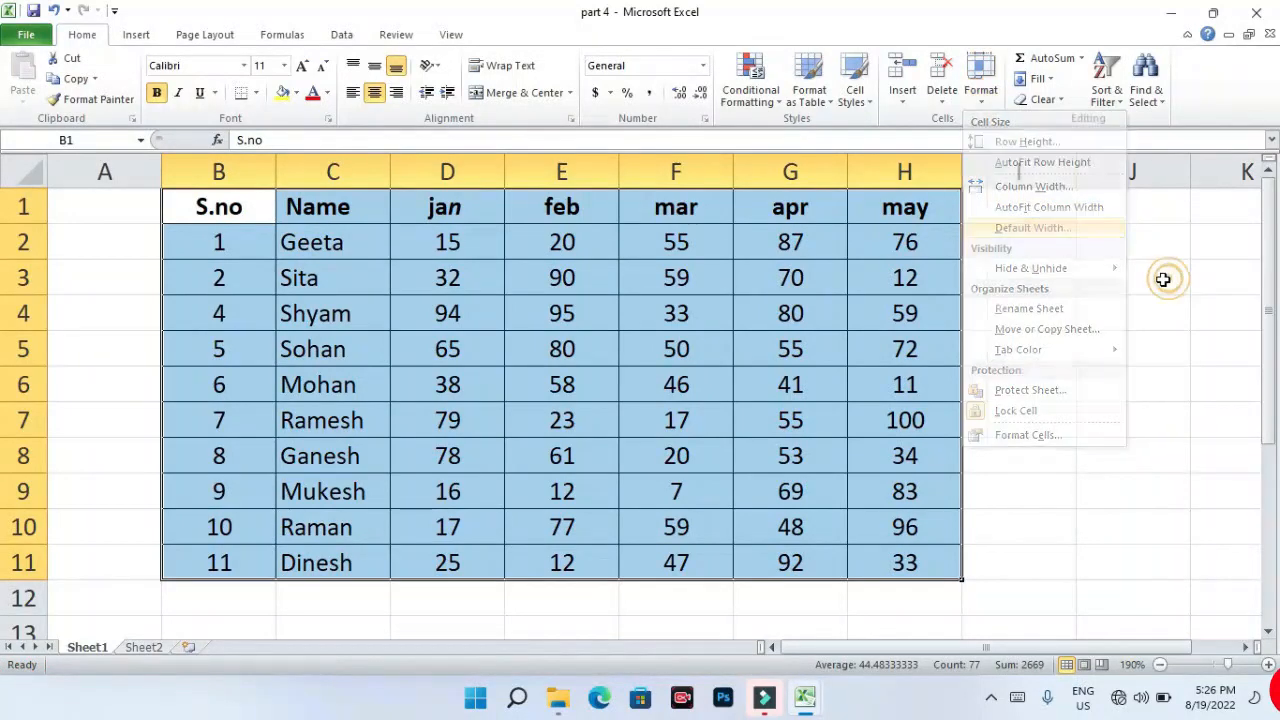
click(868, 246)
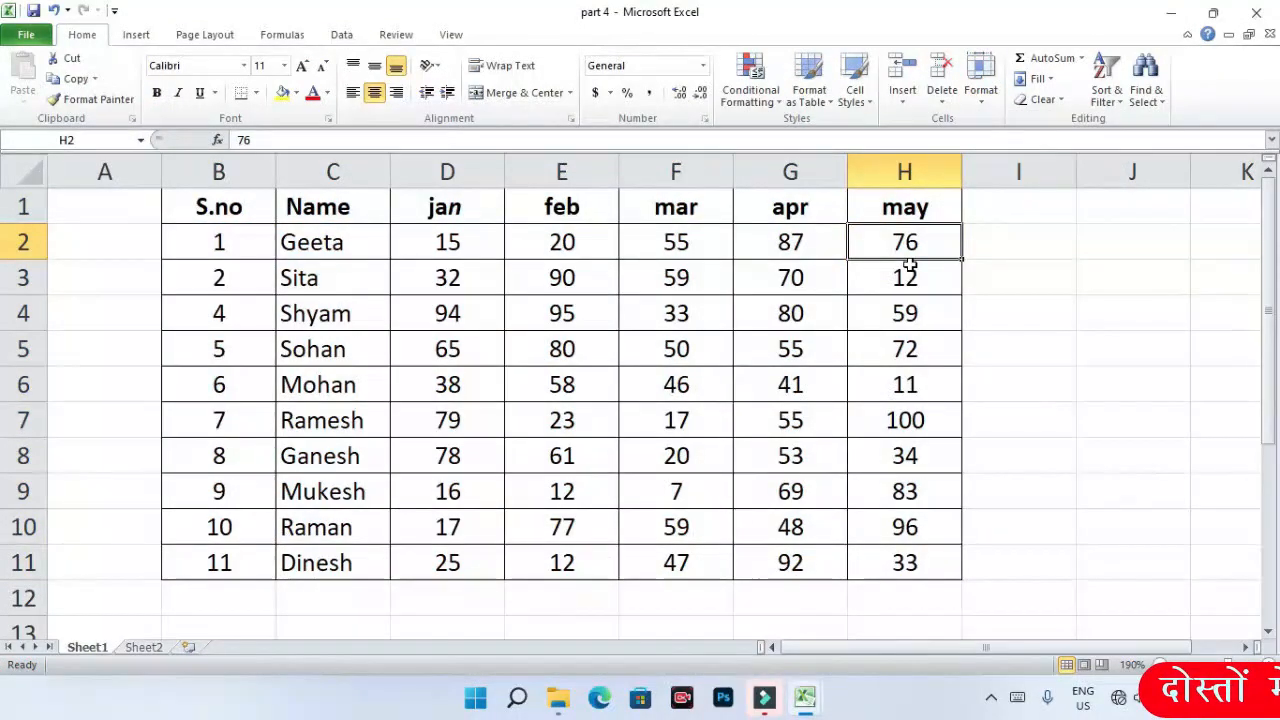
text(7)
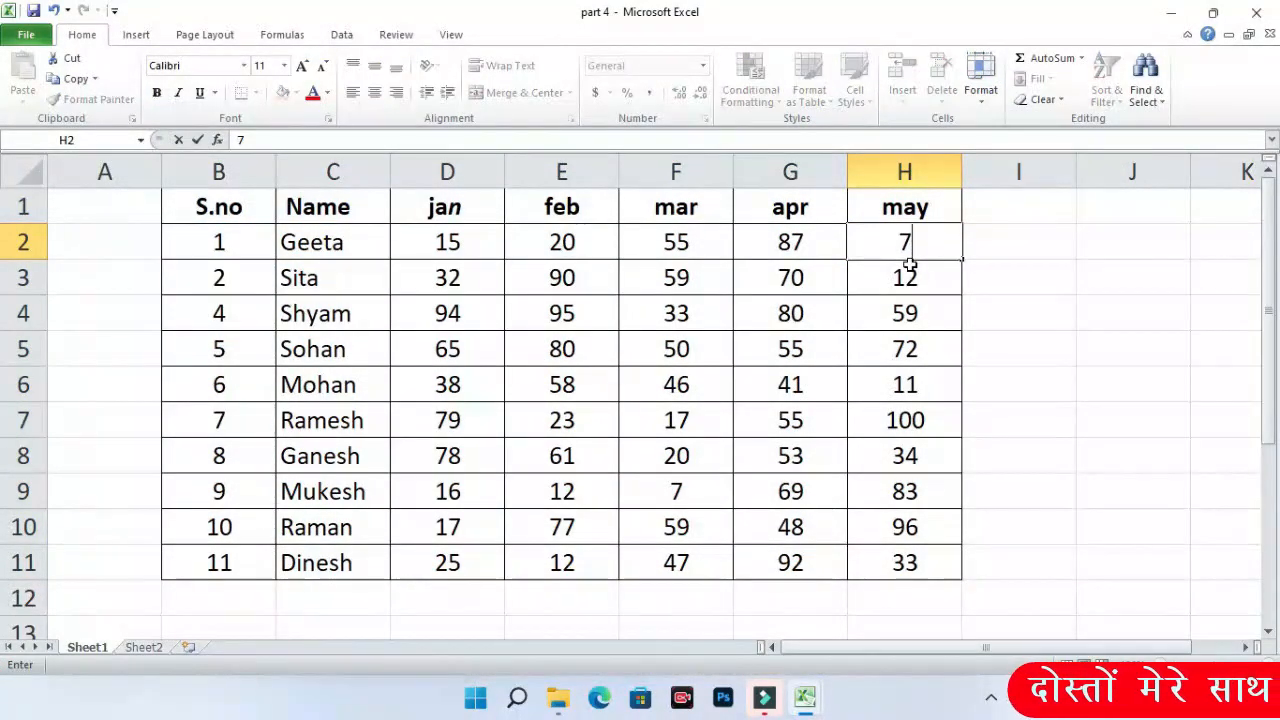
text(600000000)
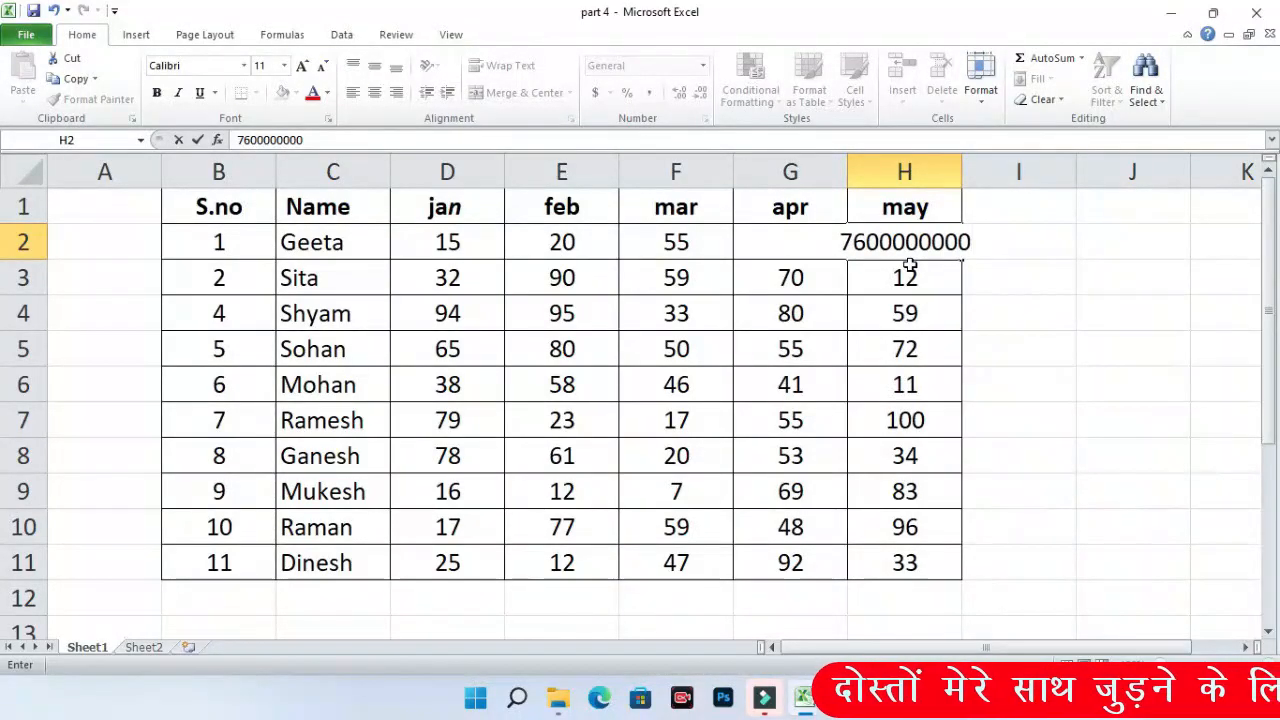
key(Return)
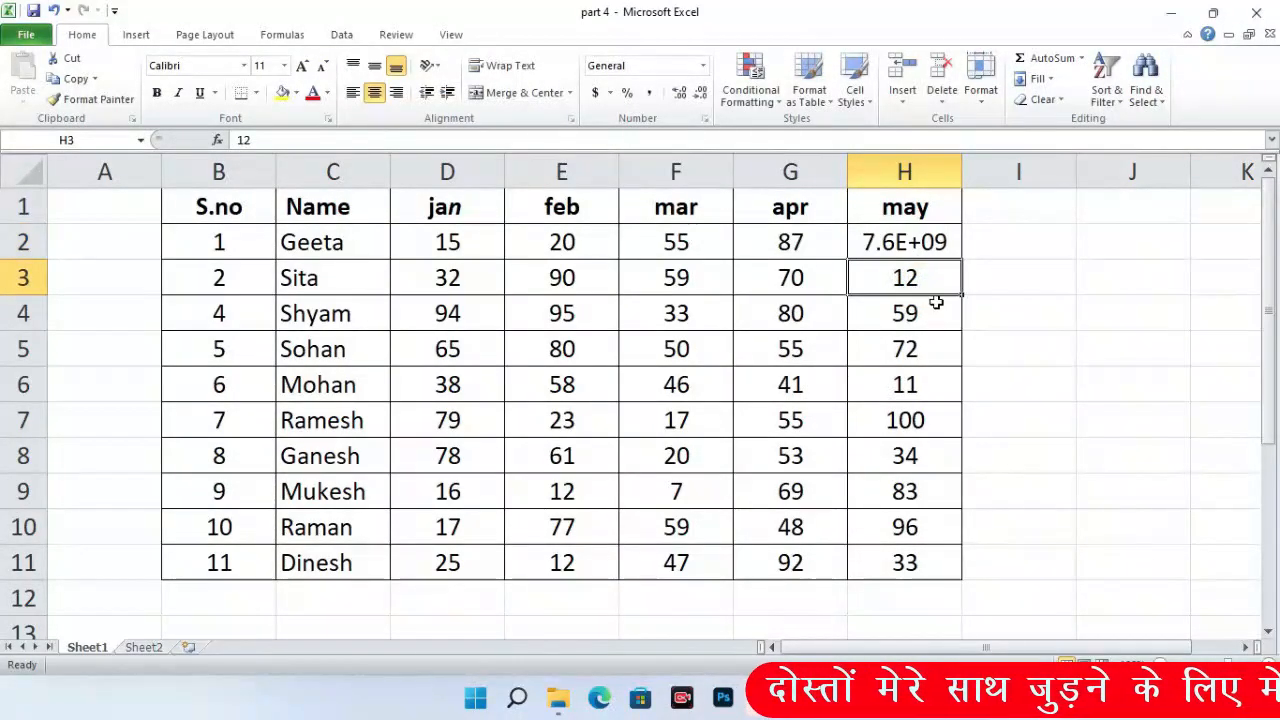
key(Up)
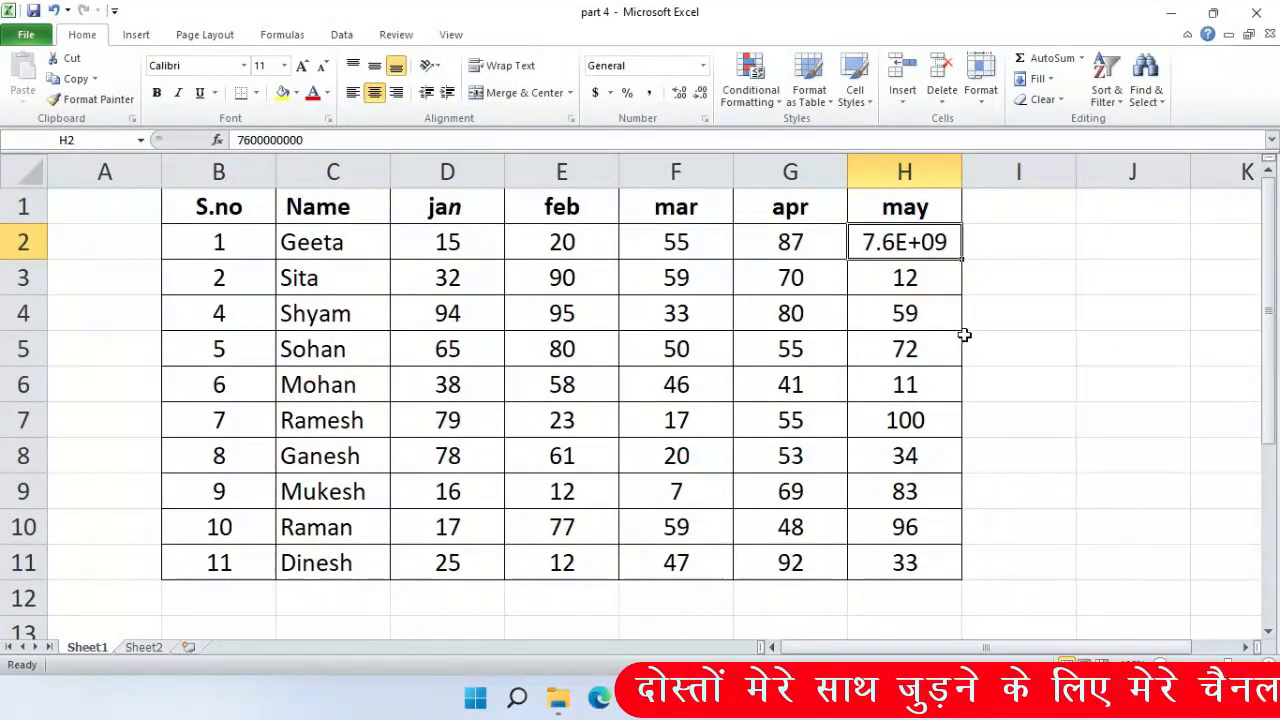
click(984, 103)
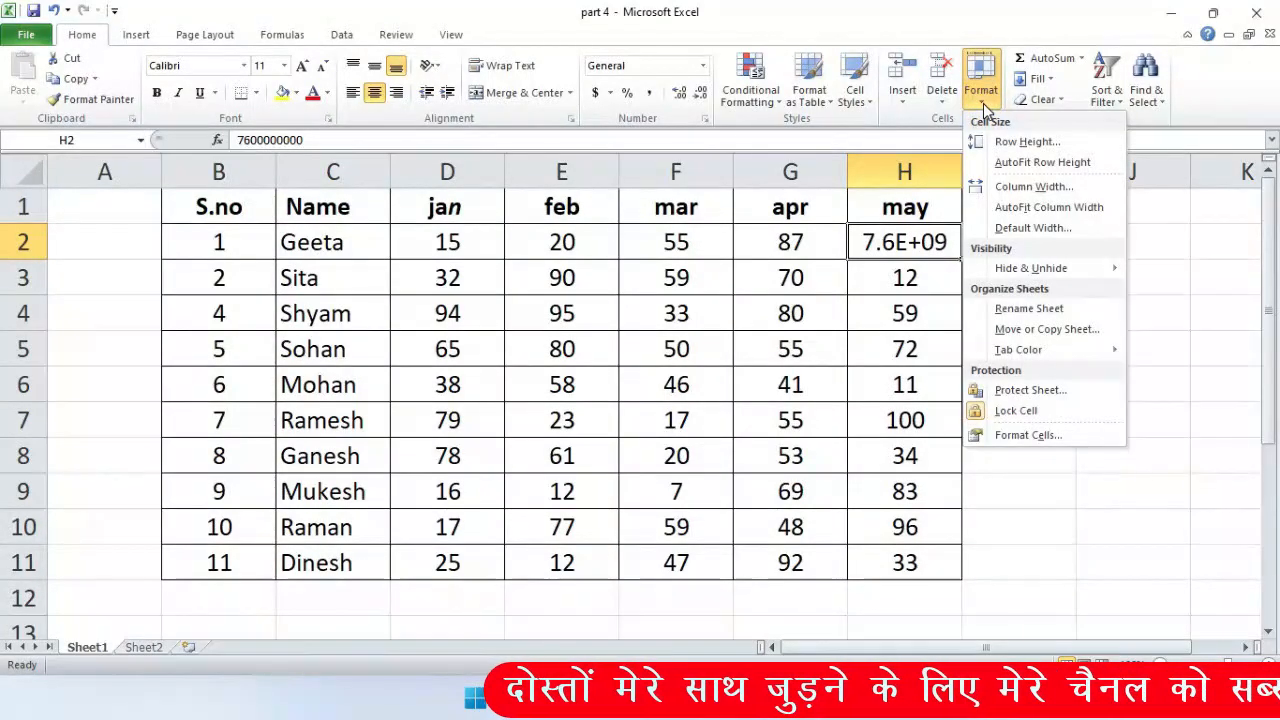
click(1025, 208)
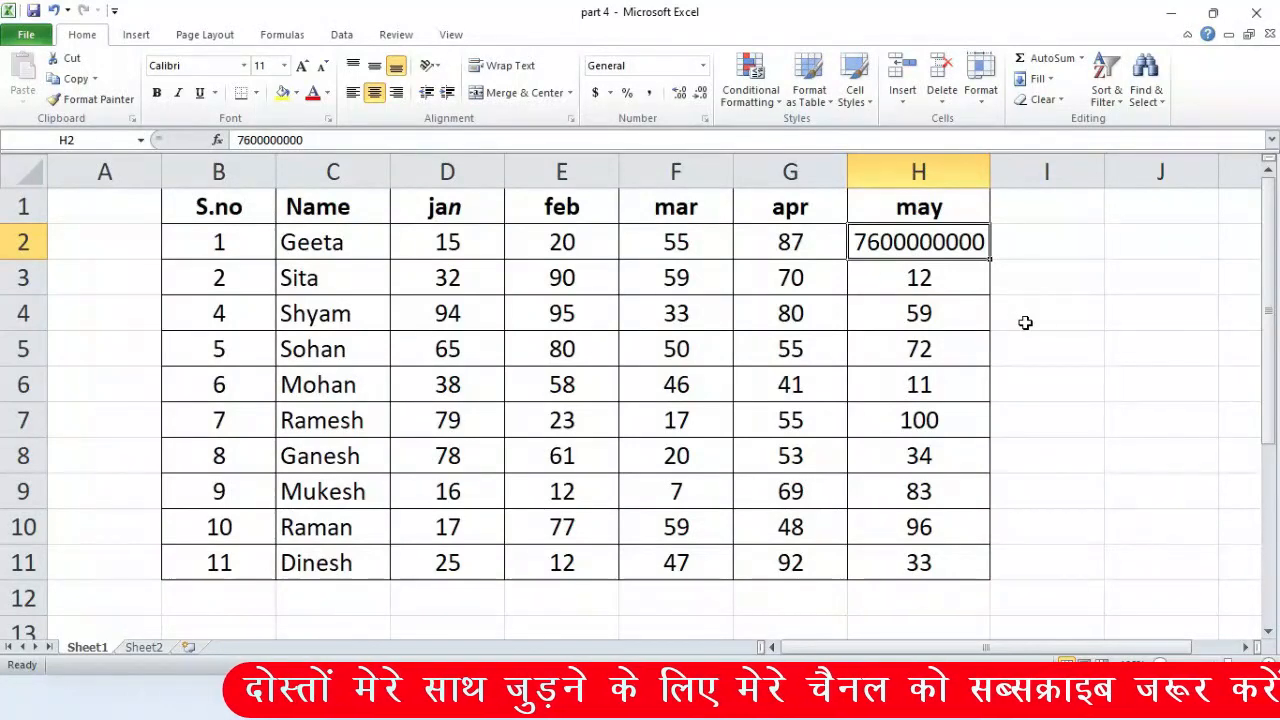
click(600, 265)
text(hhghghghghghgh)
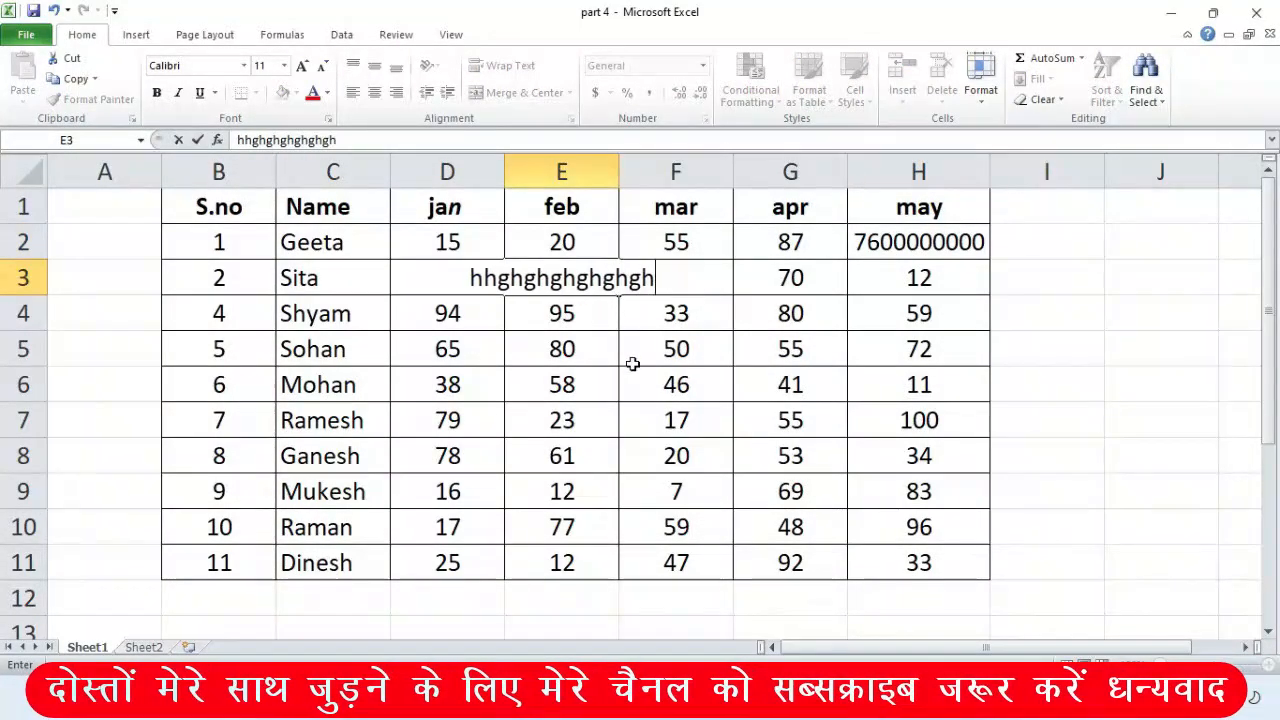
key(Return)
click(563, 277)
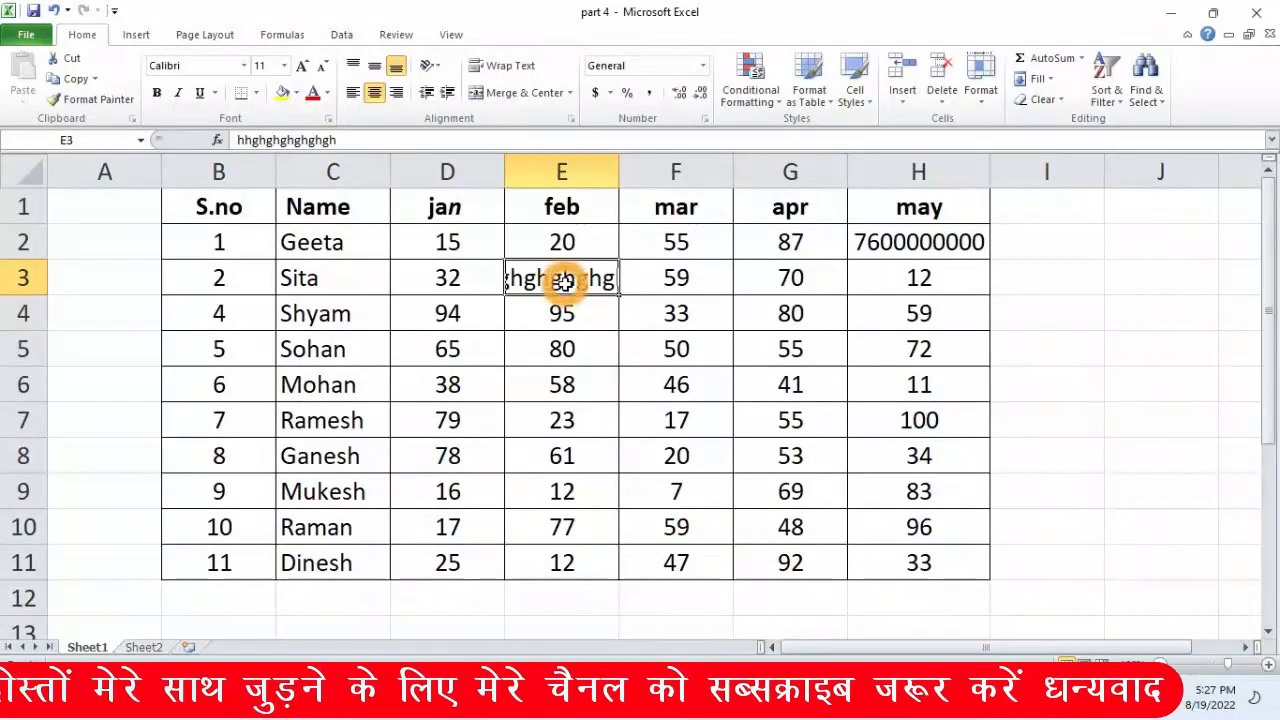
click(597, 345)
click(598, 275)
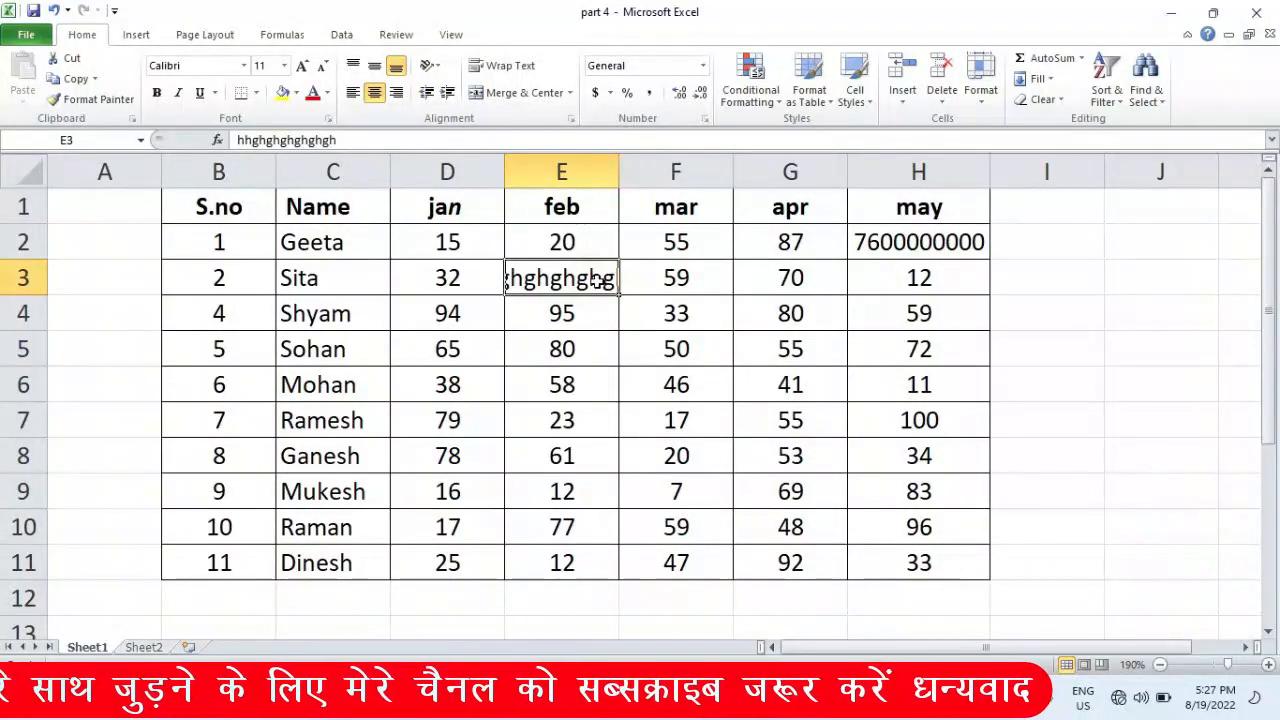
- AutoFit the feb column to E3's text and select the score table B1:H11
click(981, 85)
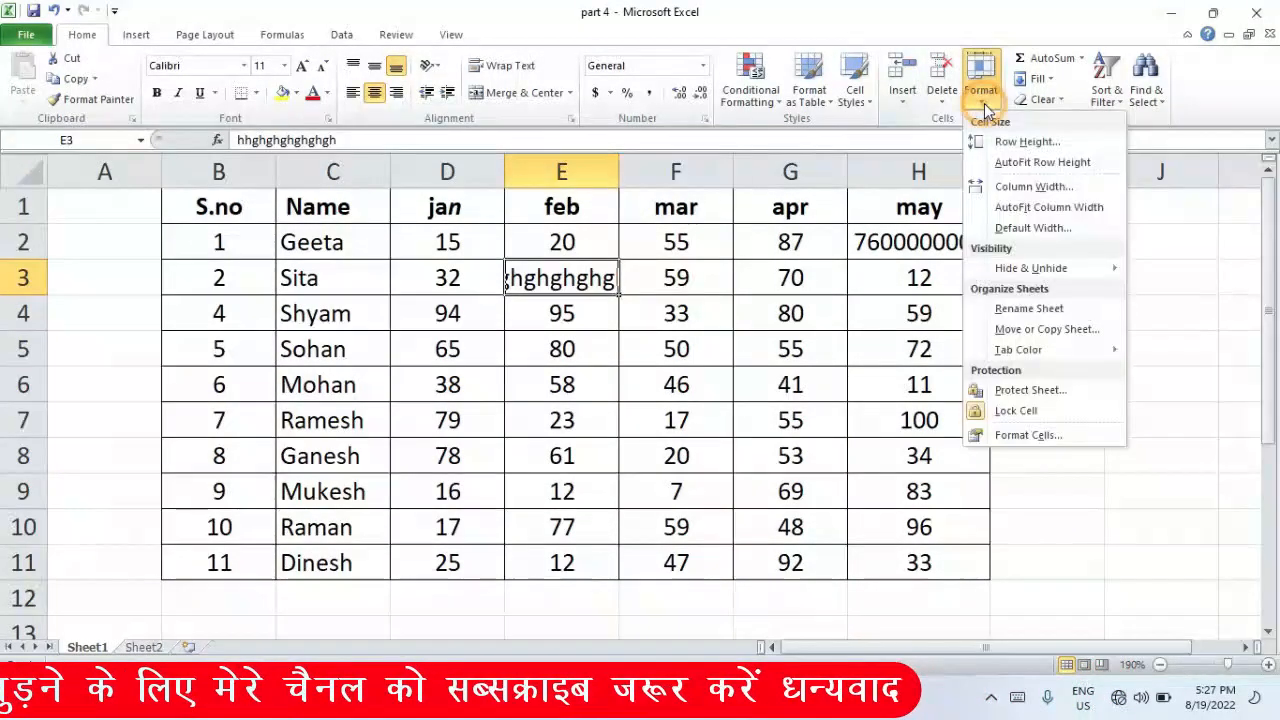
click(992, 205)
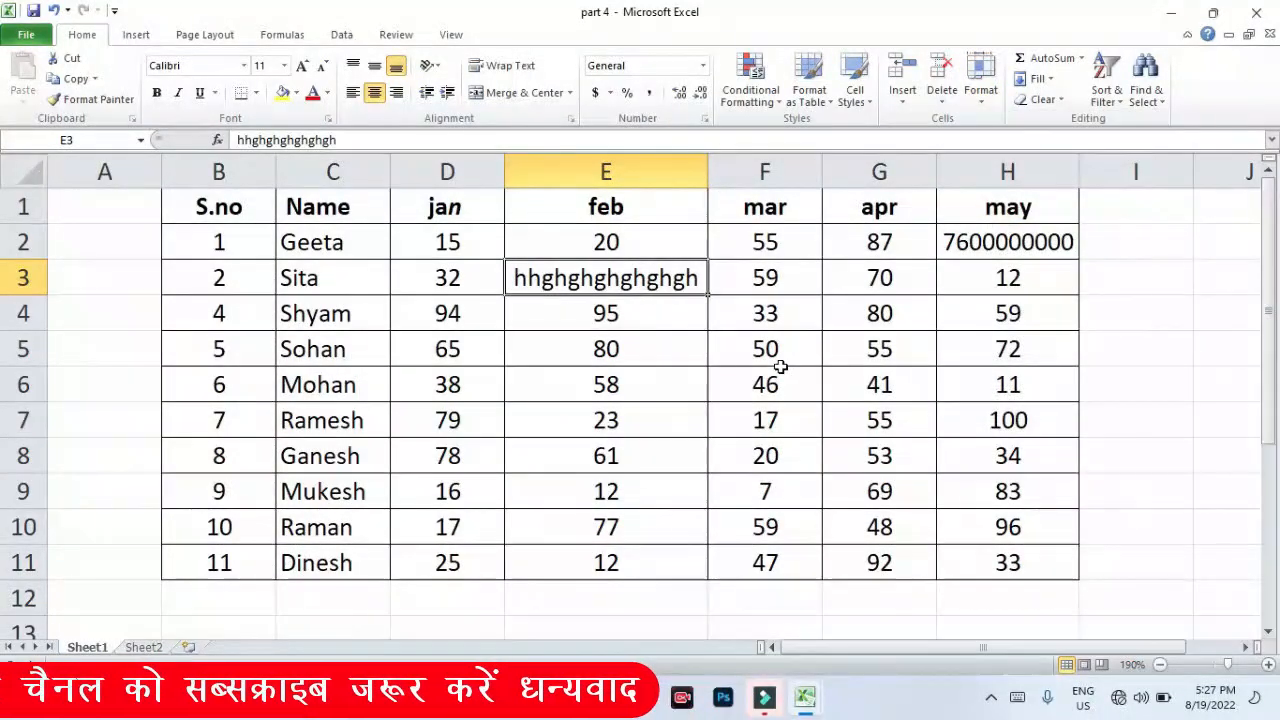
drag(221, 204, 1042, 569)
- Shrink the selected table to row height 10 and column width 6.43
click(980, 88)
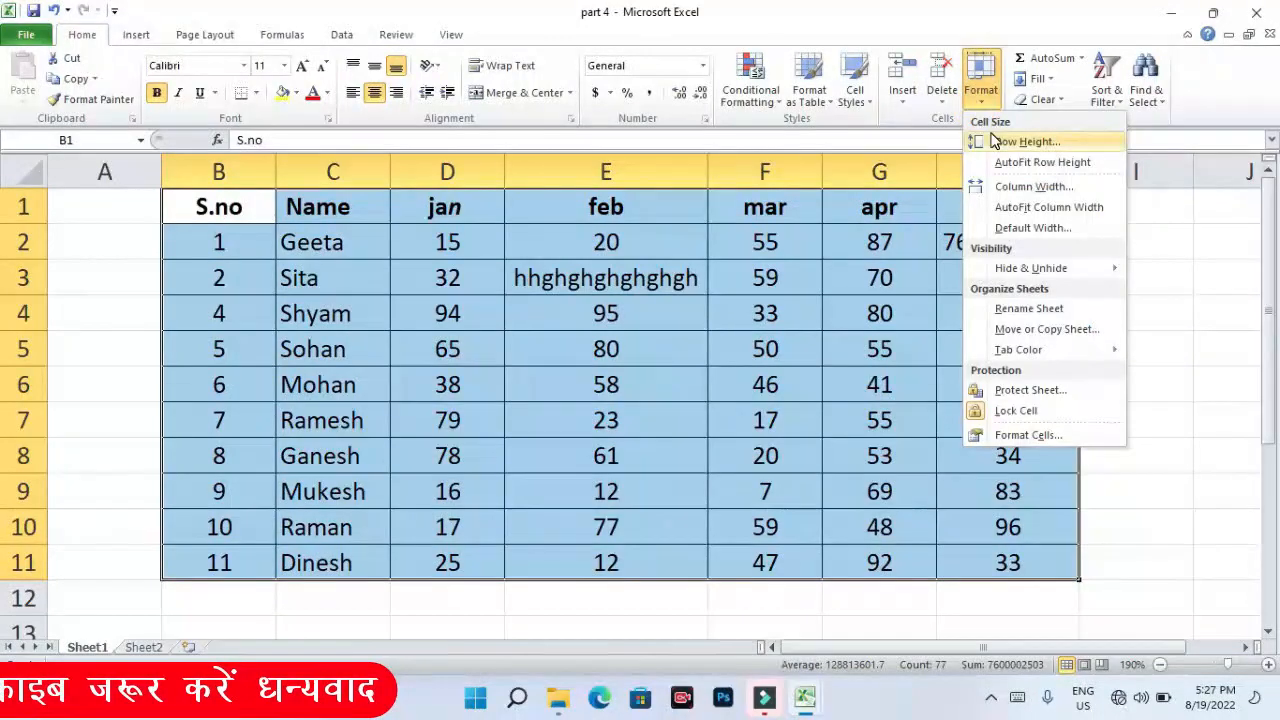
click(1010, 140)
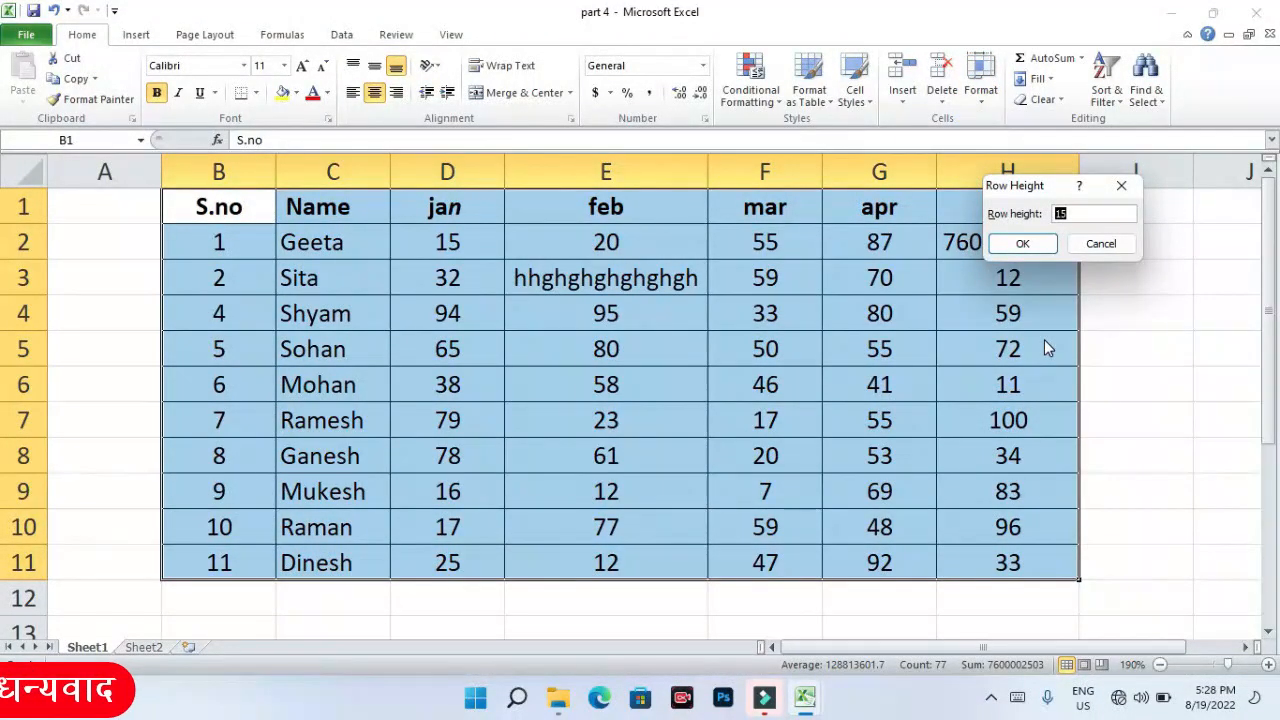
text(10)
key(Return)
click(980, 90)
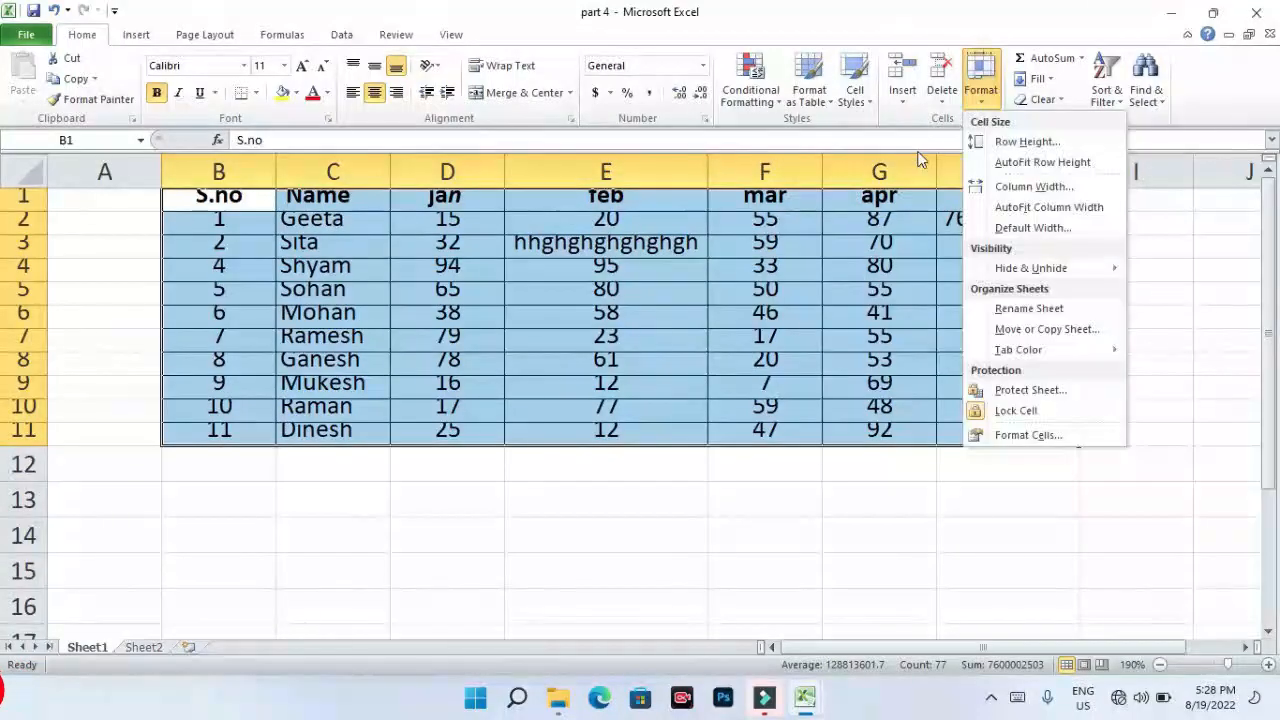
click(1036, 189)
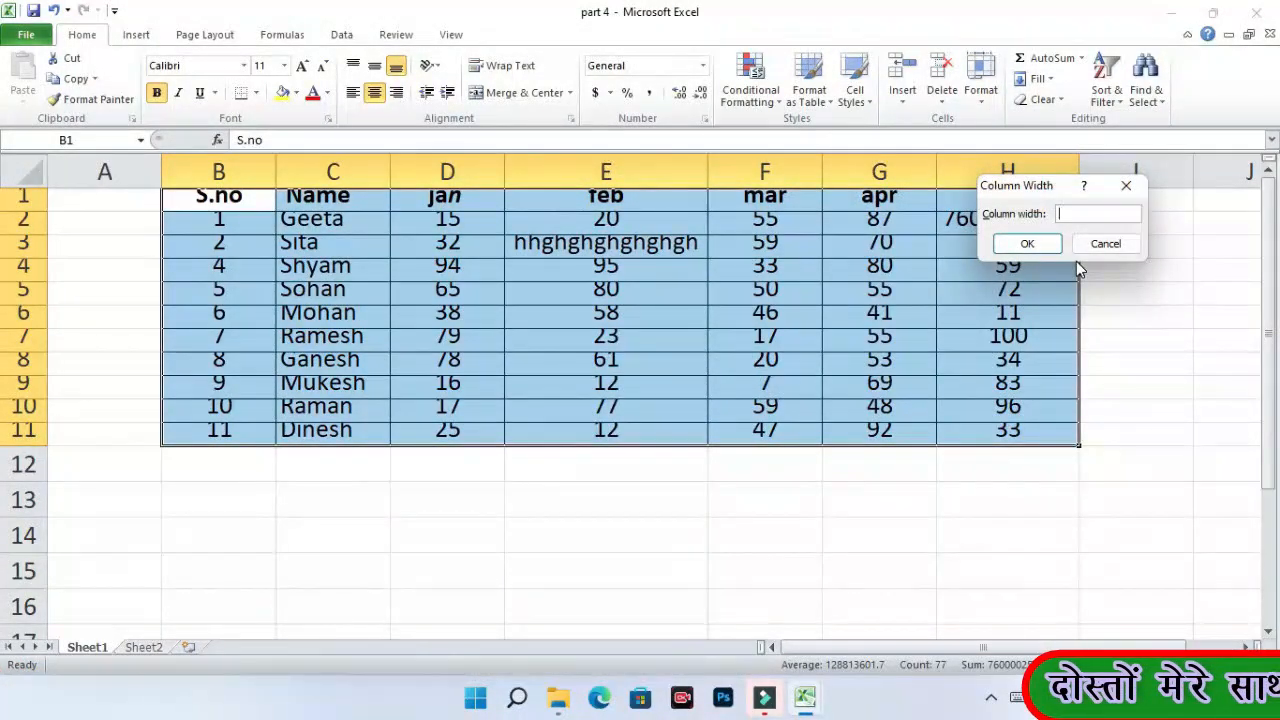
text(6)
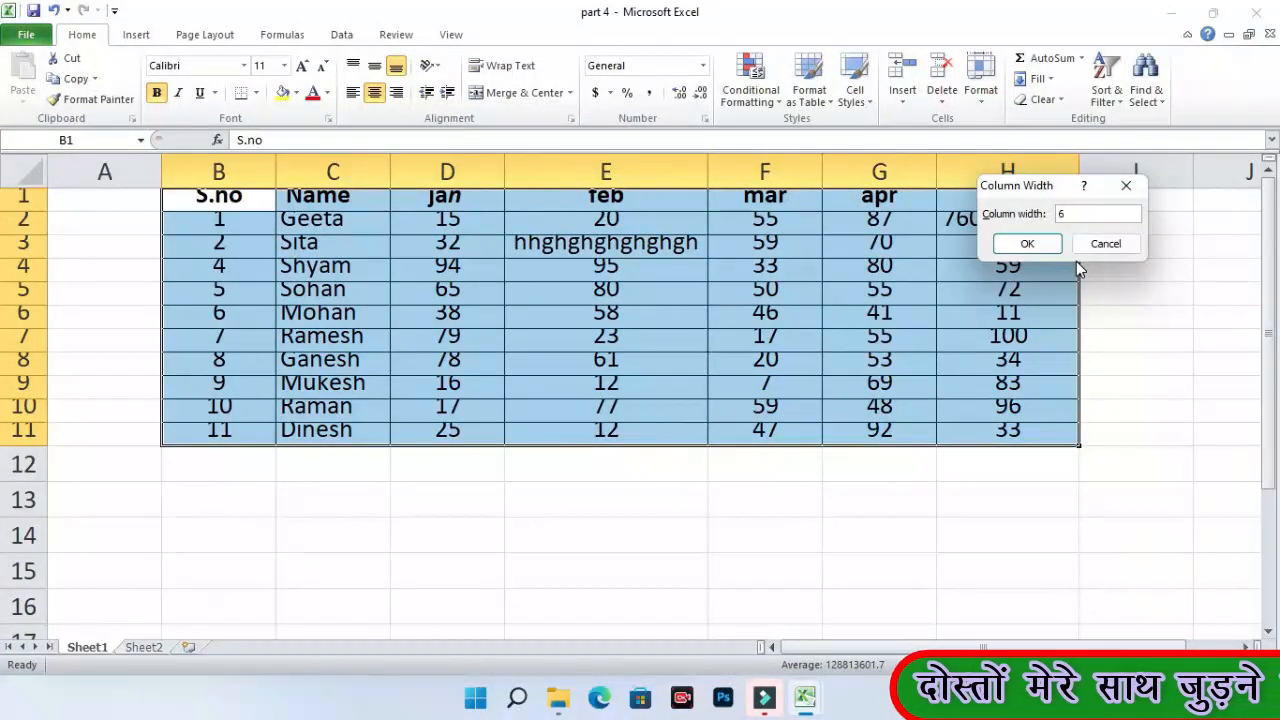
text(.43)
key(Return)
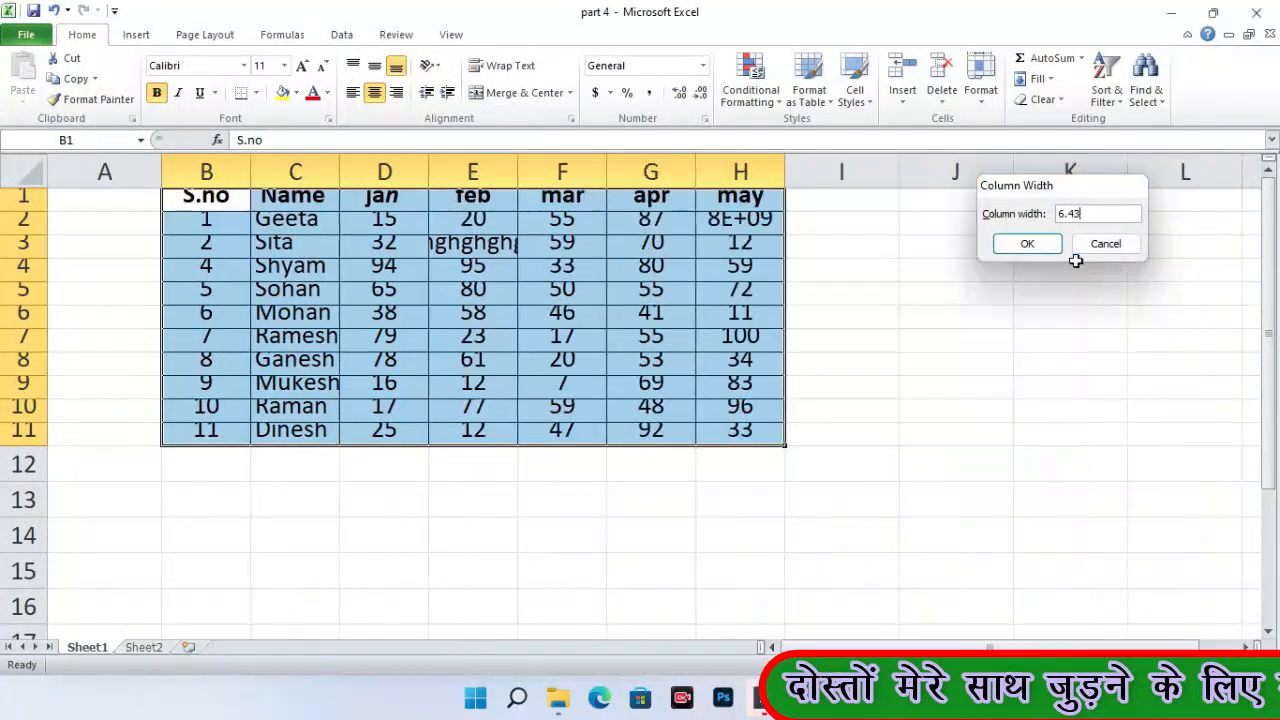
- AutoFit the table's row heights and column widths to their contents
click(982, 95)
click(1003, 162)
click(981, 85)
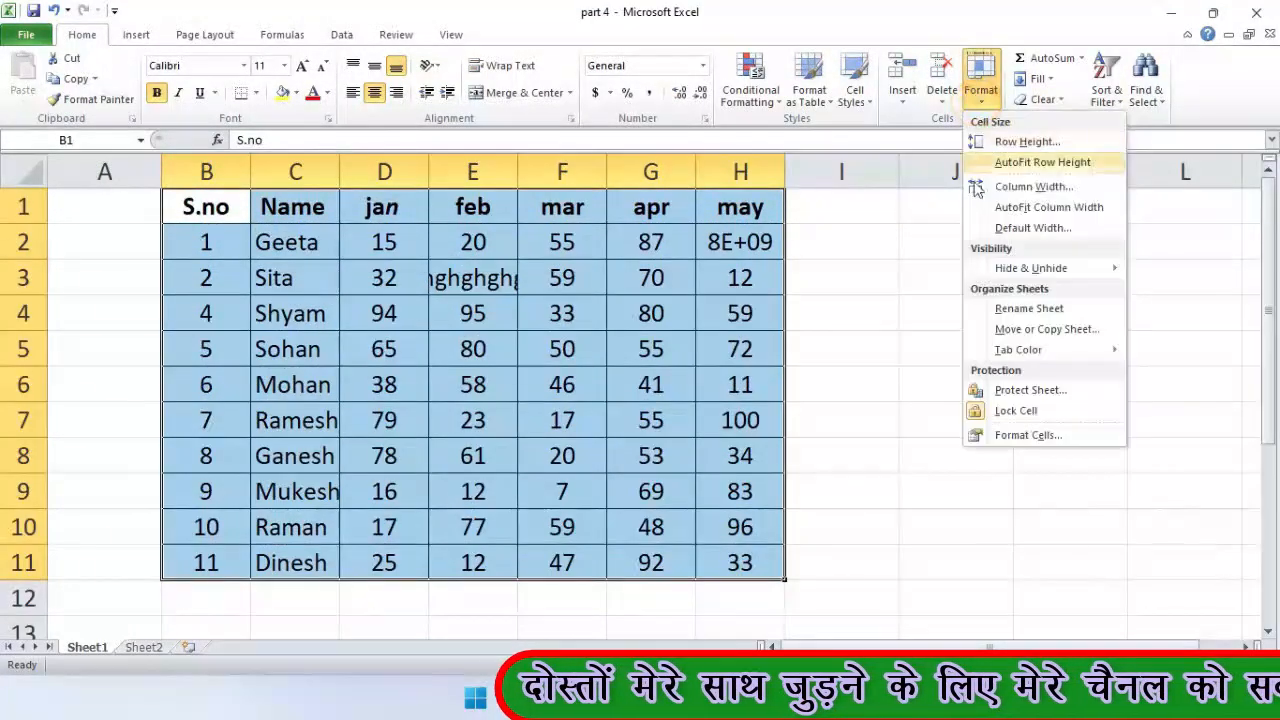
click(1005, 208)
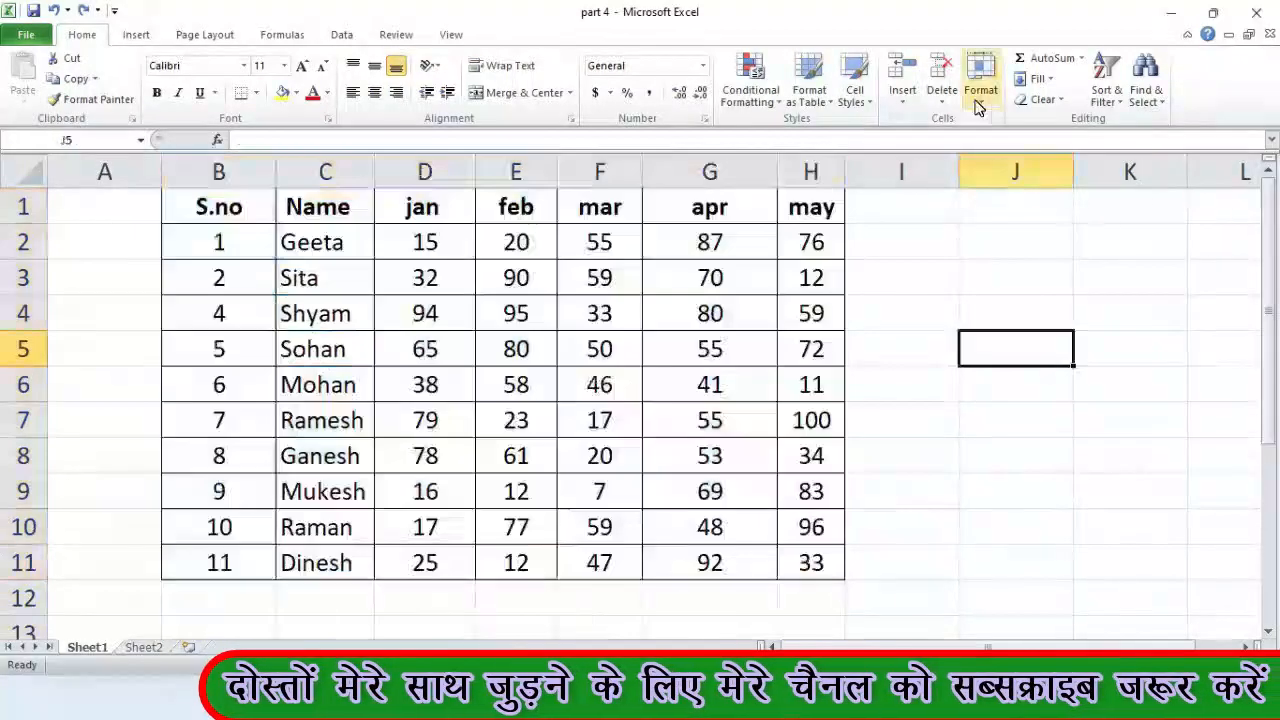
click(981, 90)
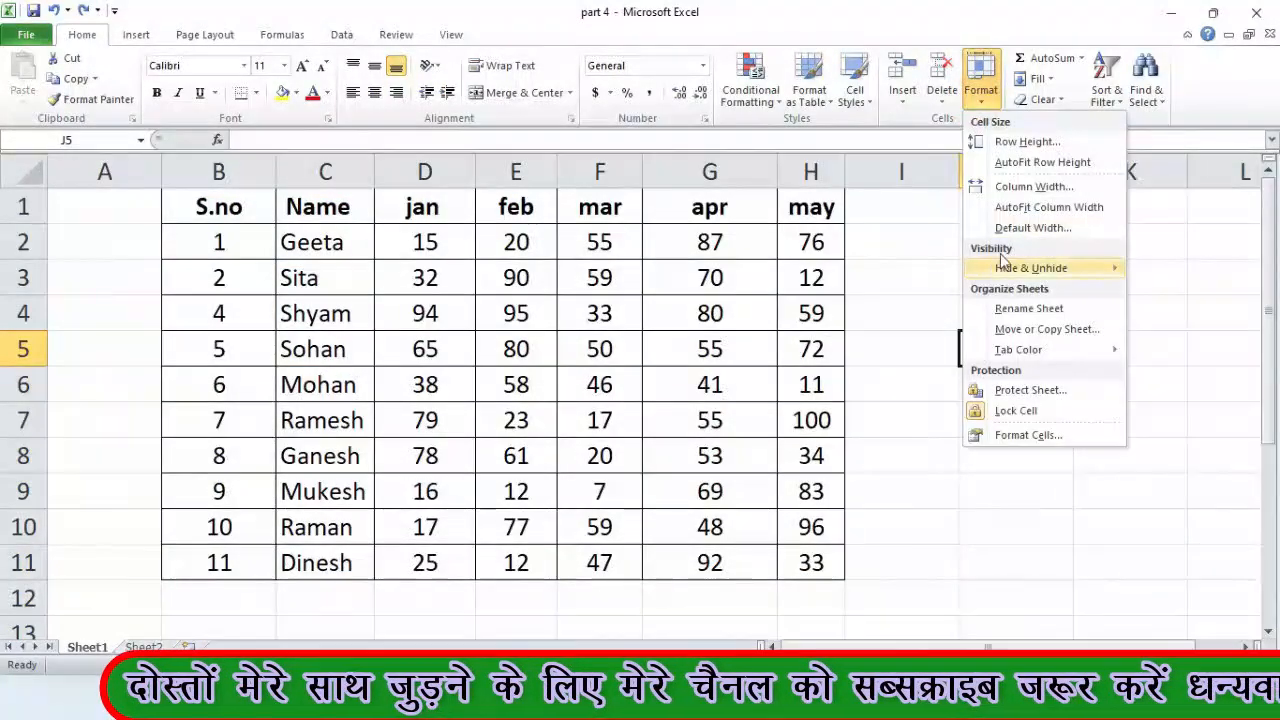
mouse_move(1012, 272)
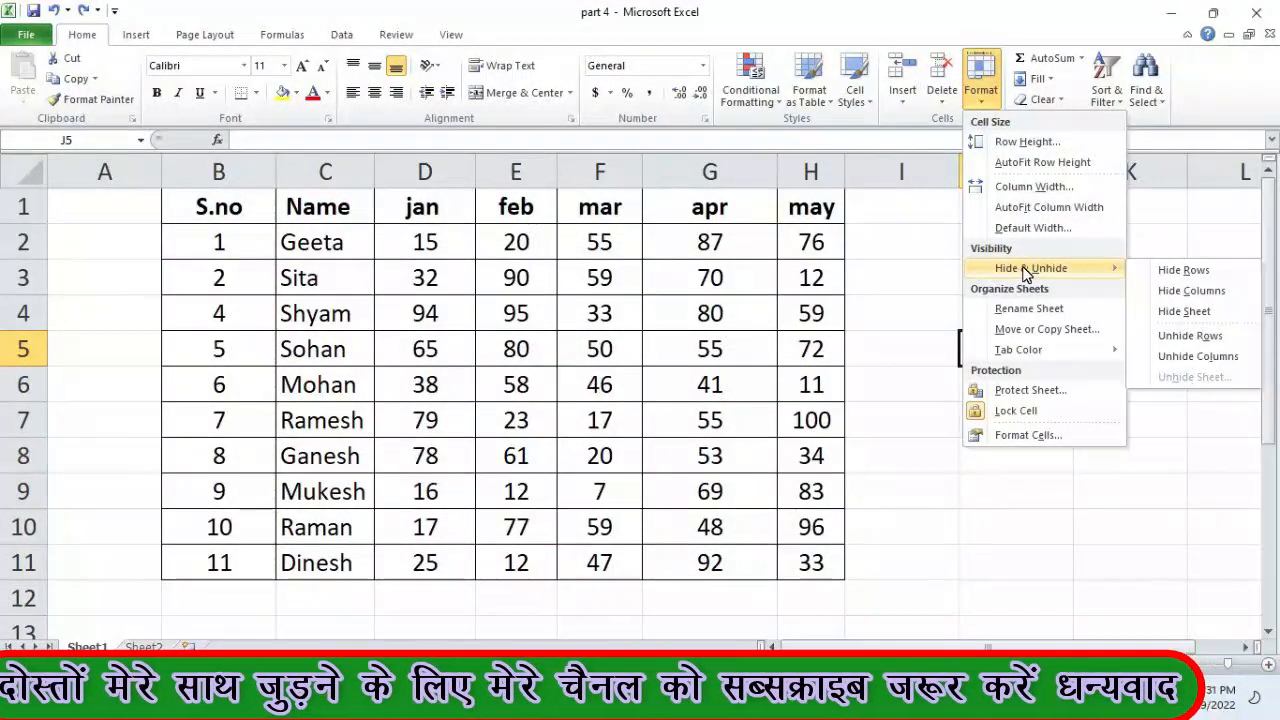
click(886, 272)
click(782, 300)
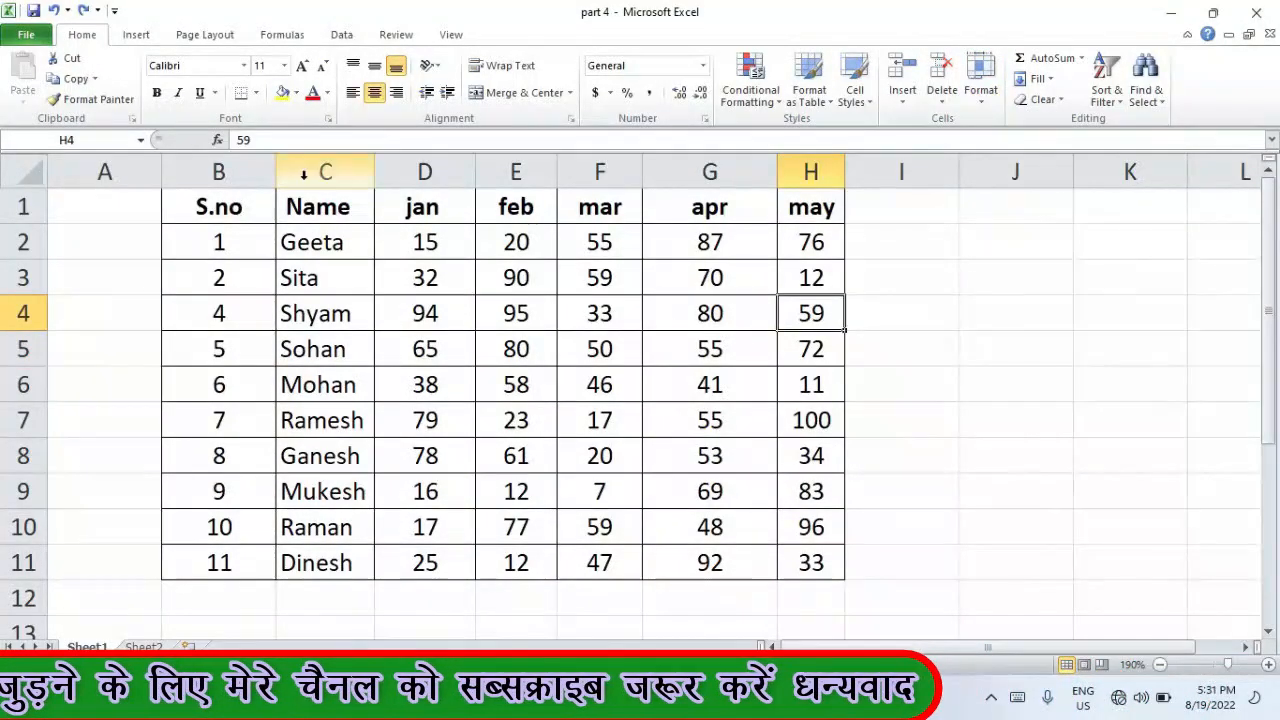
click(326, 160)
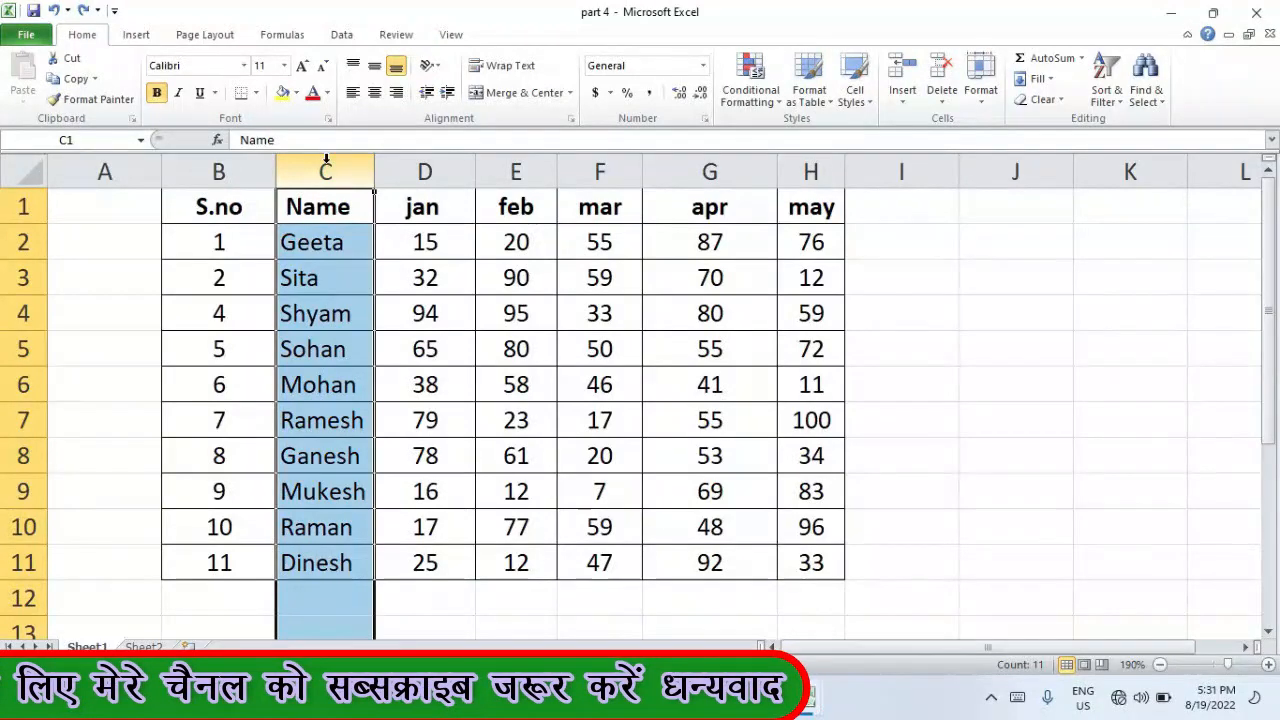
click(23, 349)
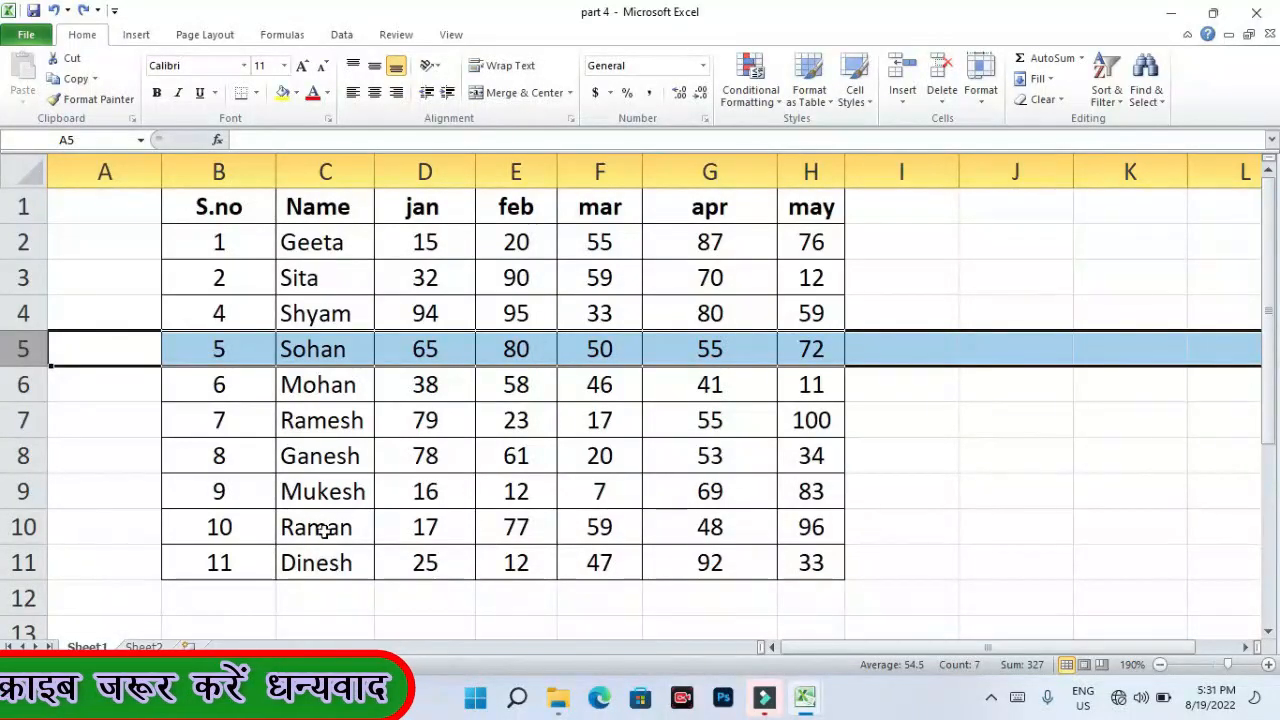
click(520, 425)
click(709, 172)
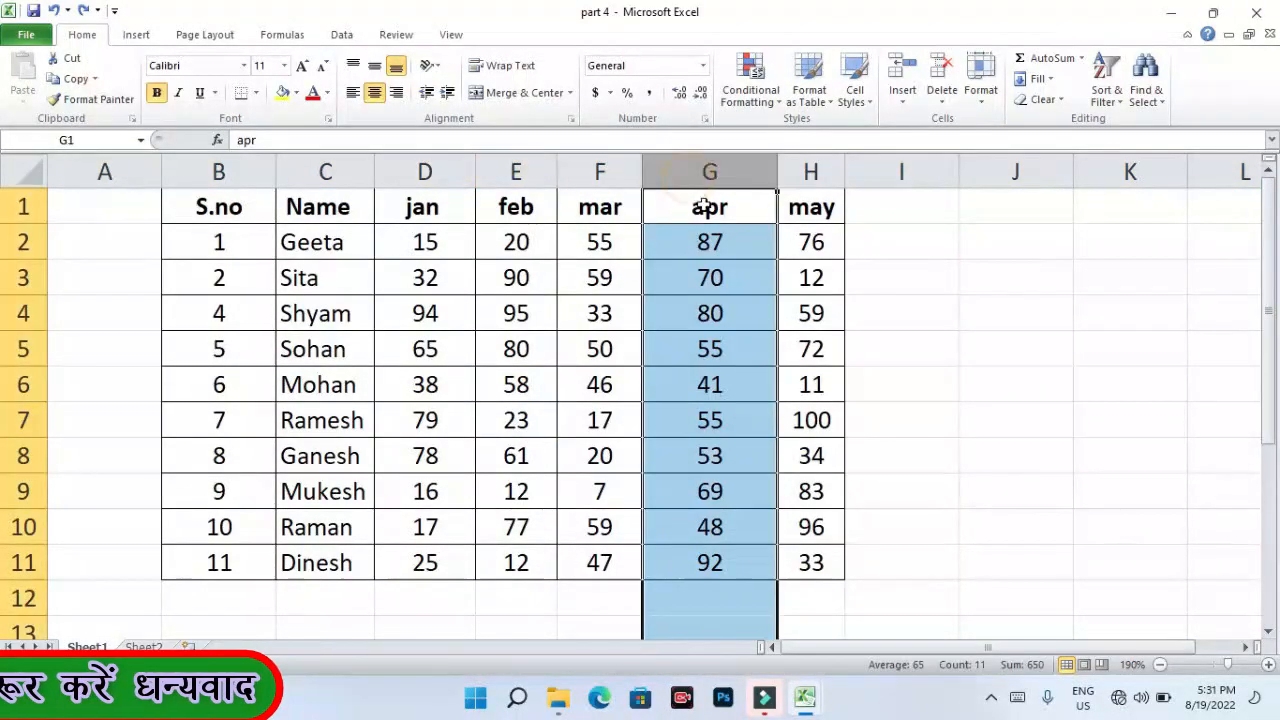
click(720, 229)
key(Down)
key(Down)
click(705, 171)
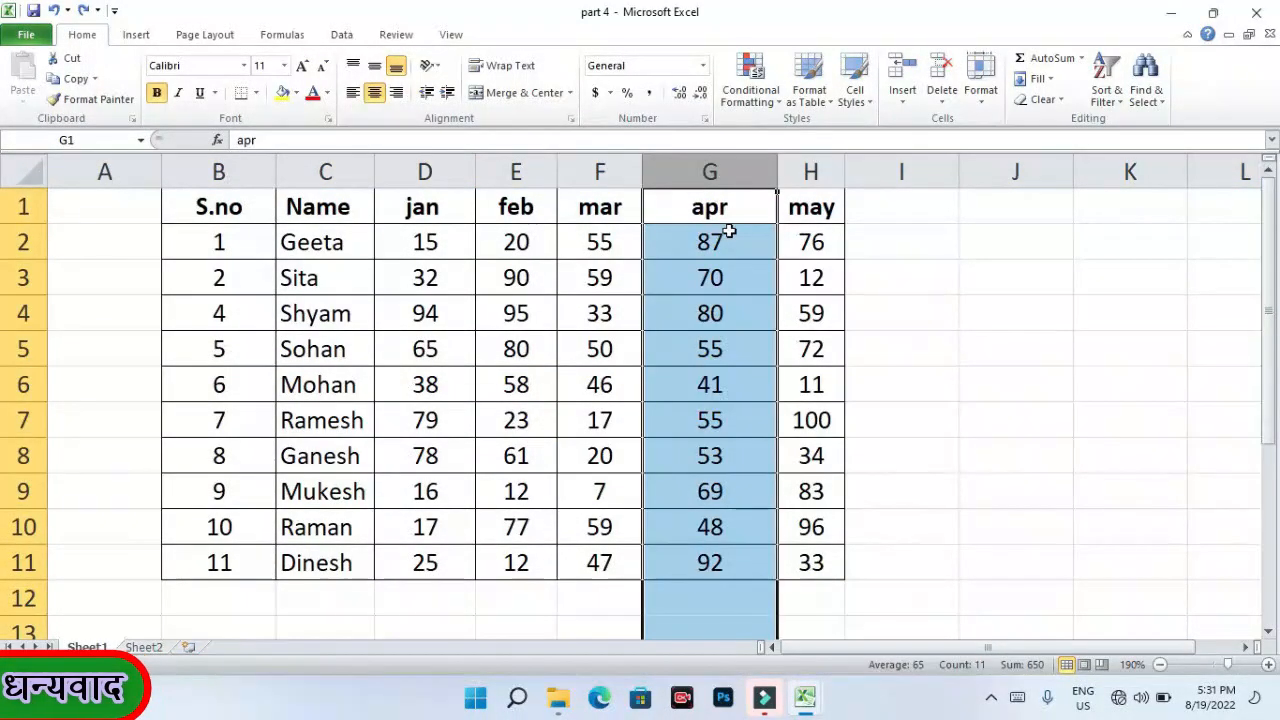
click(730, 232)
click(723, 171)
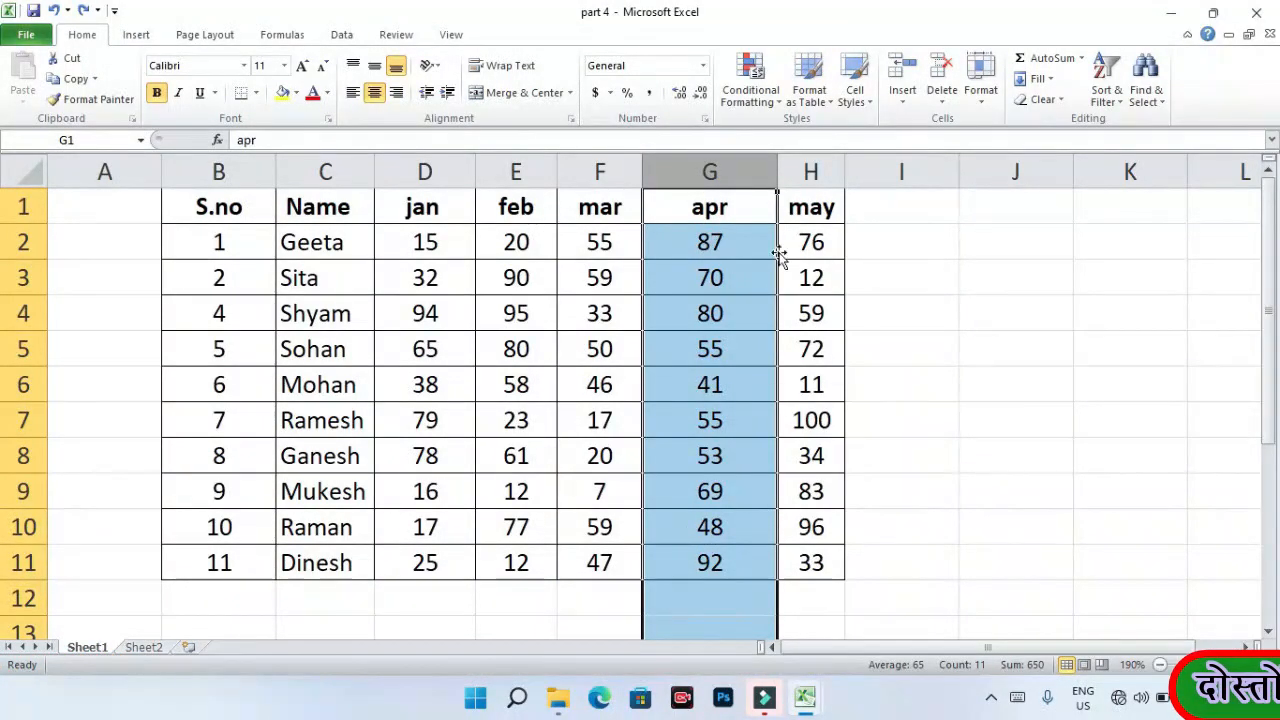
click(983, 100)
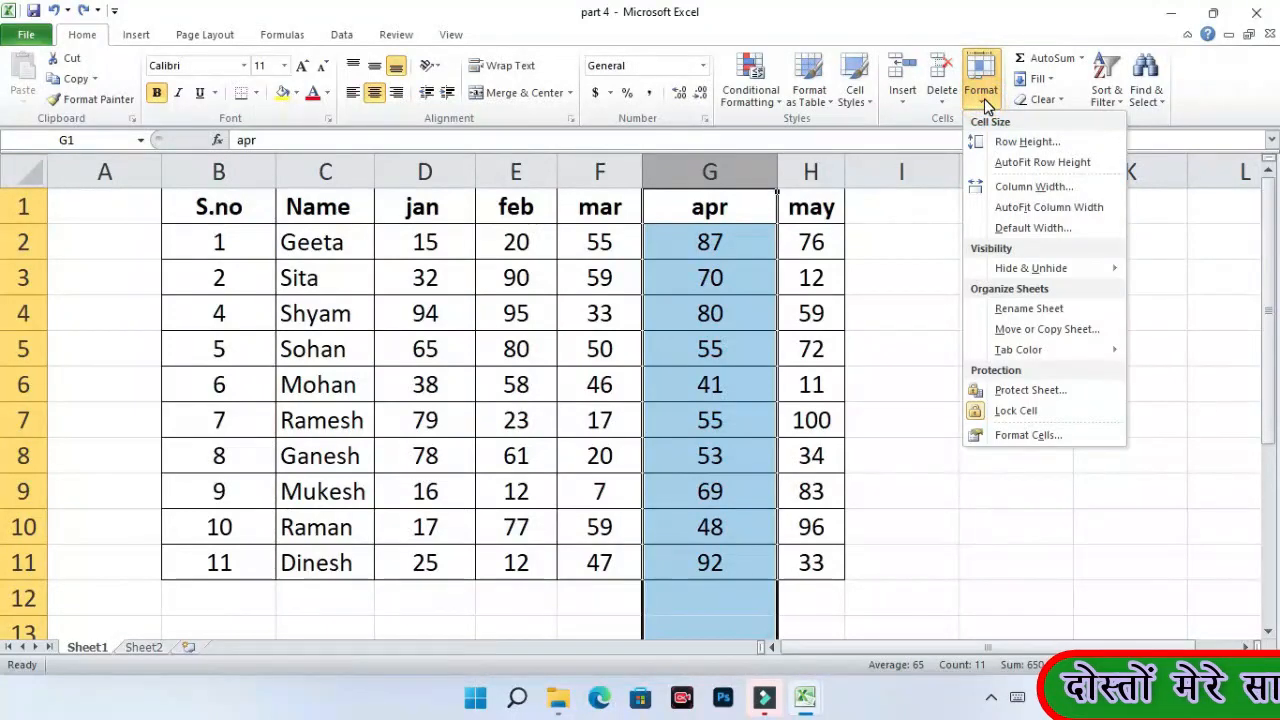
mouse_move(1062, 275)
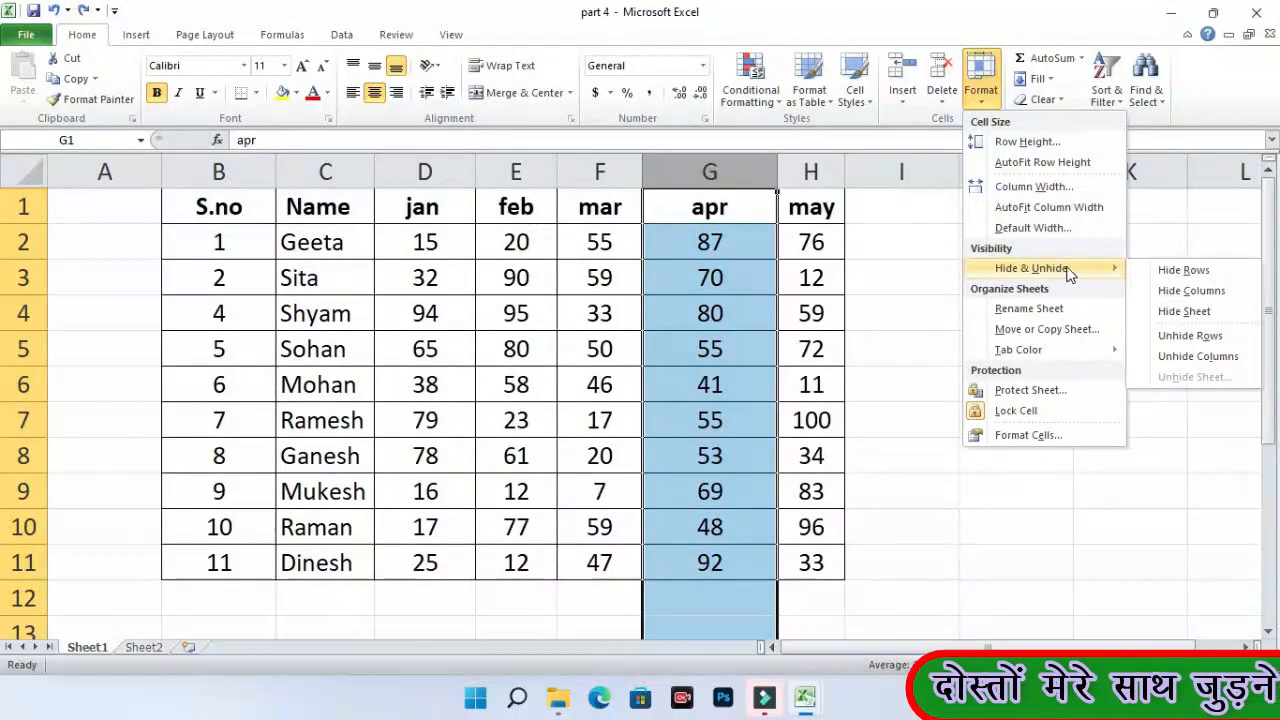
click(1192, 291)
click(757, 296)
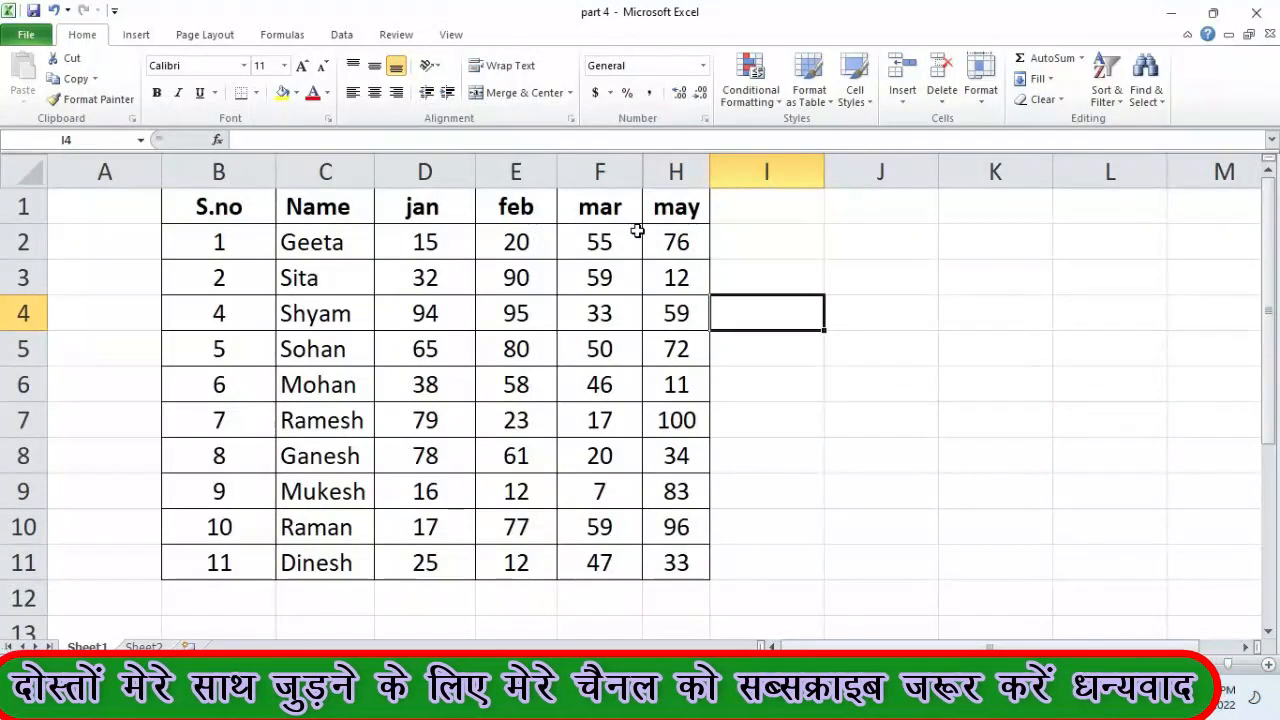
click(680, 278)
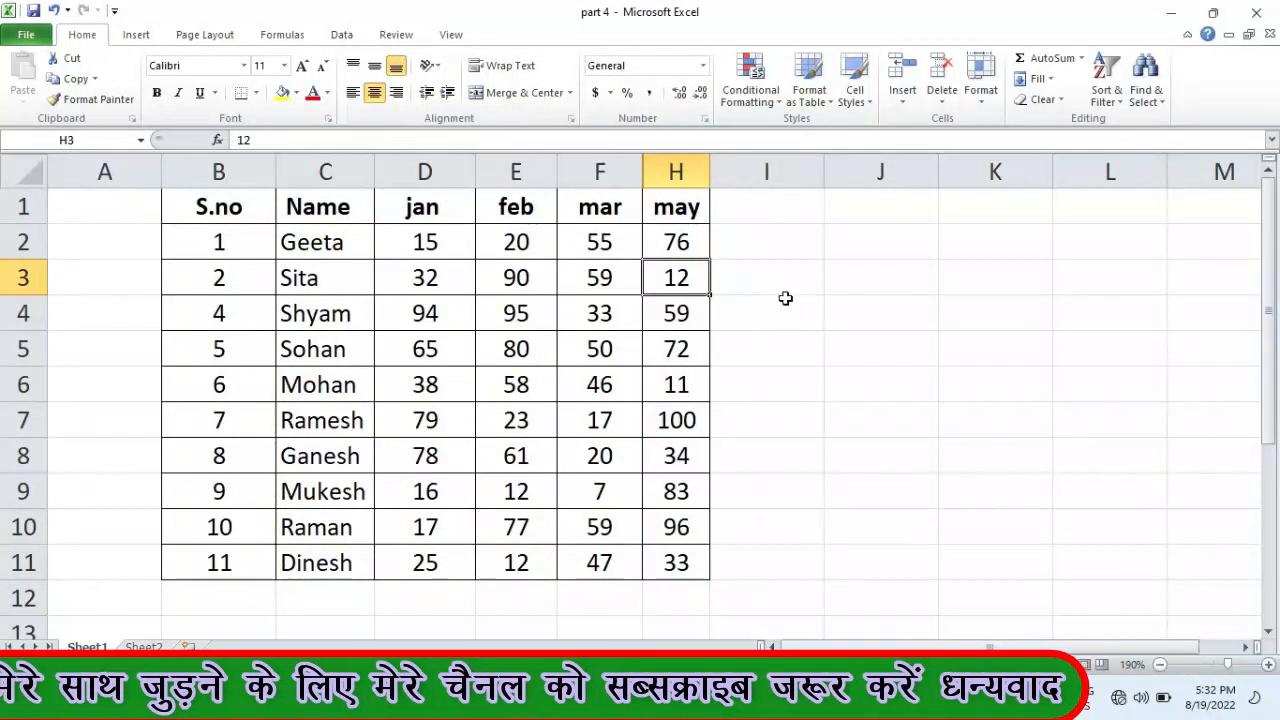
click(785, 298)
drag(603, 168, 676, 170)
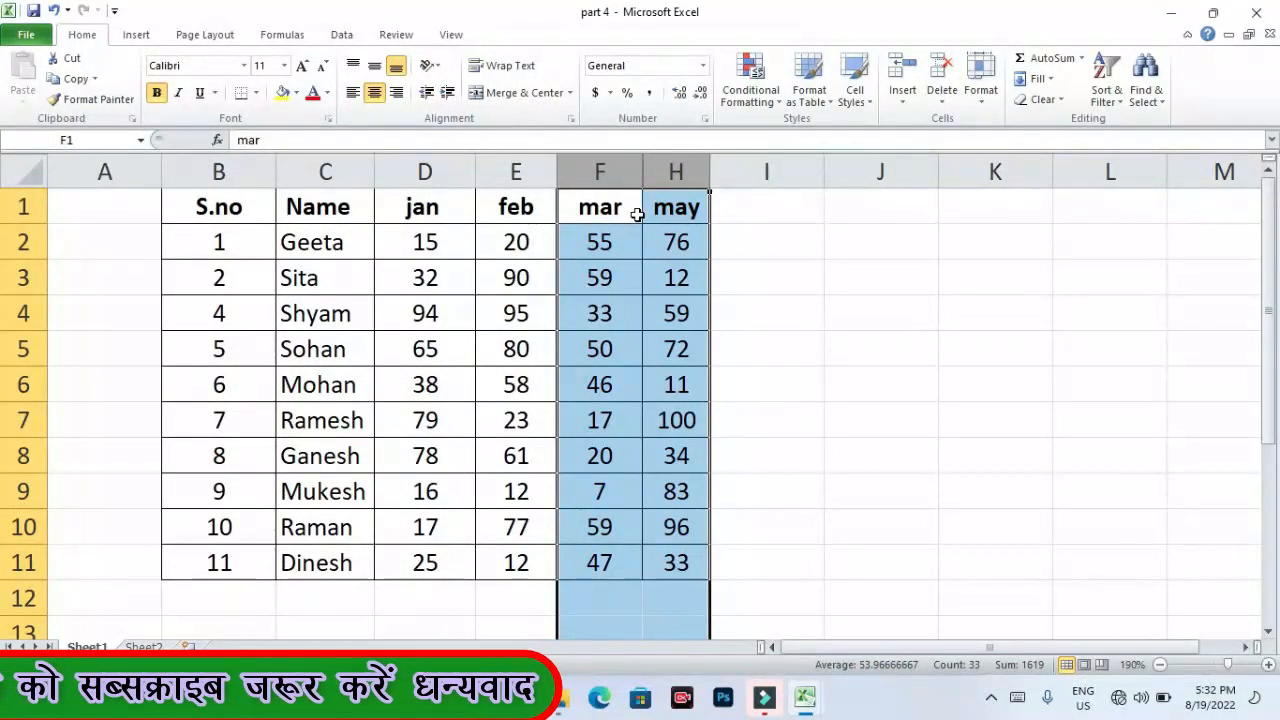
click(983, 100)
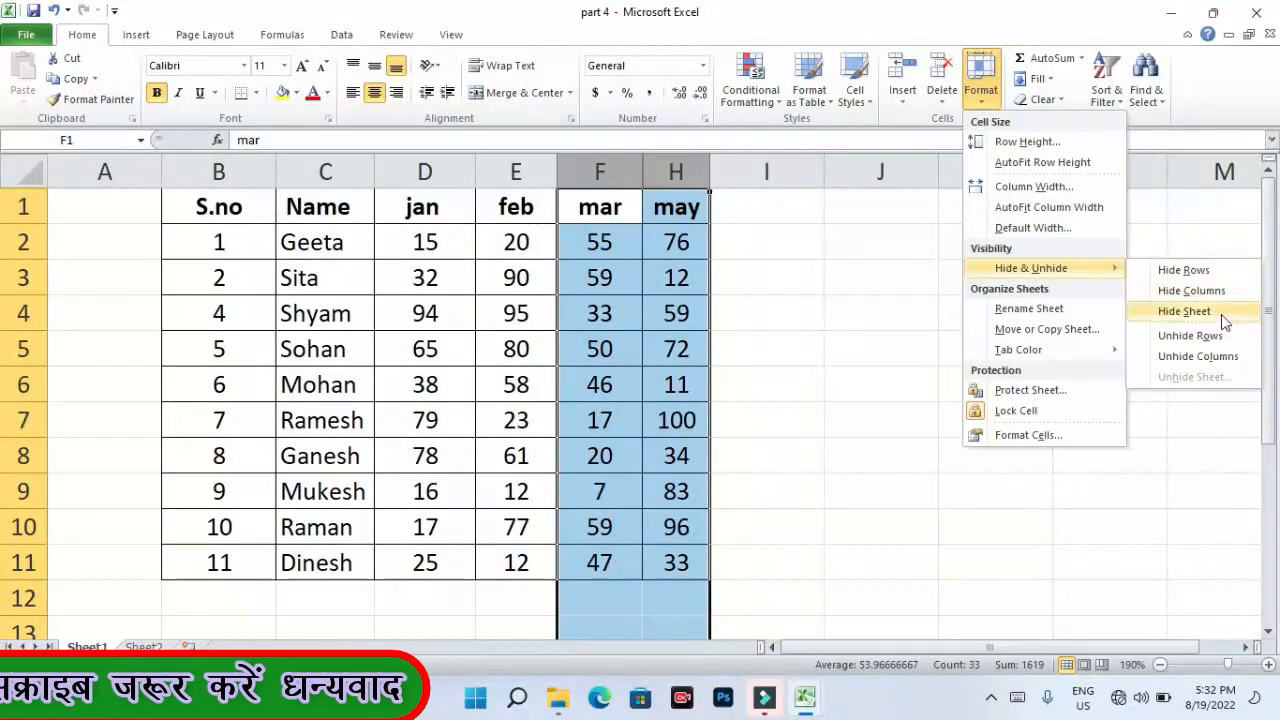
click(1202, 368)
drag(716, 204, 709, 560)
click(743, 528)
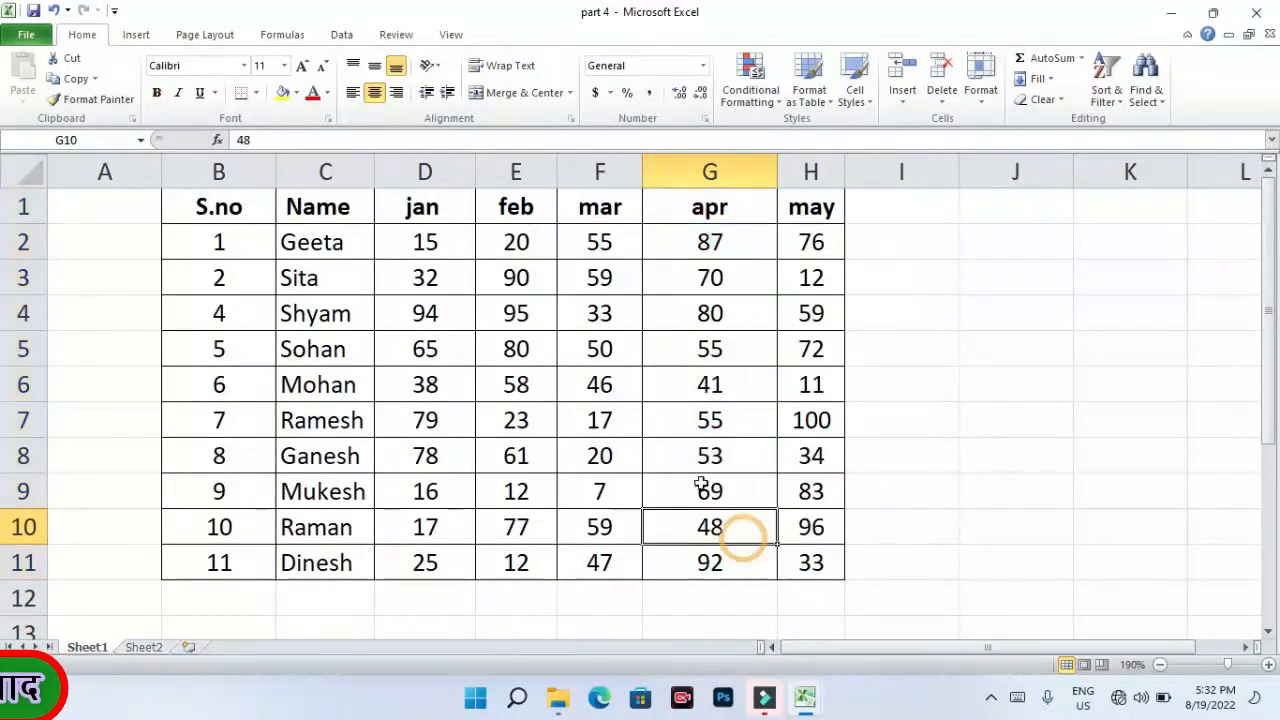
click(688, 177)
click(930, 299)
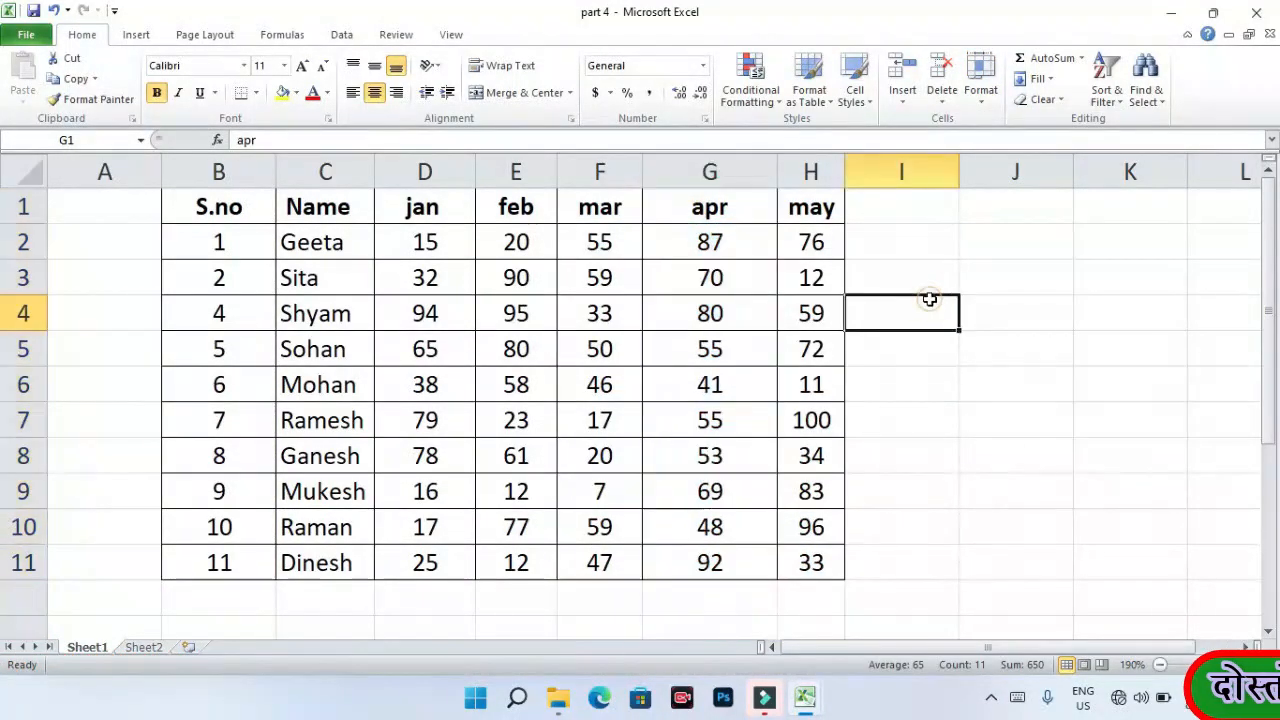
click(716, 174)
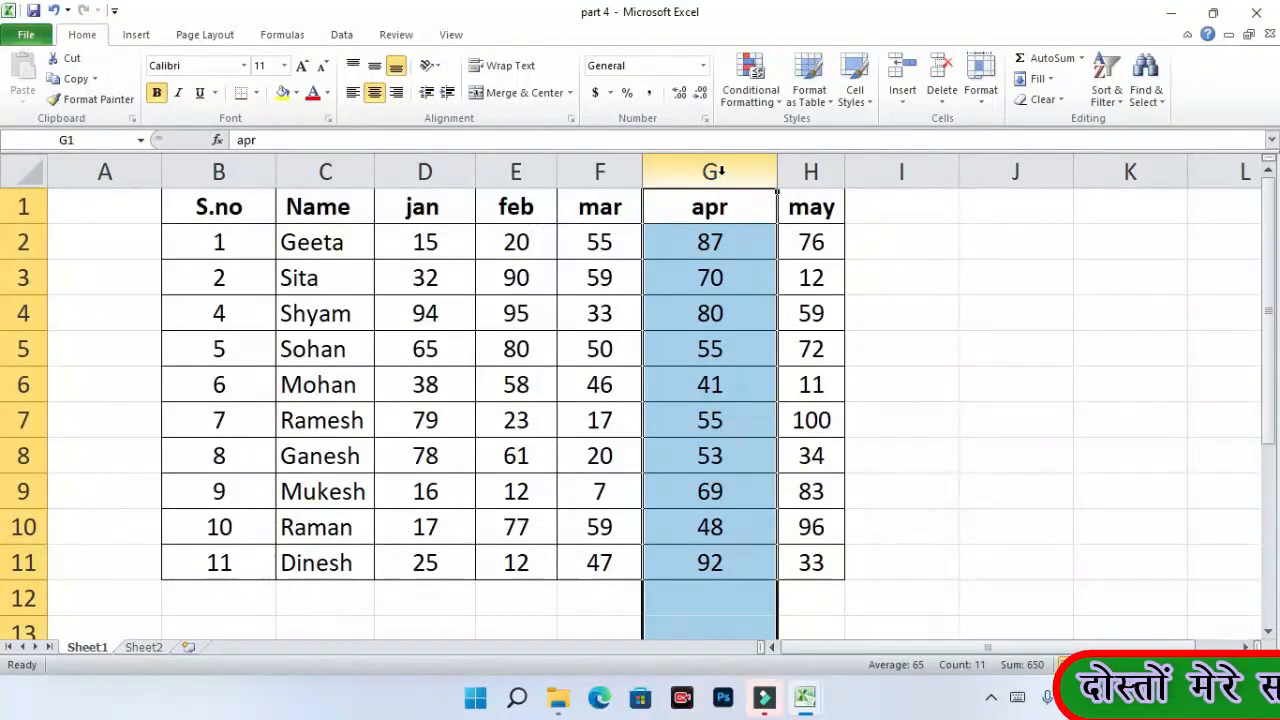
right_click(728, 176)
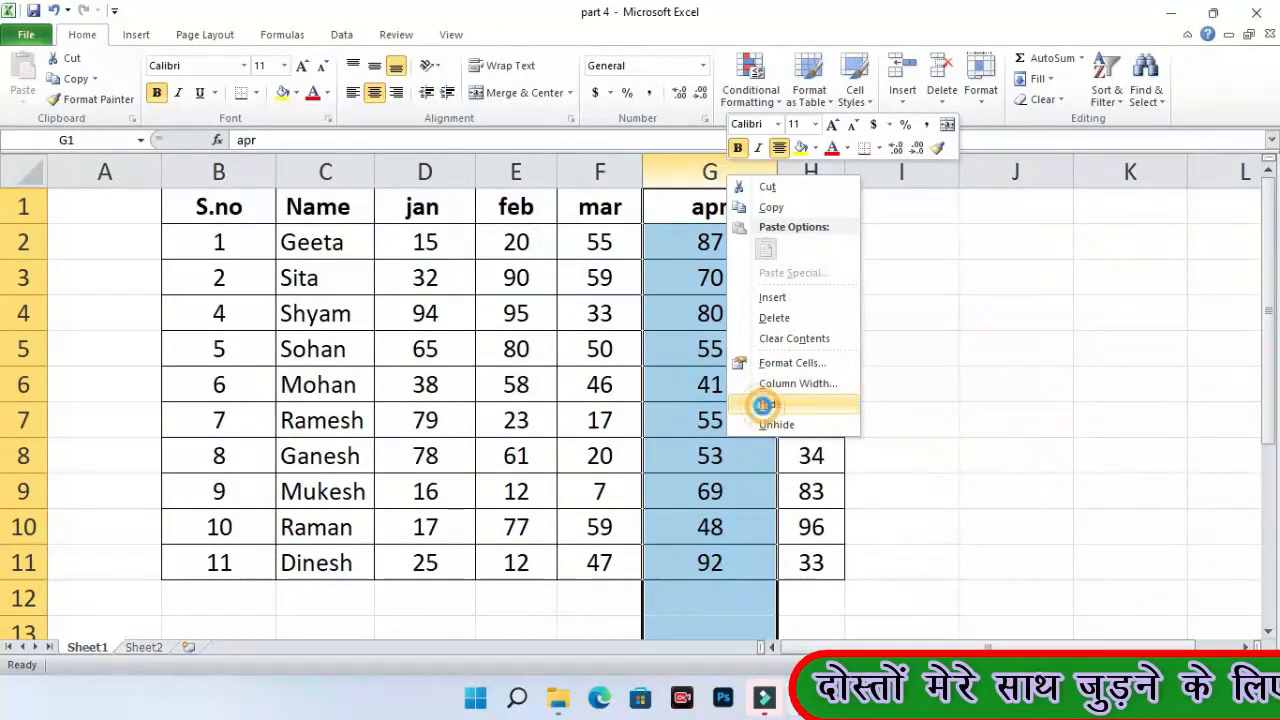
click(768, 406)
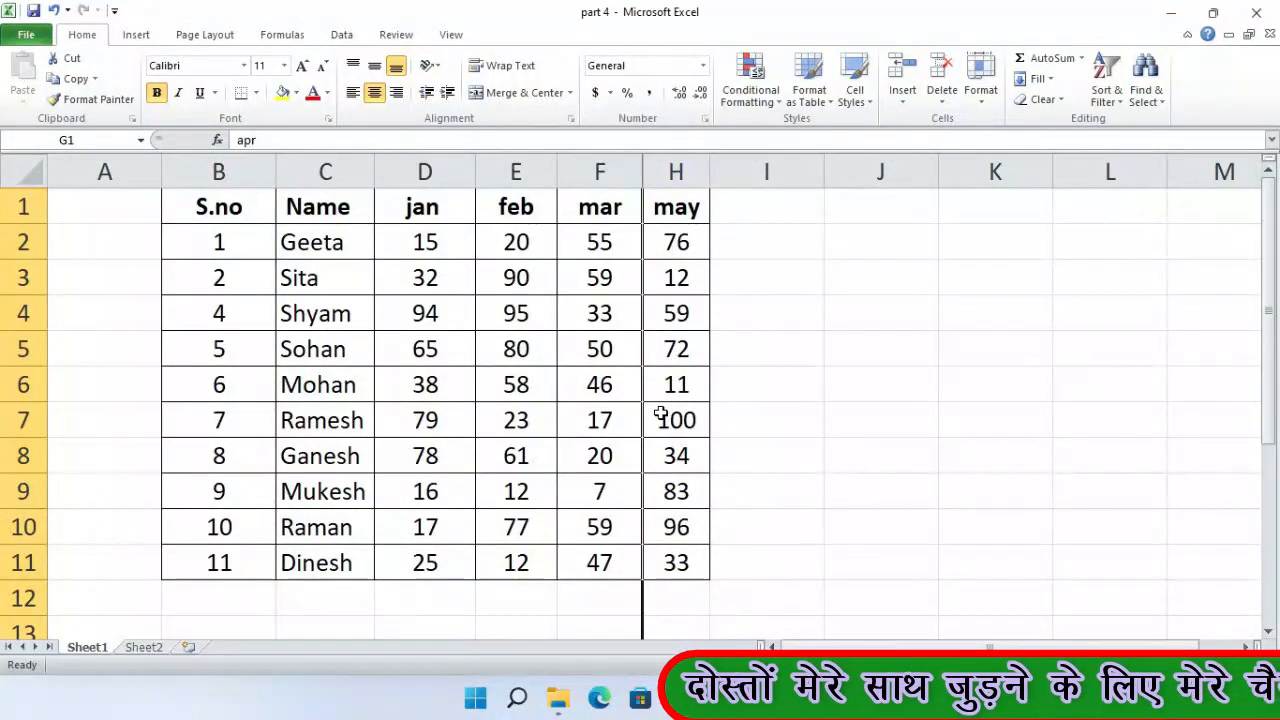
drag(600, 172, 676, 172)
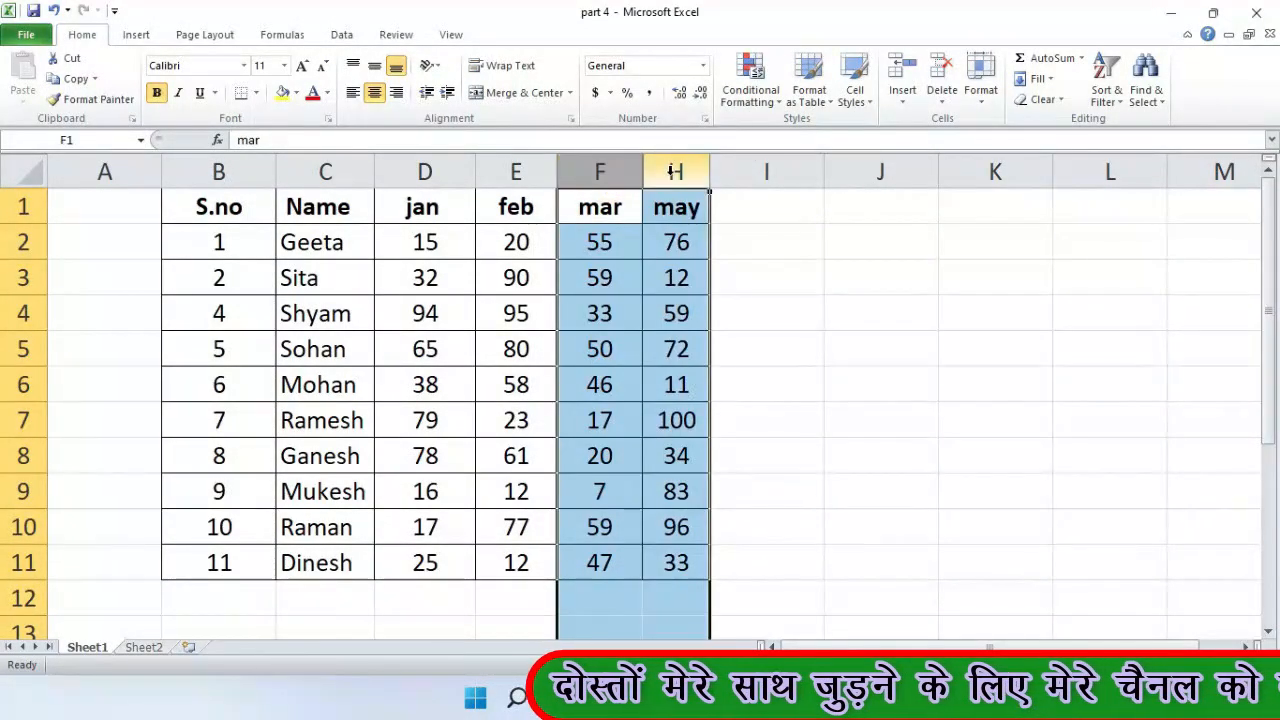
right_click(676, 178)
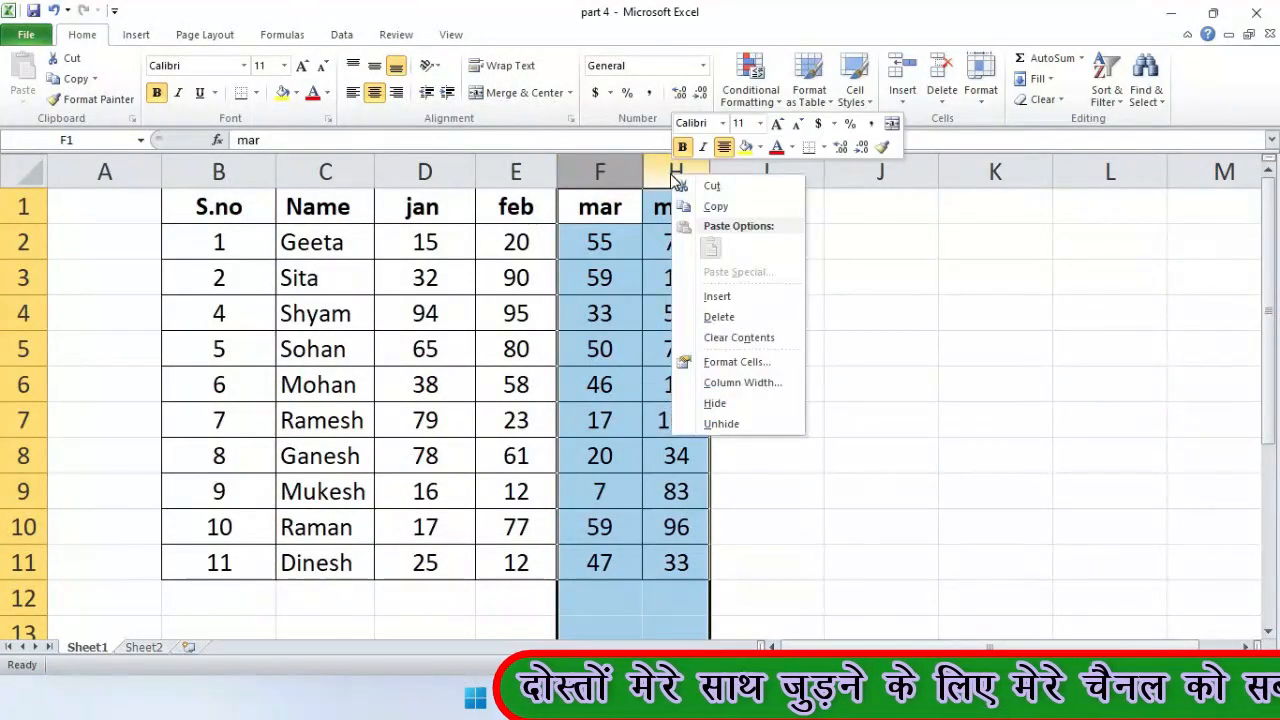
click(722, 424)
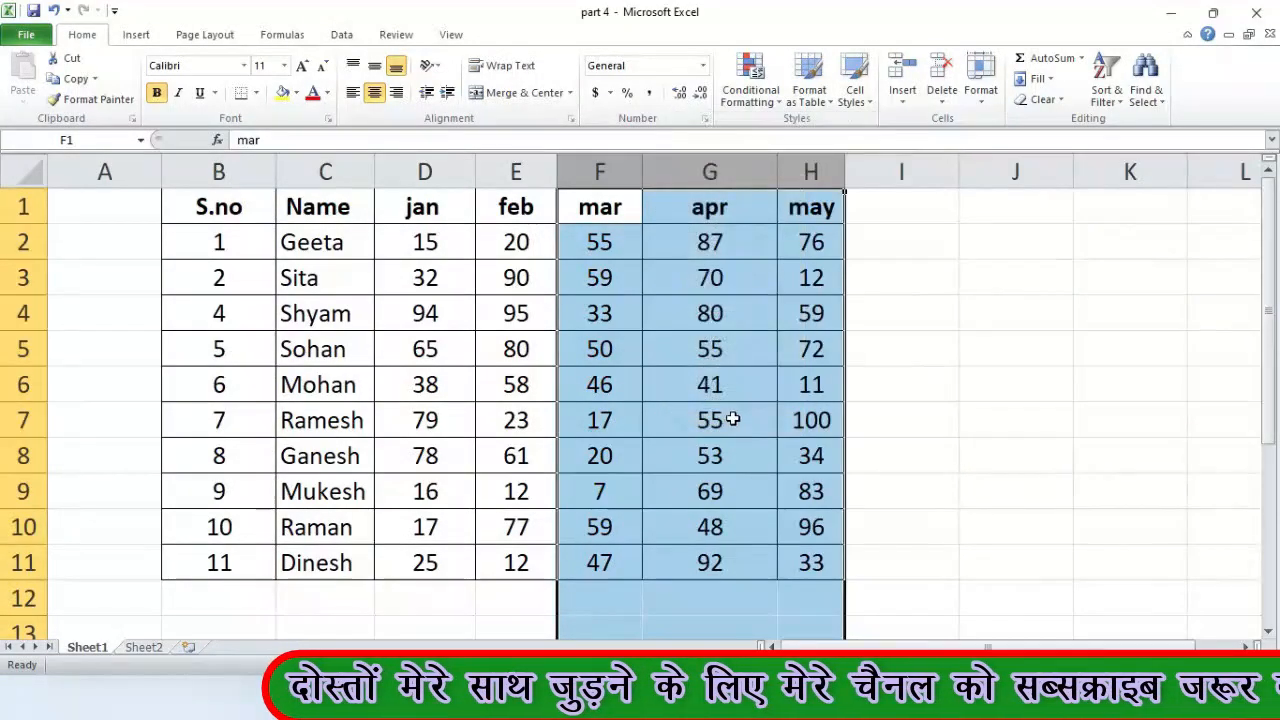
click(729, 420)
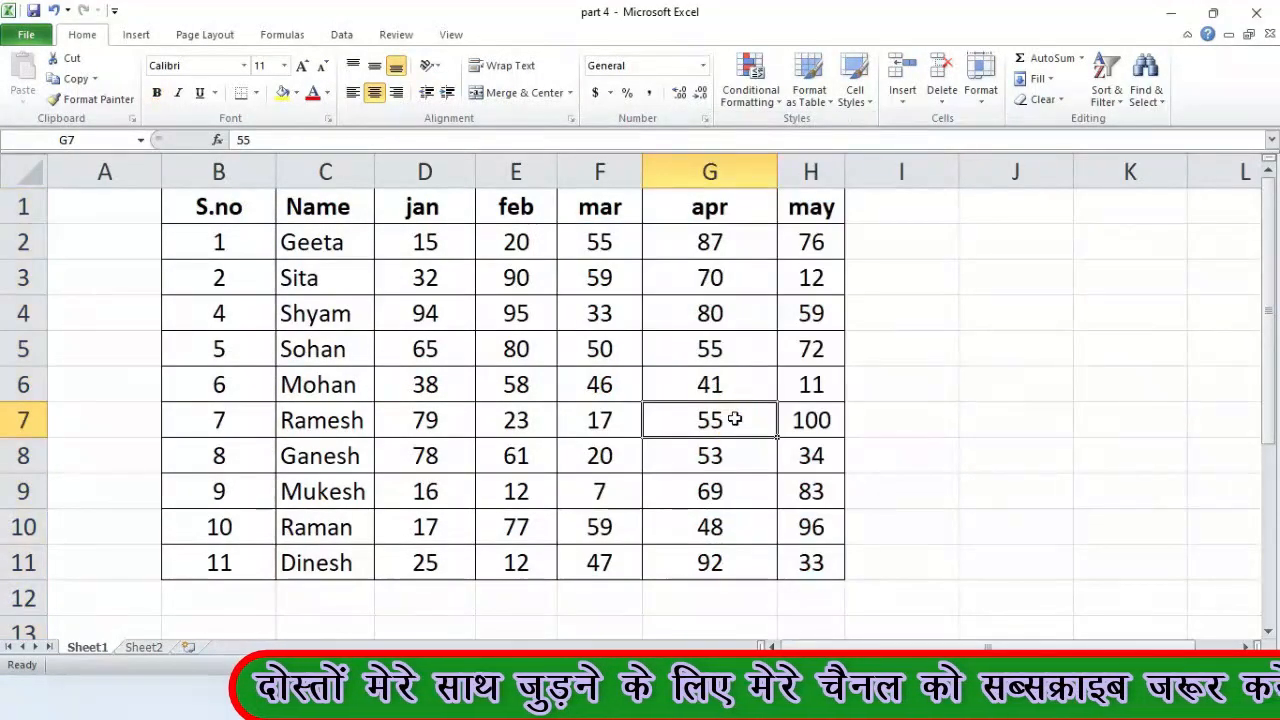
click(30, 313)
right_click(30, 314)
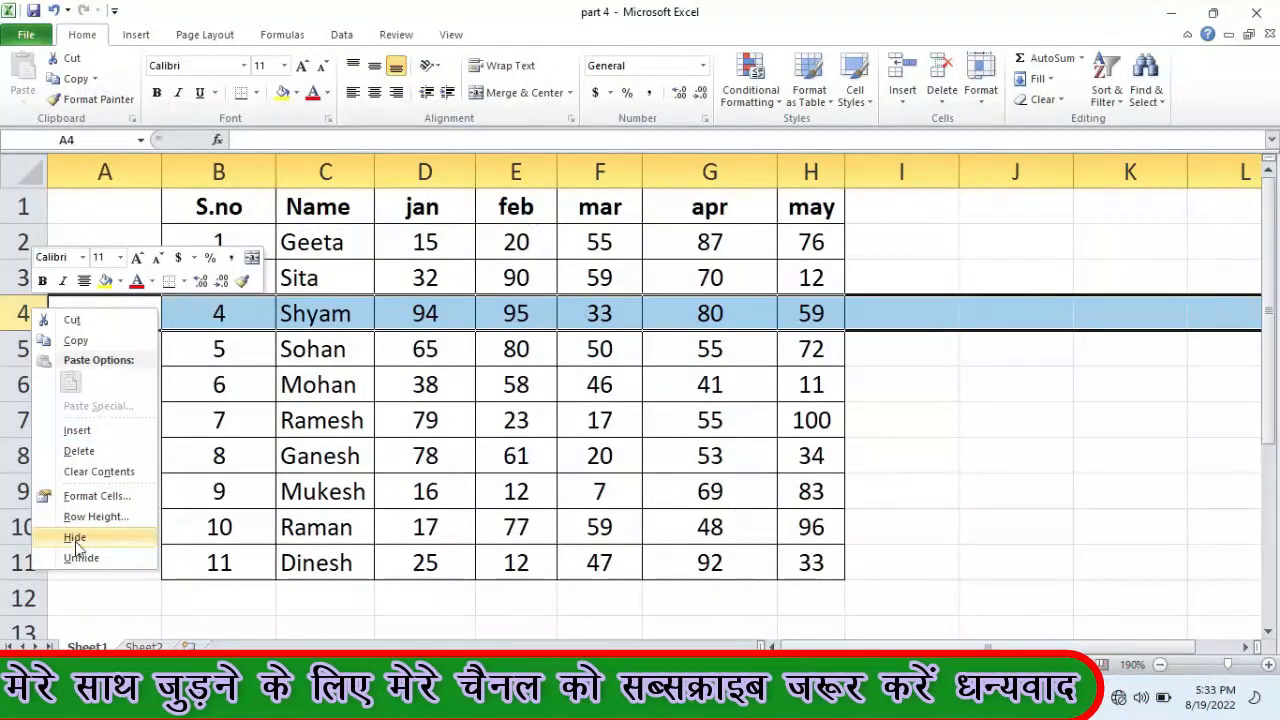
click(121, 540)
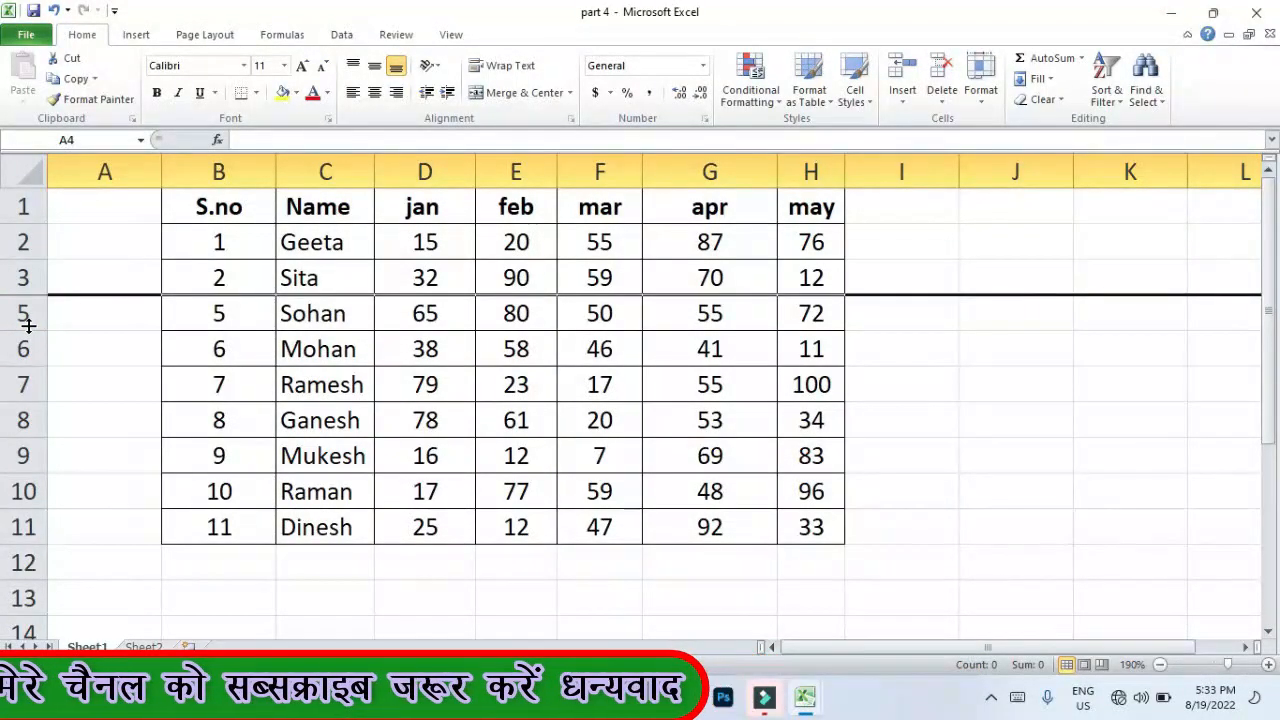
drag(23, 276, 23, 316)
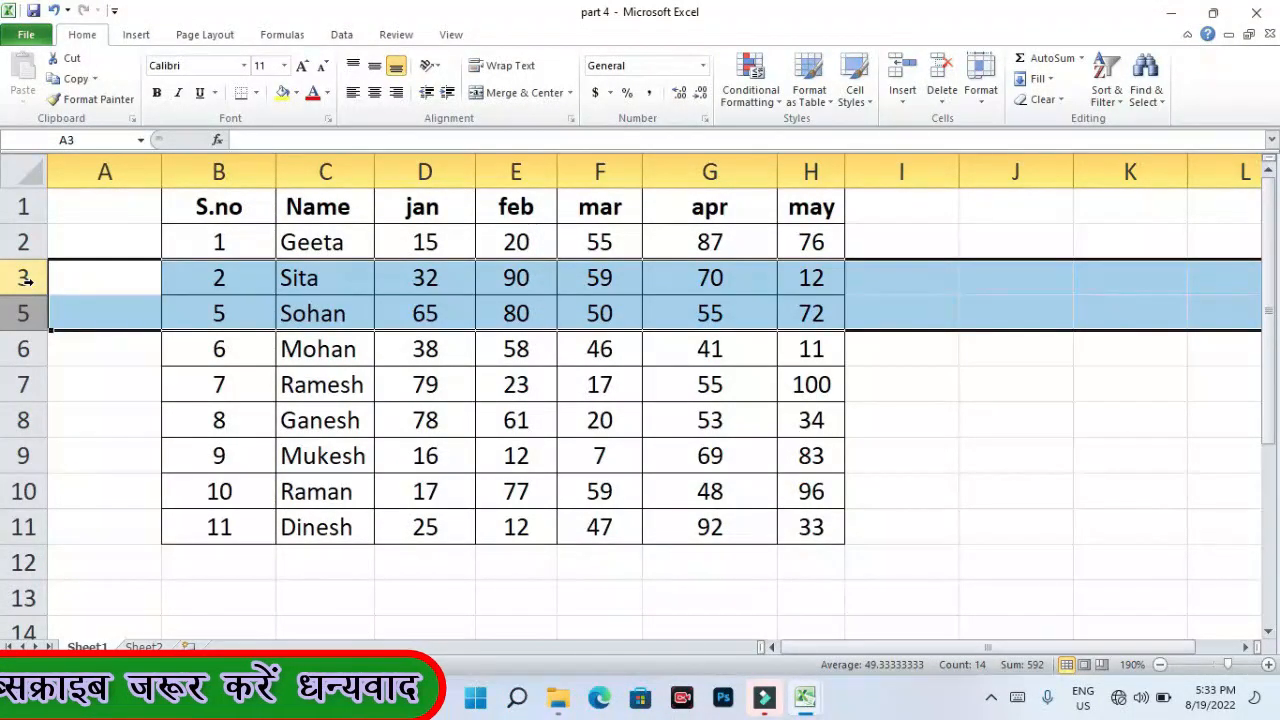
right_click(22, 279)
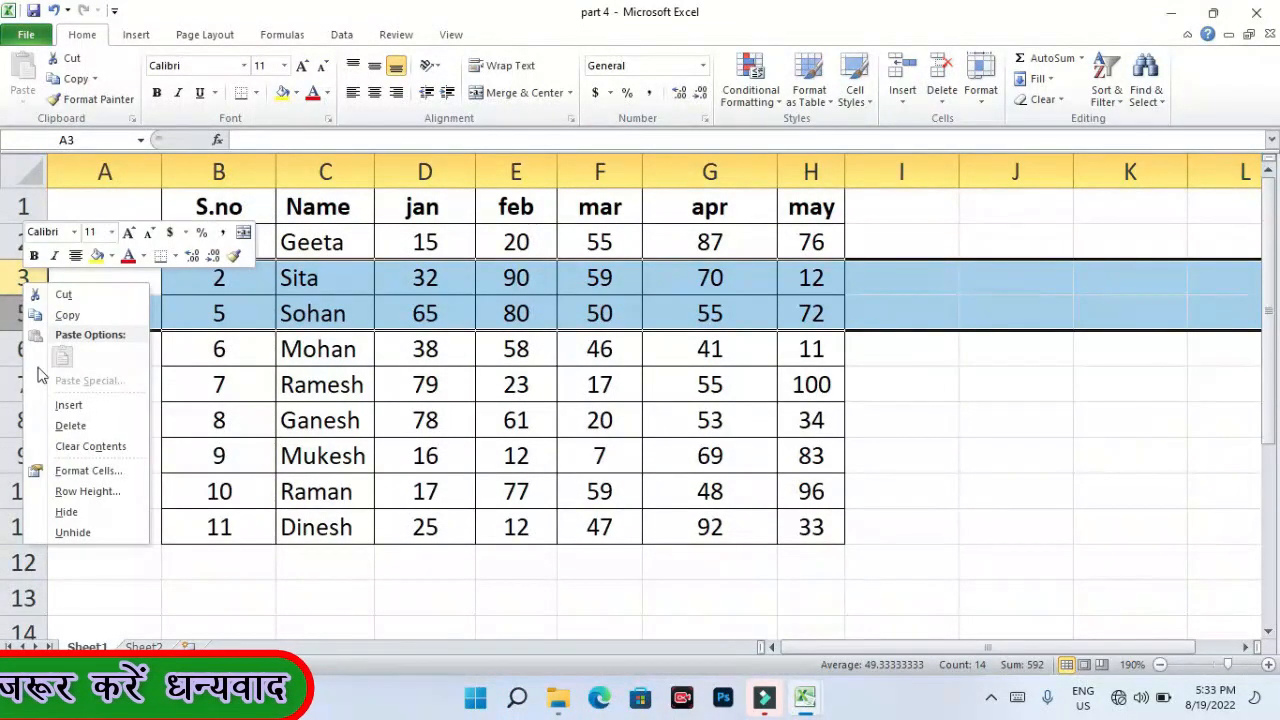
click(72, 532)
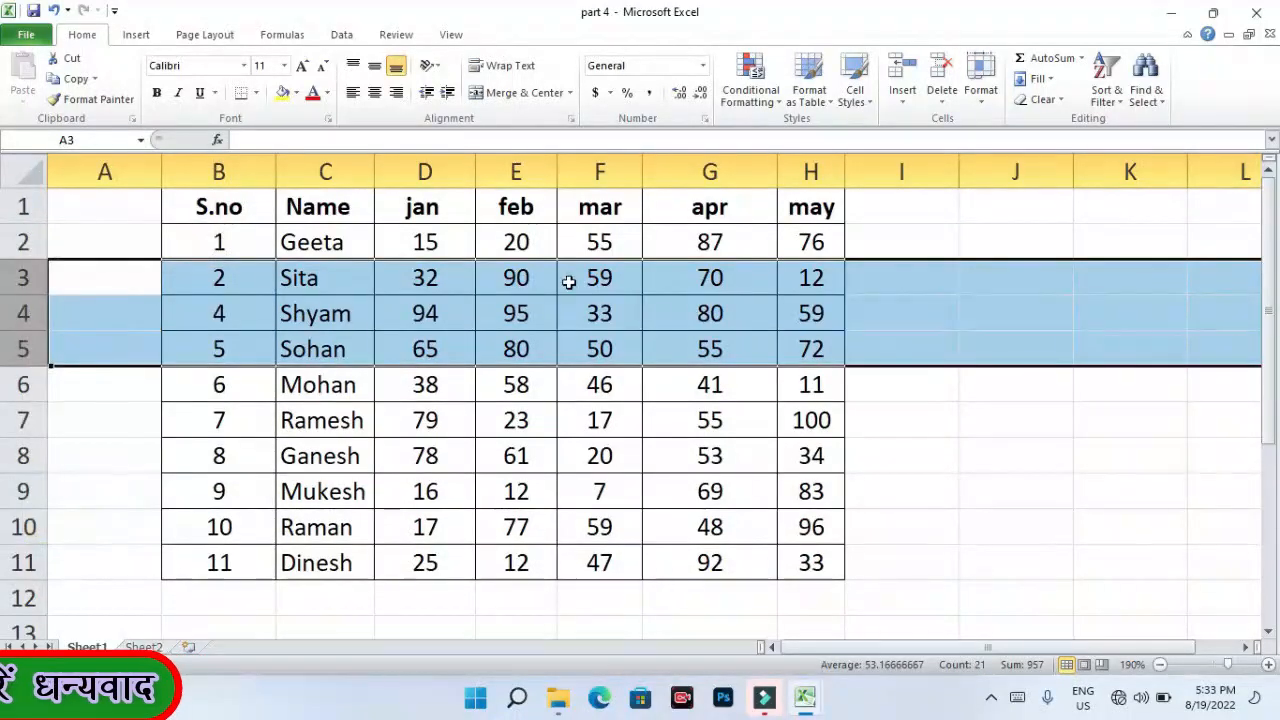
click(369, 313)
click(620, 339)
click(650, 420)
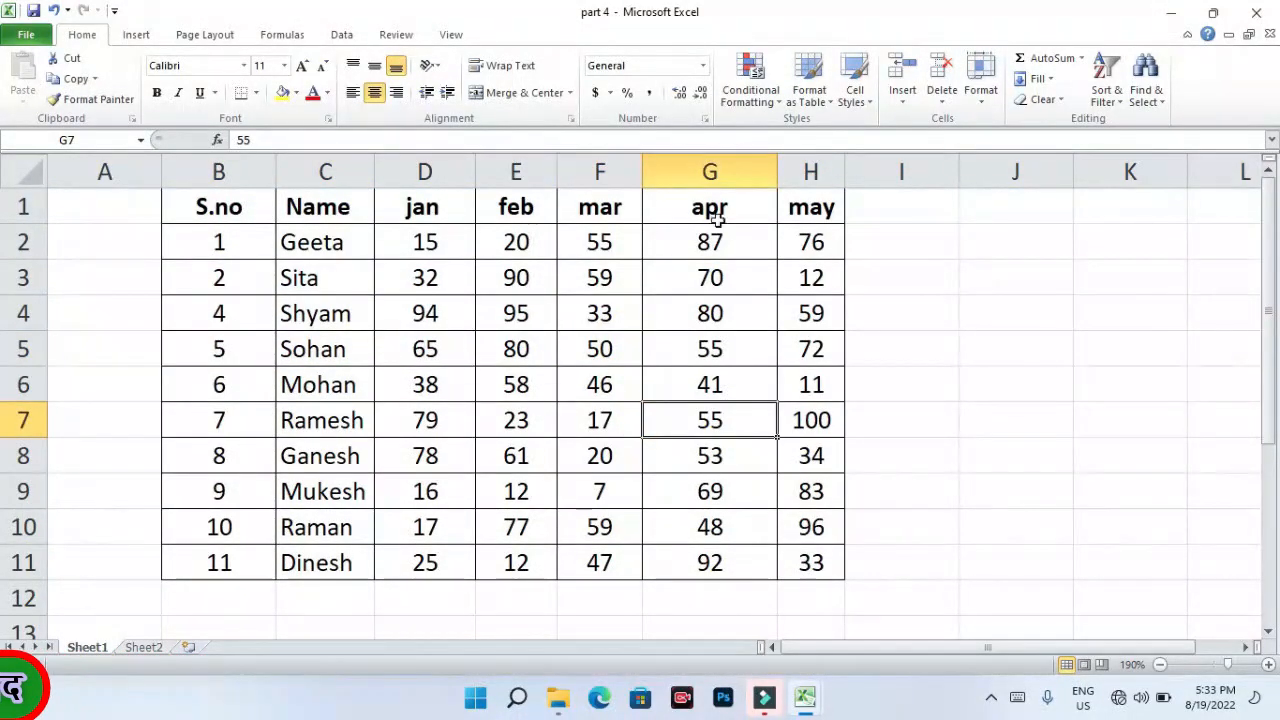
drag(805, 207, 986, 200)
click(1000, 300)
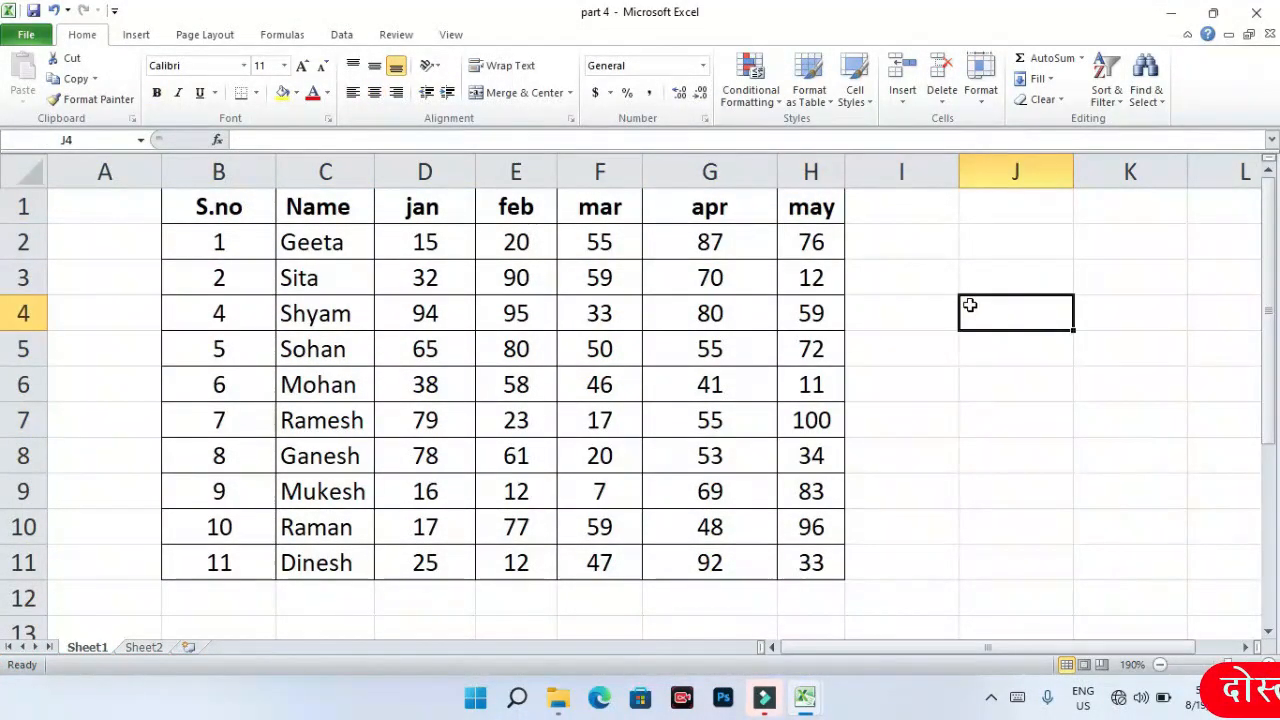
click(920, 175)
click(1077, 290)
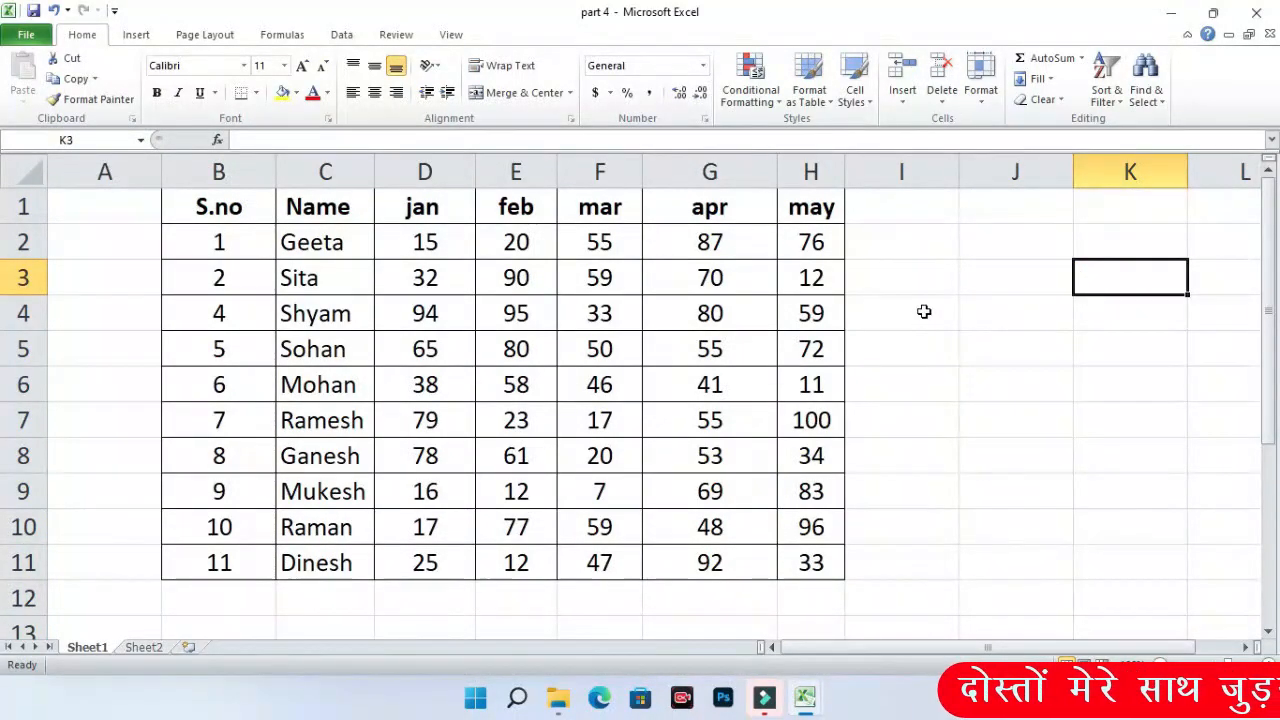
click(24, 169)
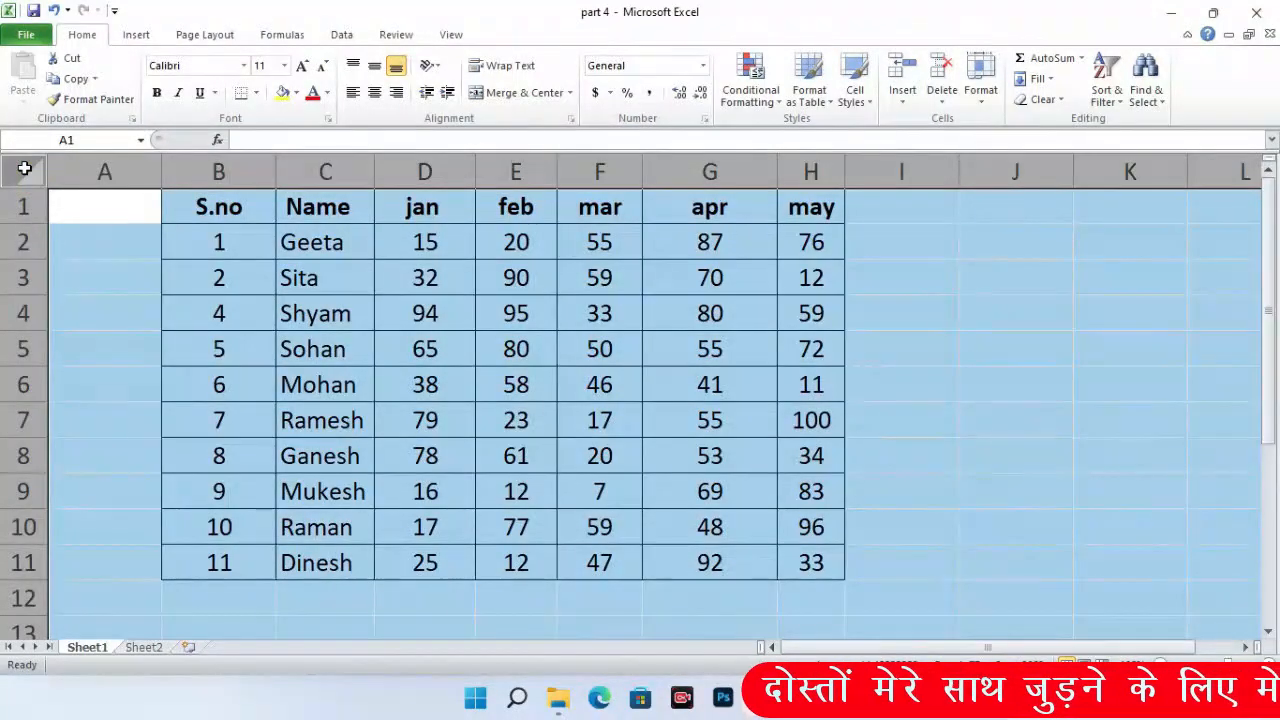
right_click(124, 172)
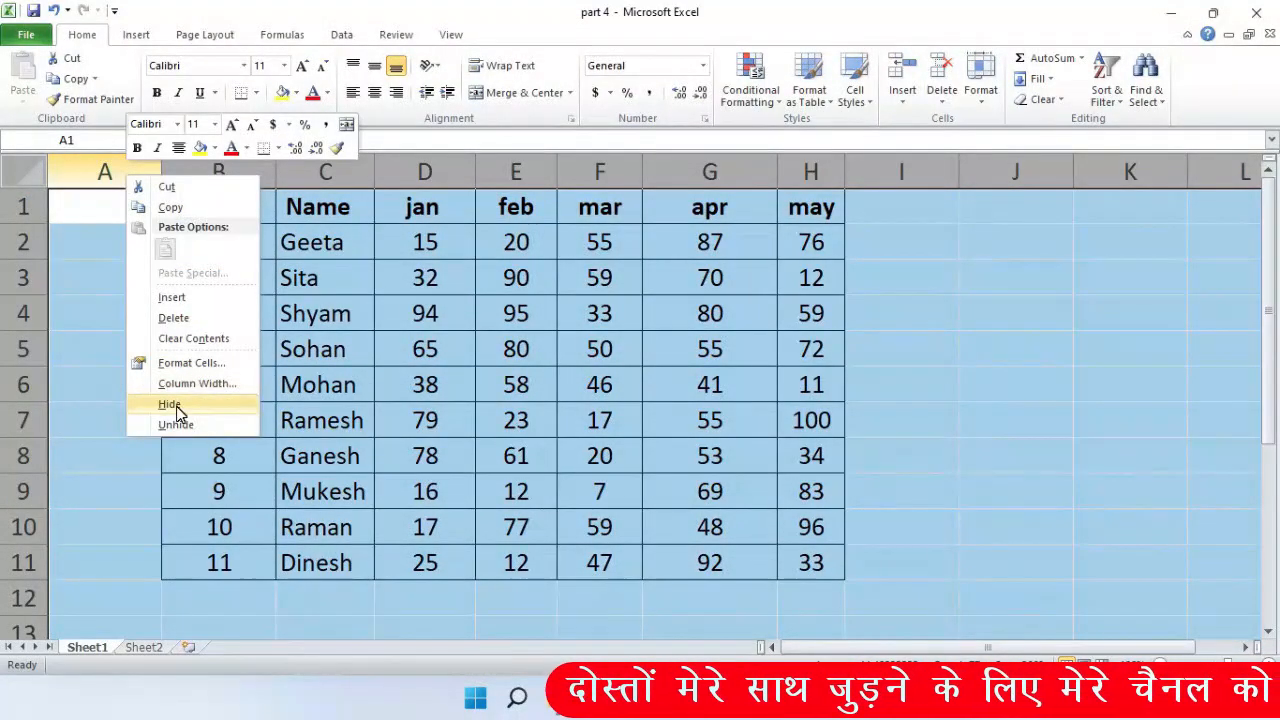
right_click(33, 284)
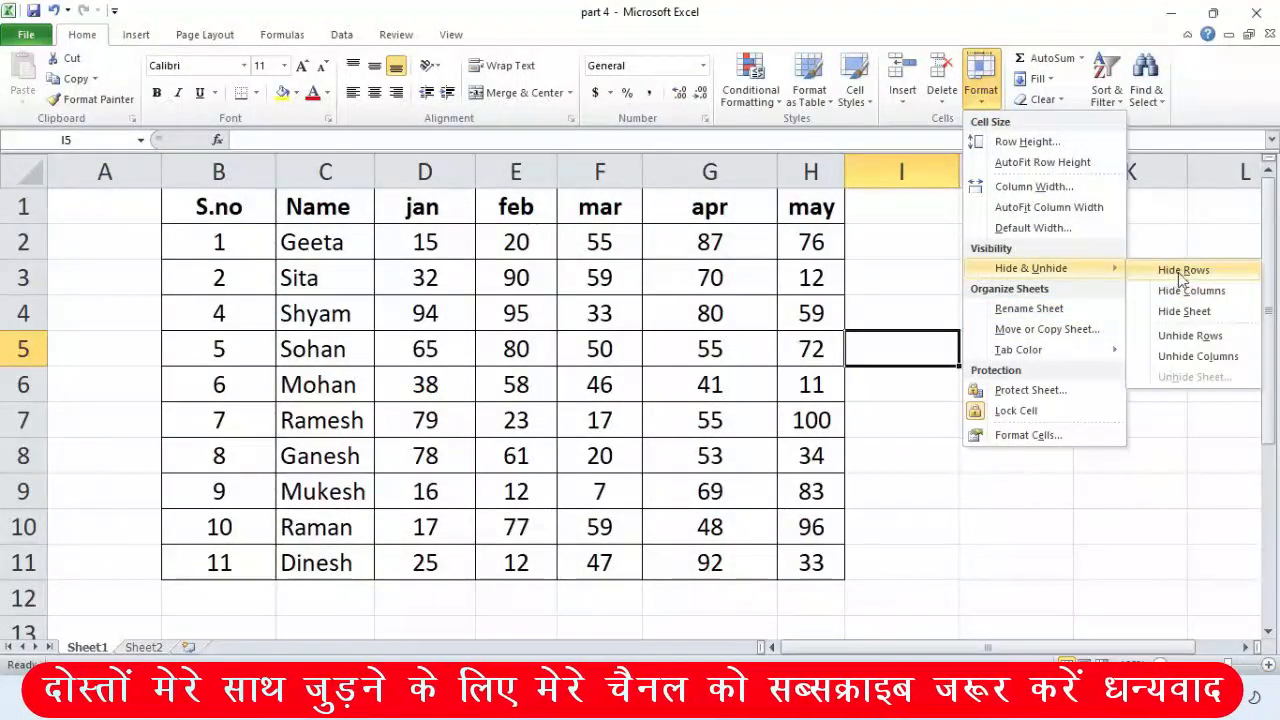
click(745, 370)
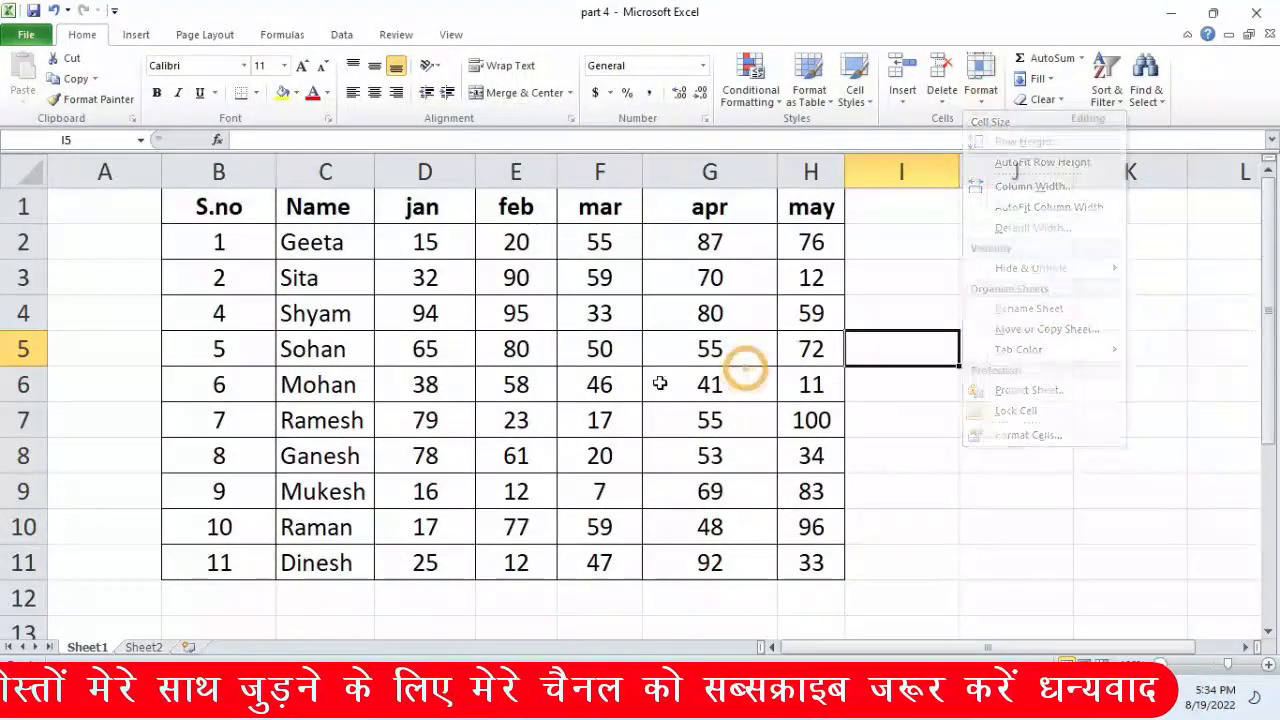
click(23, 348)
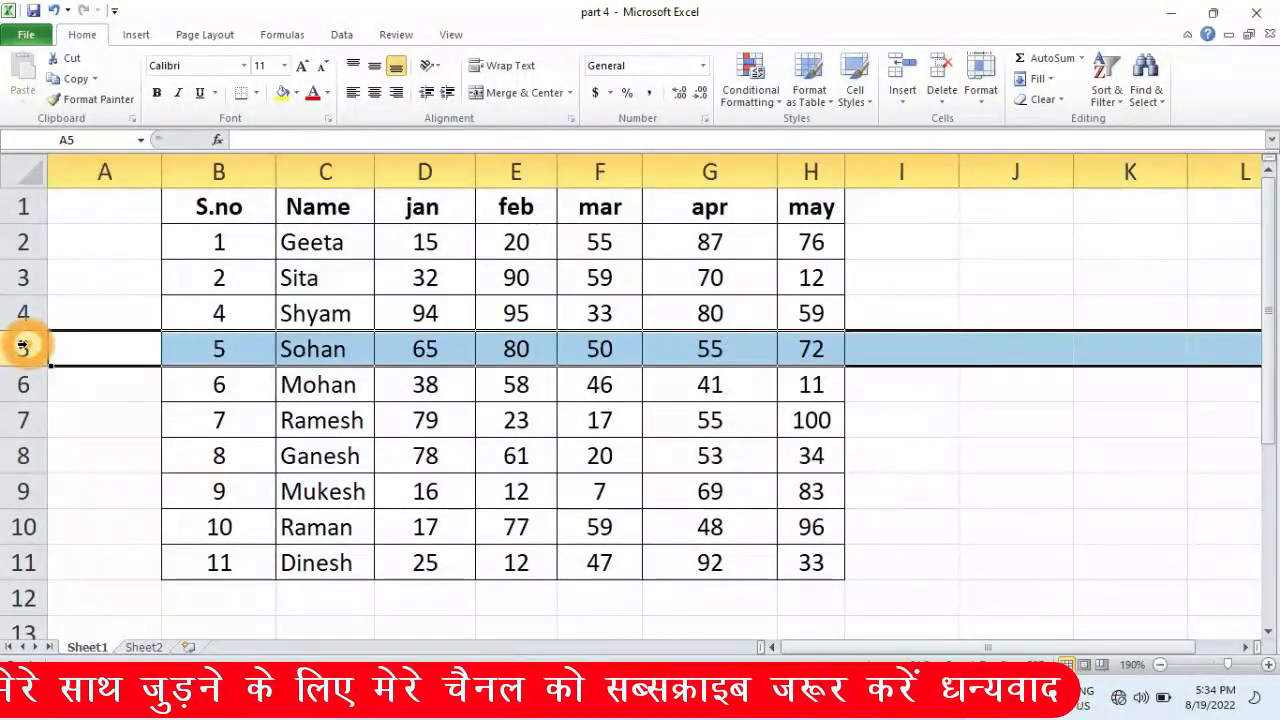
click(997, 93)
mouse_move(1025, 272)
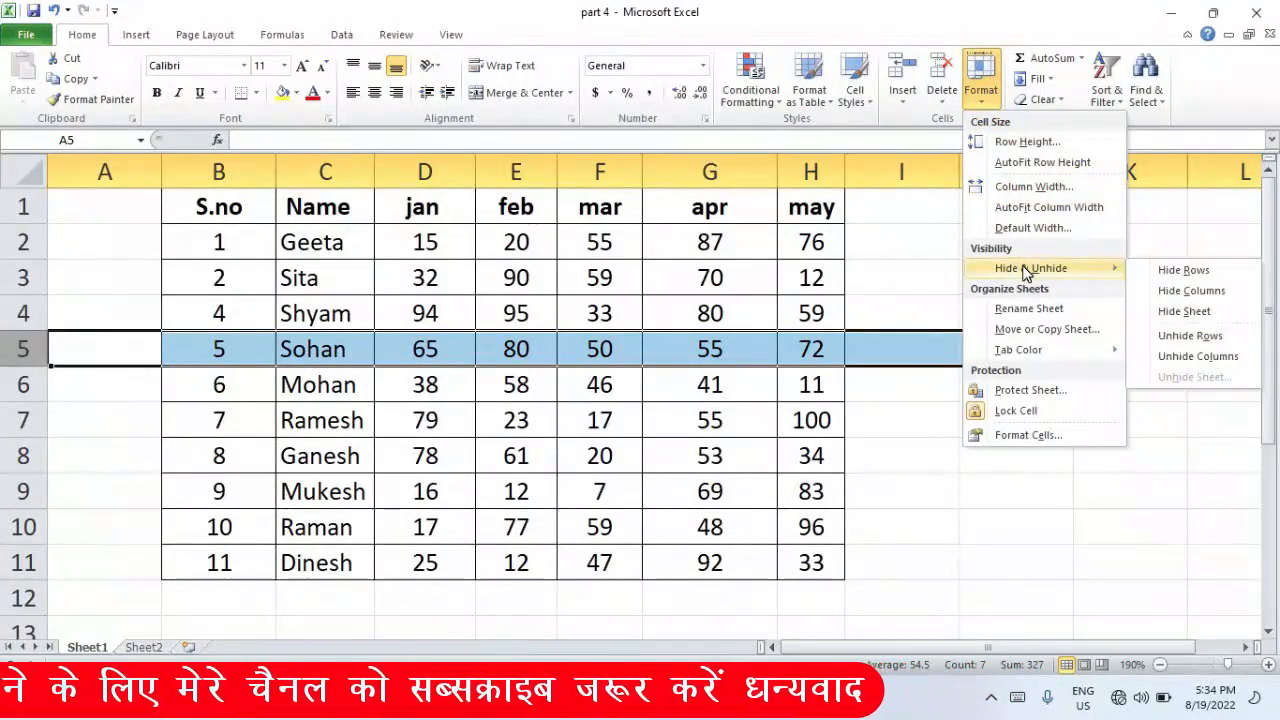
click(1217, 273)
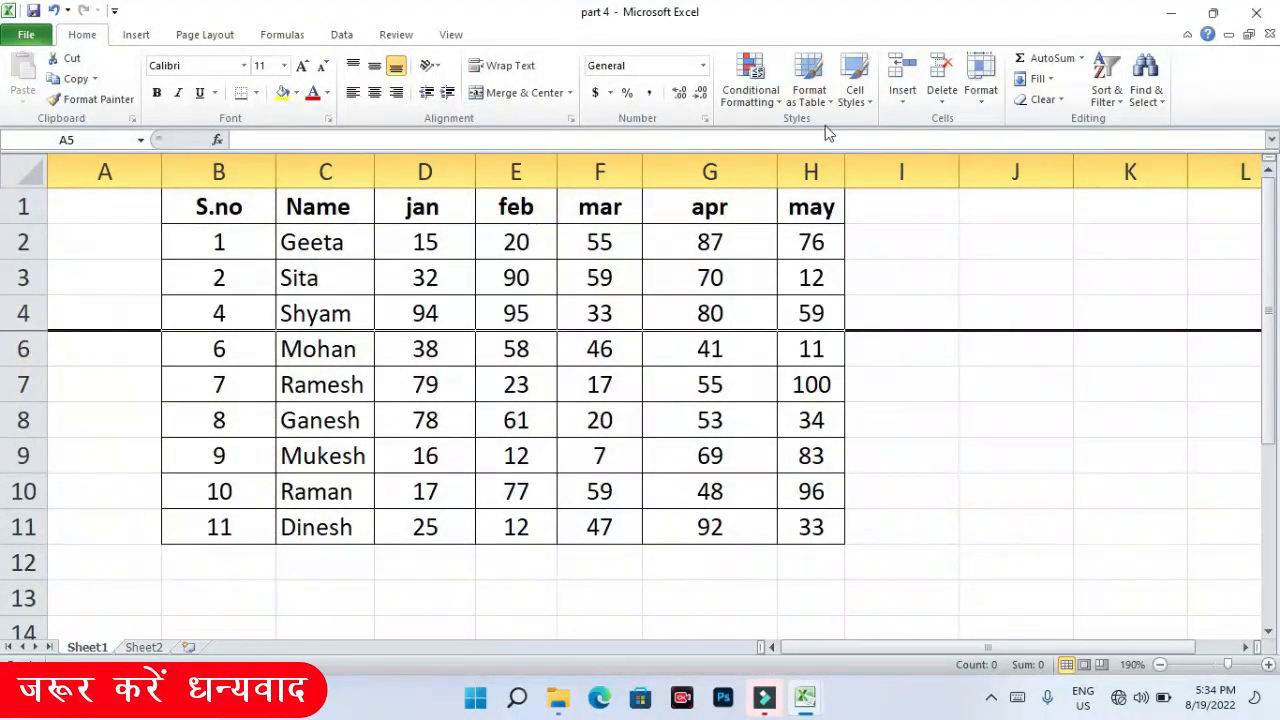
drag(25, 313, 25, 345)
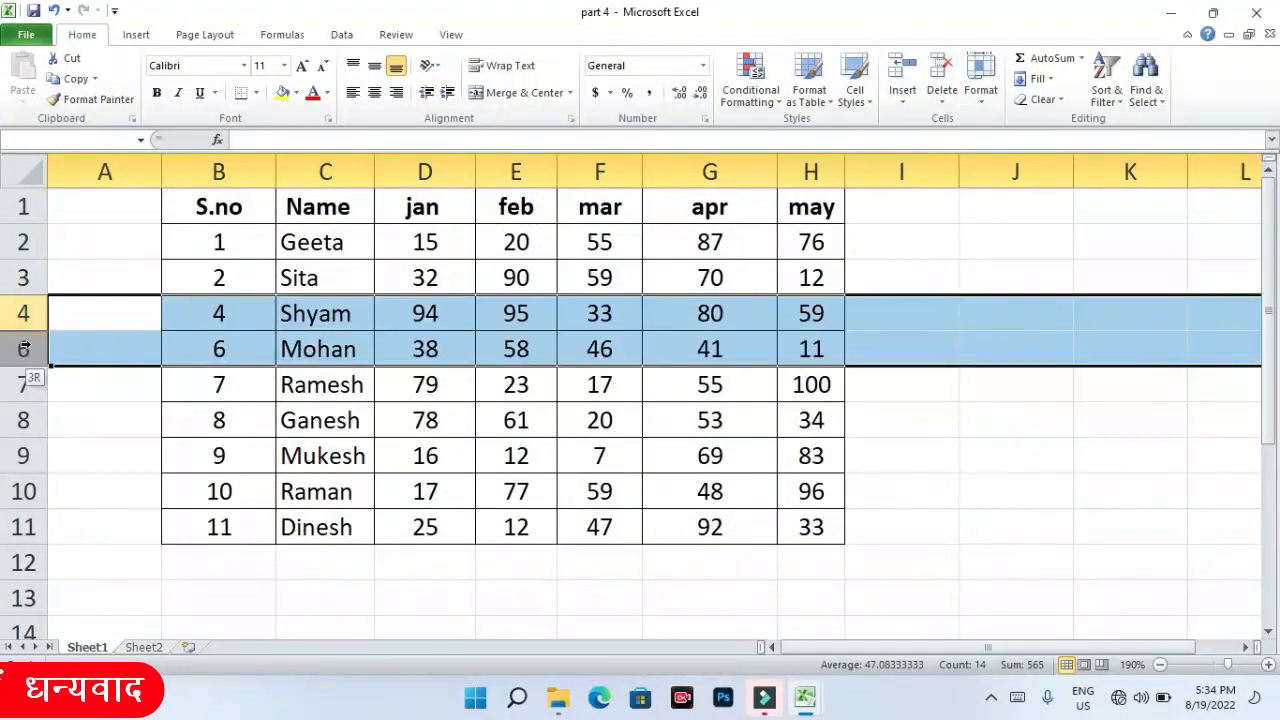
click(980, 82)
mouse_move(1025, 275)
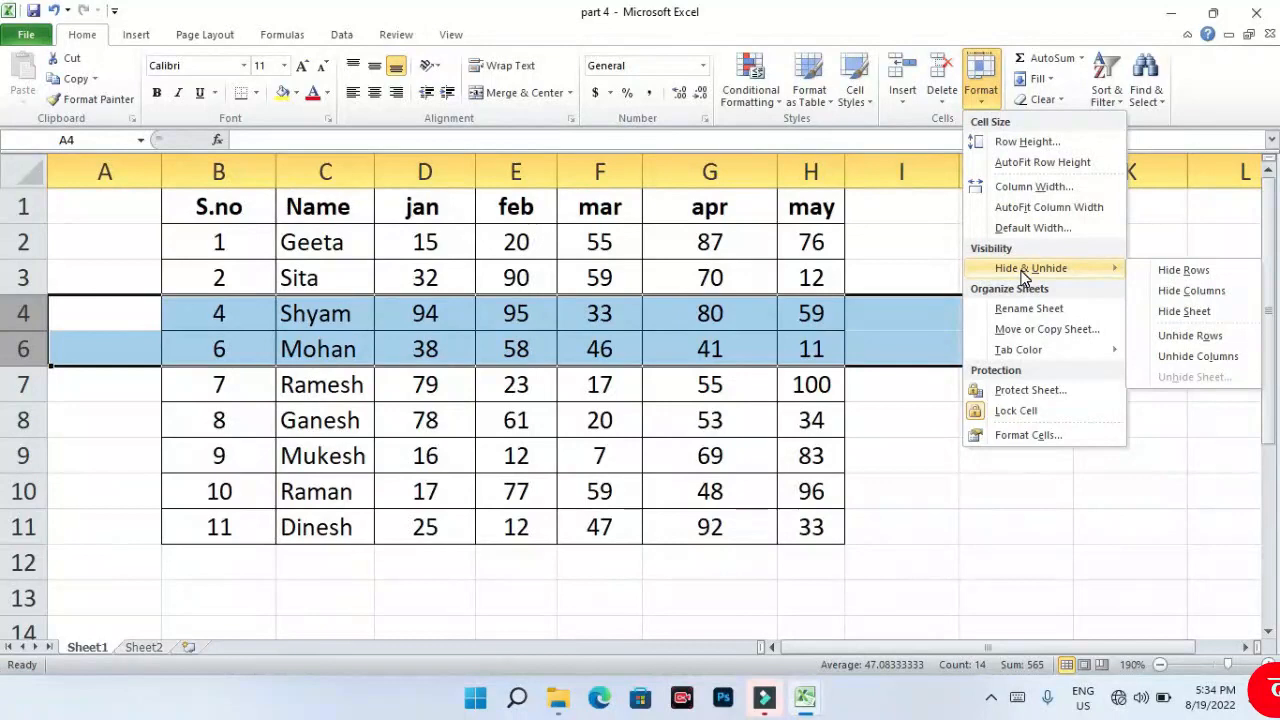
click(1217, 339)
click(1015, 313)
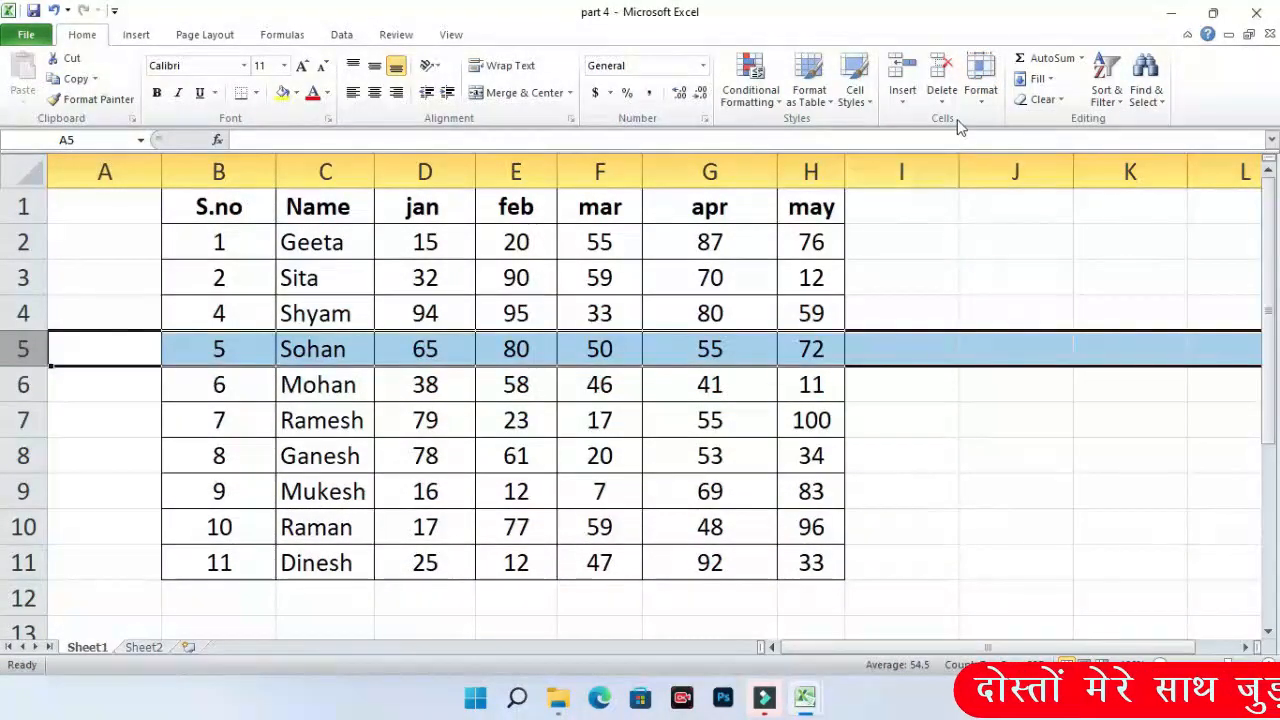
click(981, 80)
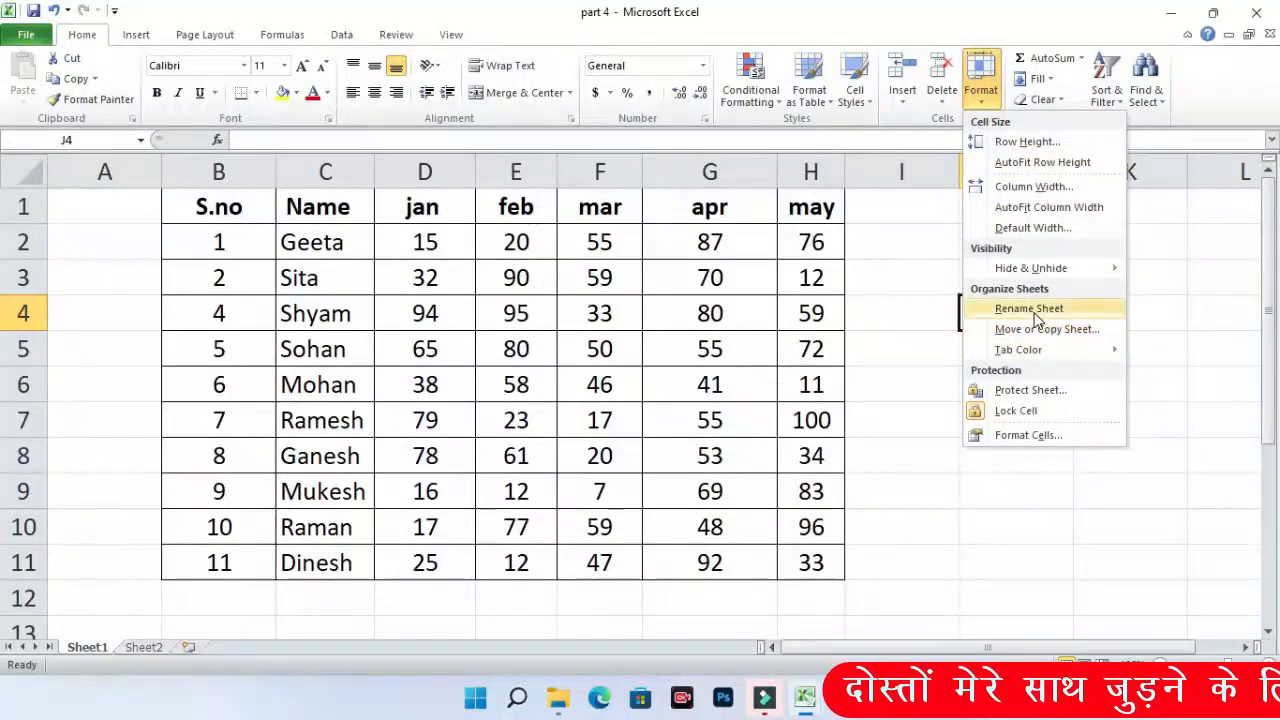
- Add a new worksheet after Sheet2 and rename it 'zzzxzzzxzx'
click(100, 655)
click(143, 648)
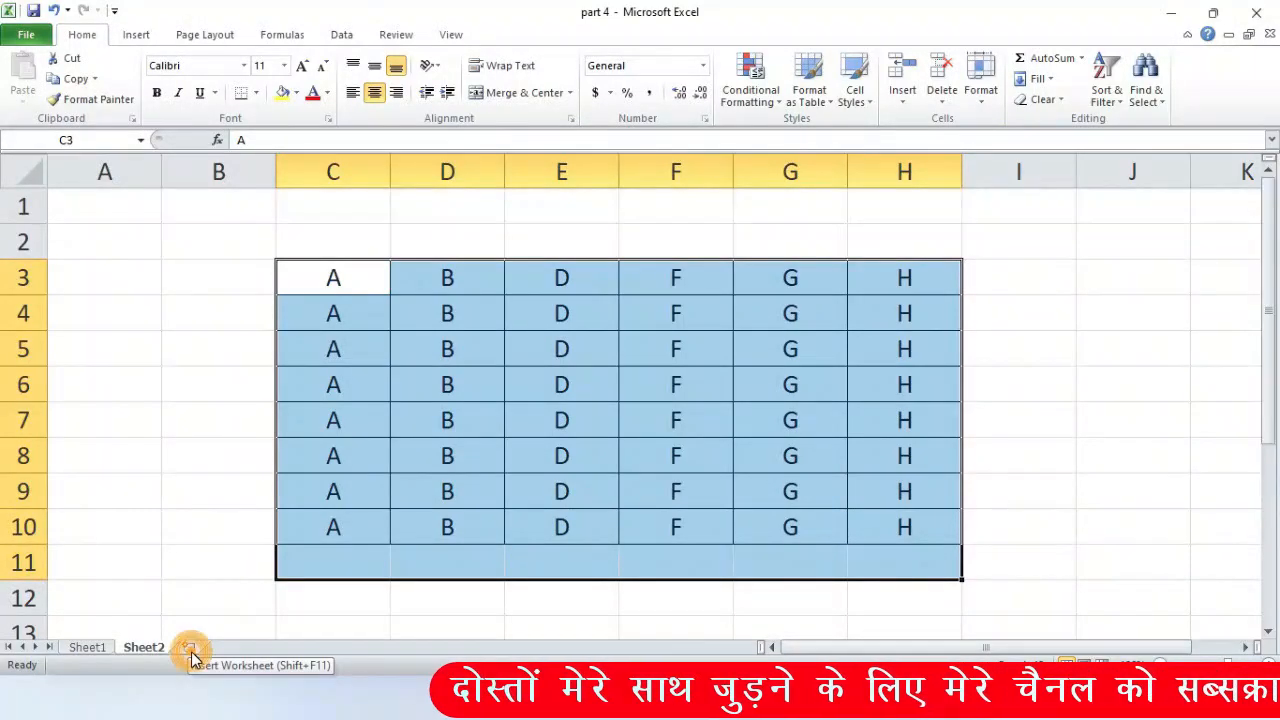
click(191, 650)
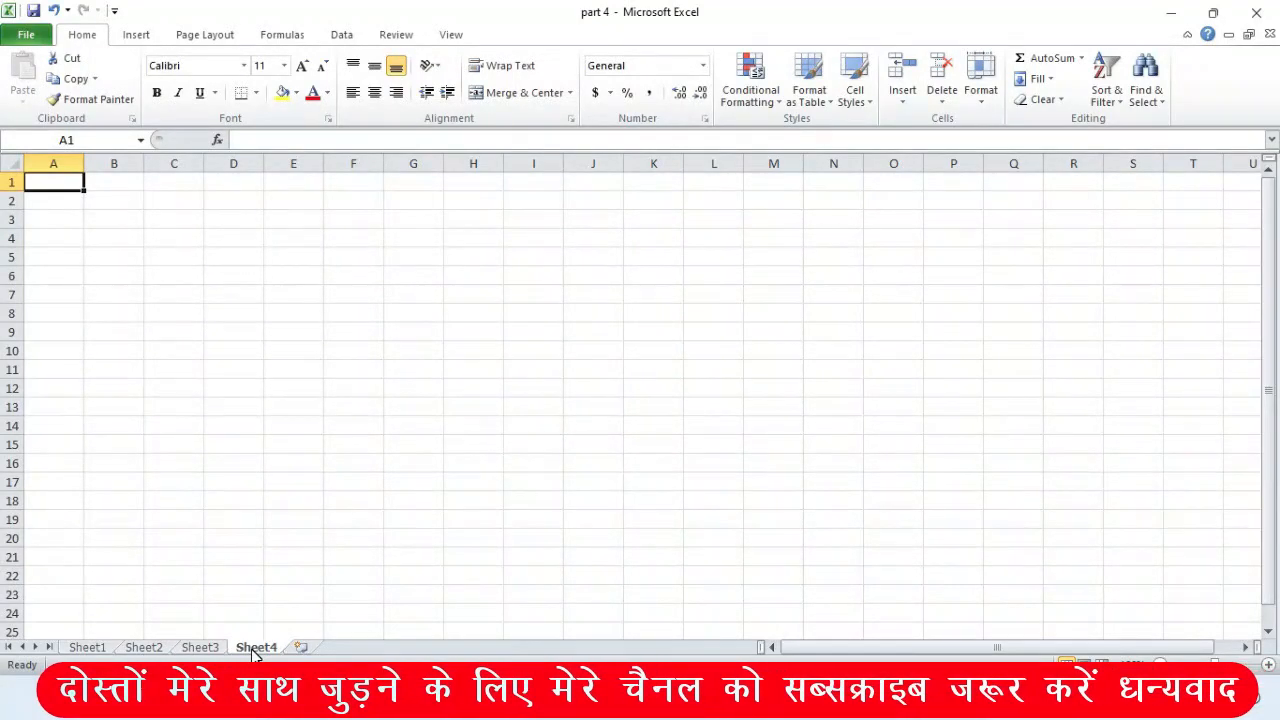
right_click(254, 648)
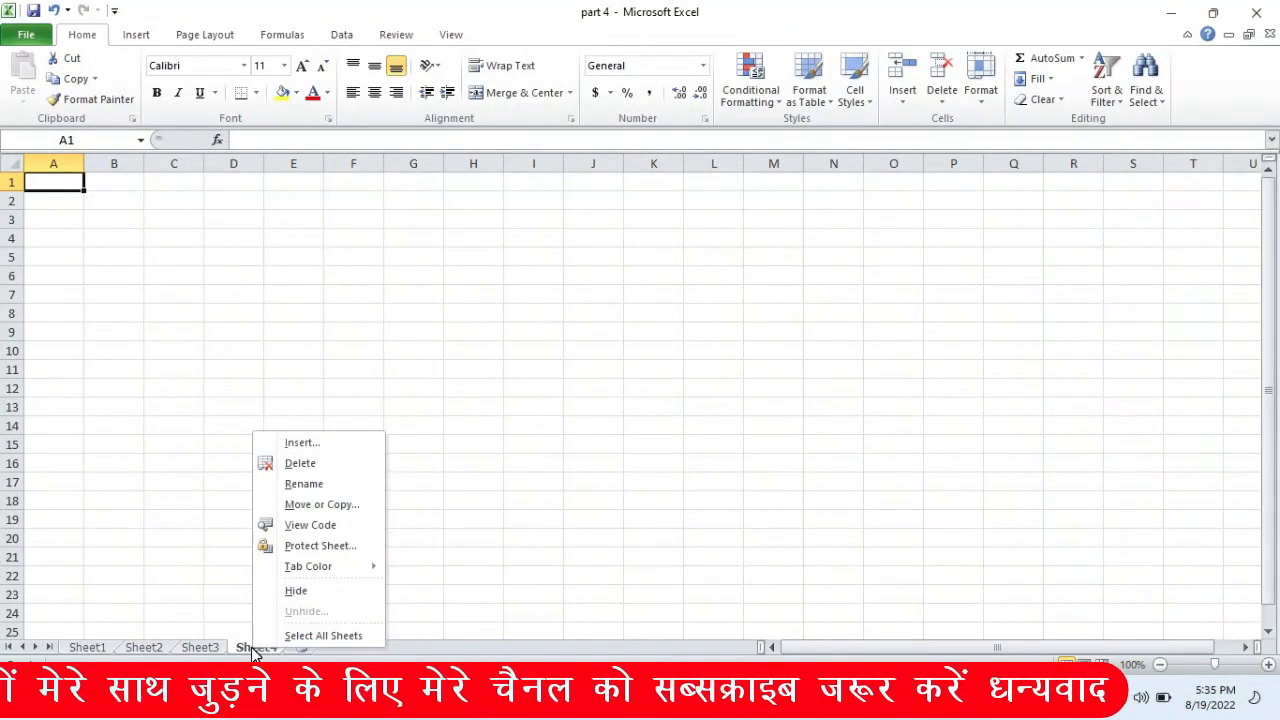
click(317, 484)
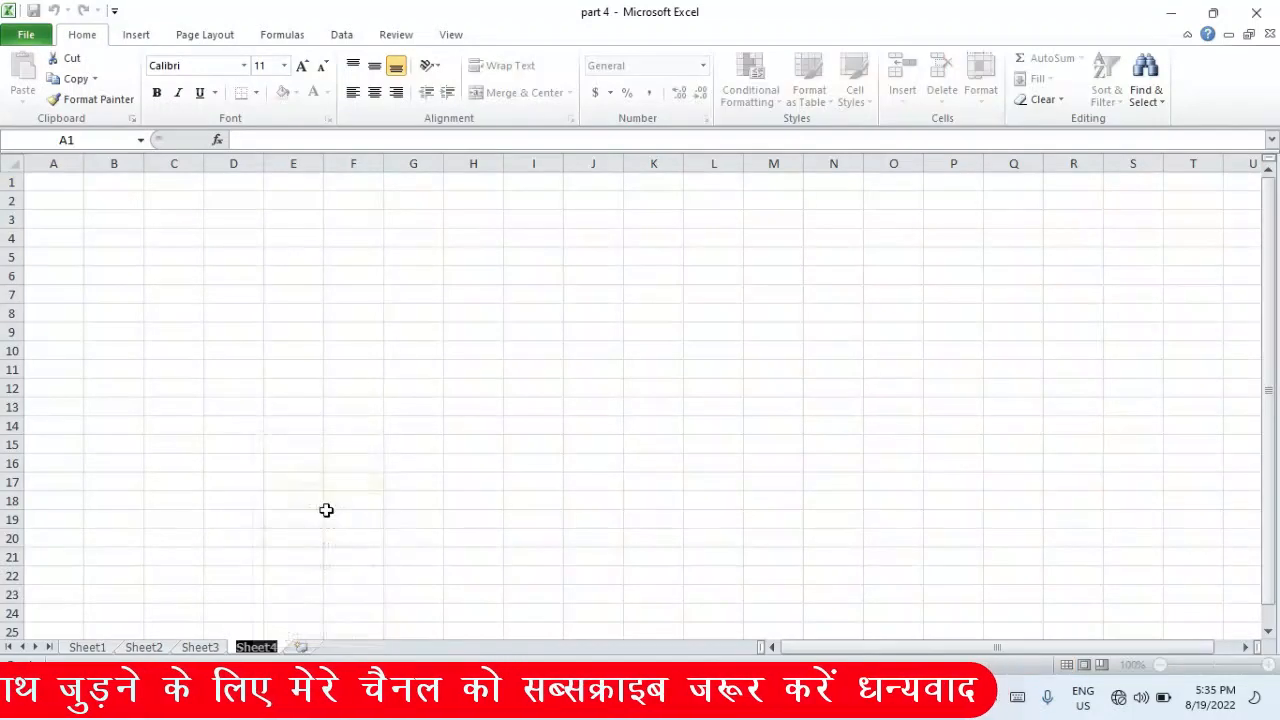
text(zzzxzzzxzx)
click(430, 557)
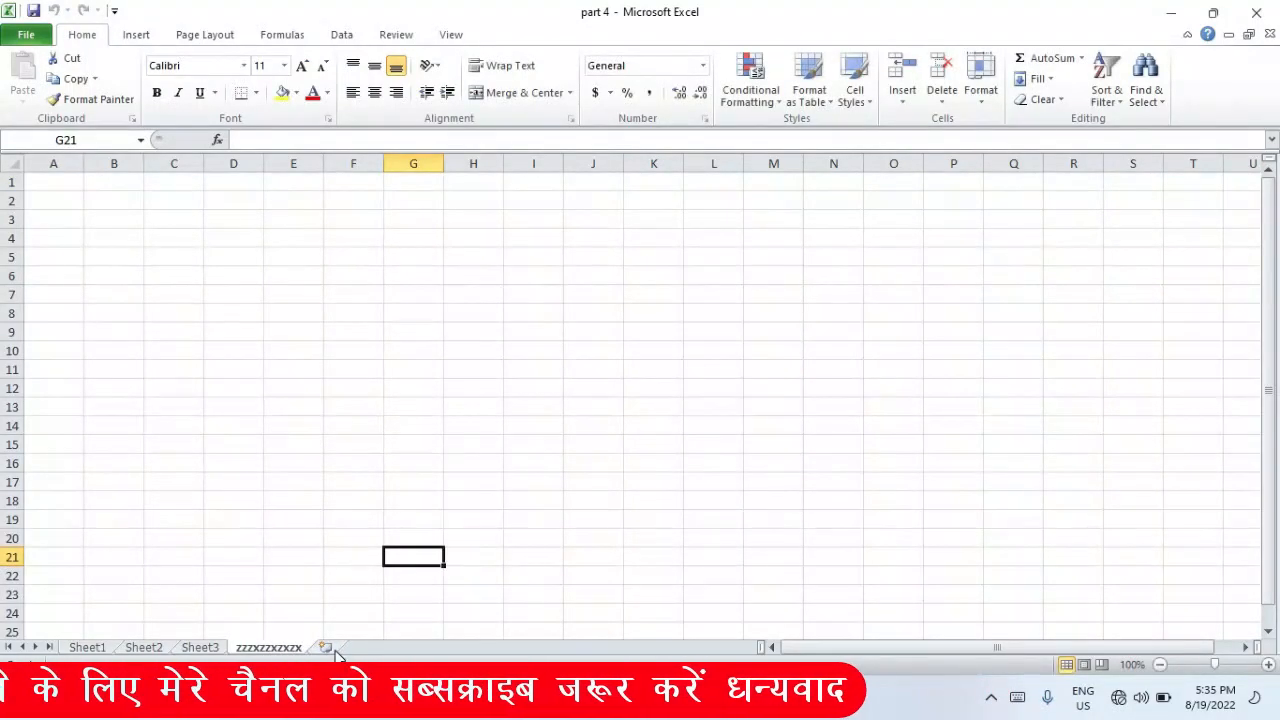
- Add another worksheet and rename it 'zzzzzxzxz' from the Format menu
click(327, 648)
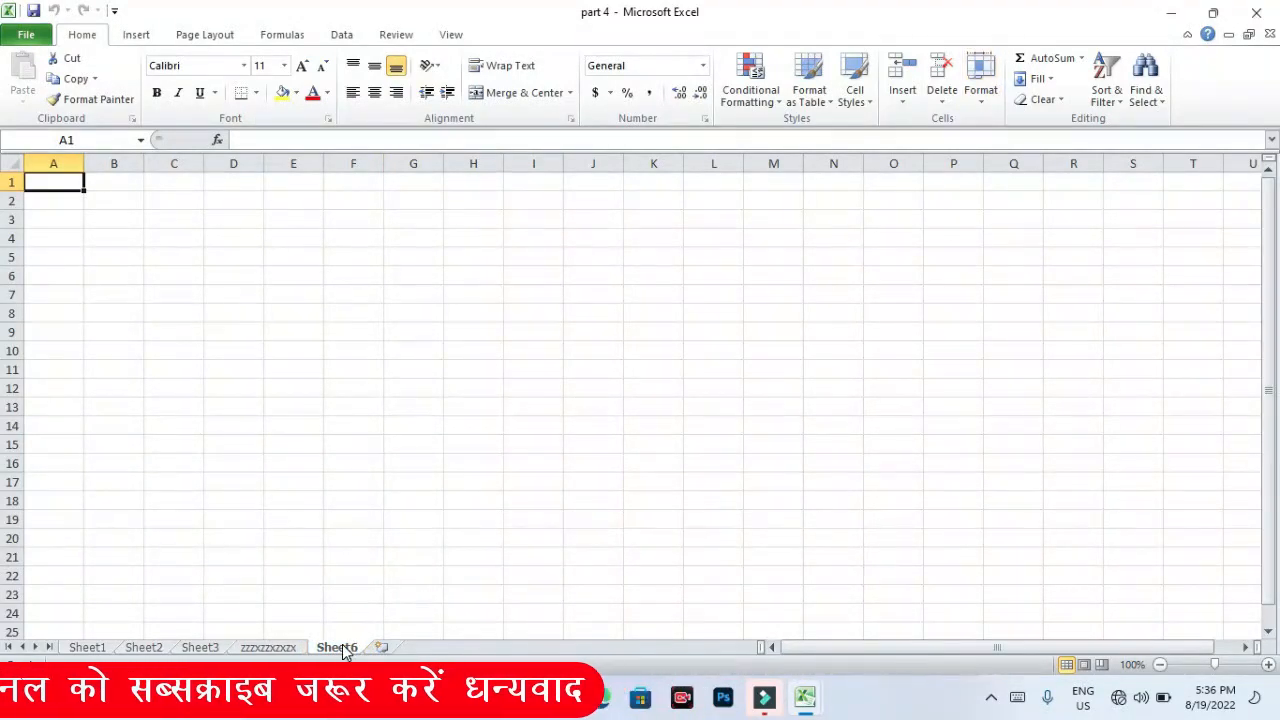
click(980, 100)
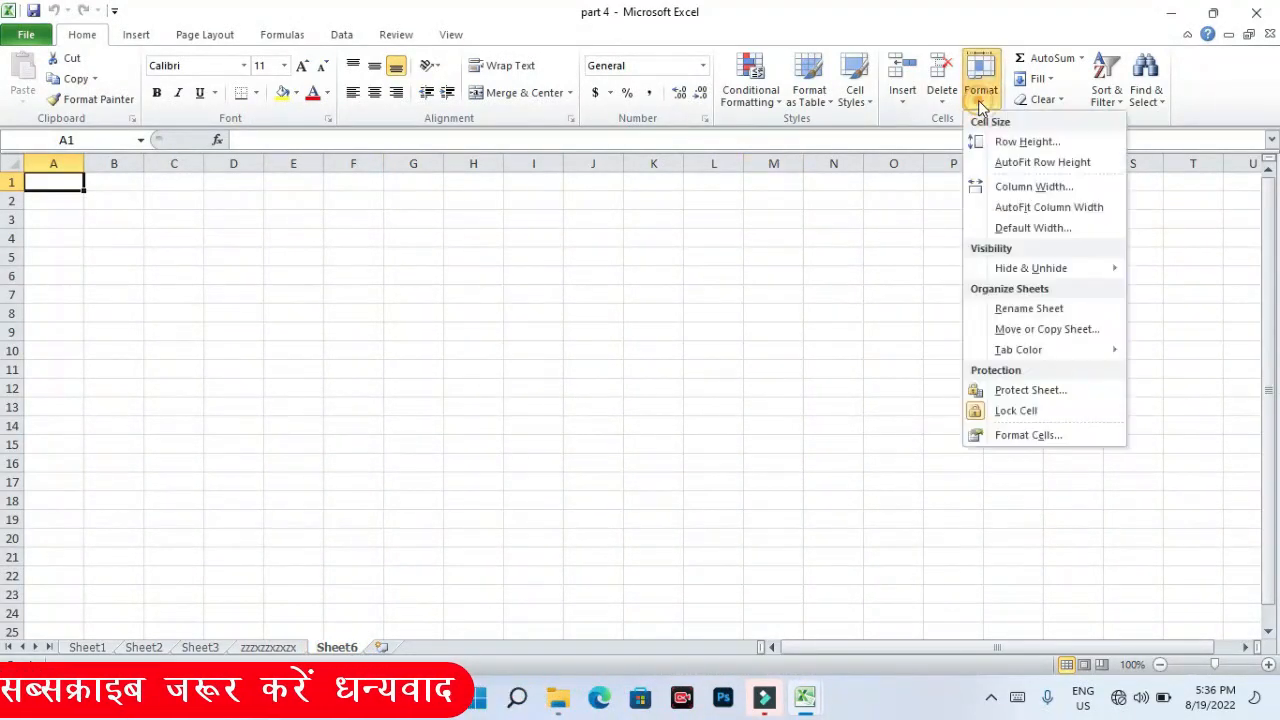
click(1019, 309)
text(zzzzzxzxz)
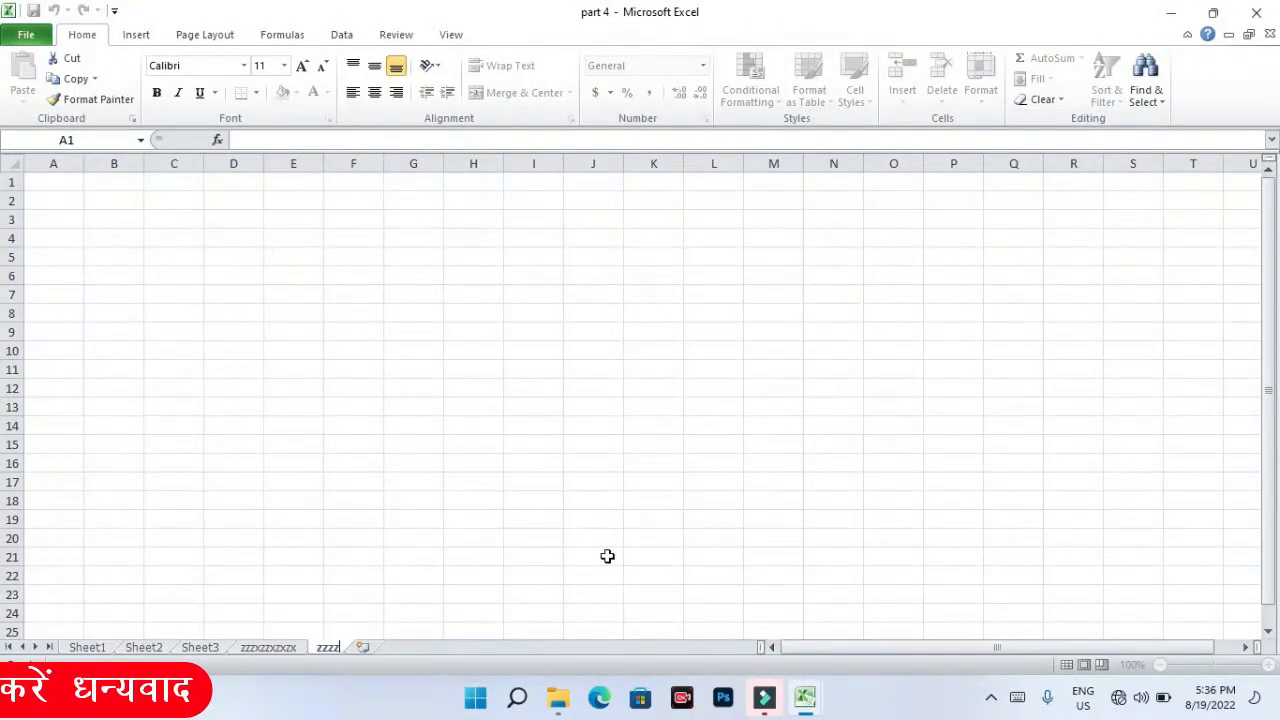
click(601, 531)
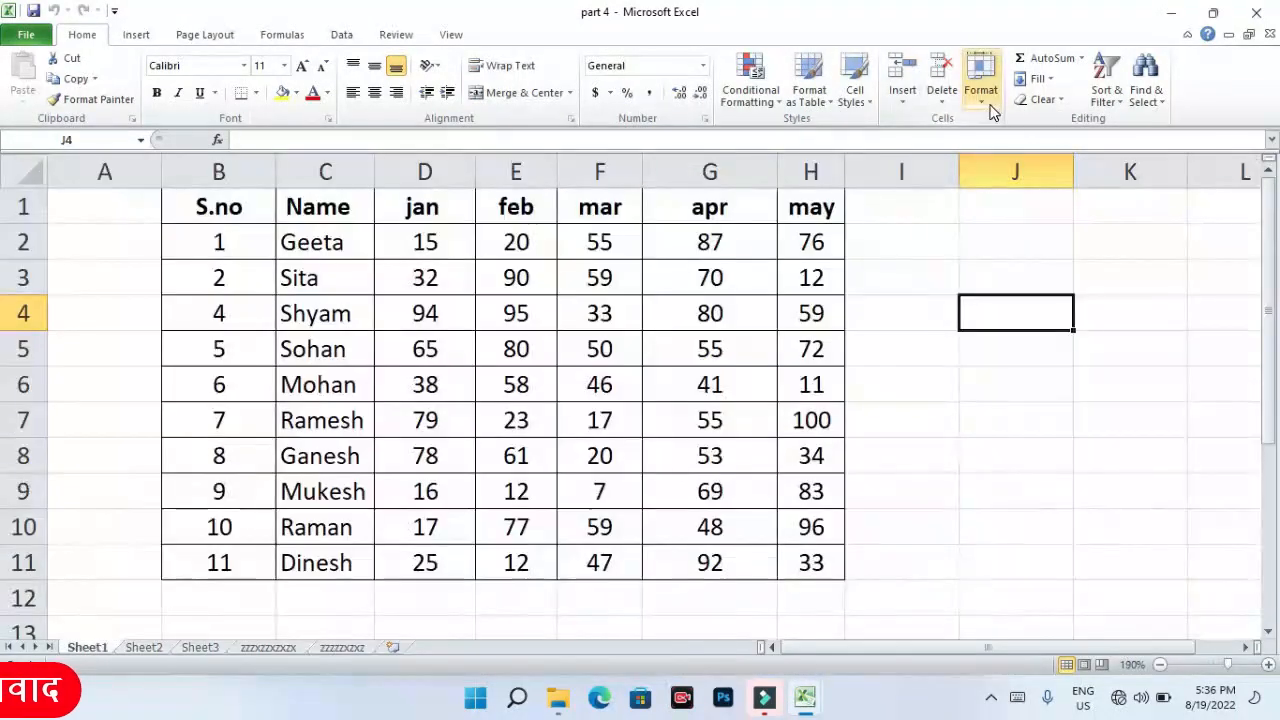
- Compare Sheet2 with Sheet1, ending on Sheet1 with the Format menu showing
click(984, 104)
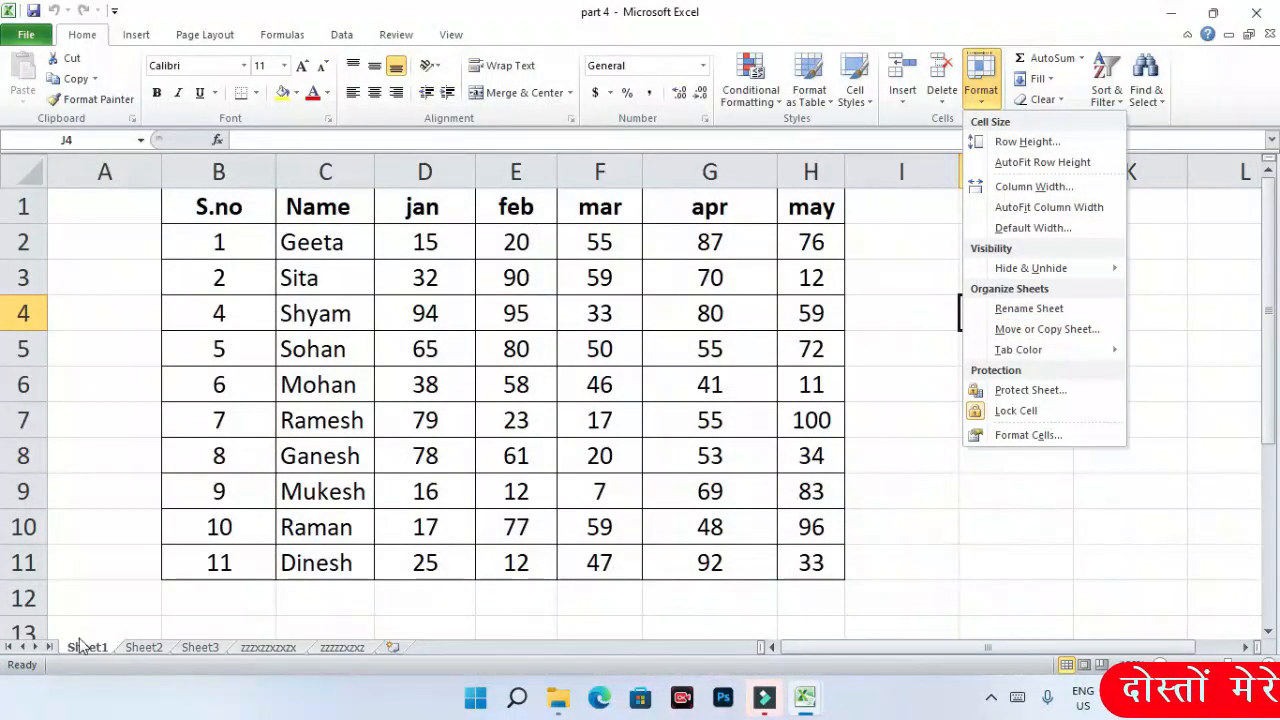
click(145, 648)
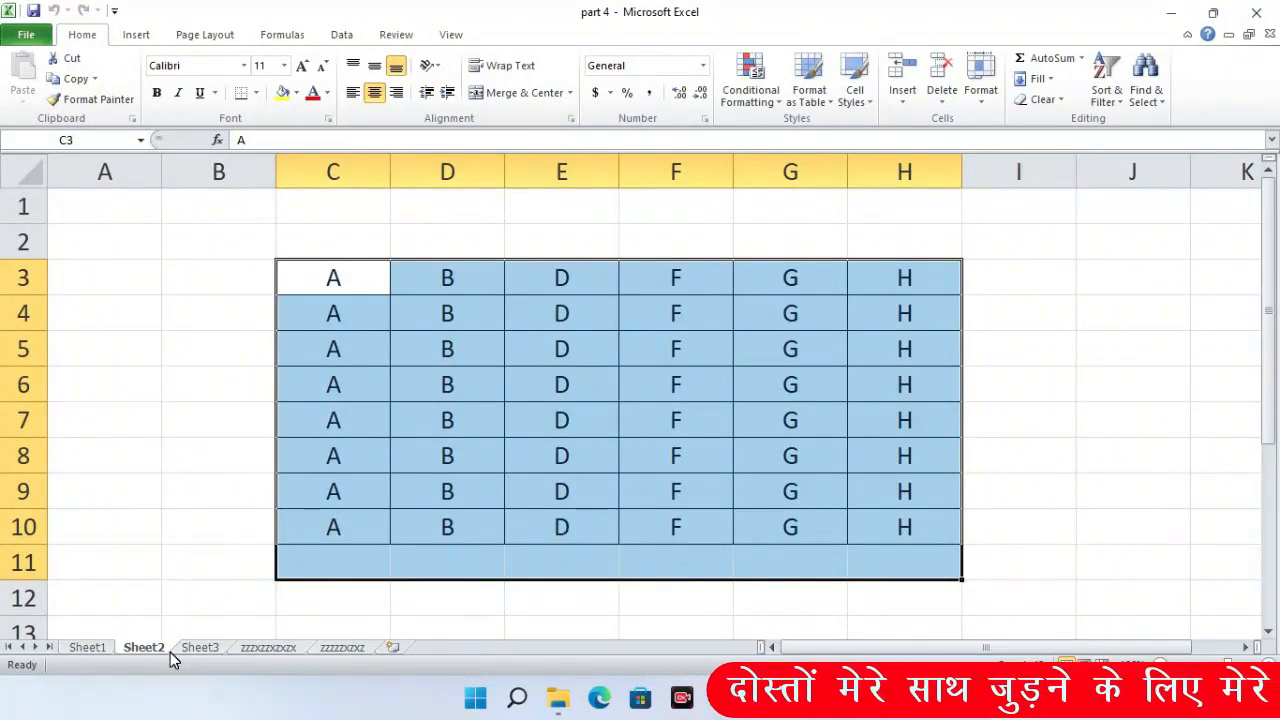
click(96, 650)
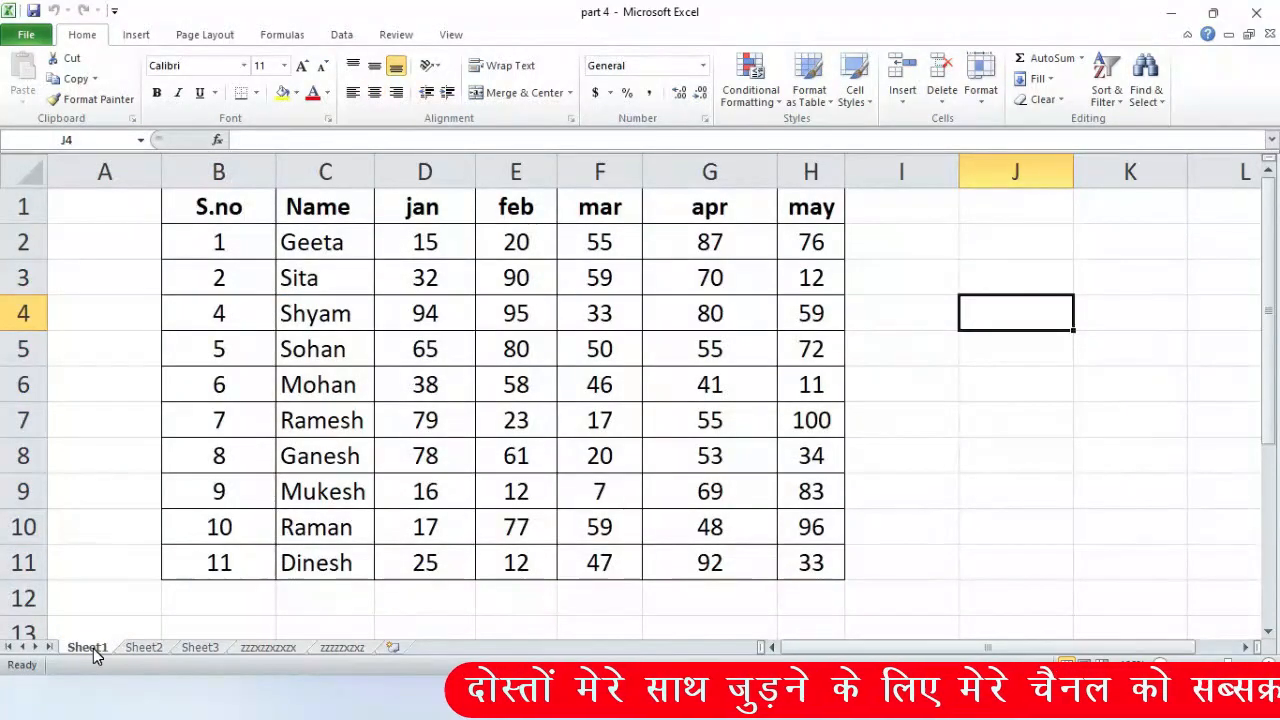
click(140, 648)
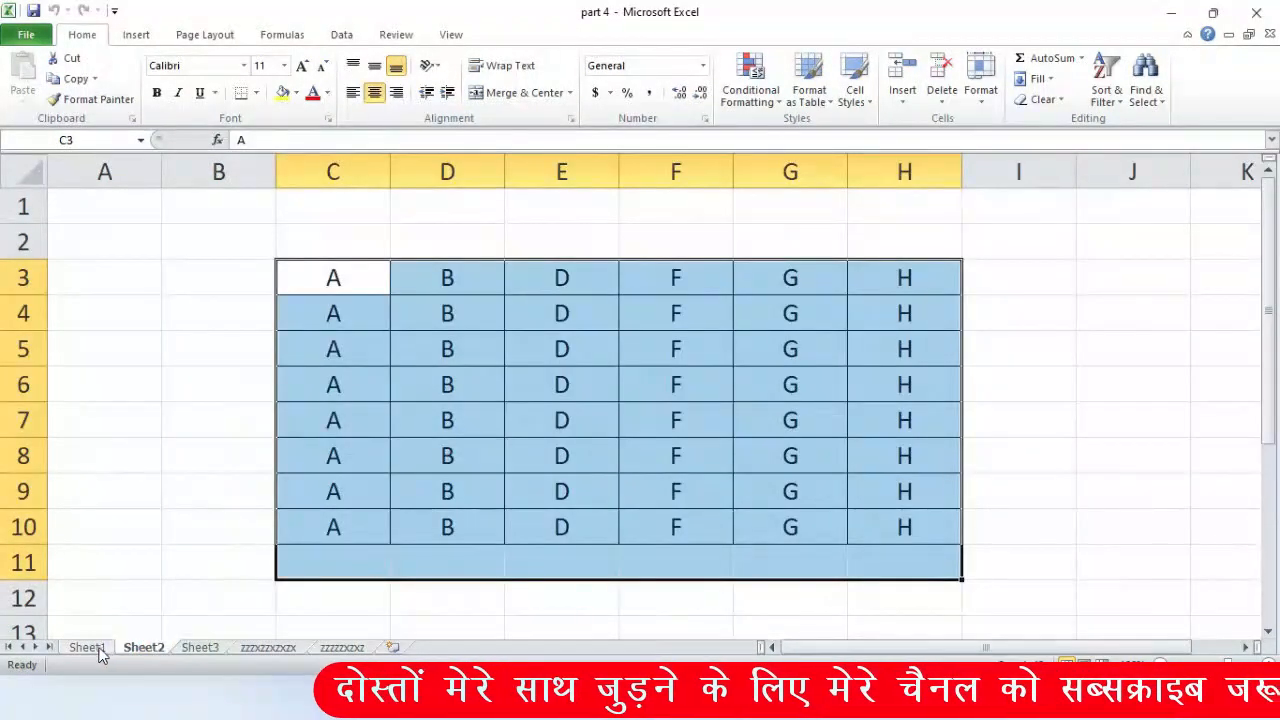
click(88, 648)
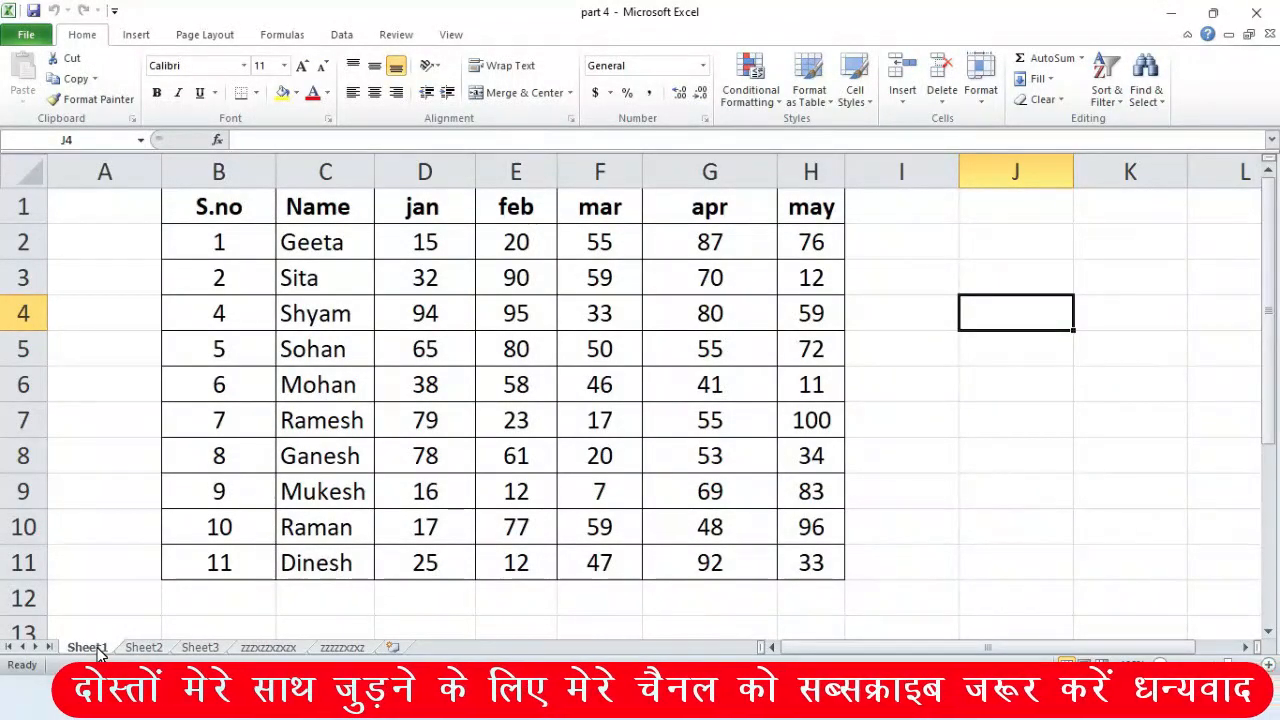
click(97, 647)
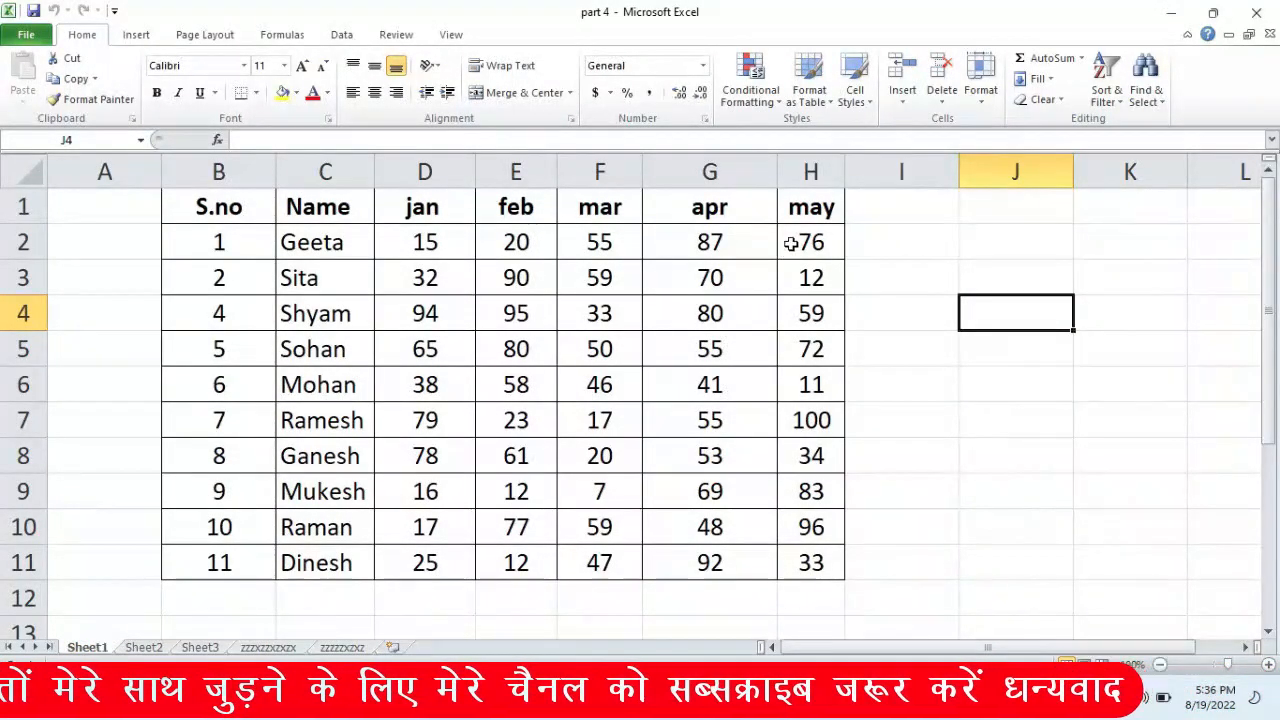
click(981, 95)
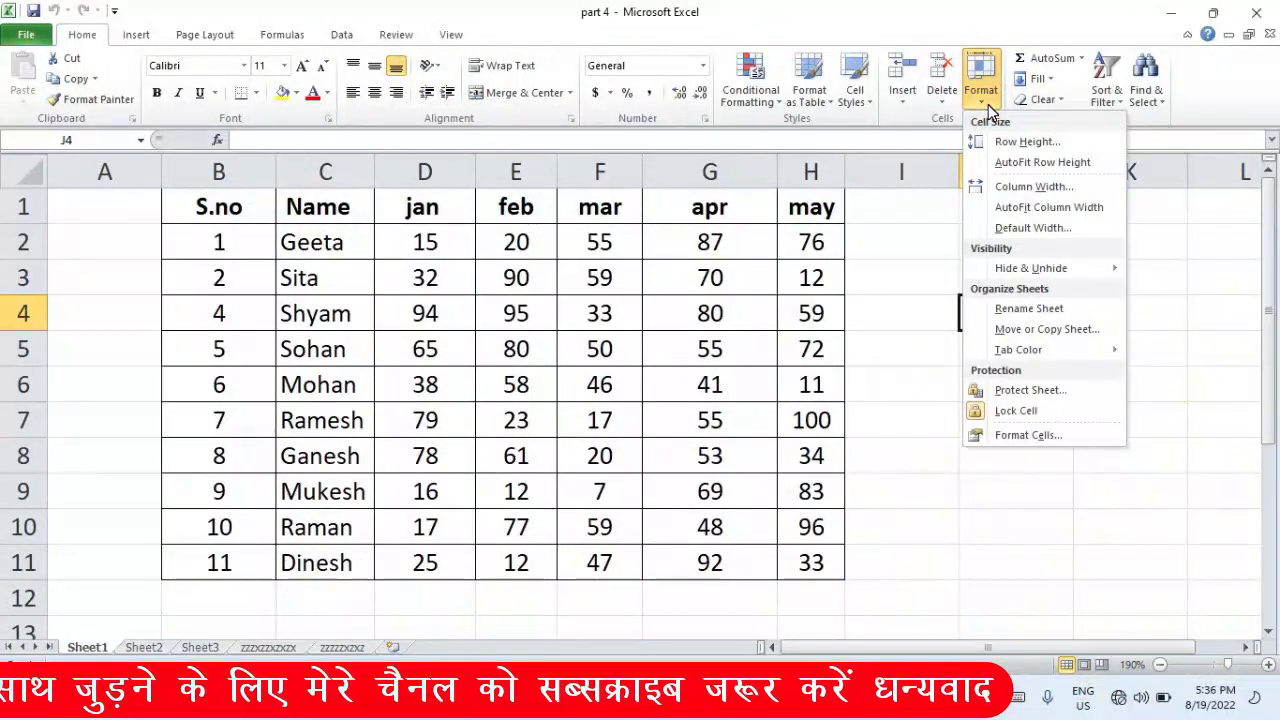
- Copy Sheet1 to the end of the workbook as Sheet1 (2) and view the copy
click(1028, 336)
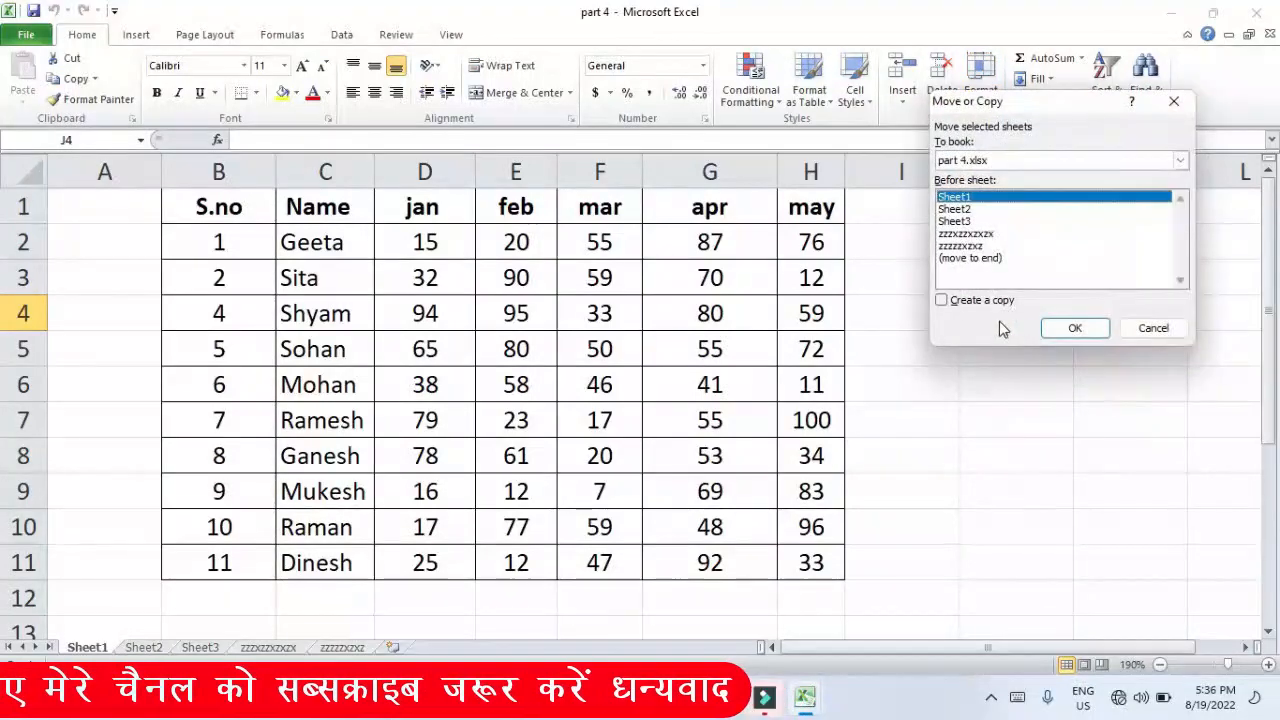
click(970, 258)
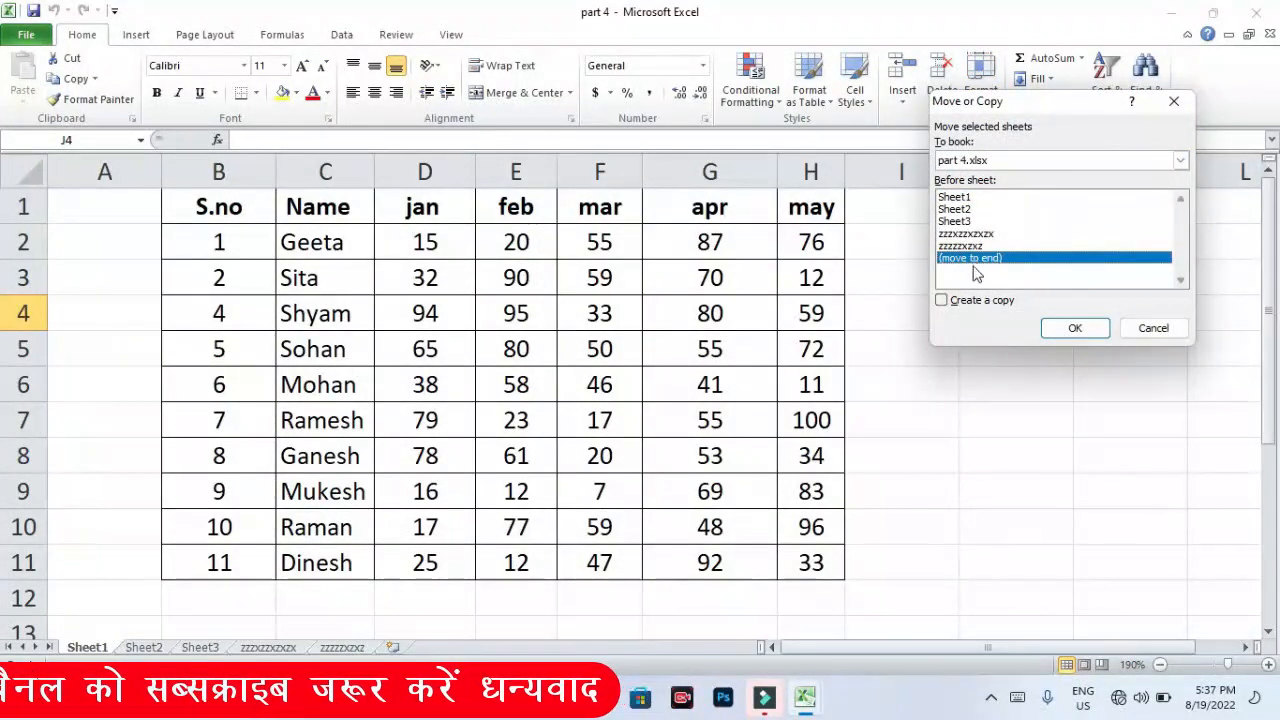
click(942, 302)
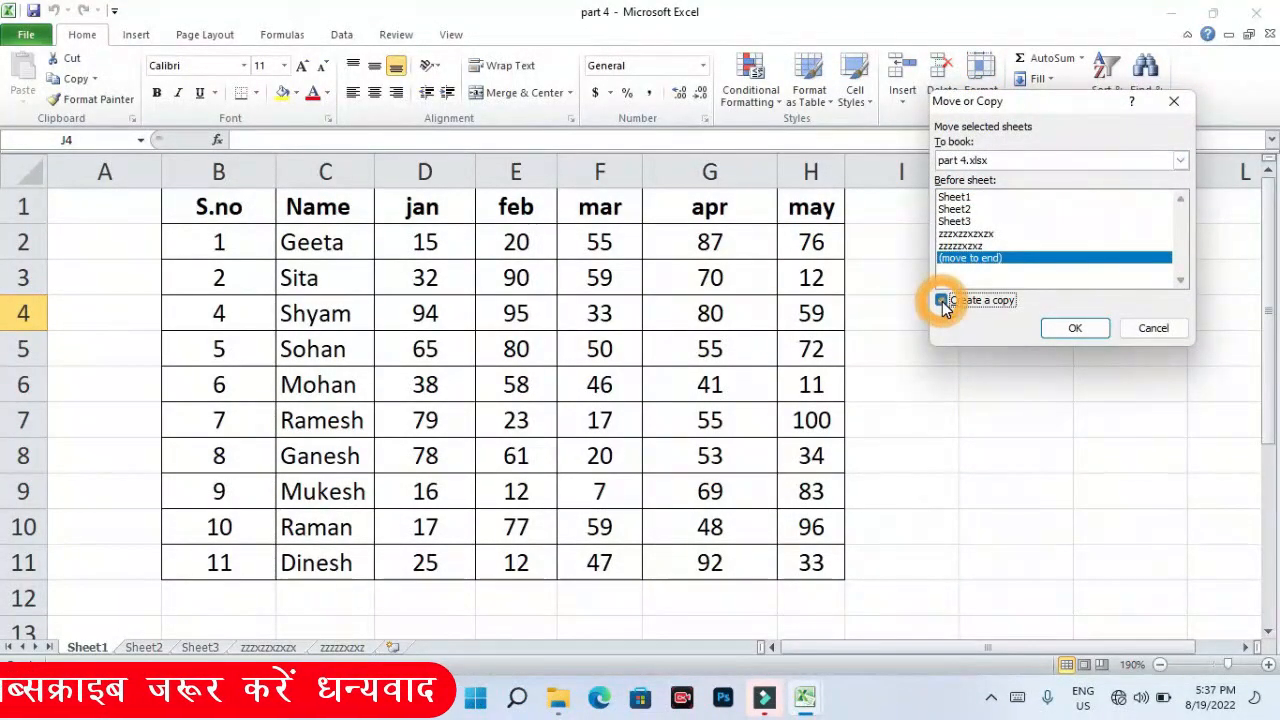
click(1068, 330)
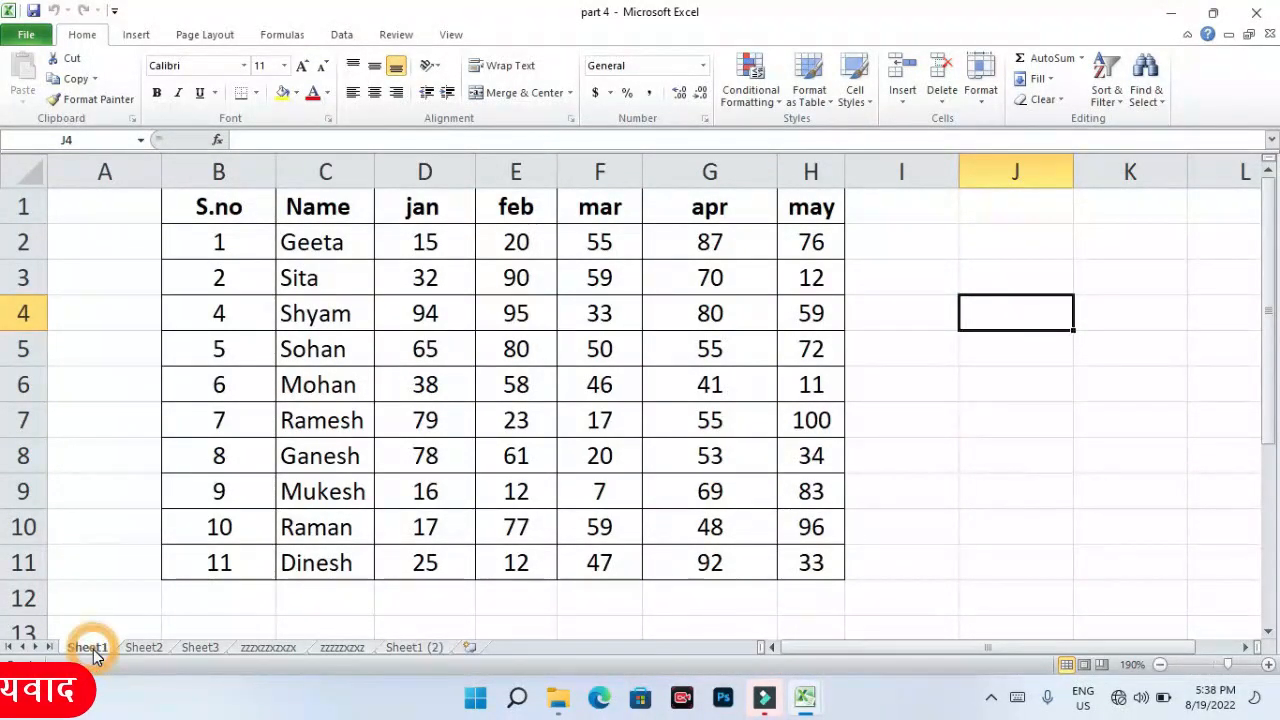
click(426, 649)
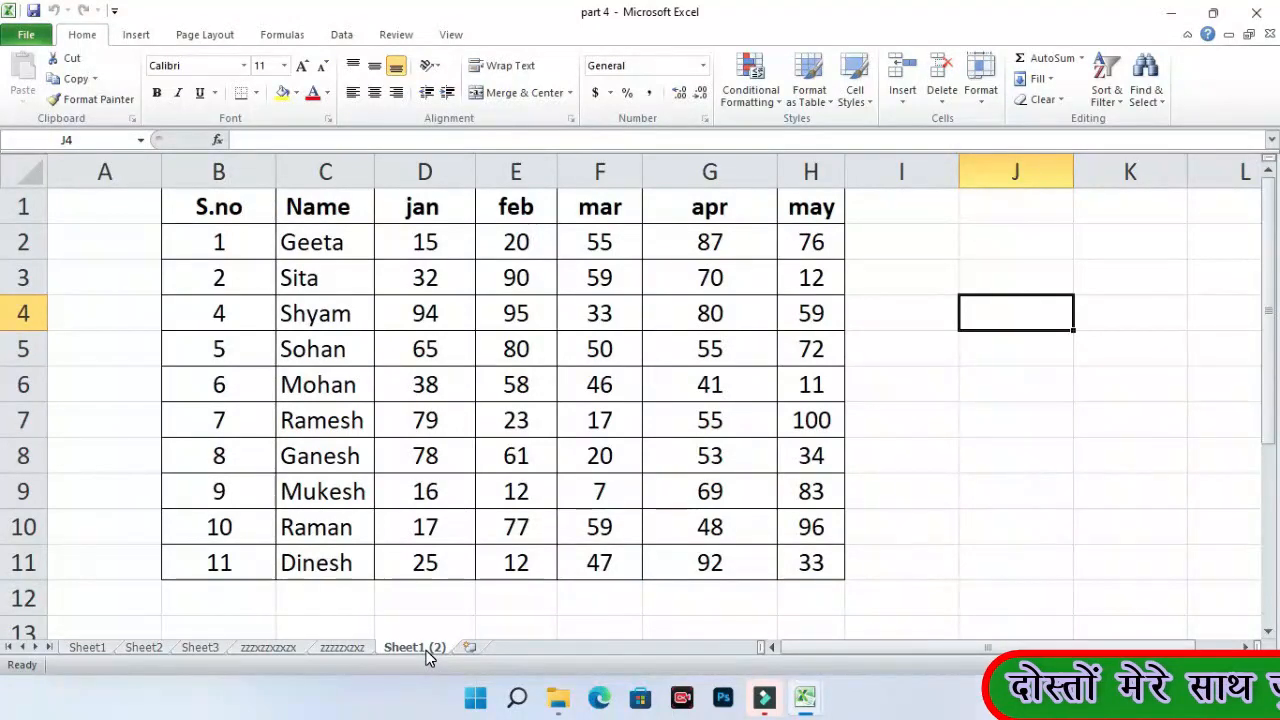
- Begin renaming Sheet1 (2), then abandon it and return to that sheet
right_click(428, 656)
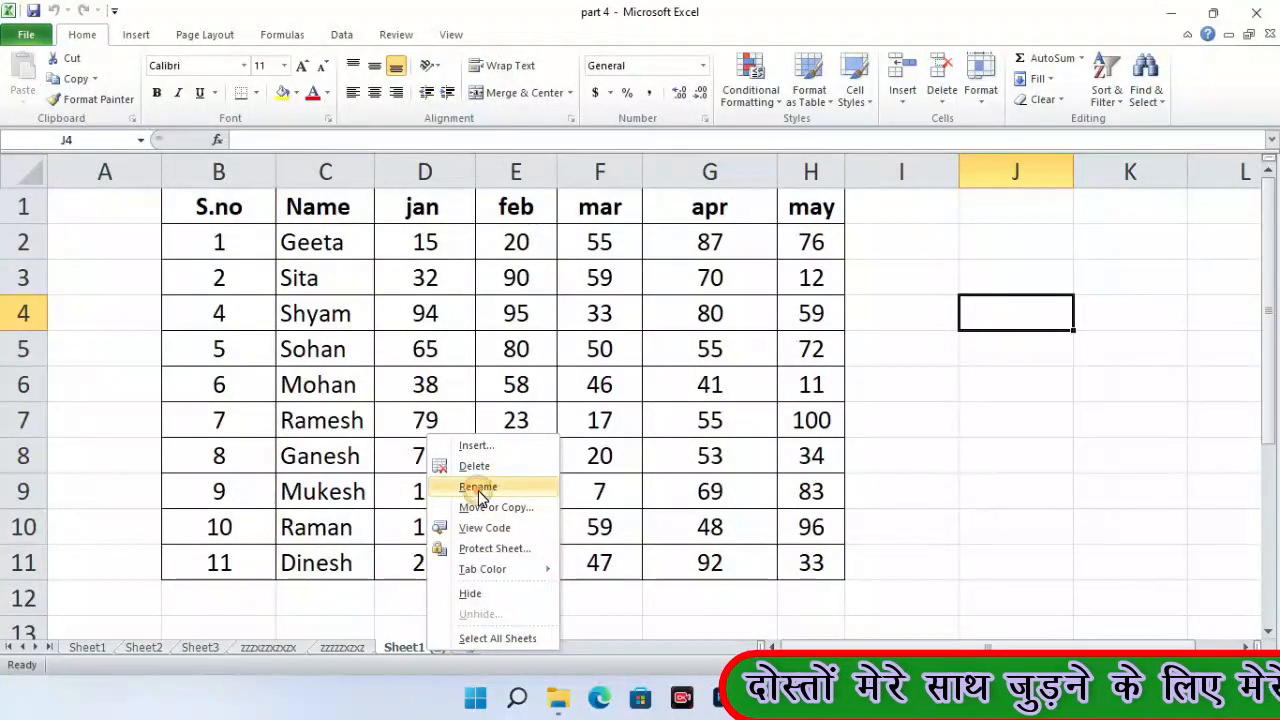
click(479, 490)
click(342, 647)
click(394, 647)
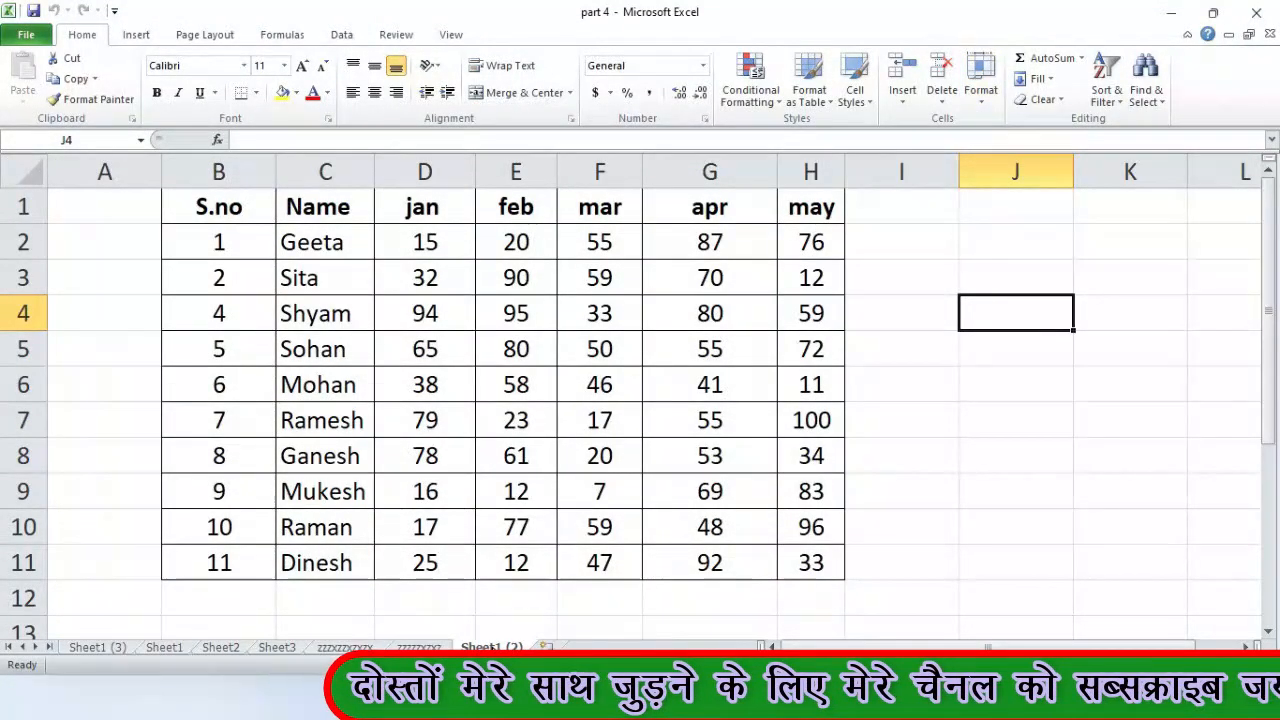
click(1015, 527)
- Copy the current sheet to the end of the workbook as Sheet1 (4)
right_click(490, 647)
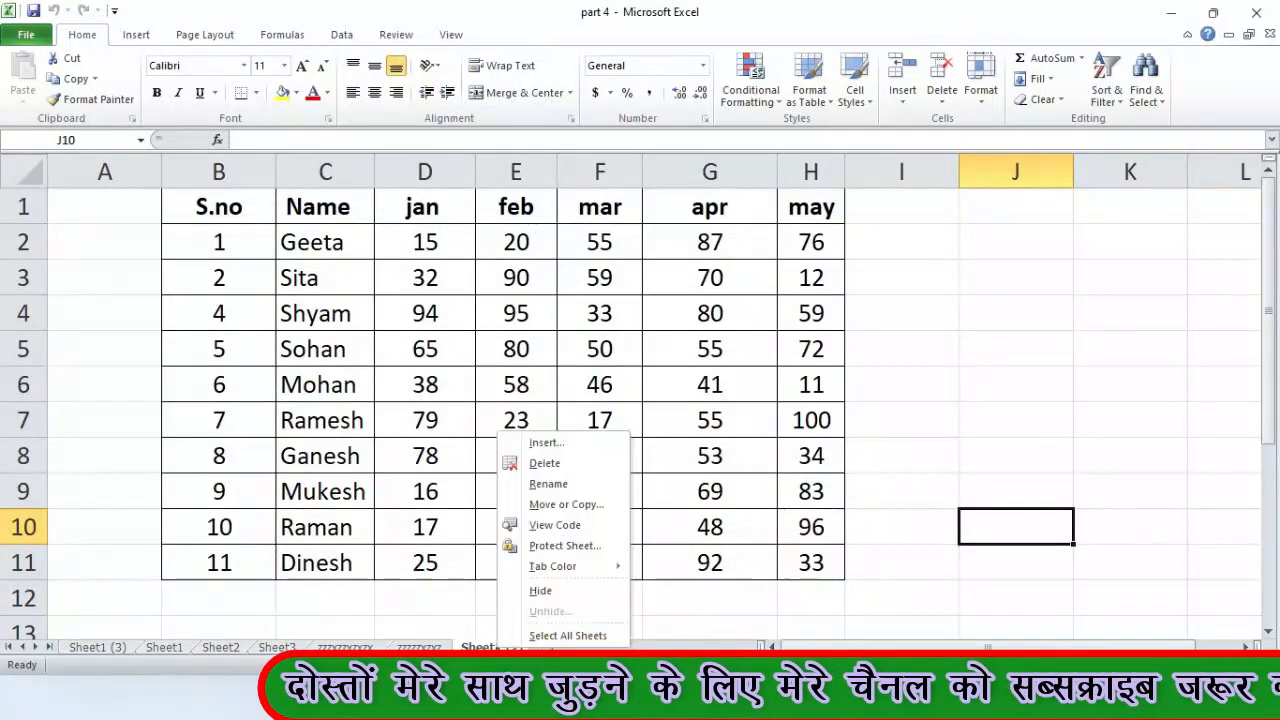
click(590, 504)
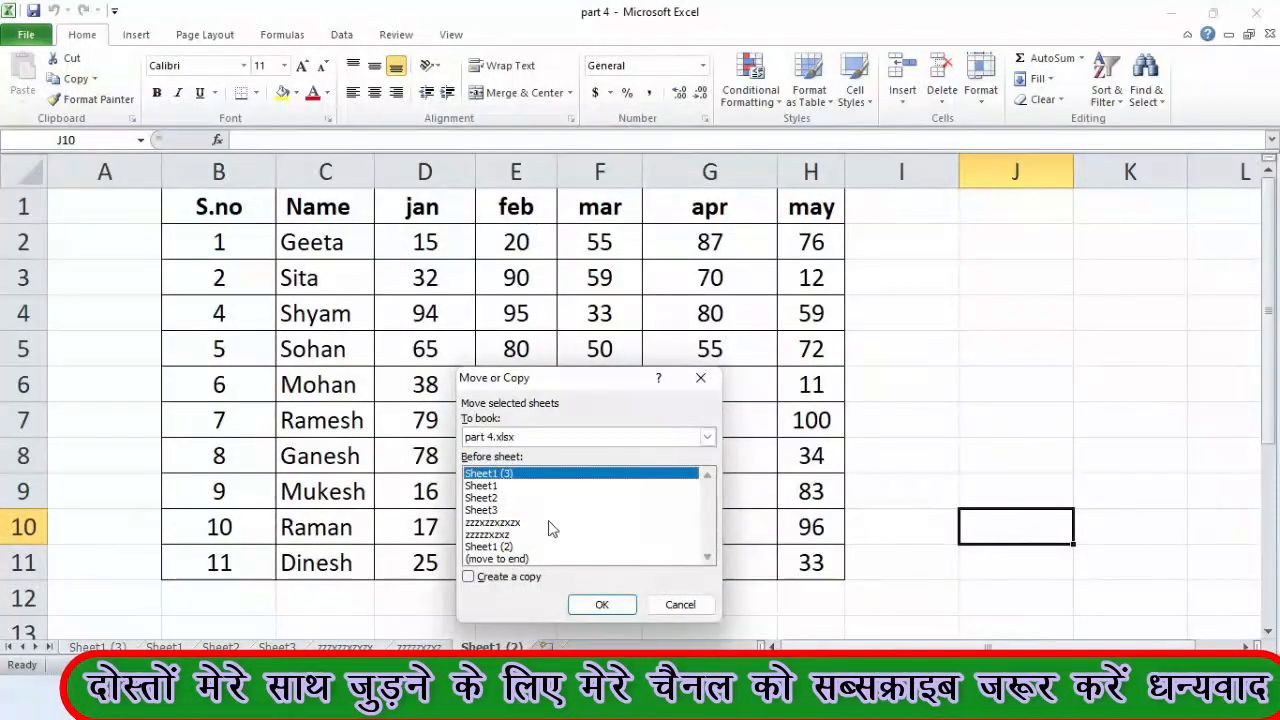
click(502, 560)
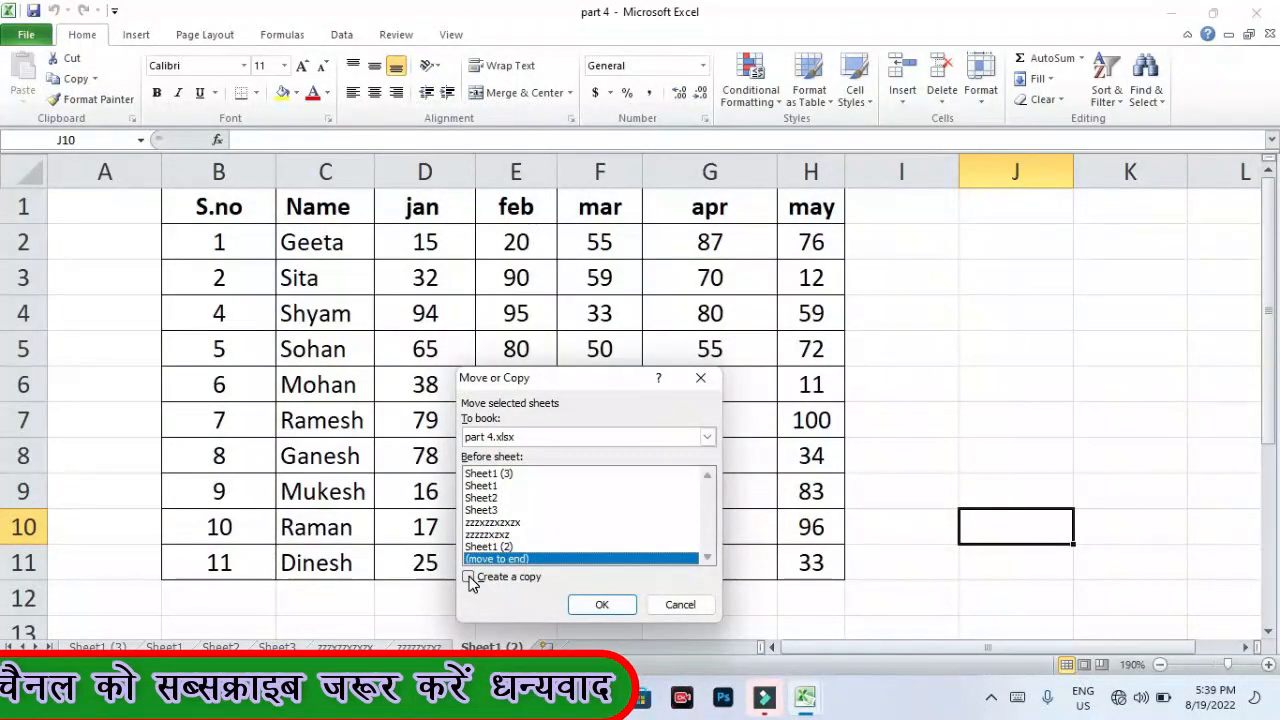
click(470, 579)
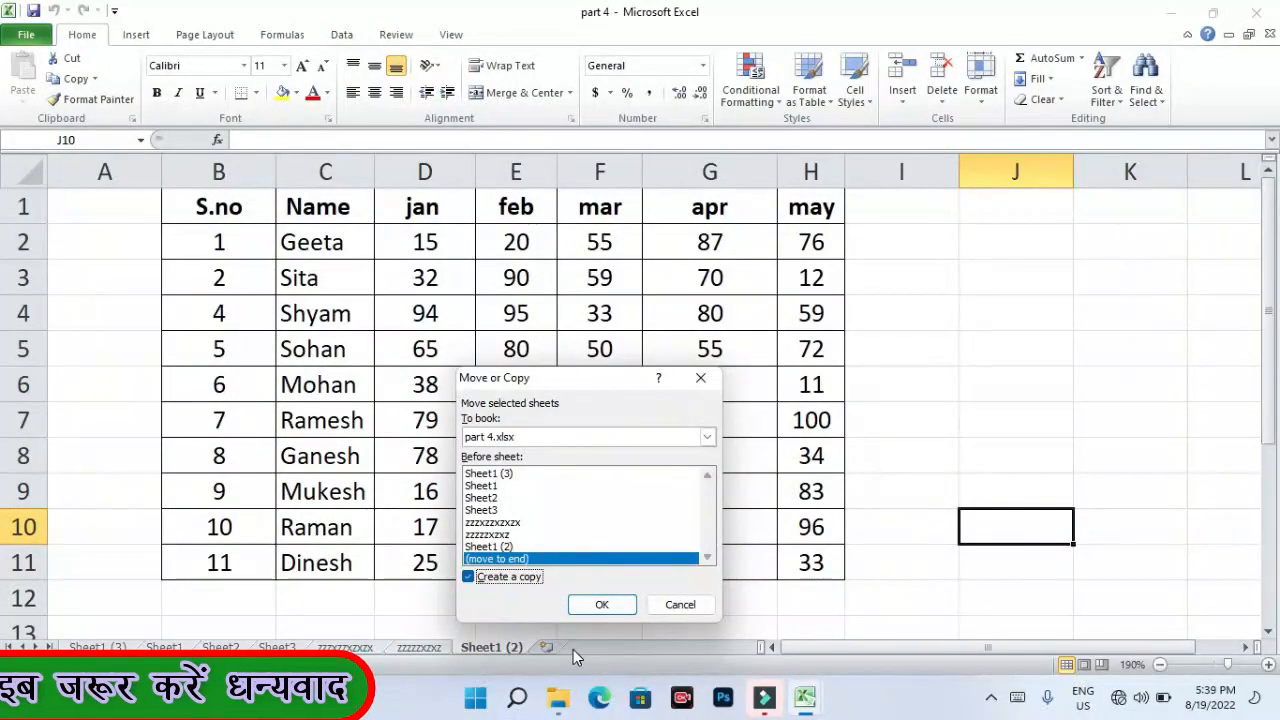
click(605, 606)
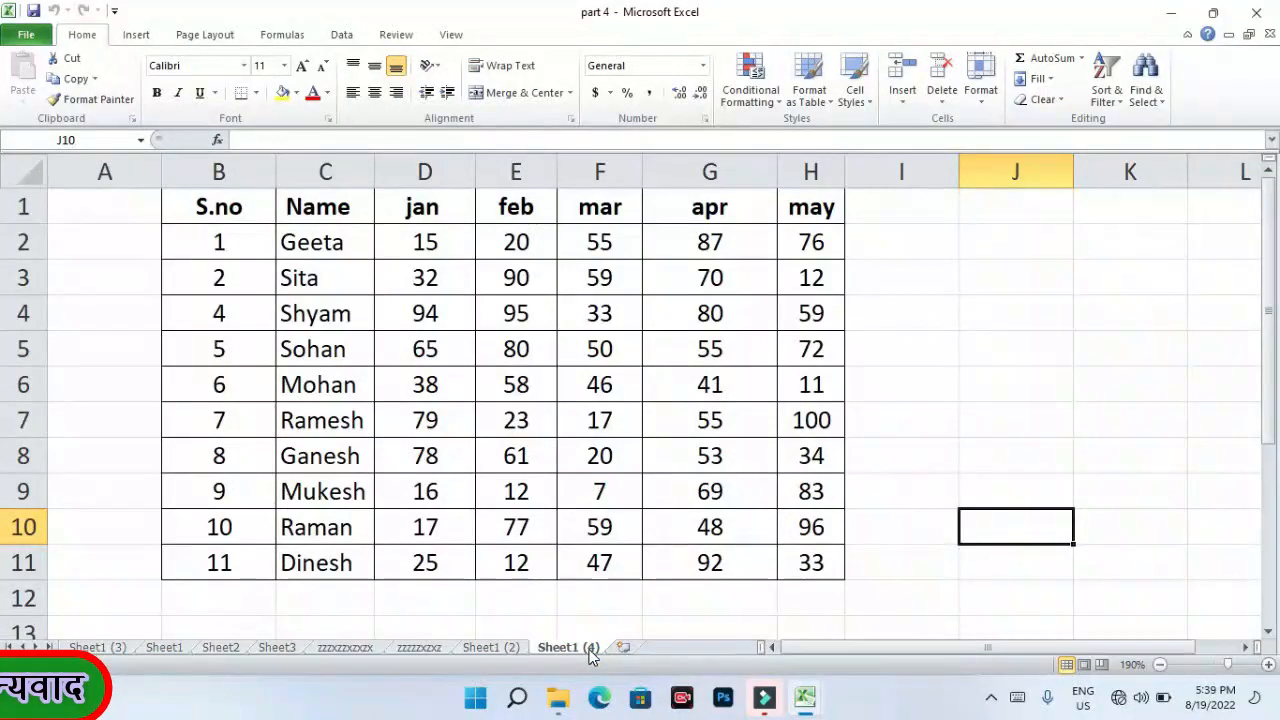
click(980, 90)
mouse_move(1035, 352)
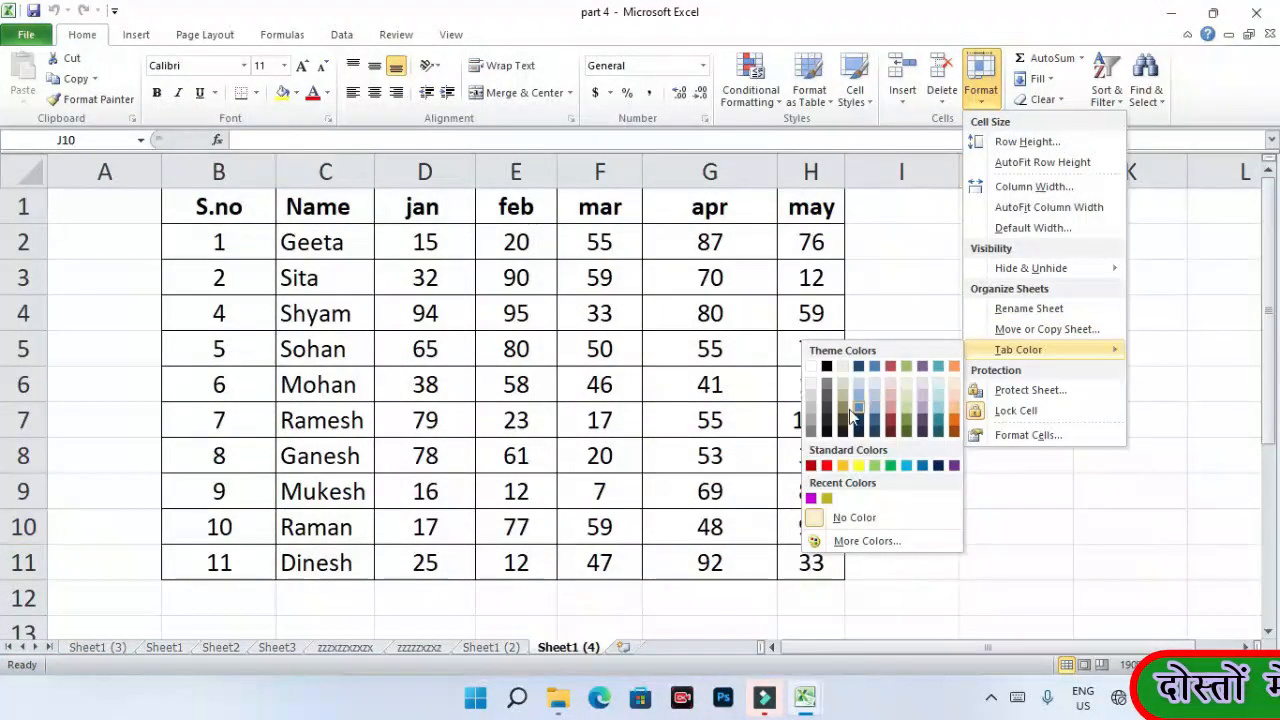
- Select B1:G3 on Sheet1 (3) and colour its sheet tab green
click(843, 465)
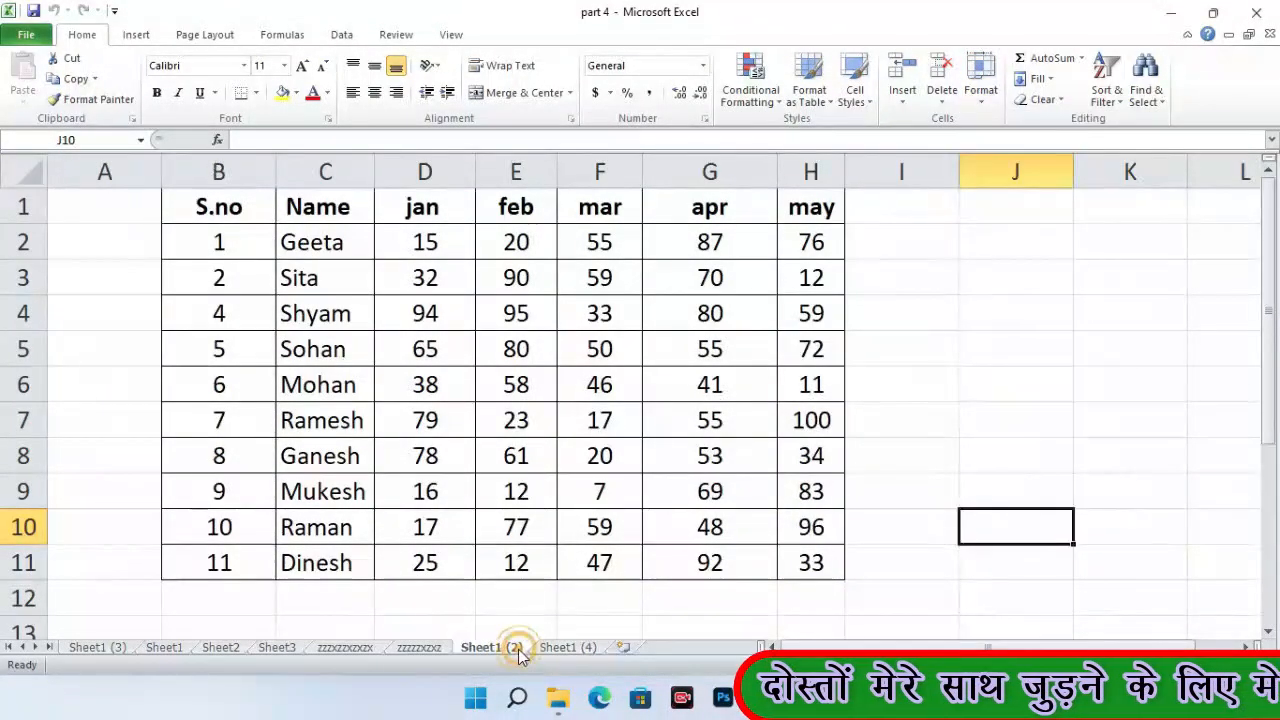
click(440, 652)
click(97, 647)
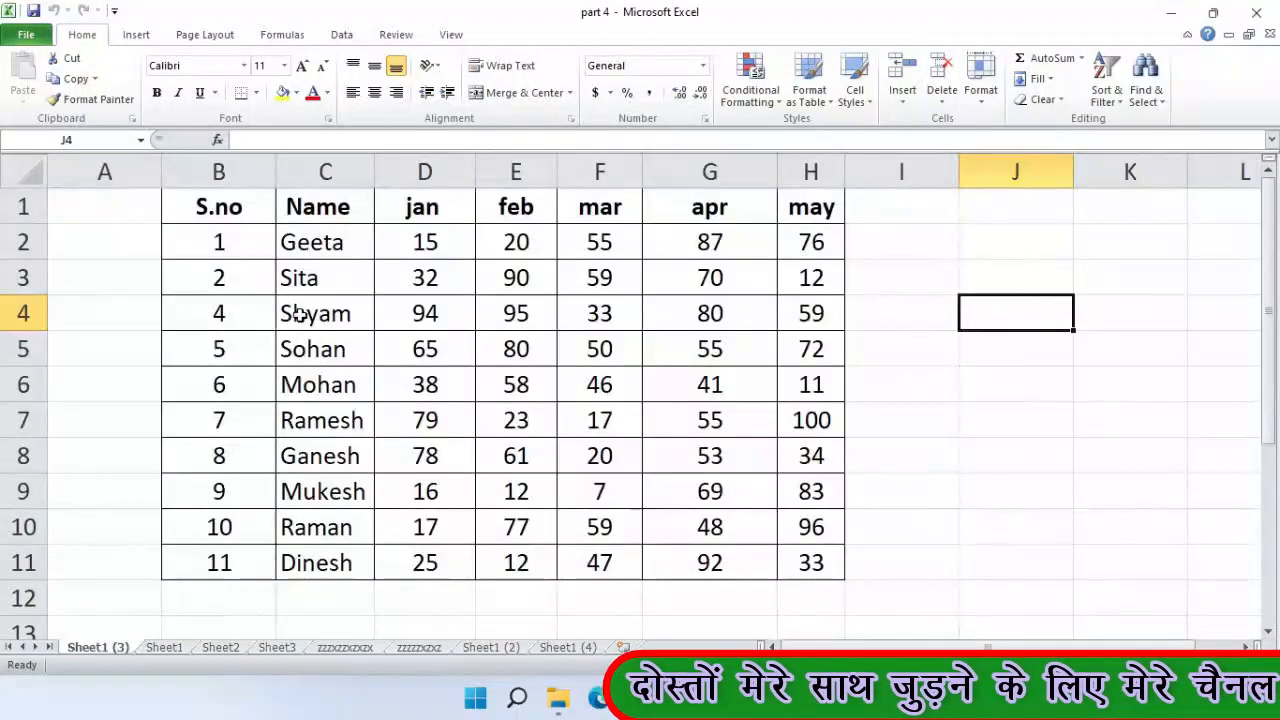
drag(240, 206, 797, 551)
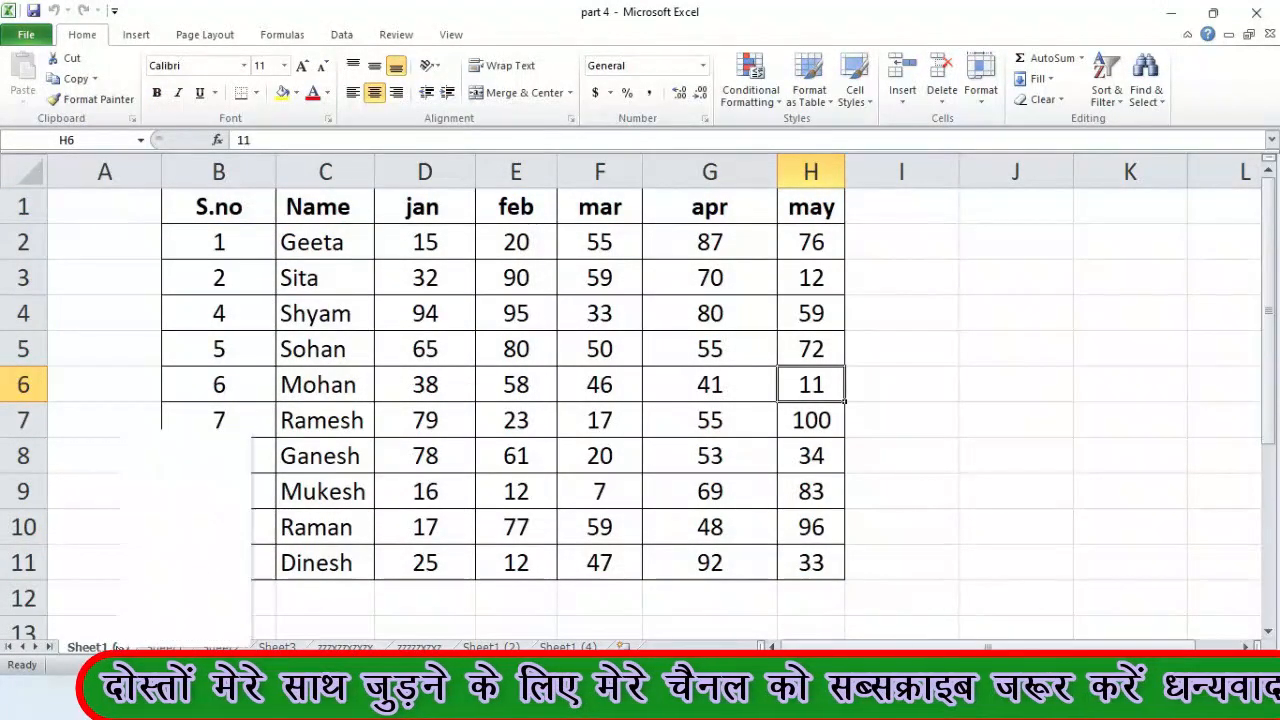
right_click(119, 648)
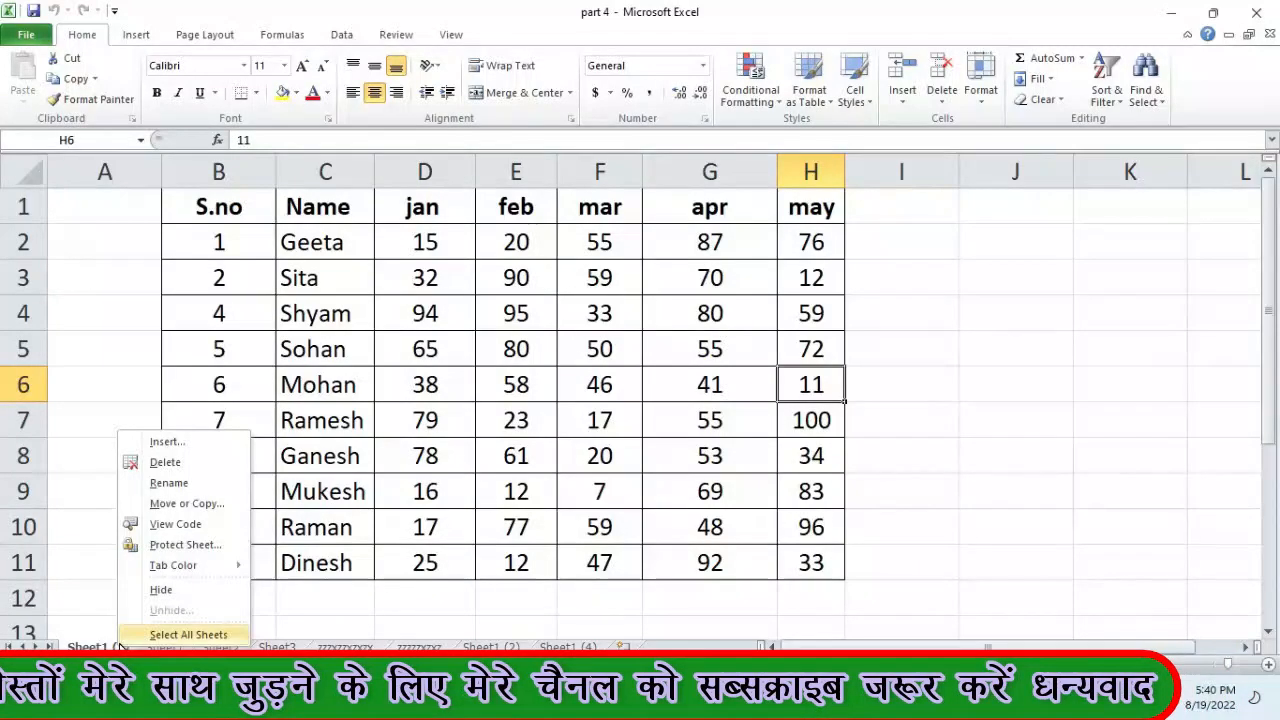
mouse_move(156, 566)
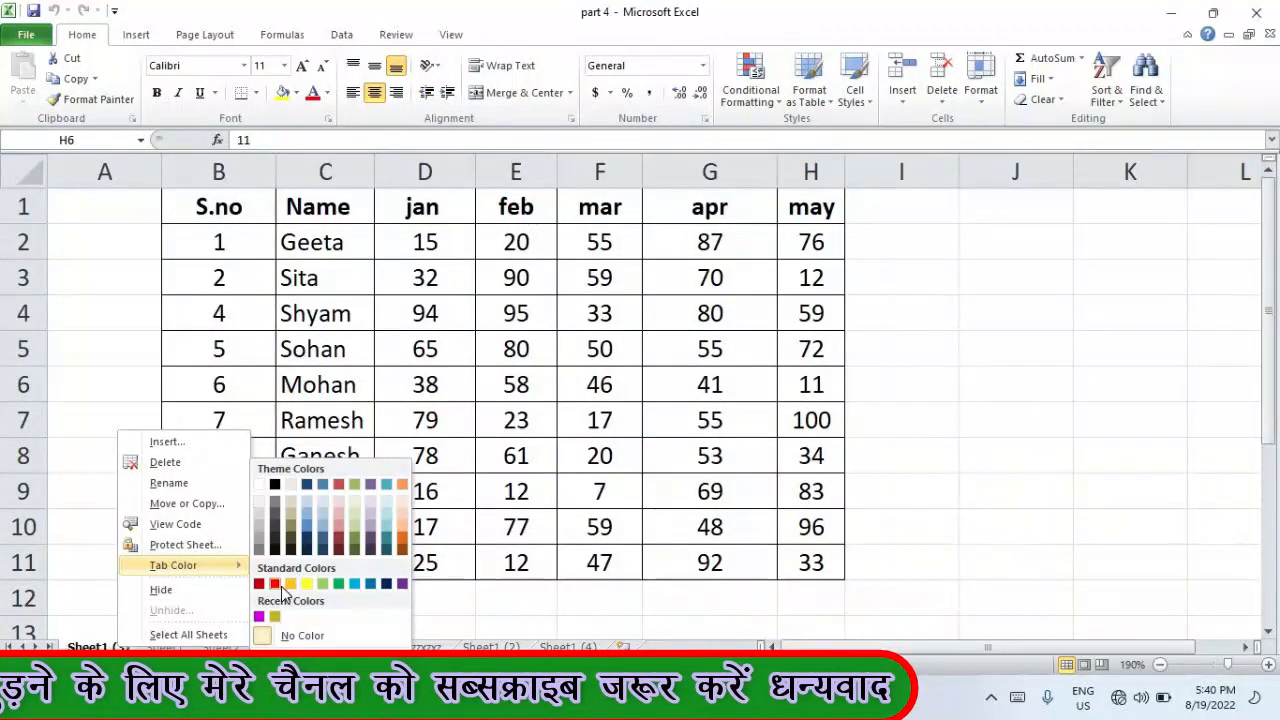
click(340, 585)
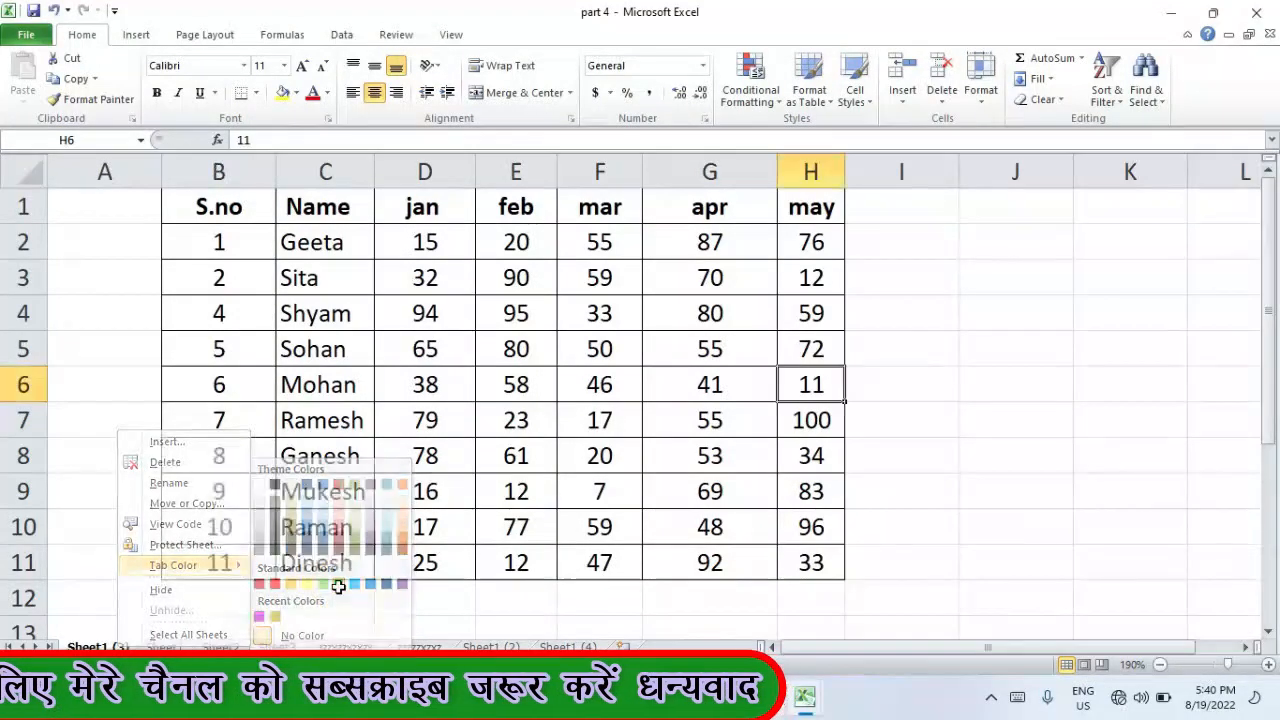
- Colour the zzzzzxzxz sheet tab blue
click(345, 647)
click(418, 647)
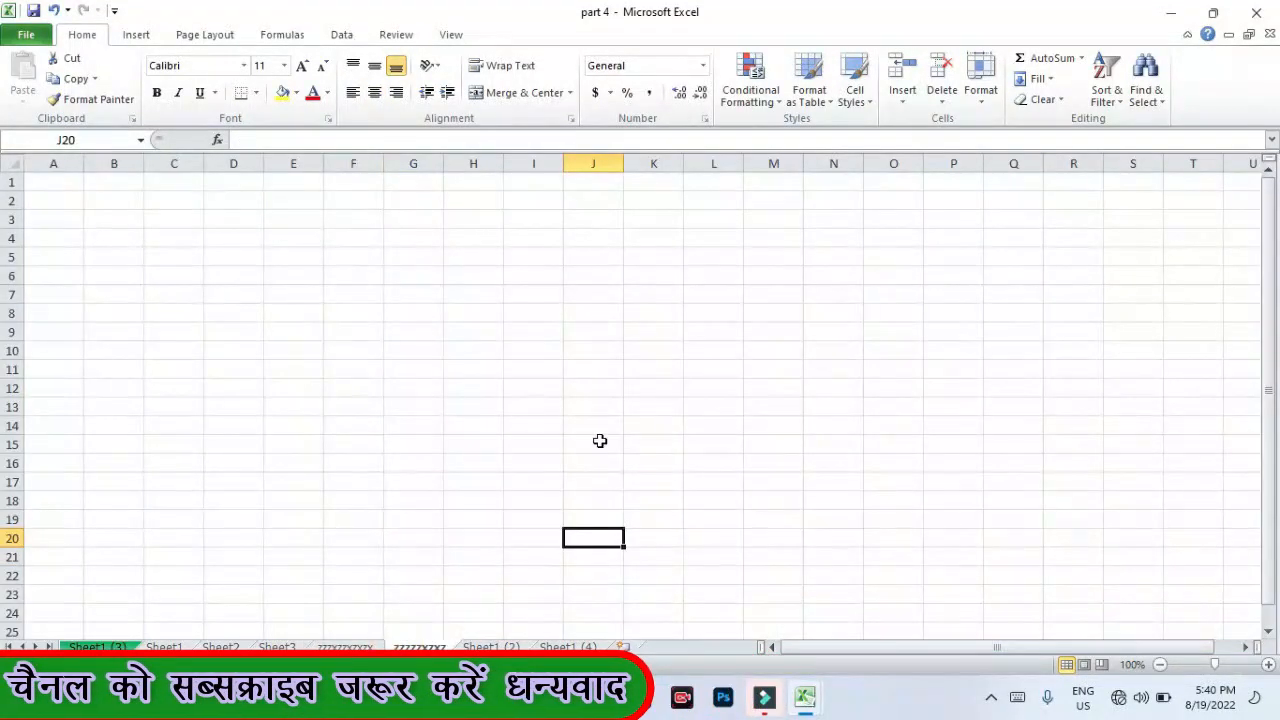
click(982, 95)
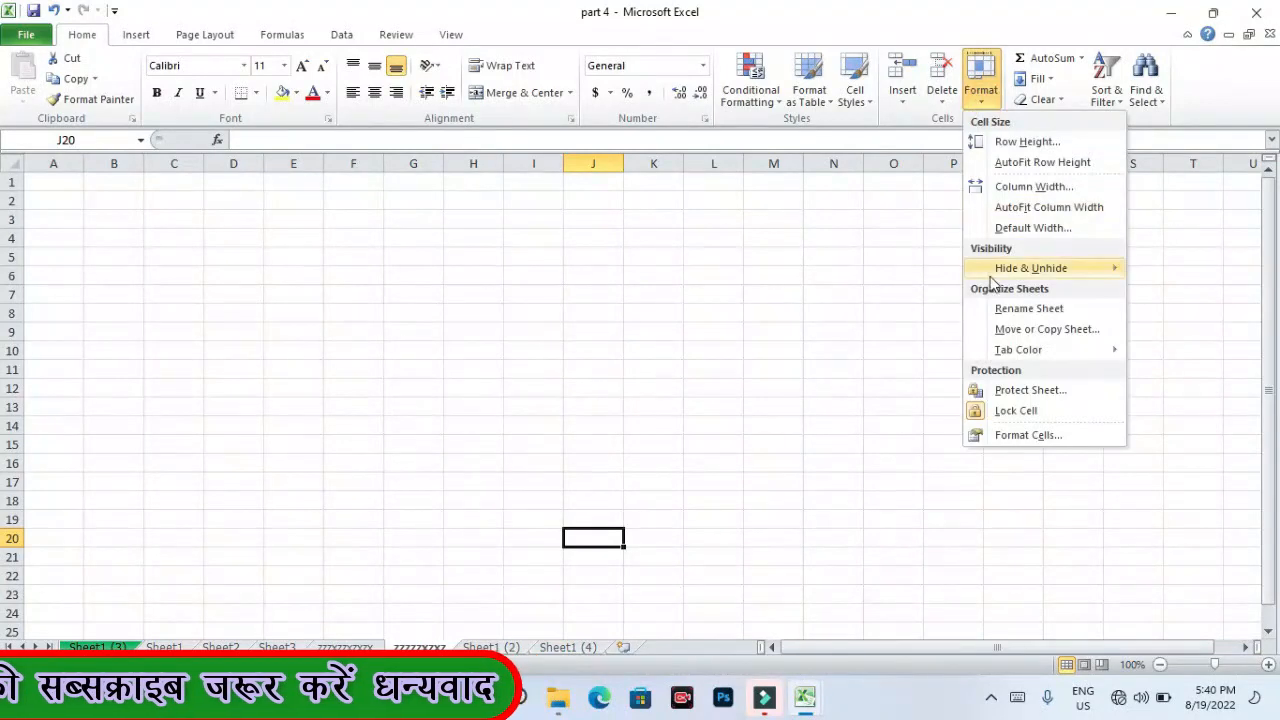
mouse_move(1008, 347)
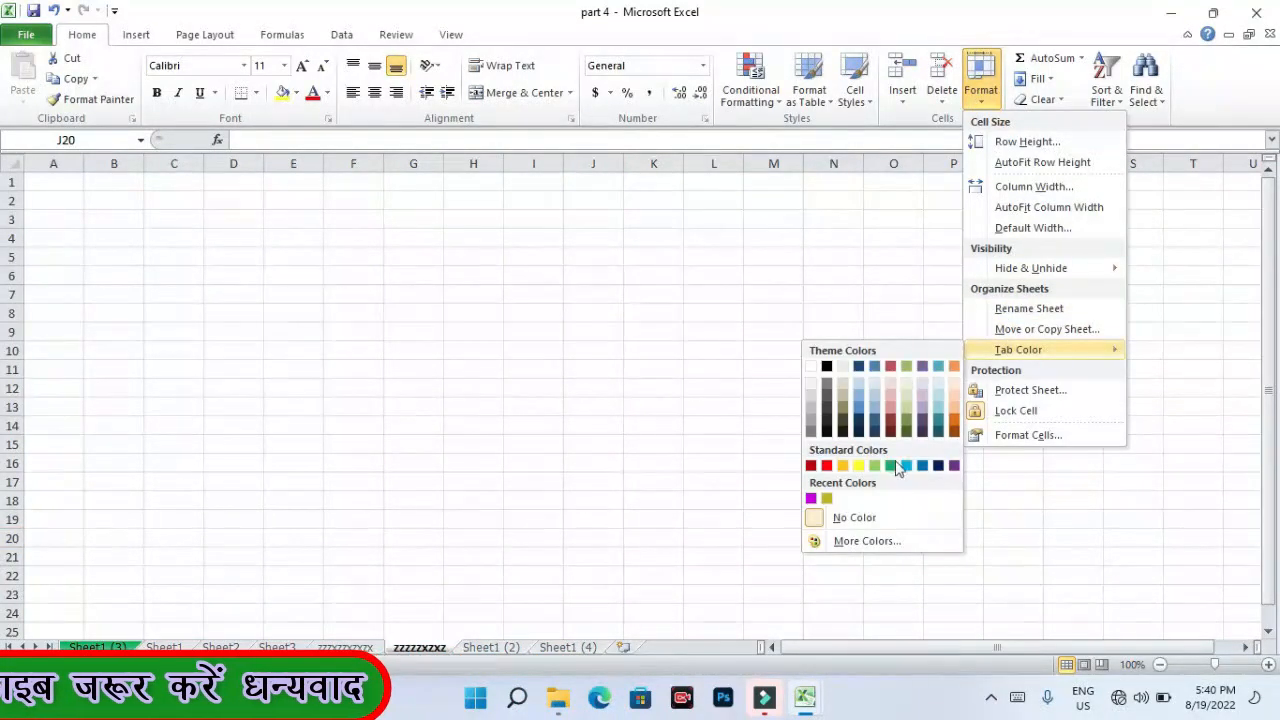
click(922, 466)
click(810, 446)
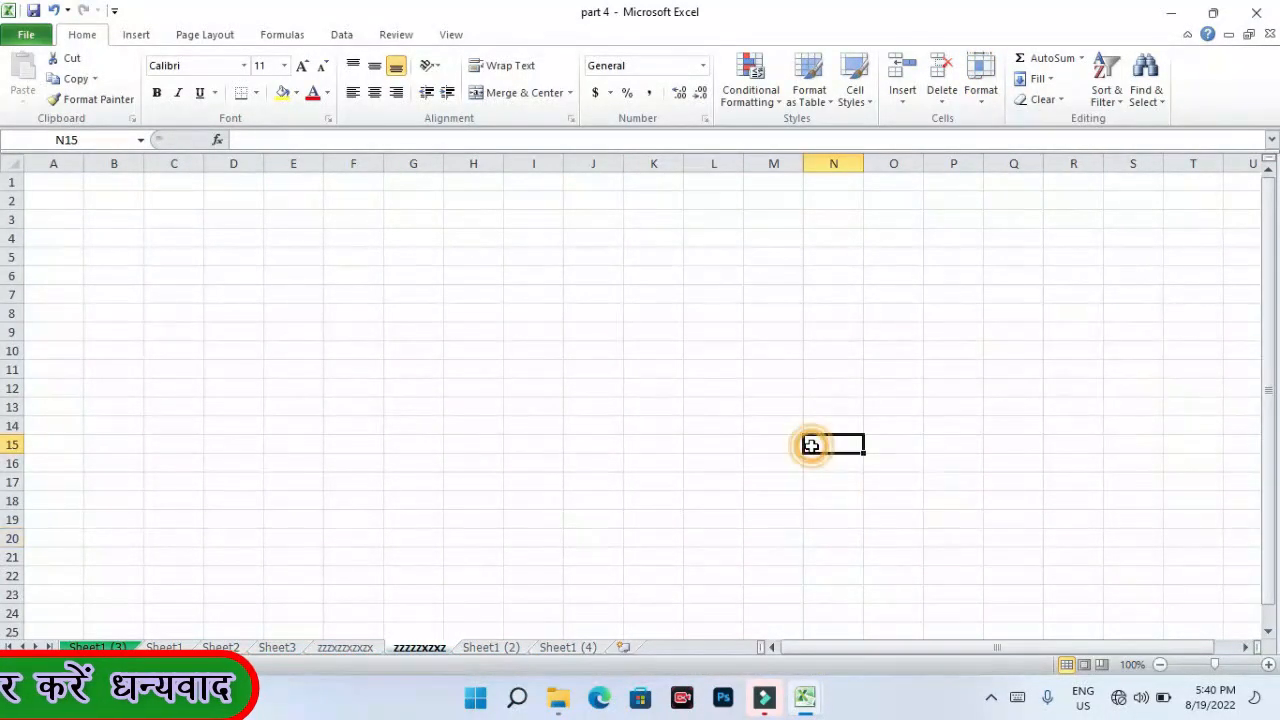
- Colour the Sheet1 (4) tab yellow and return to the Sheet1 (2) score table
click(493, 649)
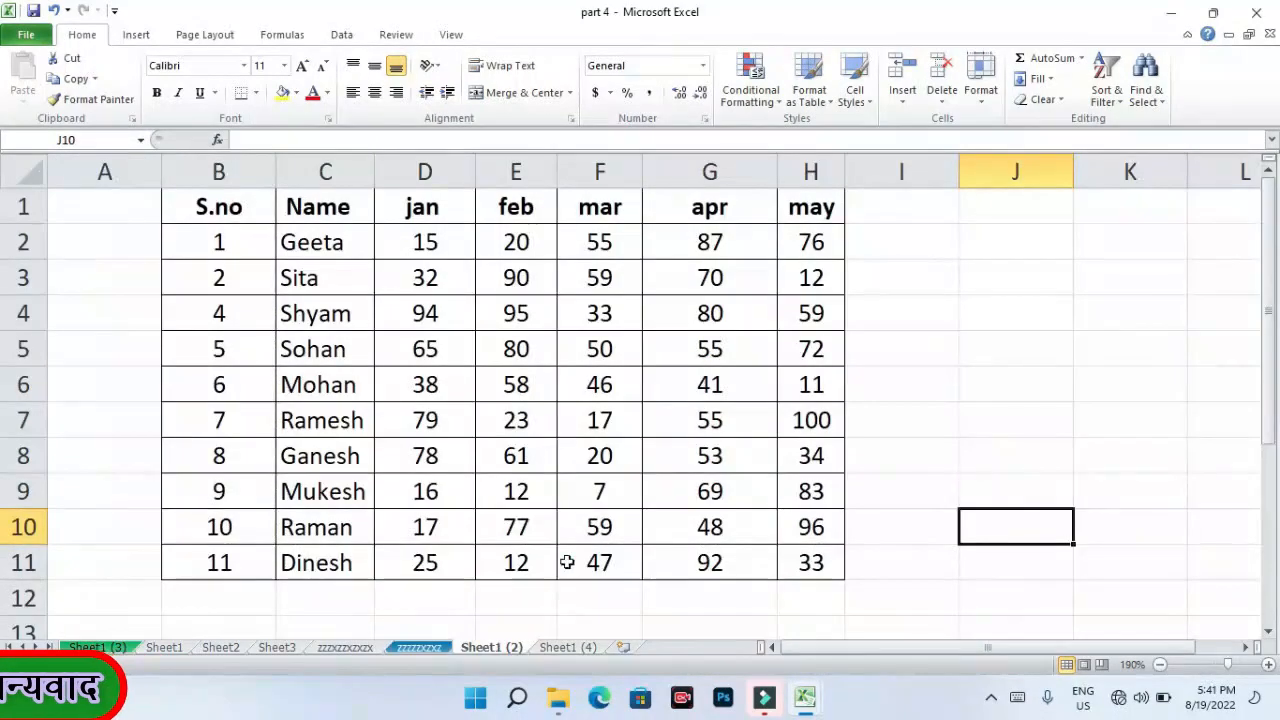
right_click(568, 645)
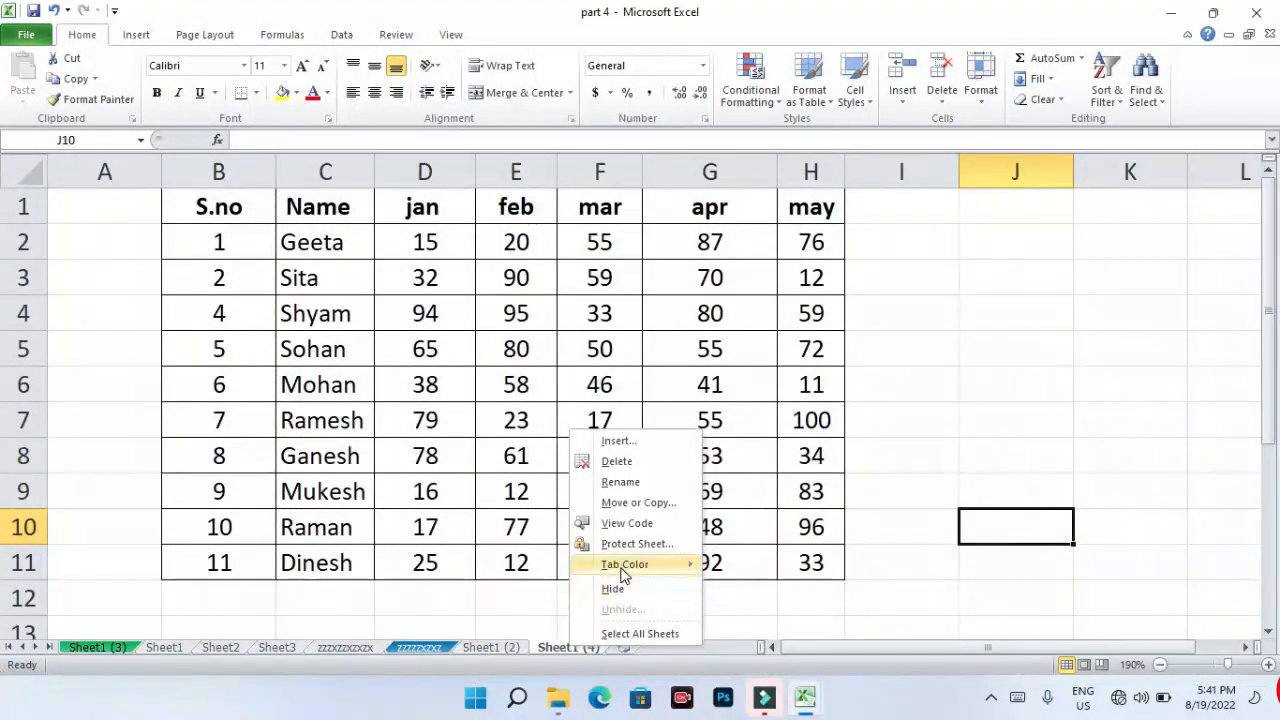
mouse_move(640, 564)
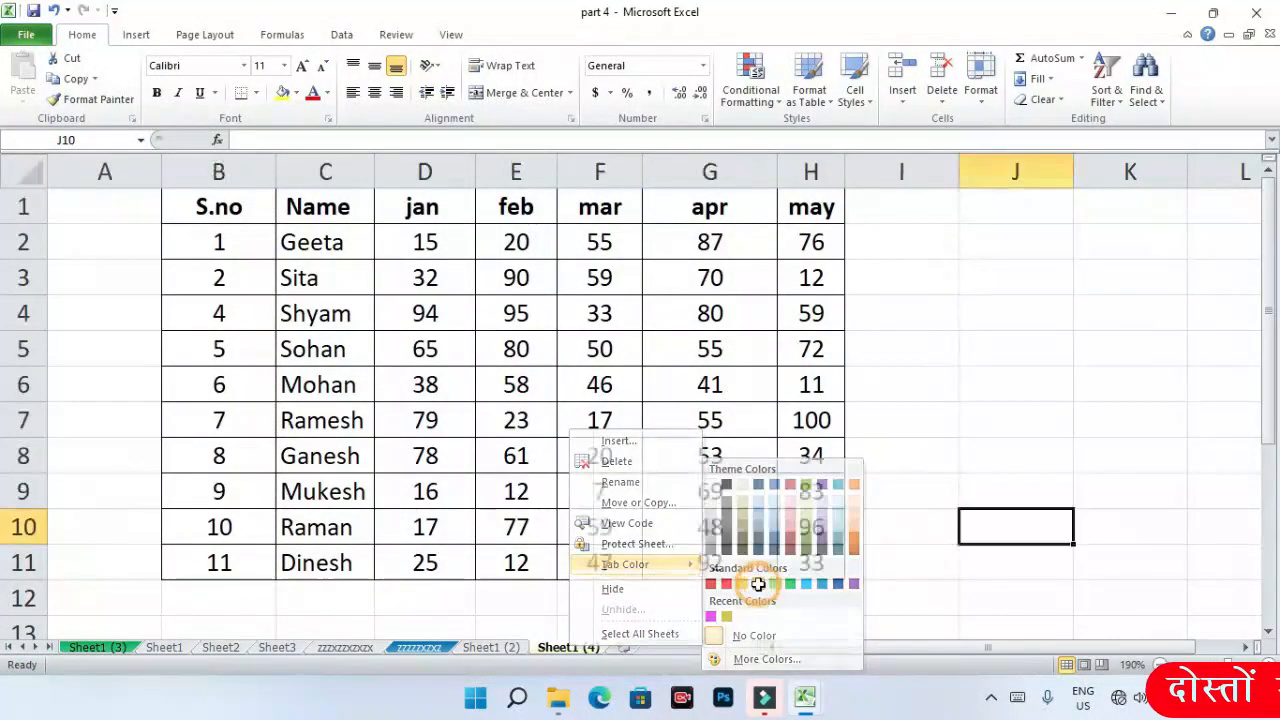
click(883, 582)
click(490, 647)
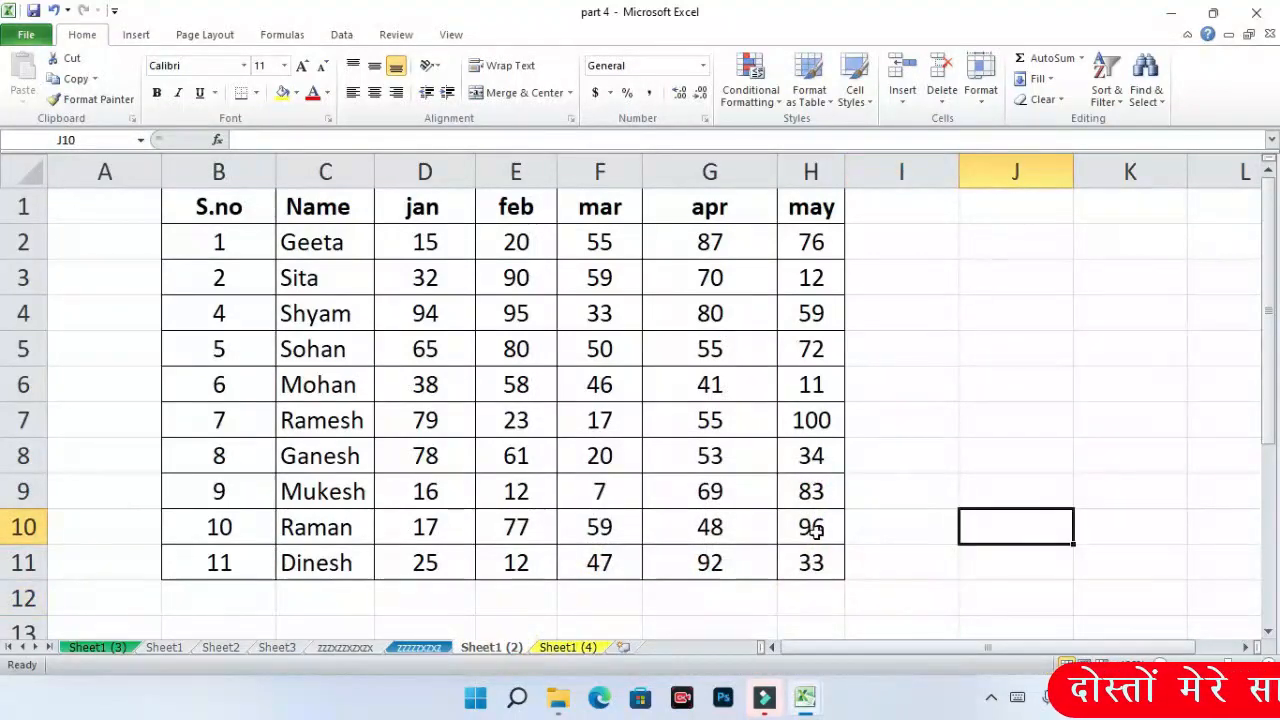
click(985, 104)
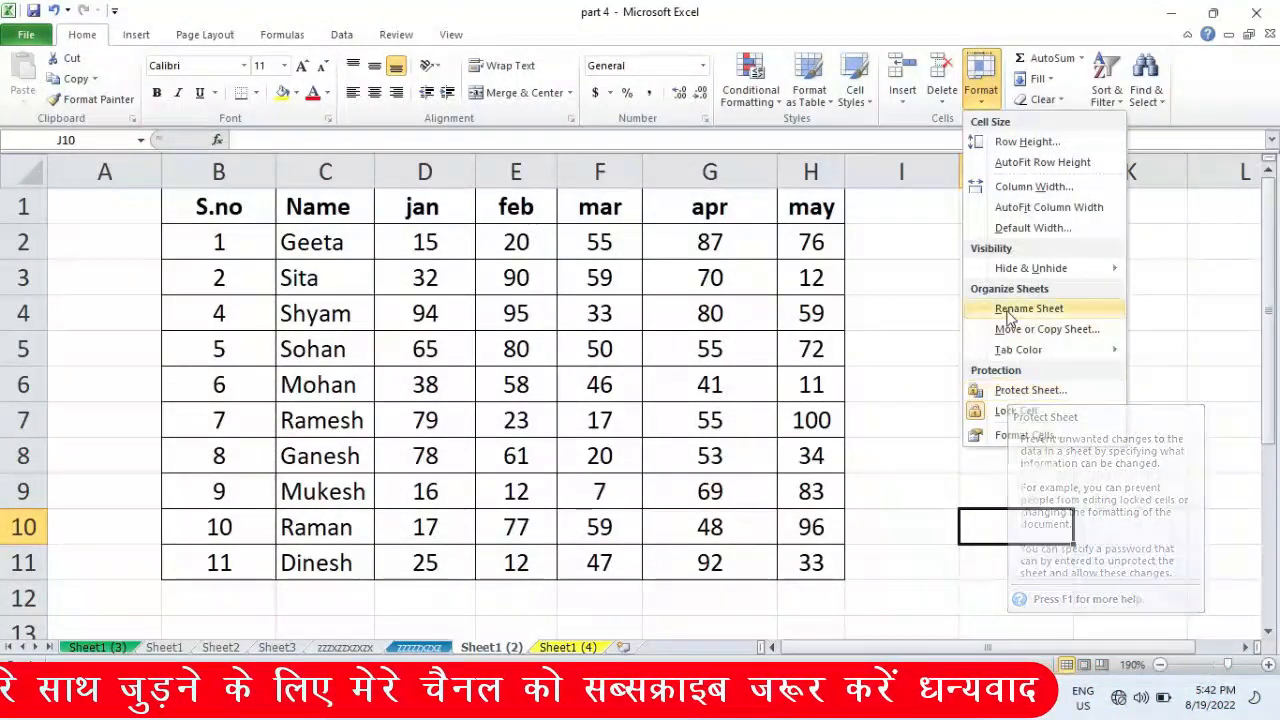
click(745, 261)
click(320, 242)
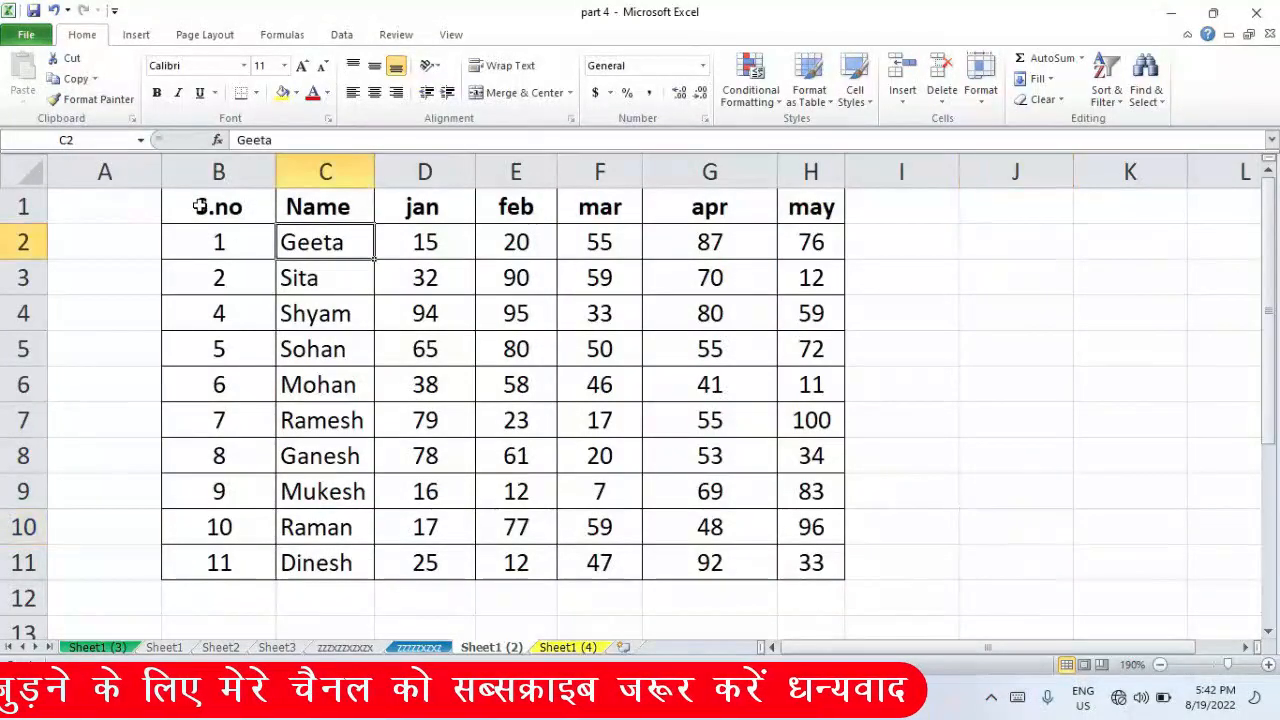
drag(200, 203, 815, 562)
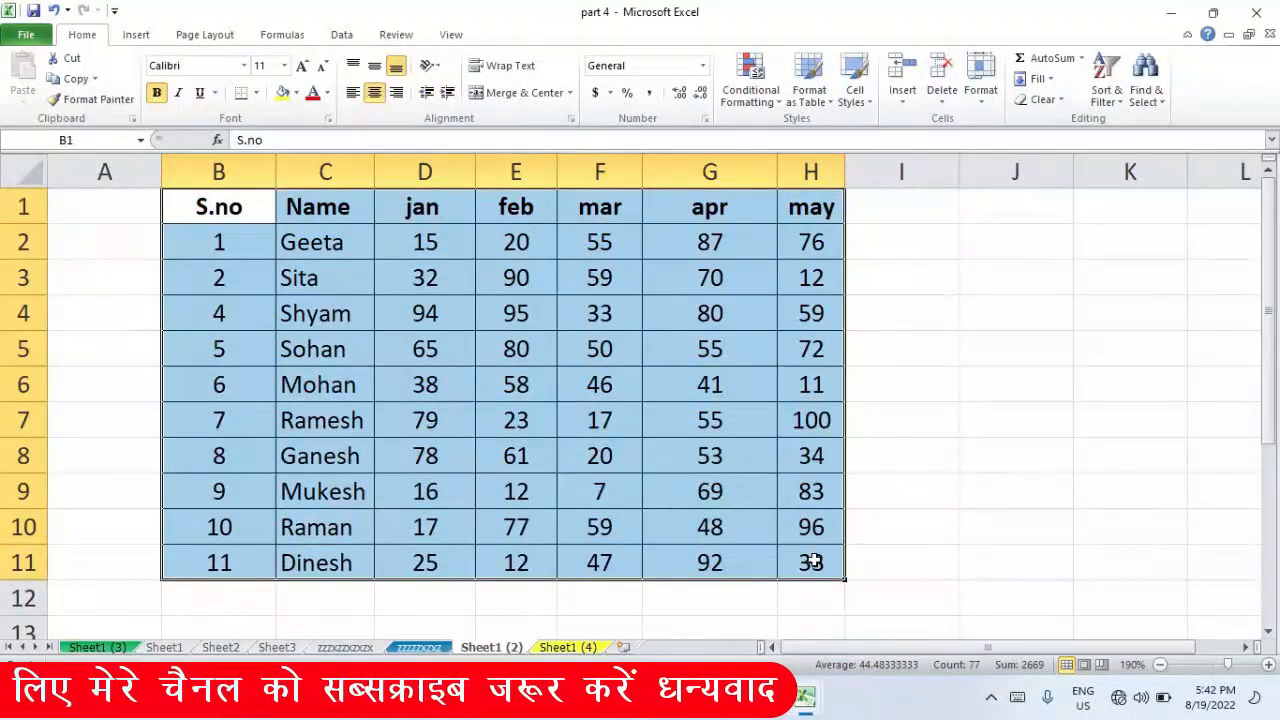
- Enter 454 in G5, then undo it to keep the original value
click(727, 348)
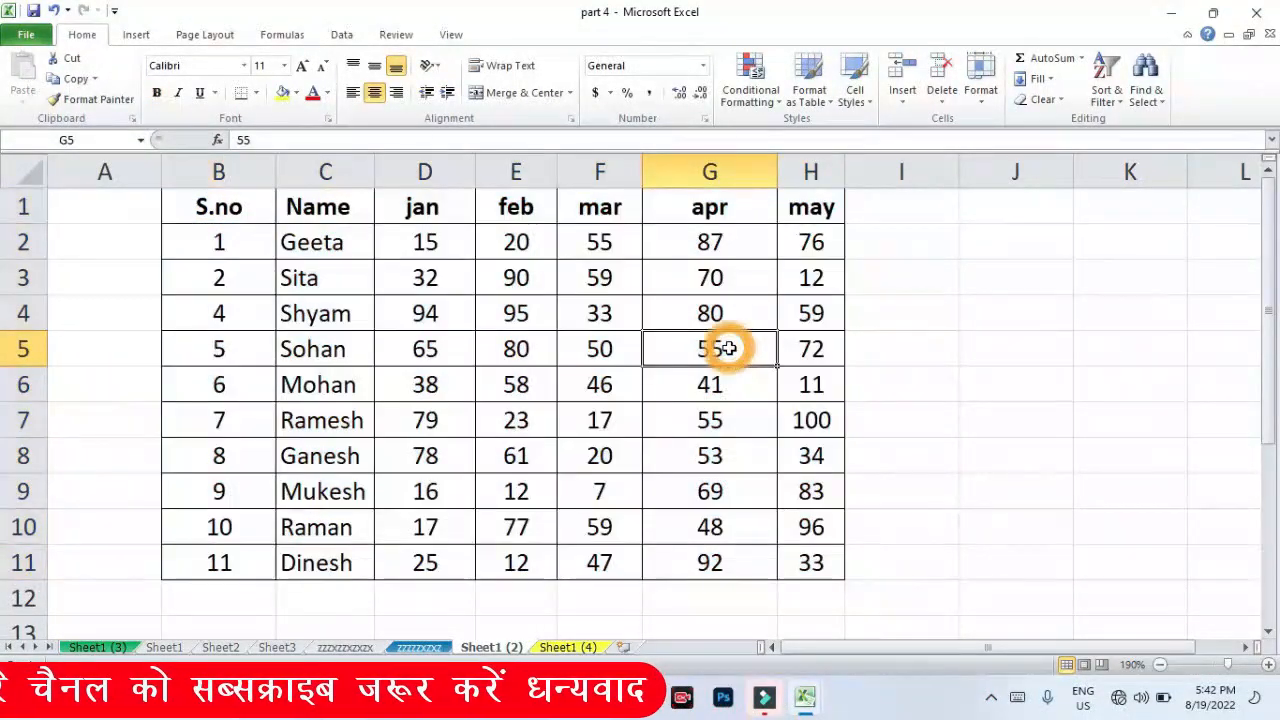
text(45454545)
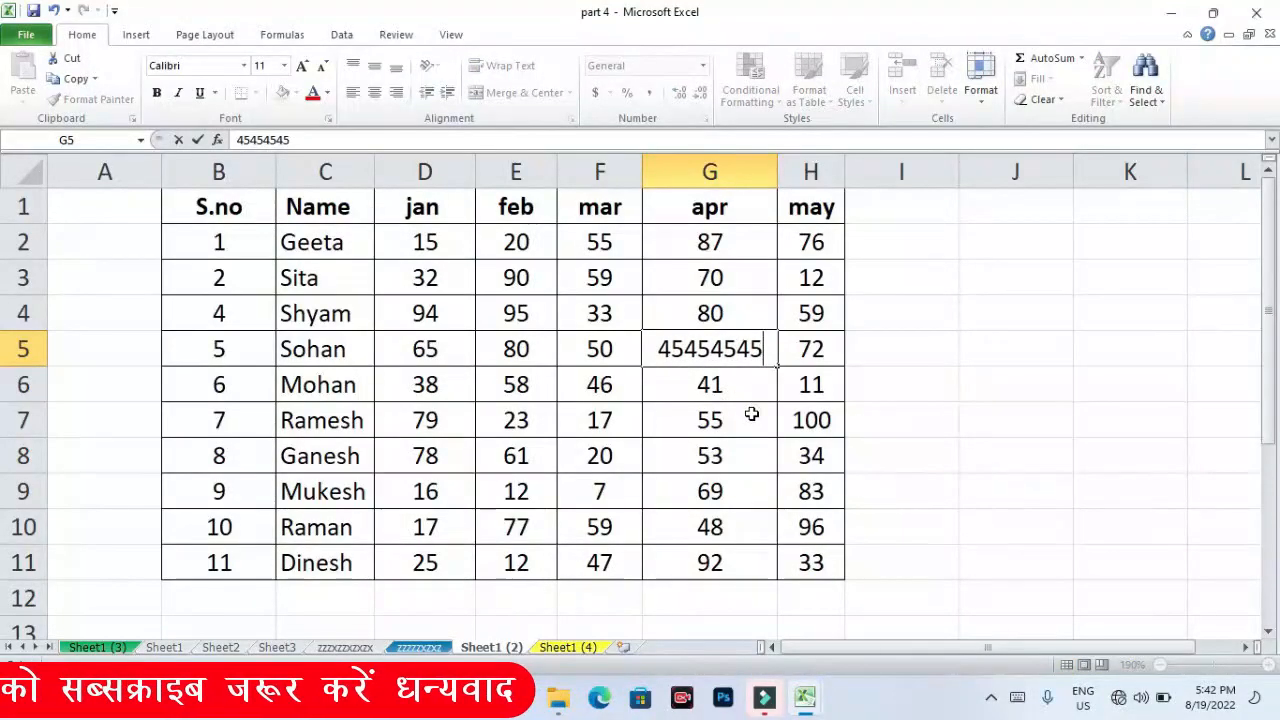
click(751, 413)
key(ctrl+z)
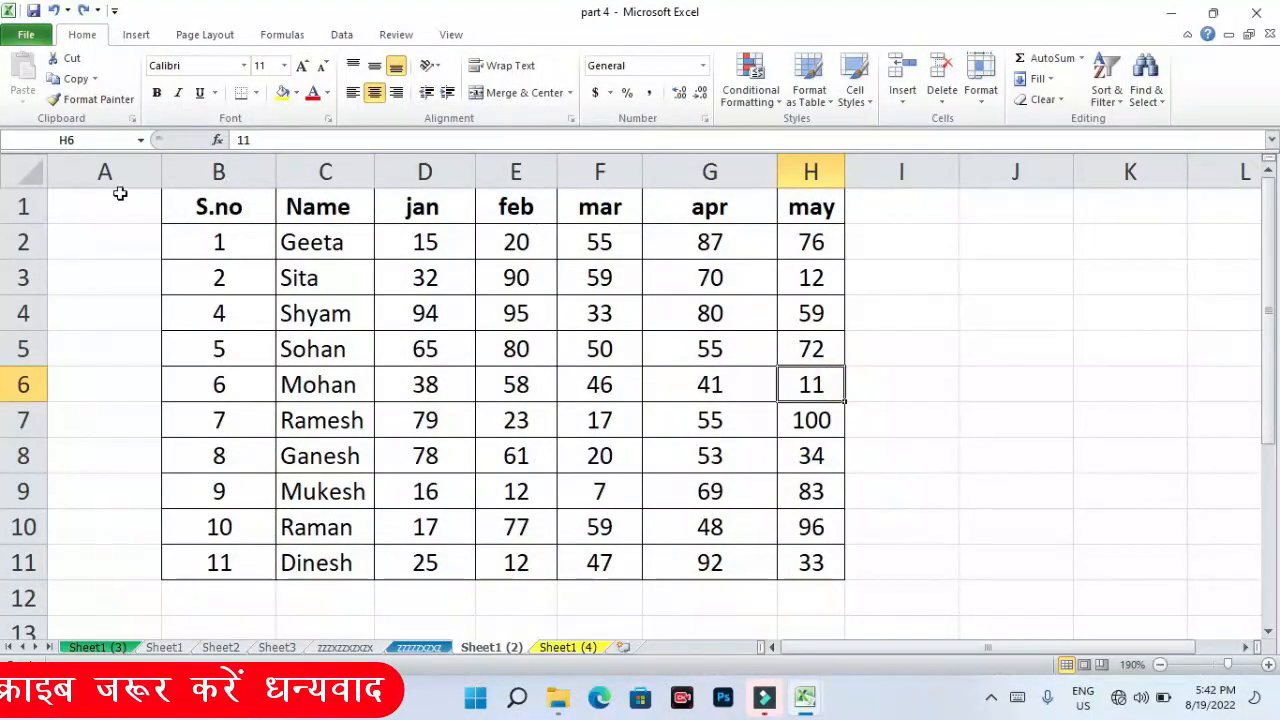
- Protect Sheet1 (2) with a password, entering it twice to confirm
click(981, 88)
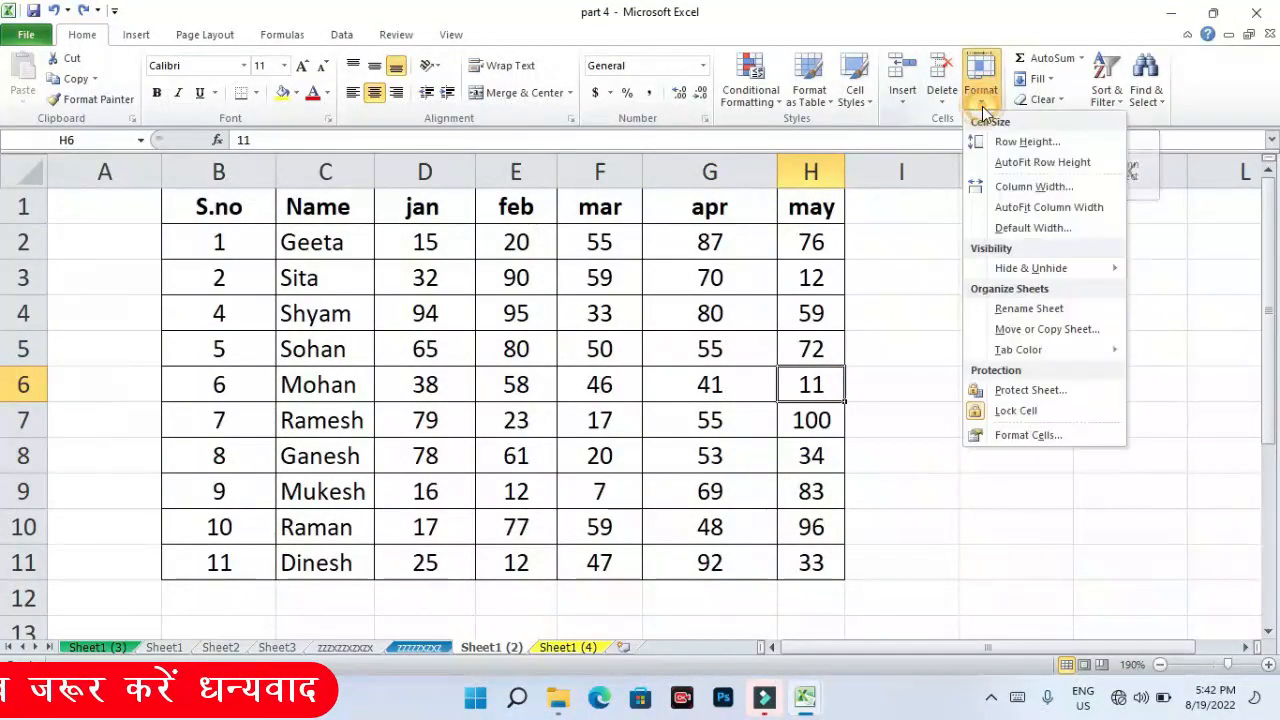
click(1015, 391)
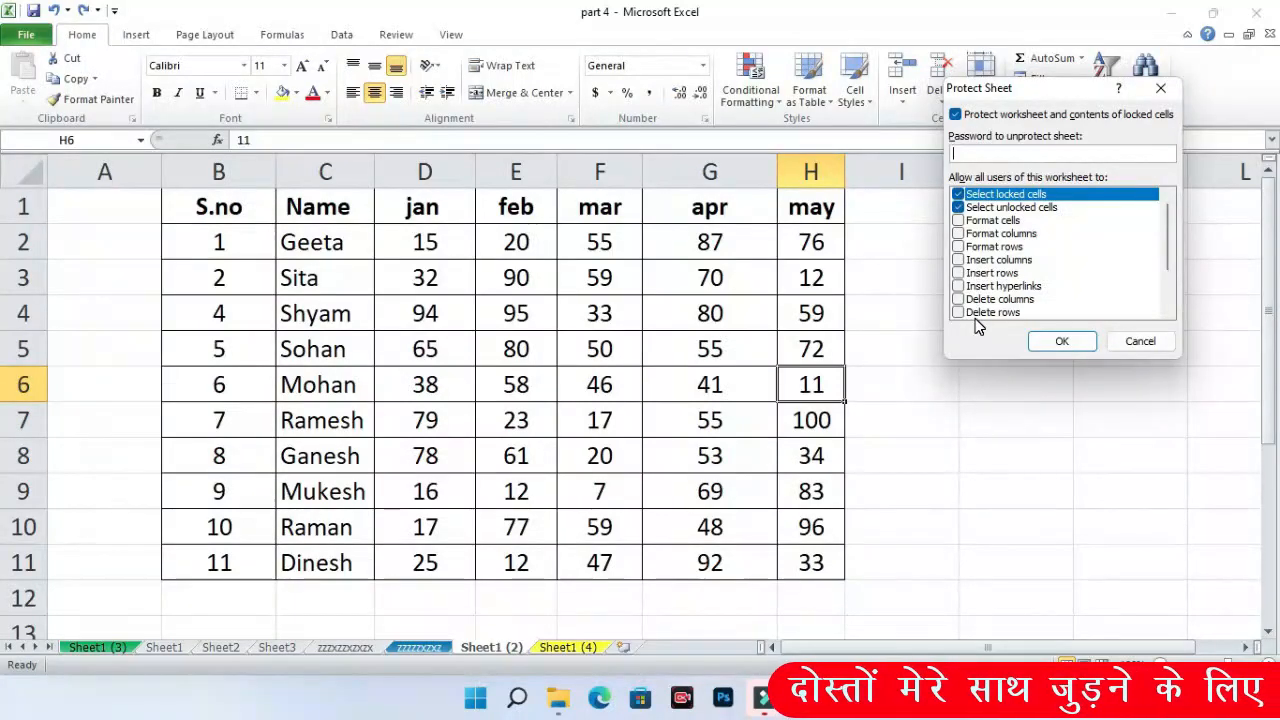
drag(1005, 88, 995, 181)
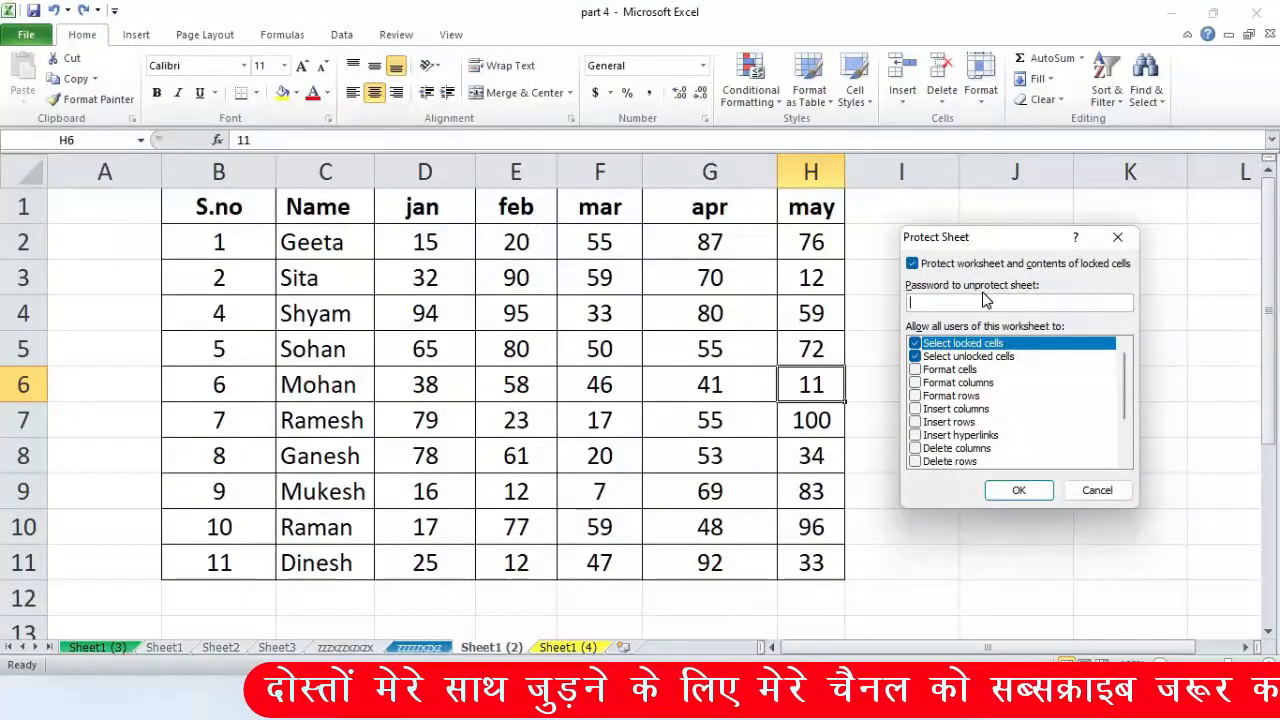
click(976, 307)
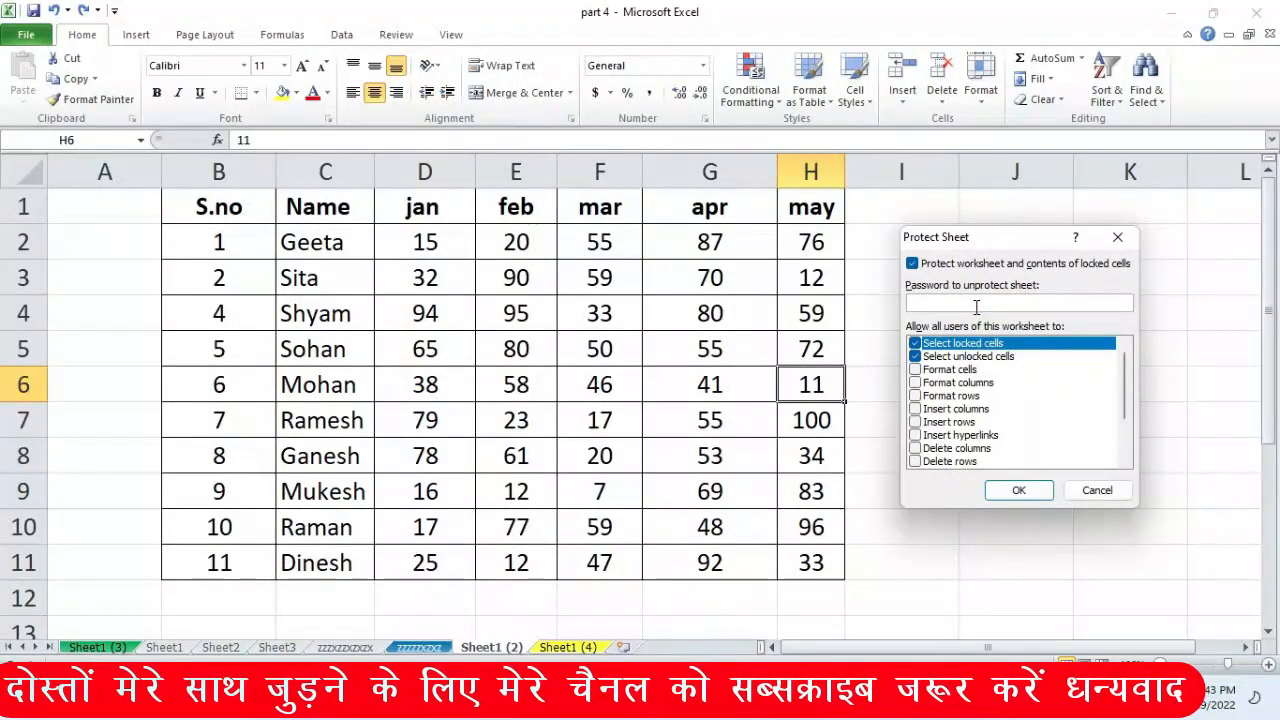
text(12345)
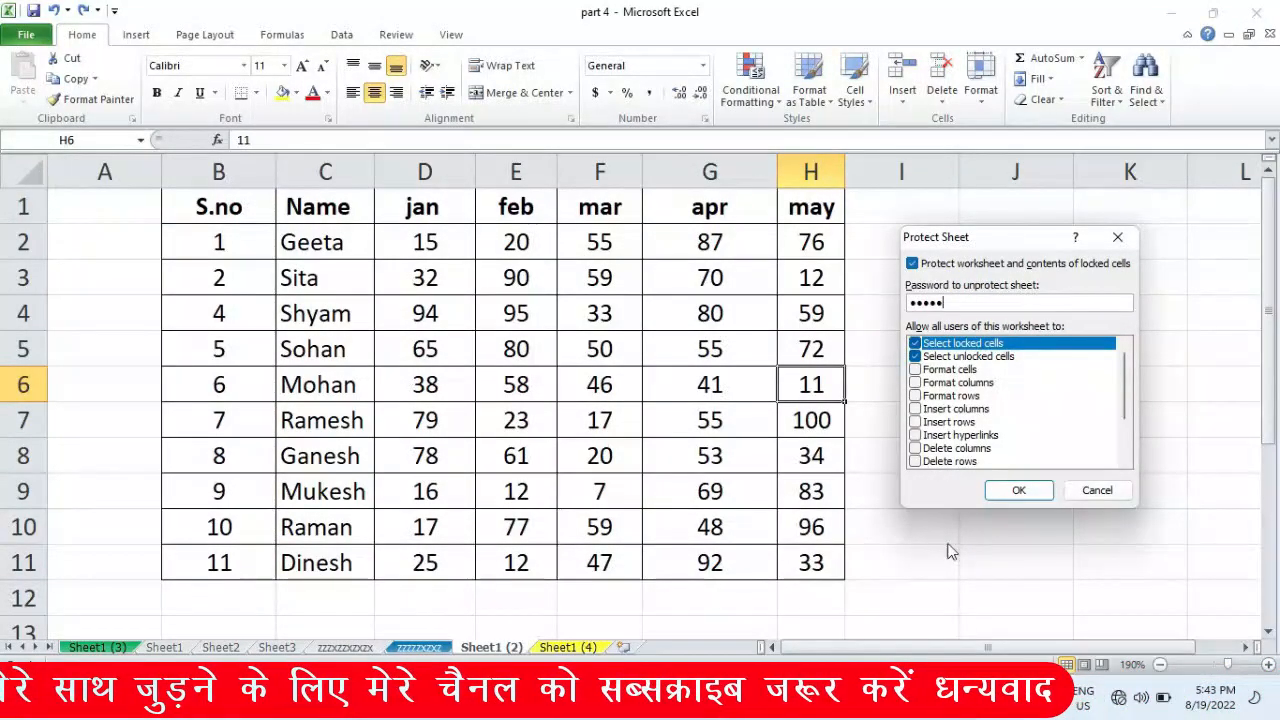
click(1018, 490)
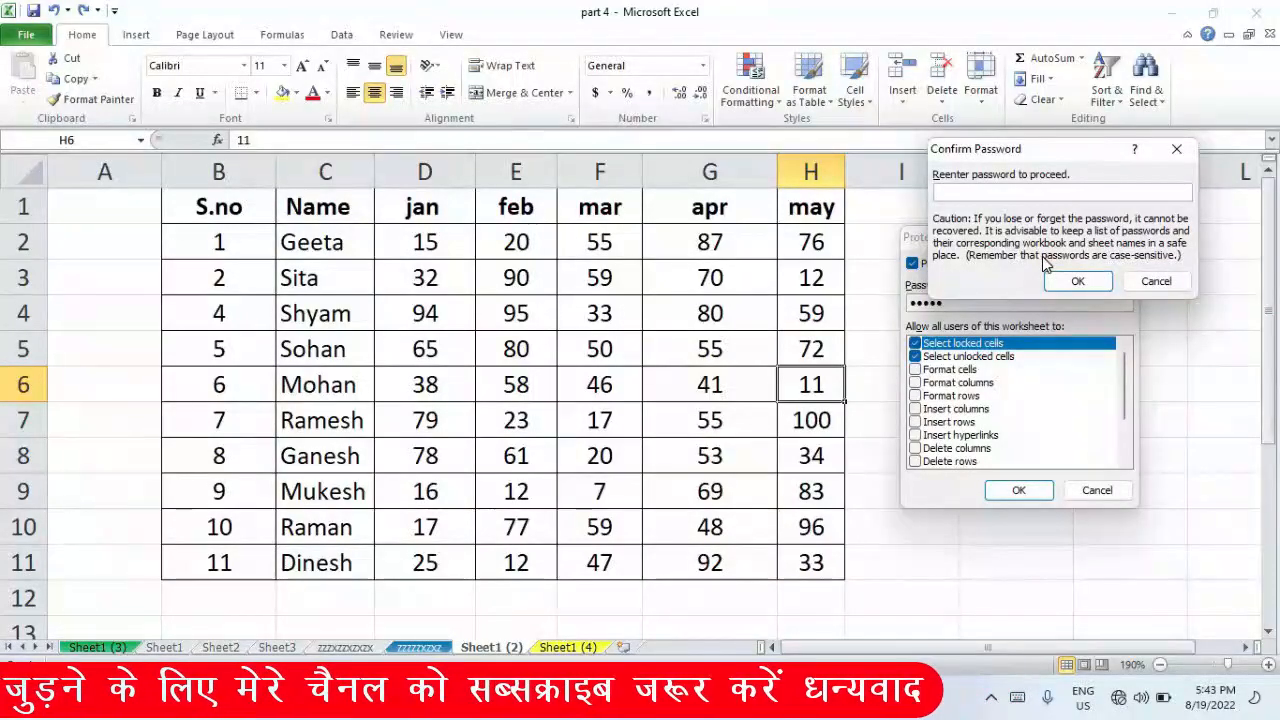
text(12345)
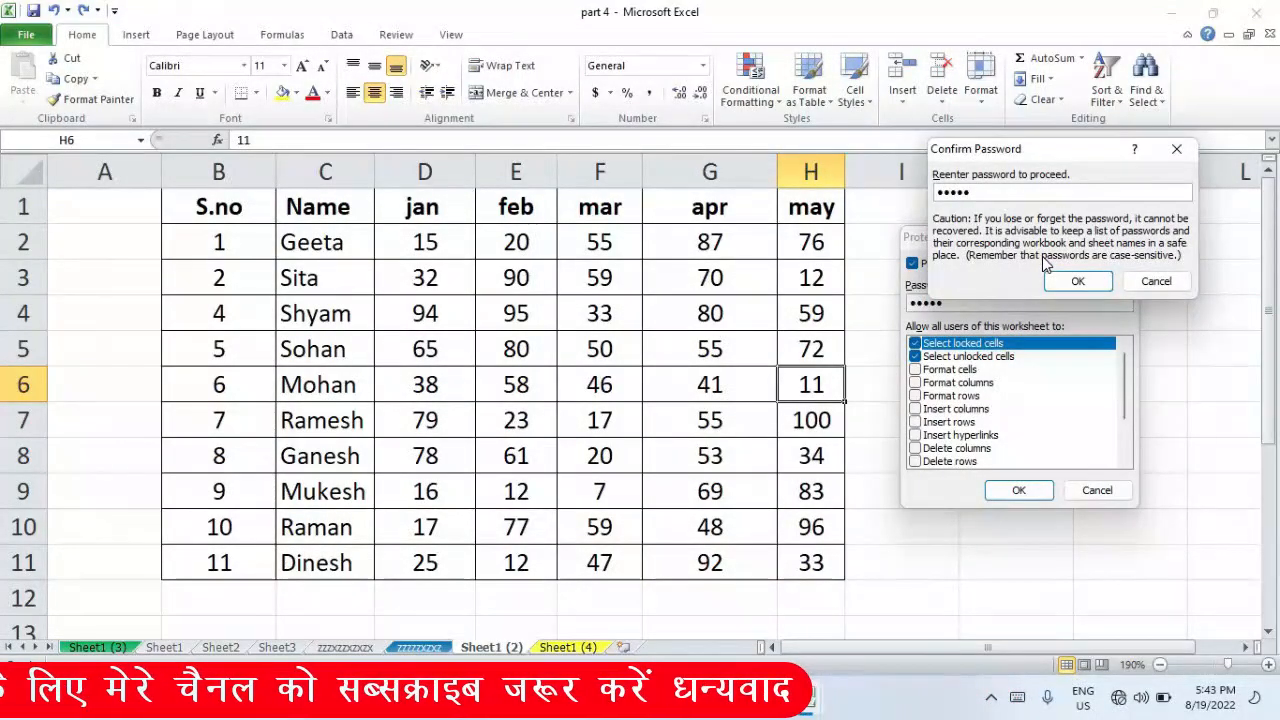
key(Return)
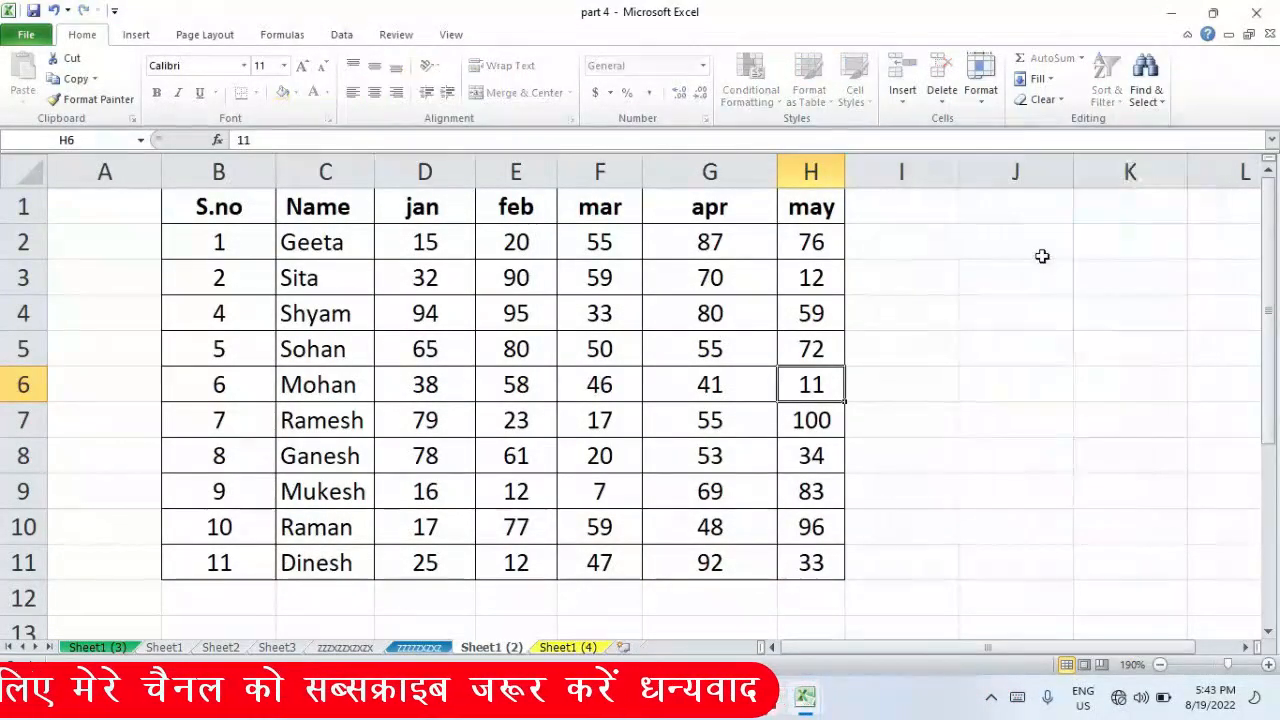
click(661, 288)
click(748, 386)
click(810, 316)
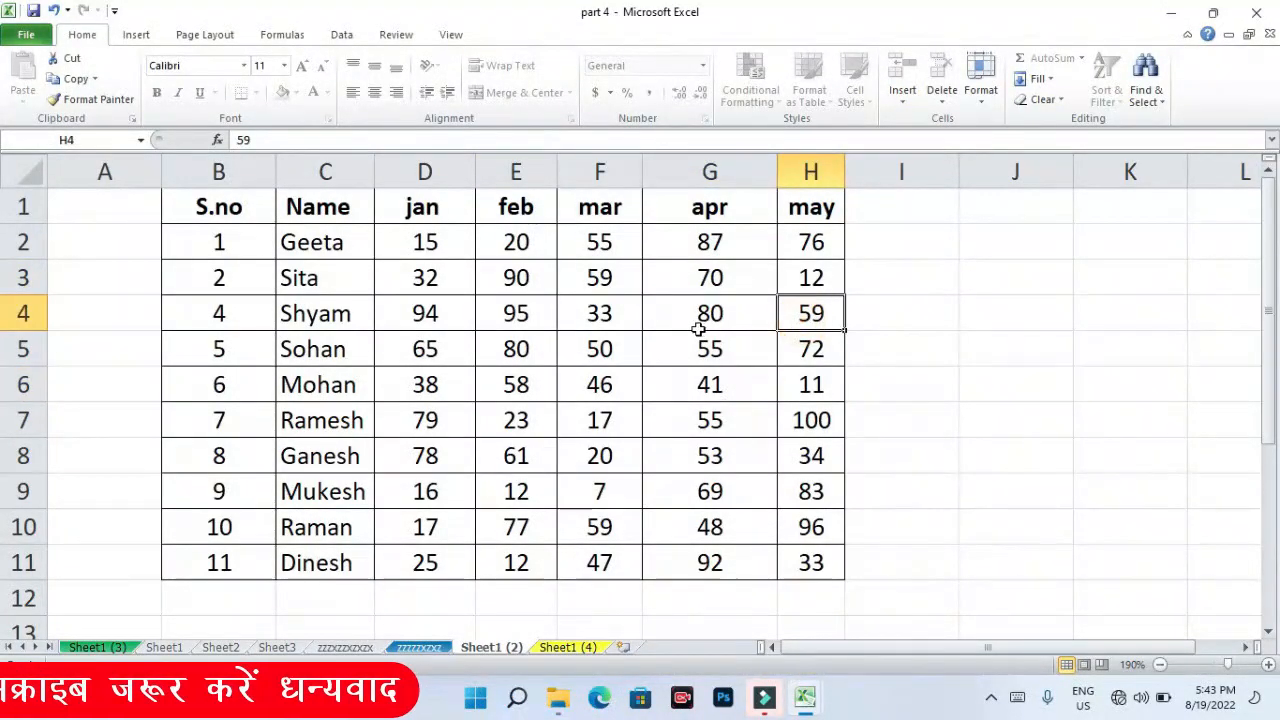
click(710, 428)
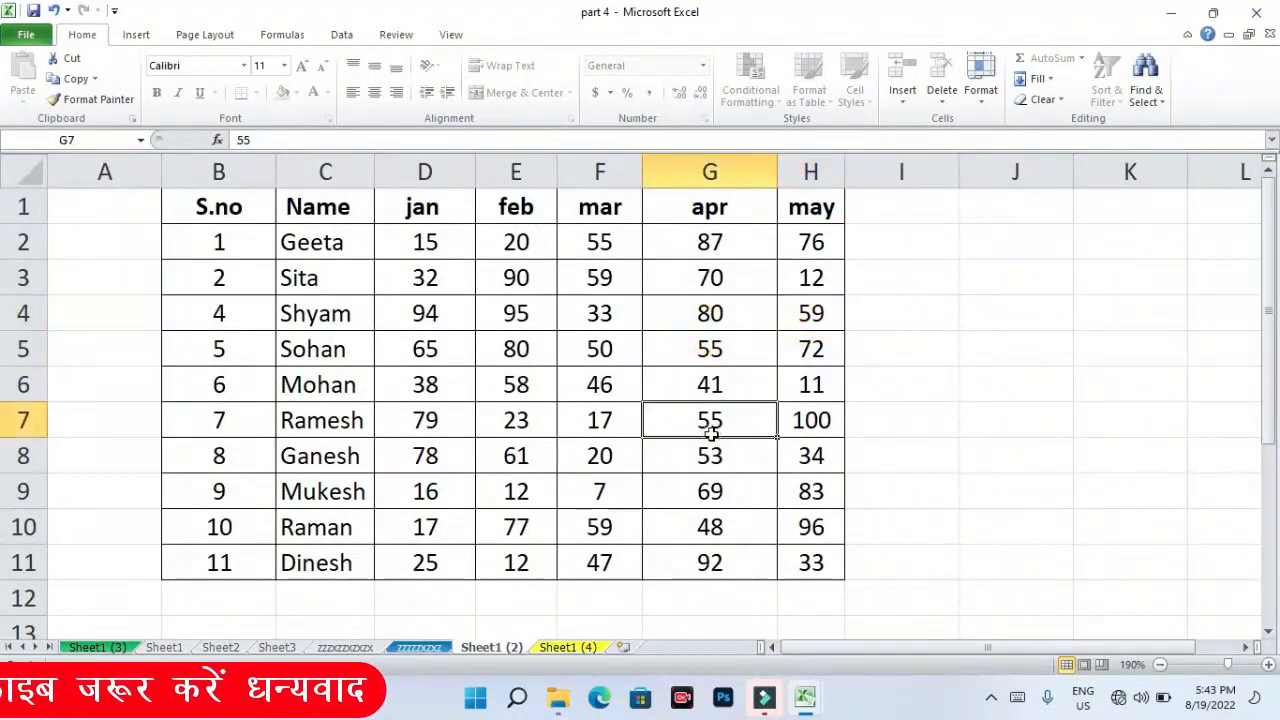
click(709, 318)
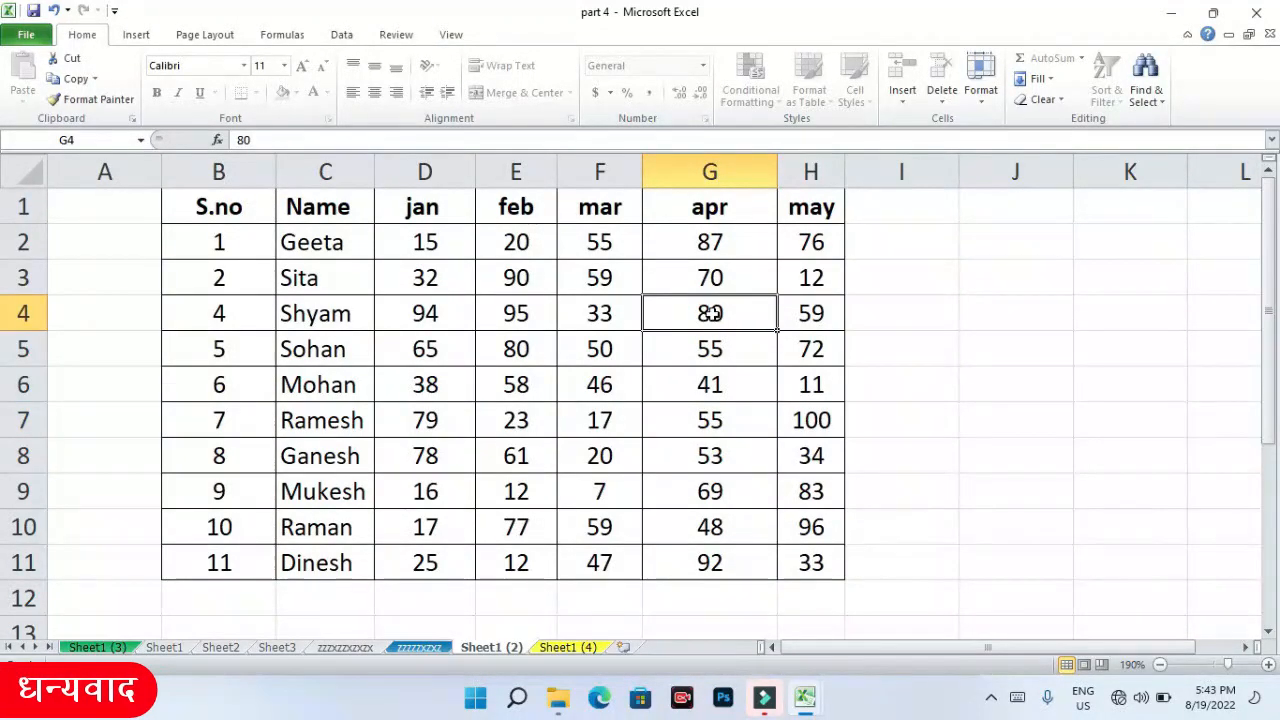
right_click(711, 314)
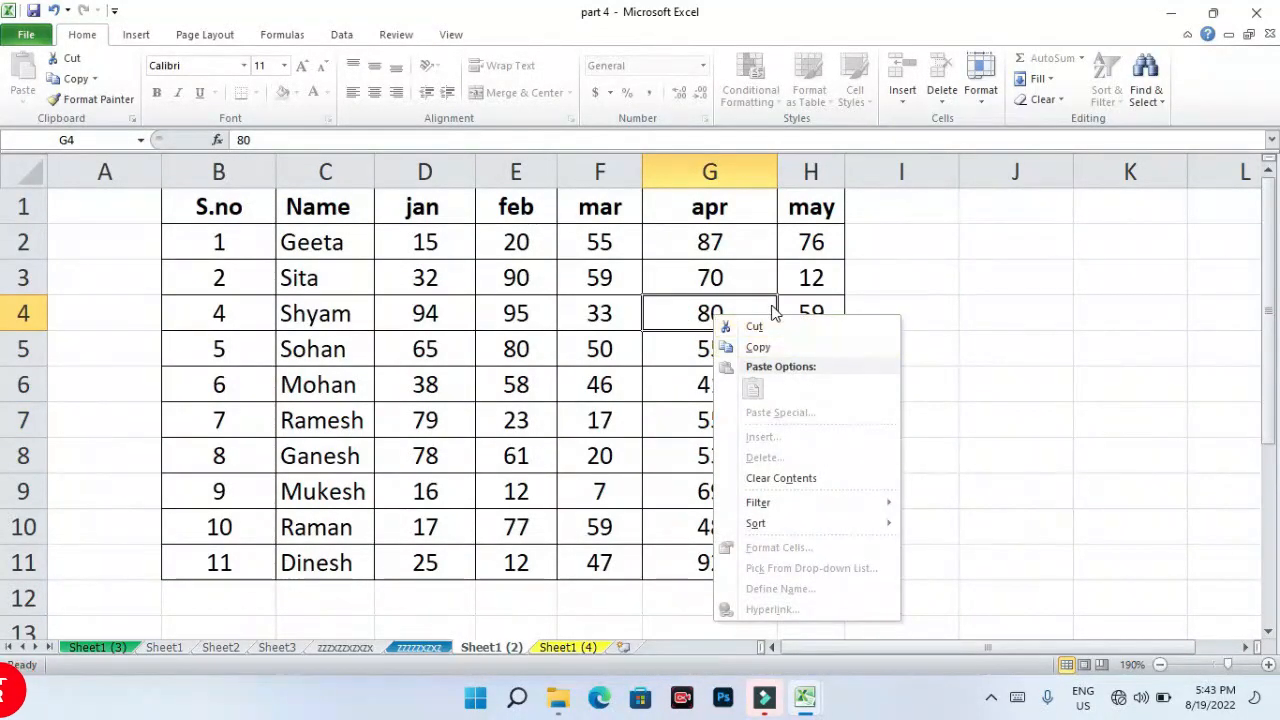
click(760, 452)
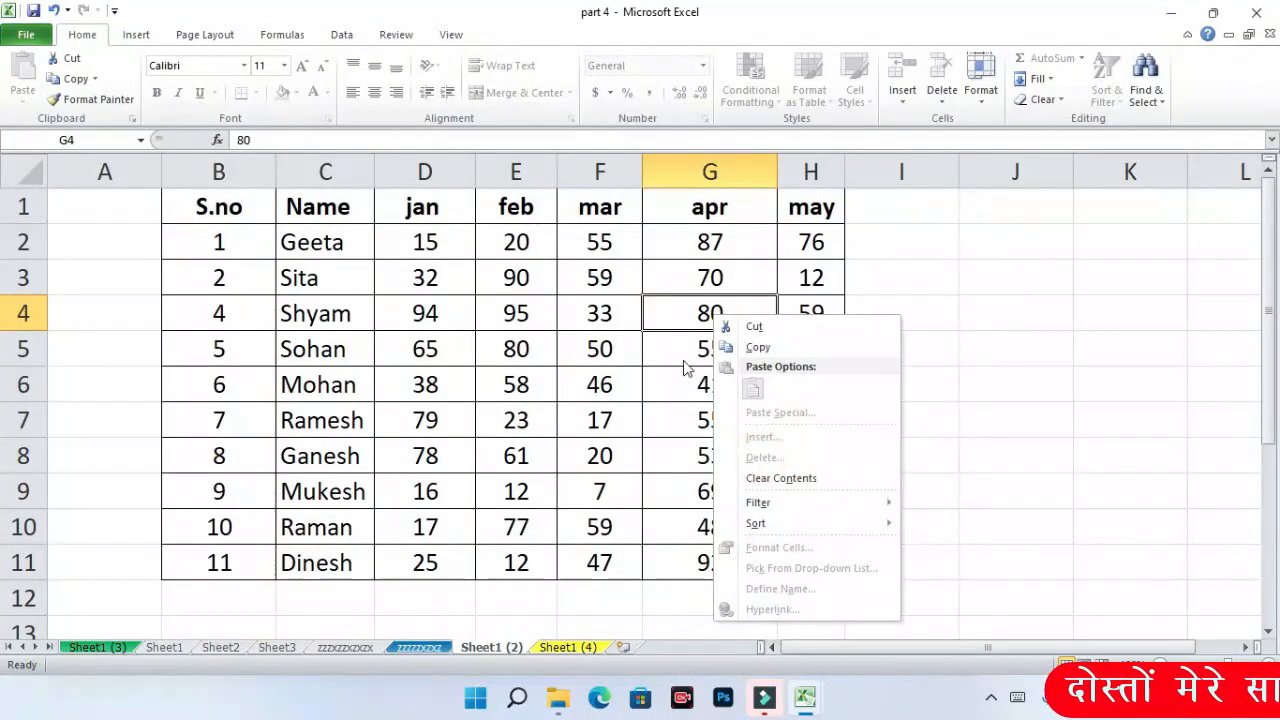
click(685, 312)
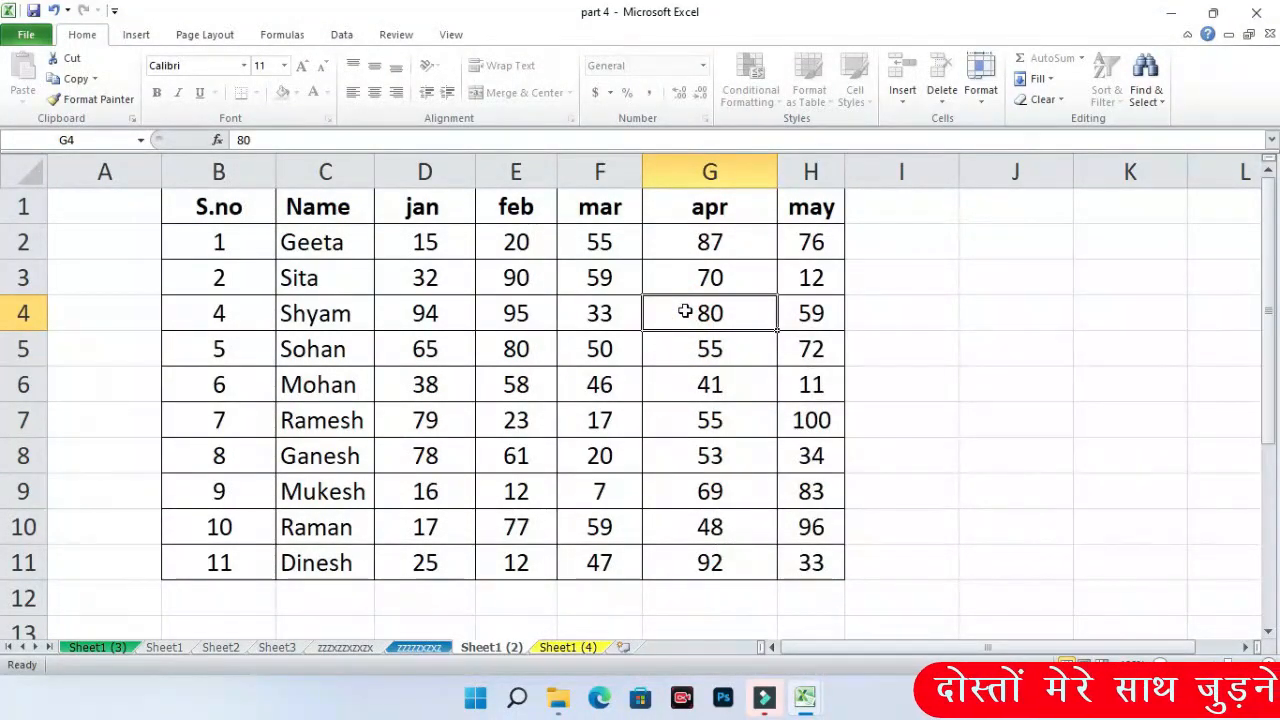
key(Delete)
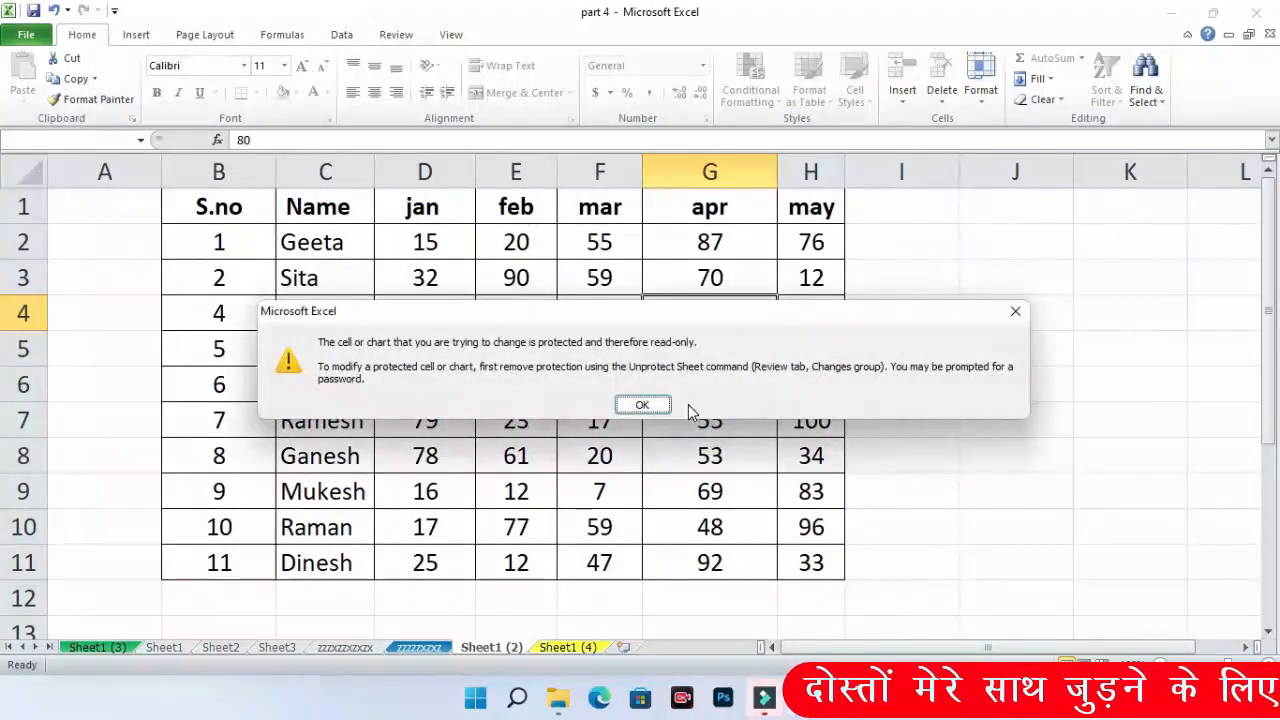
drag(680, 322, 892, 288)
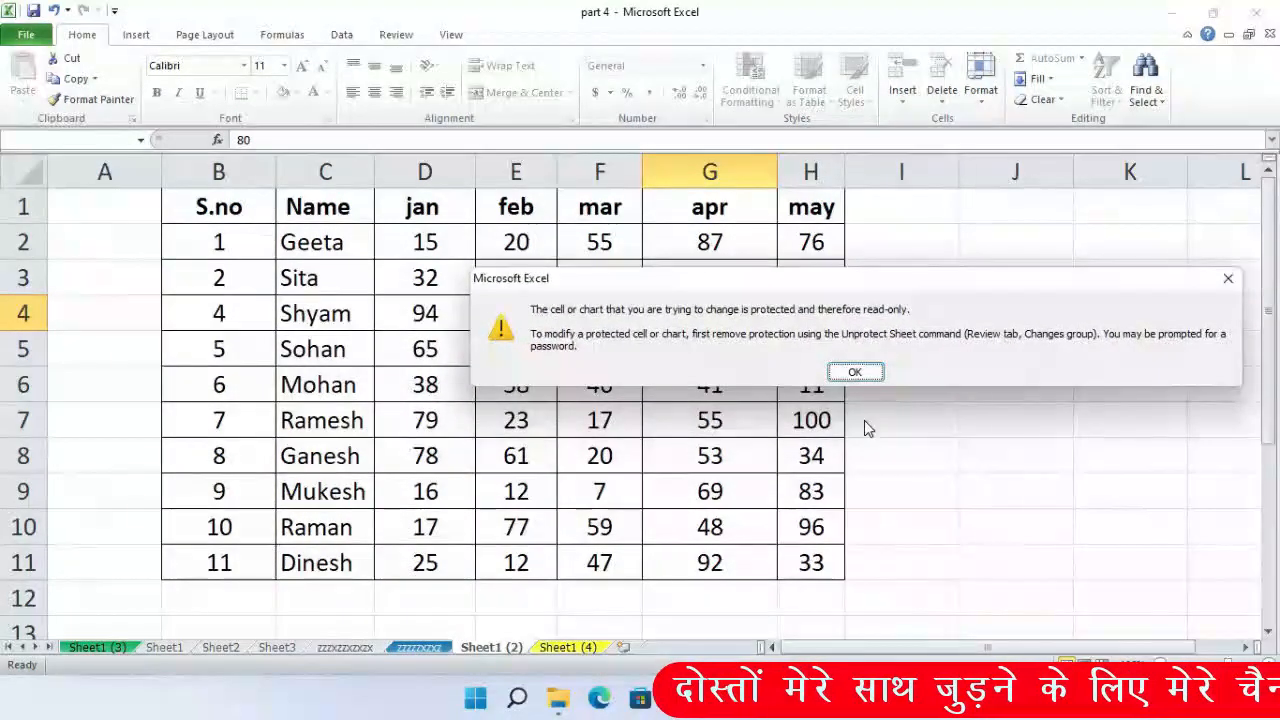
drag(1086, 286, 877, 297)
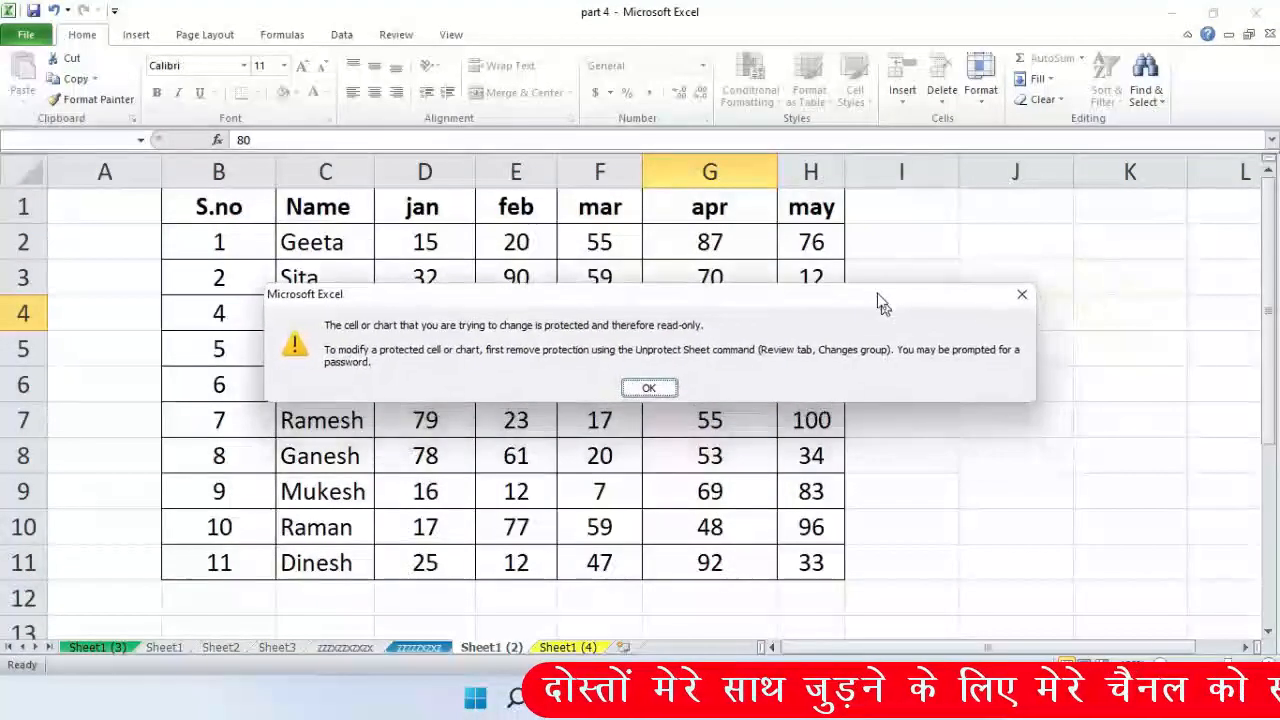
click(1020, 293)
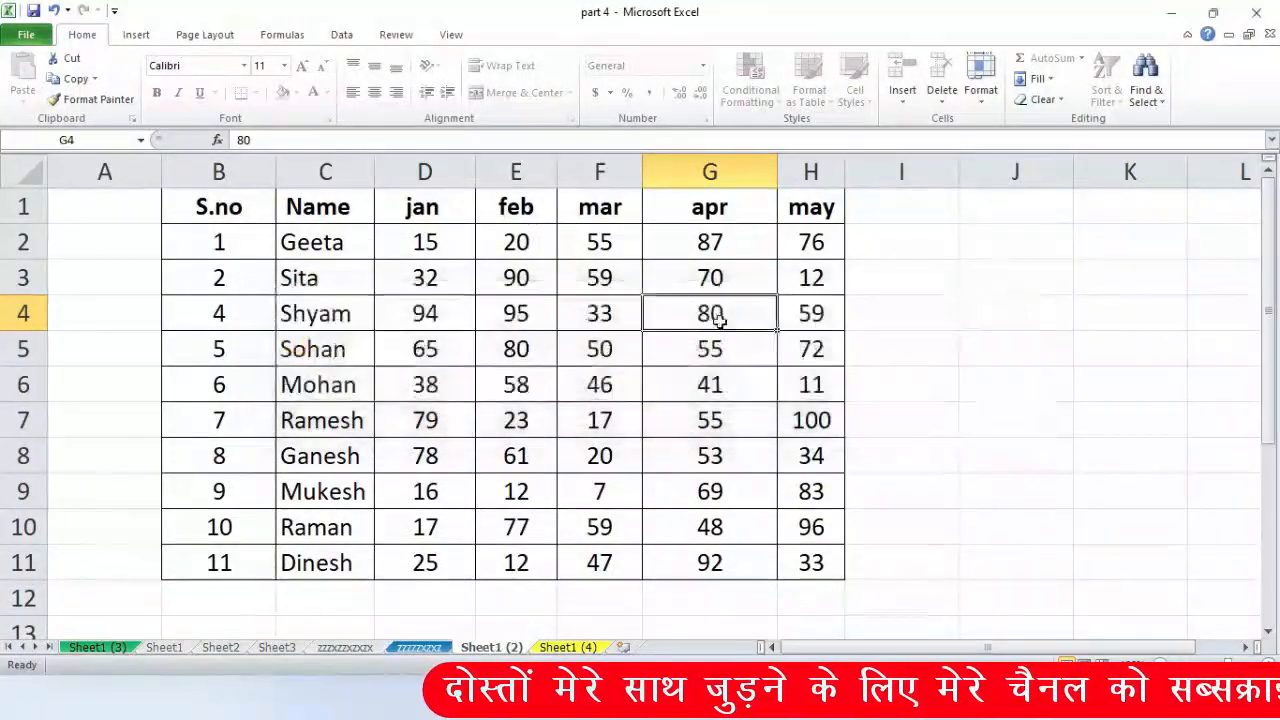
click(688, 372)
key(Right)
click(980, 80)
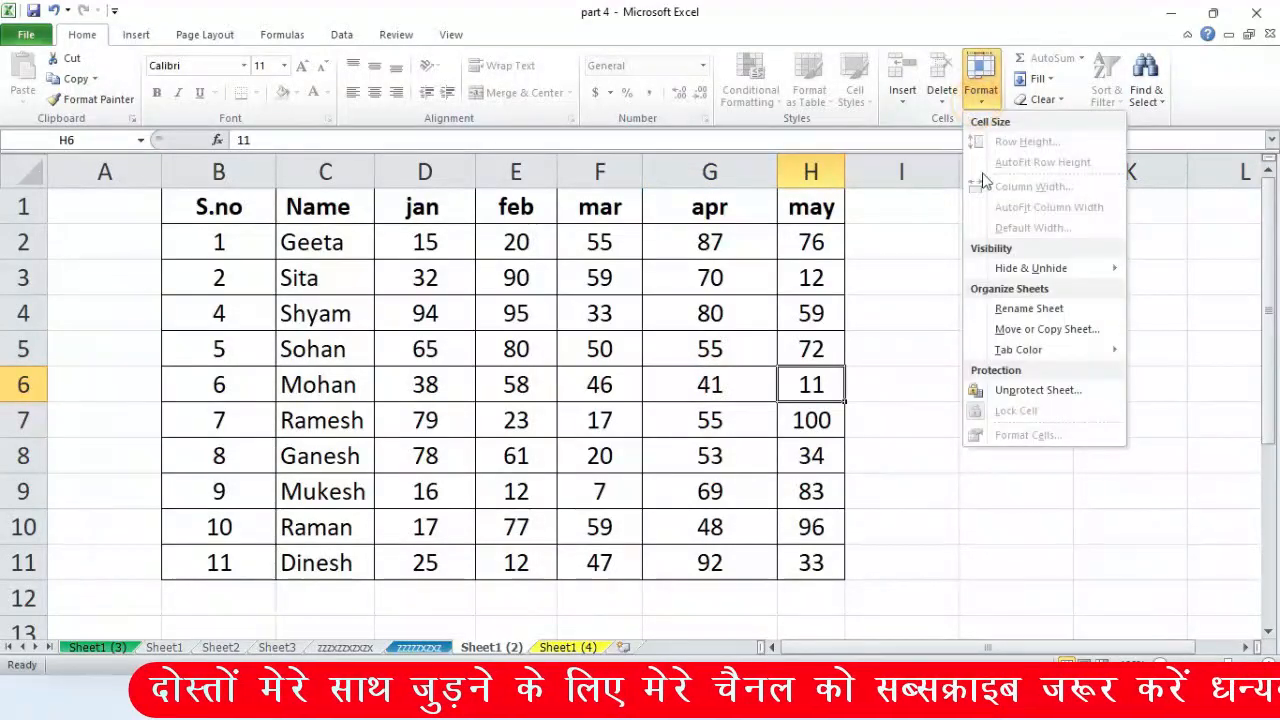
- Protect Sheet1 (4) with a password, re-entering it to confirm
click(666, 597)
click(900, 597)
right_click(568, 648)
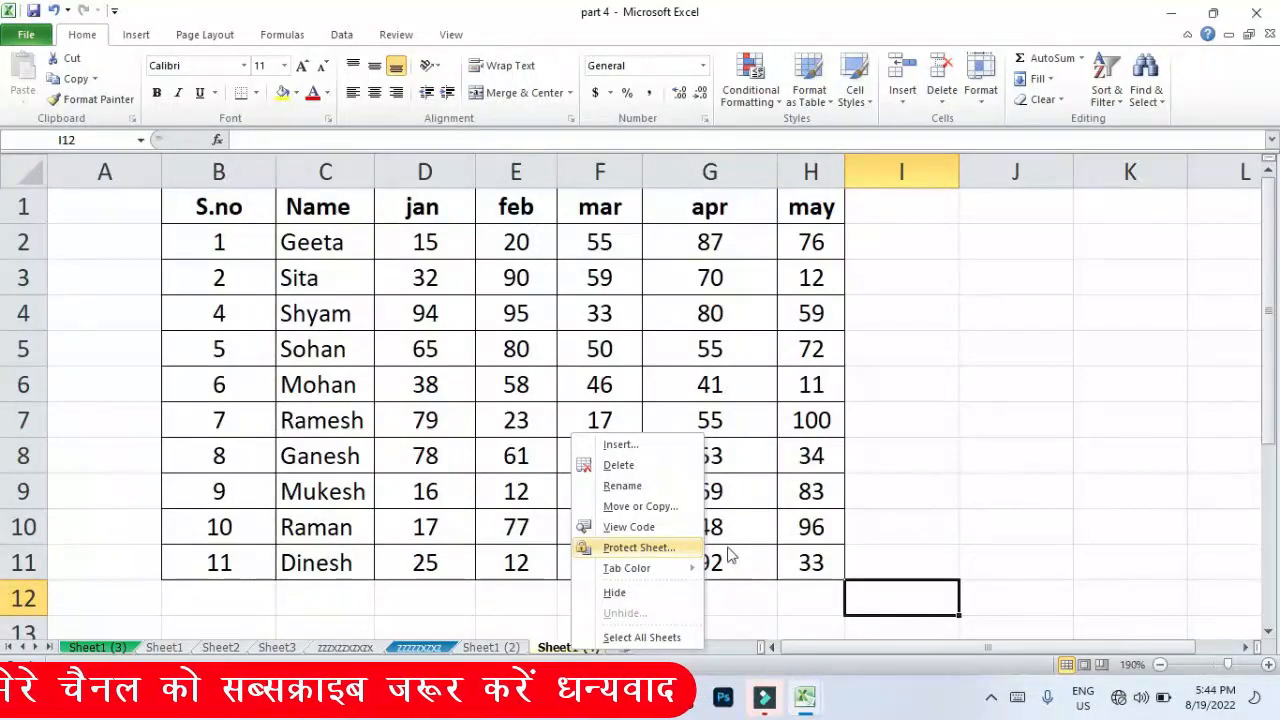
click(990, 488)
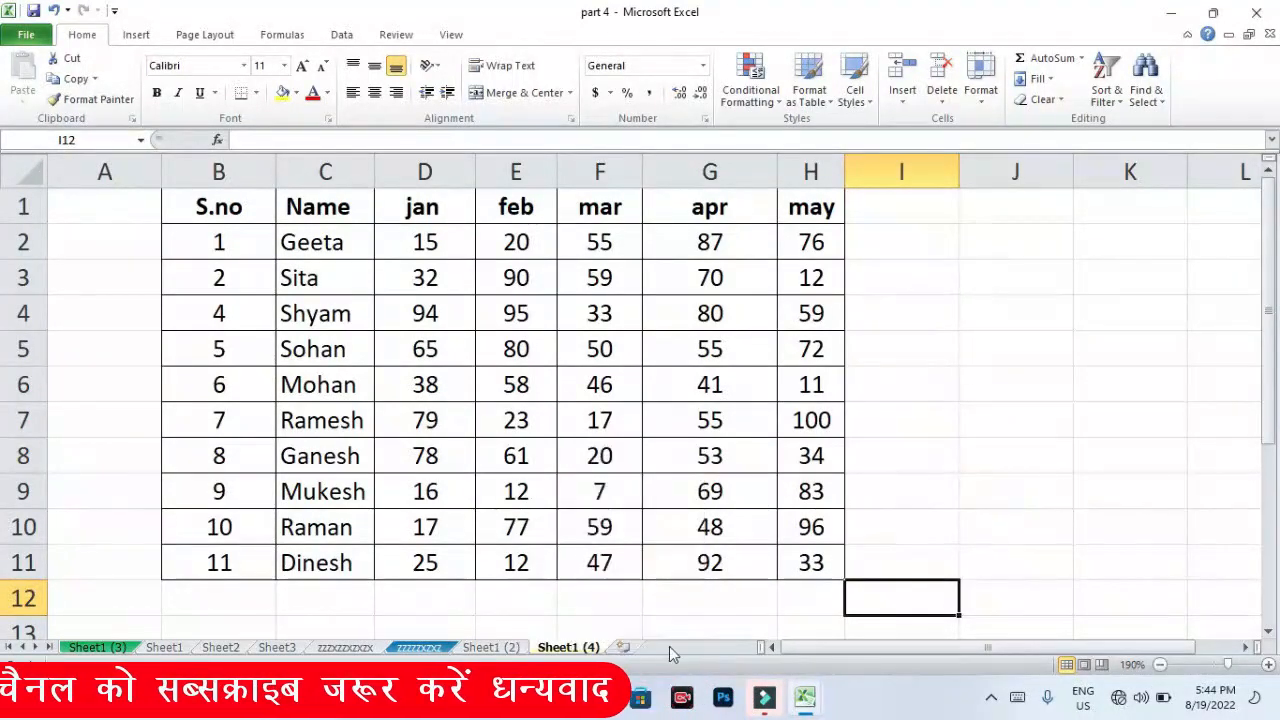
click(510, 648)
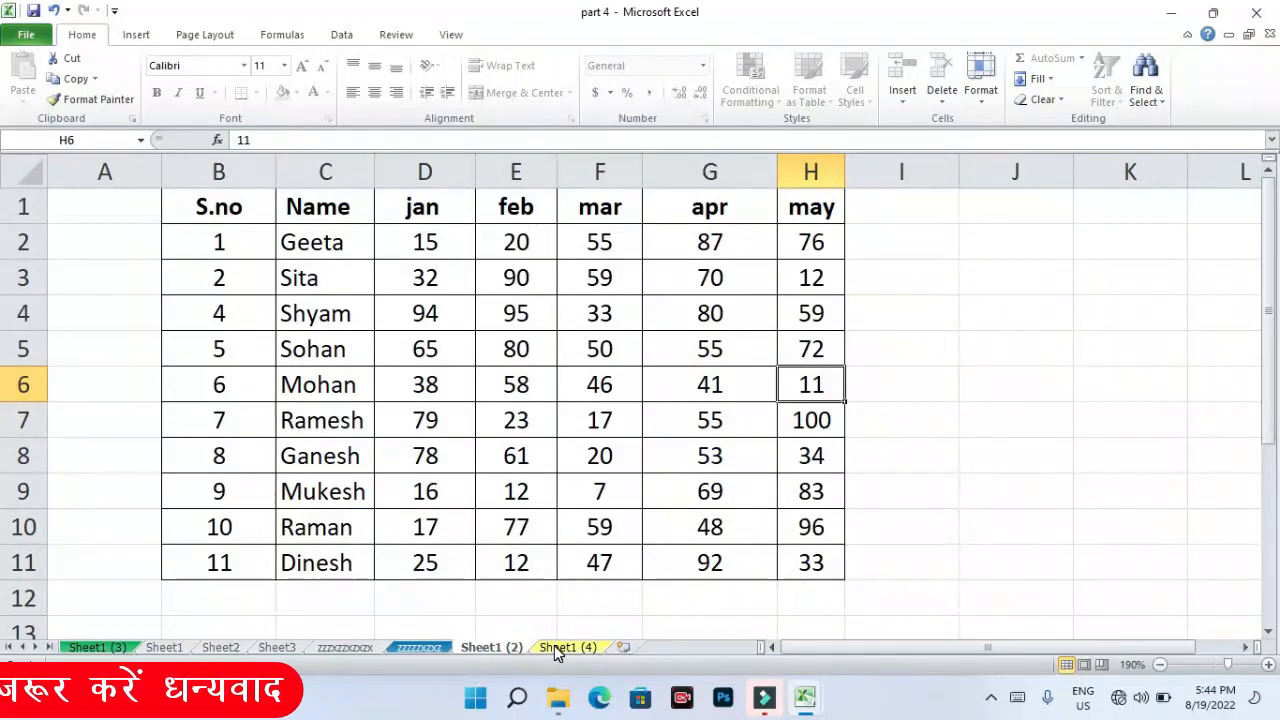
right_click(554, 645)
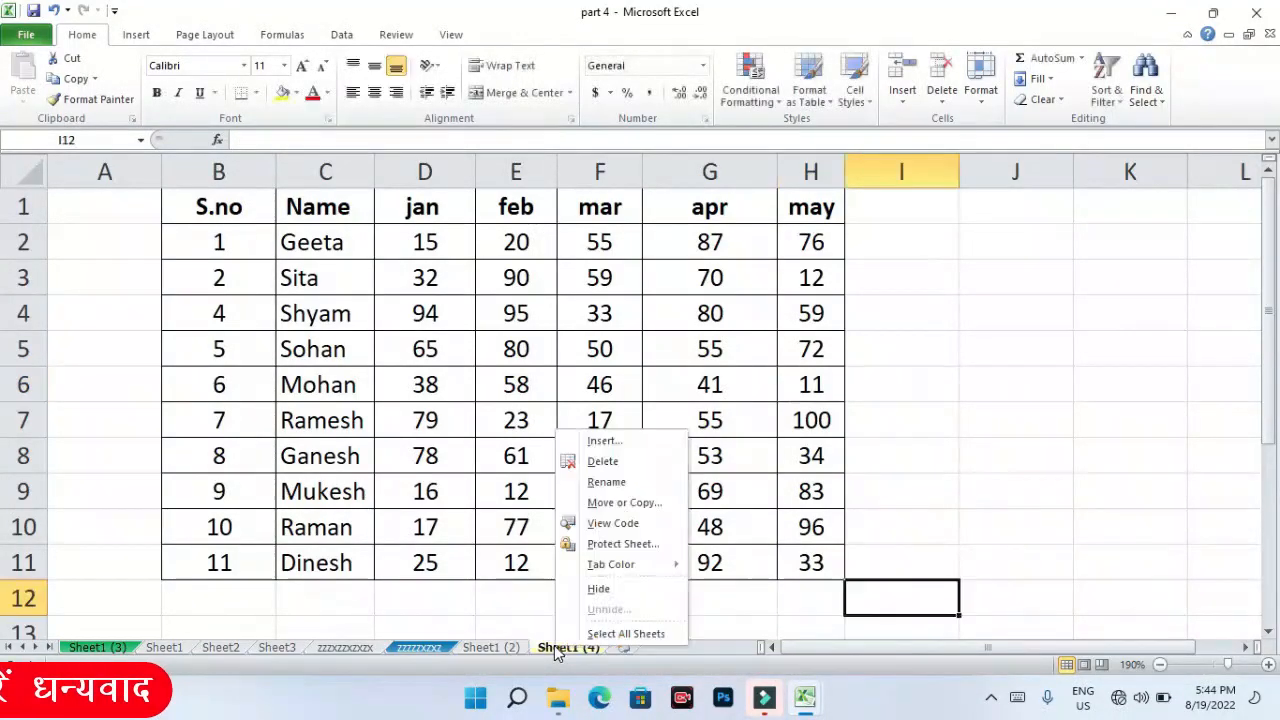
click(613, 546)
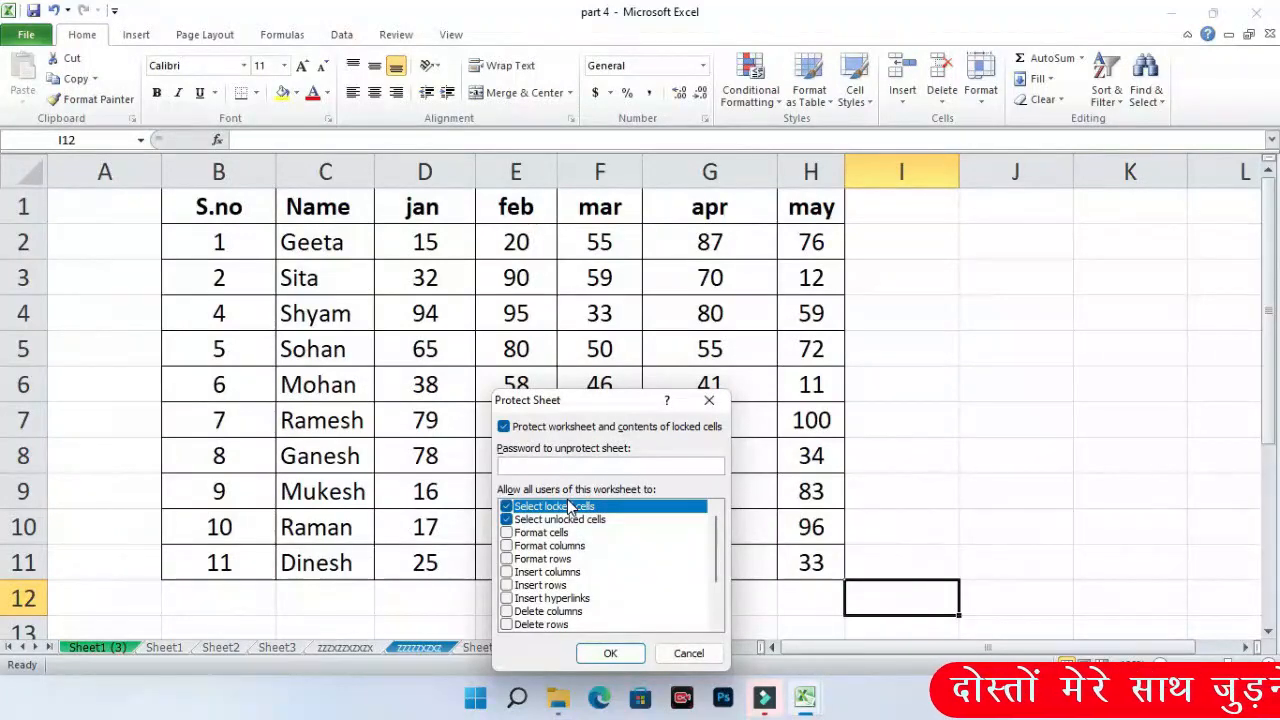
text(12345)
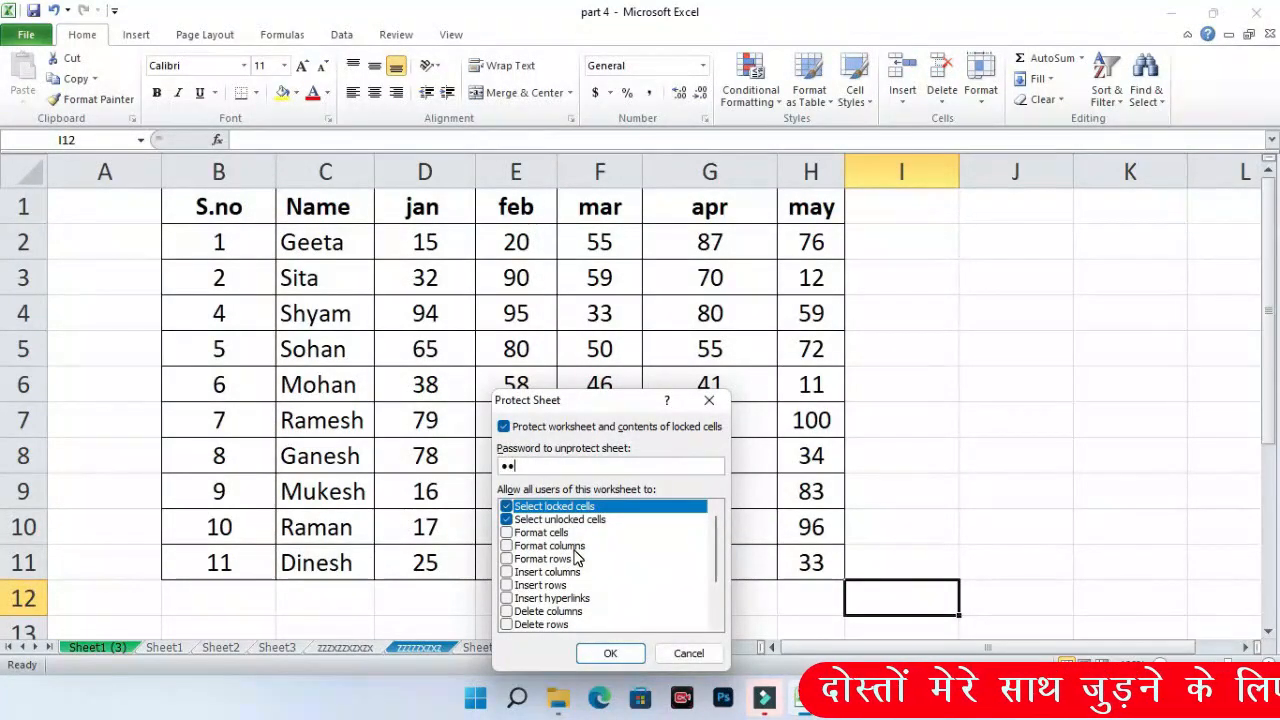
click(609, 652)
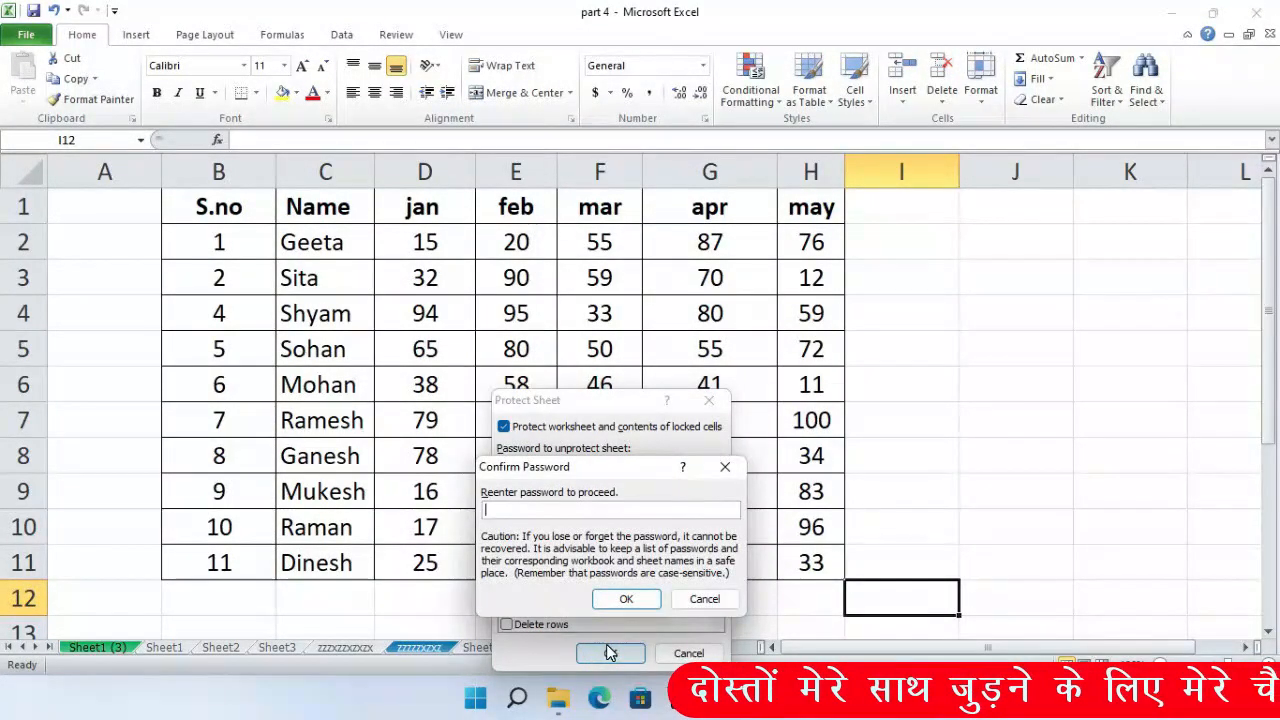
text(12345)
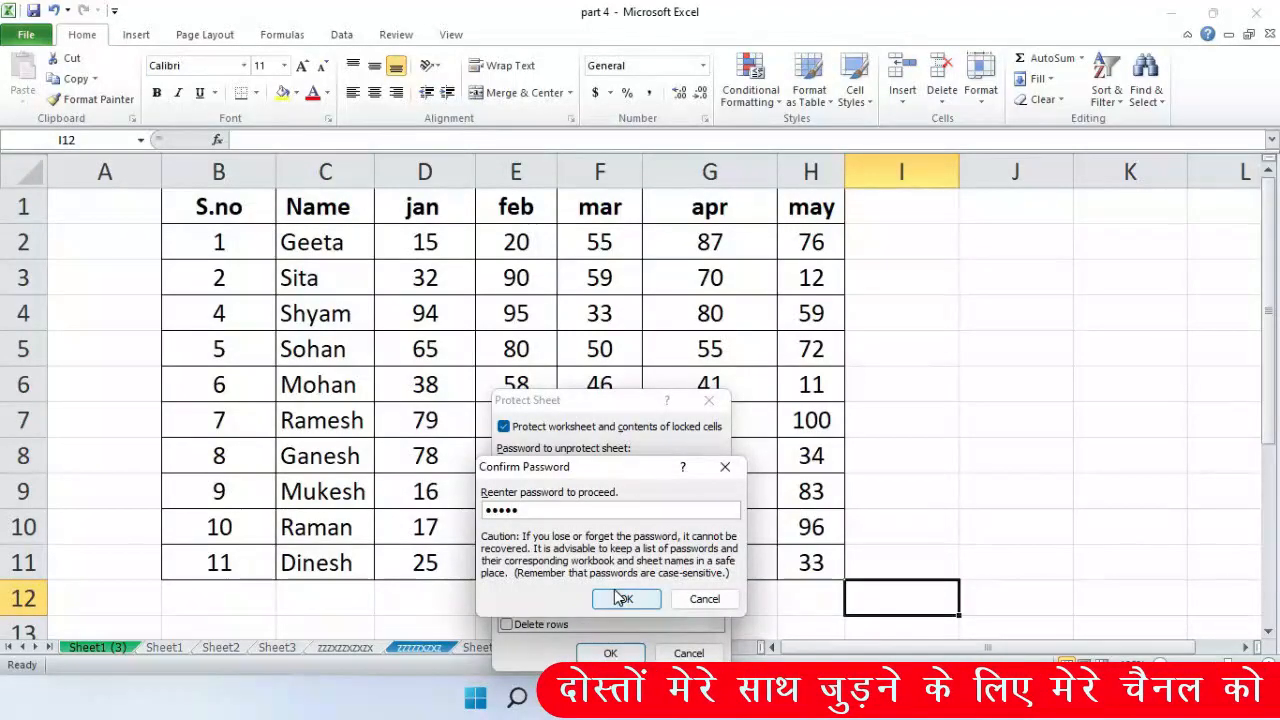
click(614, 597)
- Select cells F1:G11 of the table, then clear the selection with an empty cell
click(600, 313)
drag(586, 208, 776, 553)
click(905, 348)
click(981, 80)
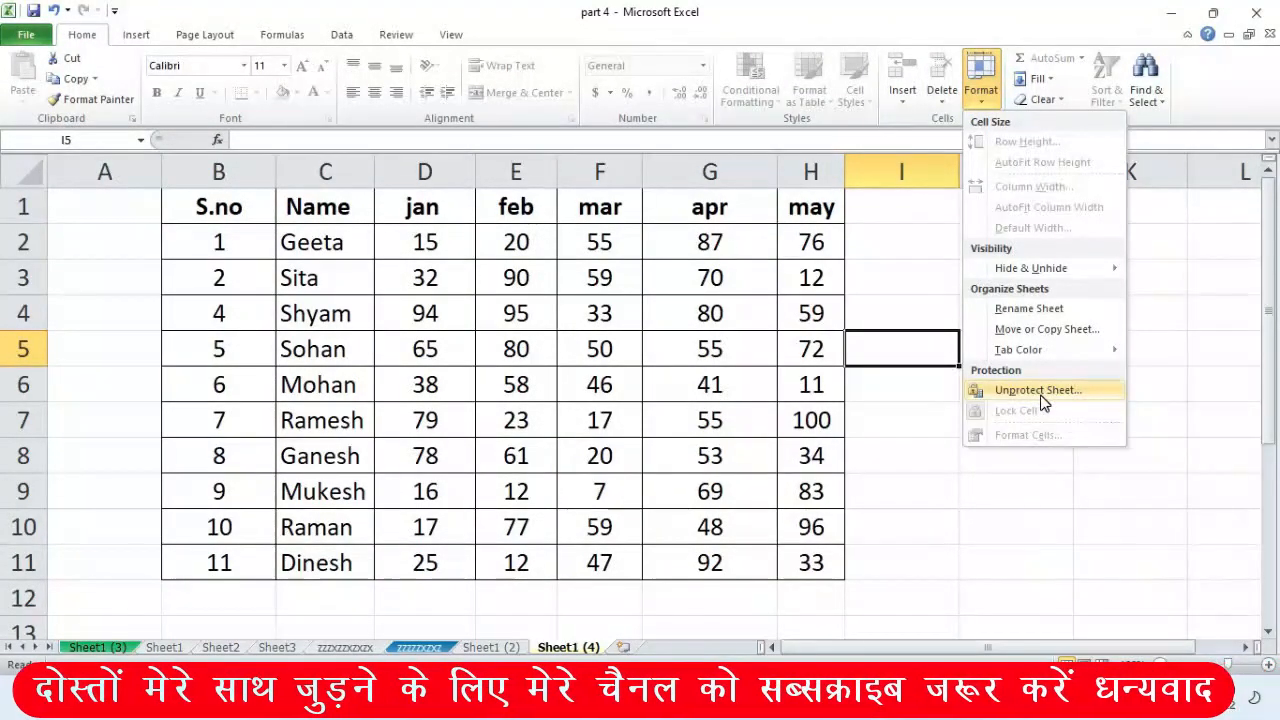
- Remove Sheet1 (4)'s protection by entering its password, then pick a may-column cell
click(960, 500)
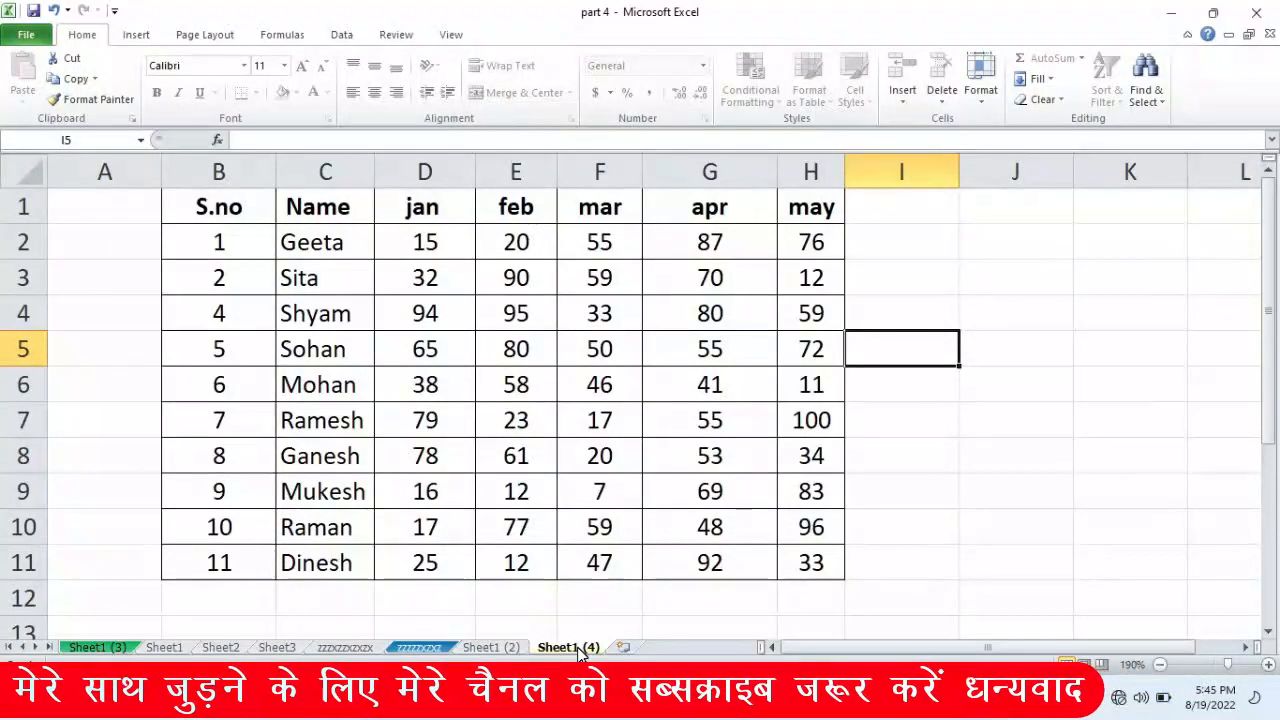
right_click(579, 648)
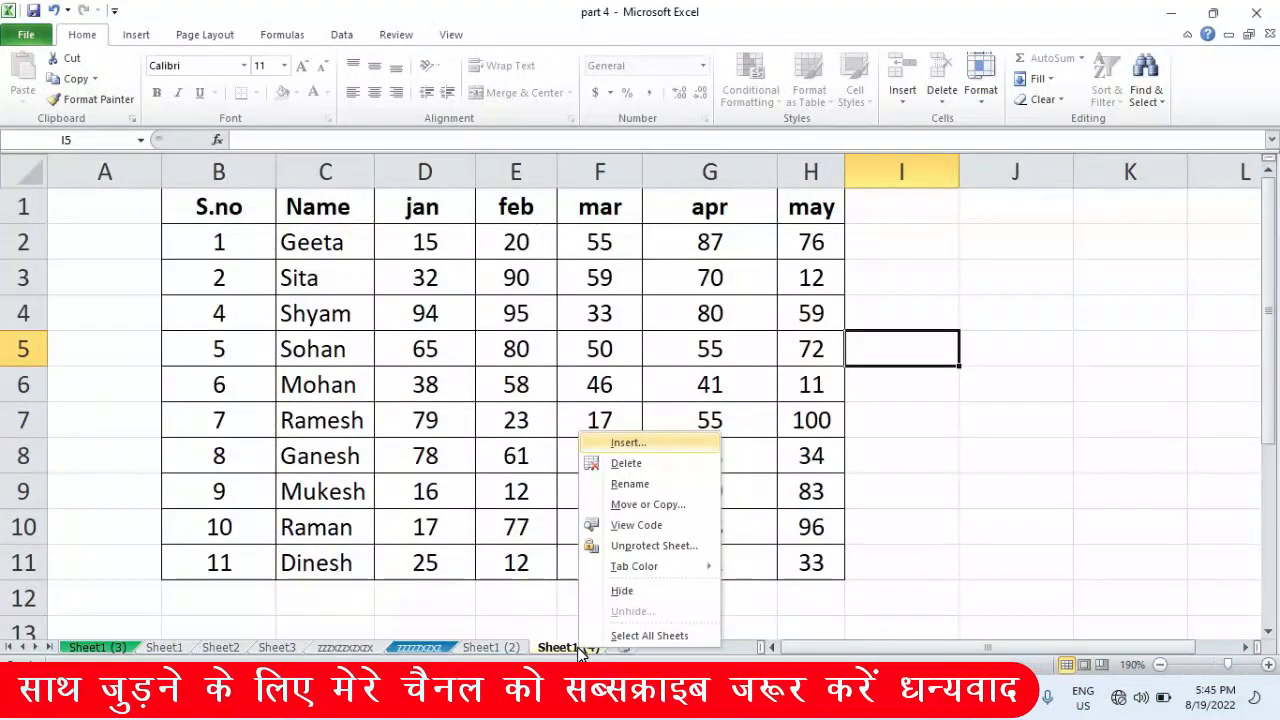
click(647, 551)
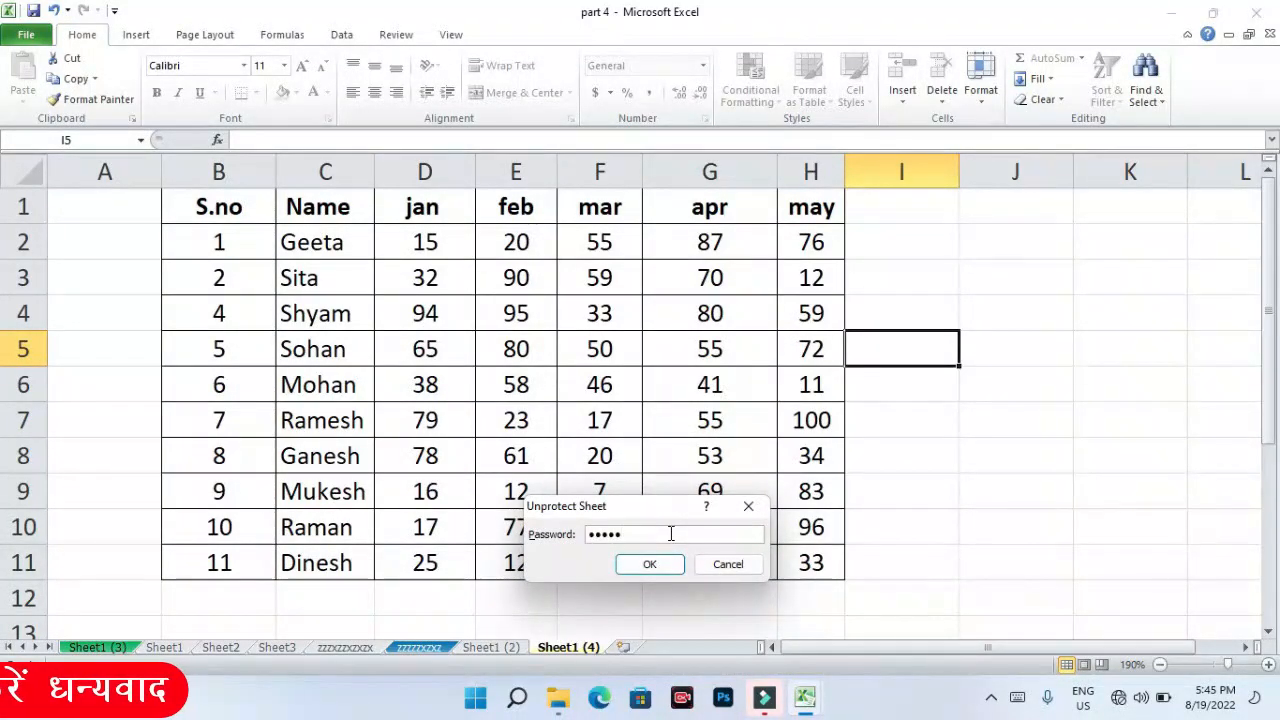
key(Return)
click(791, 410)
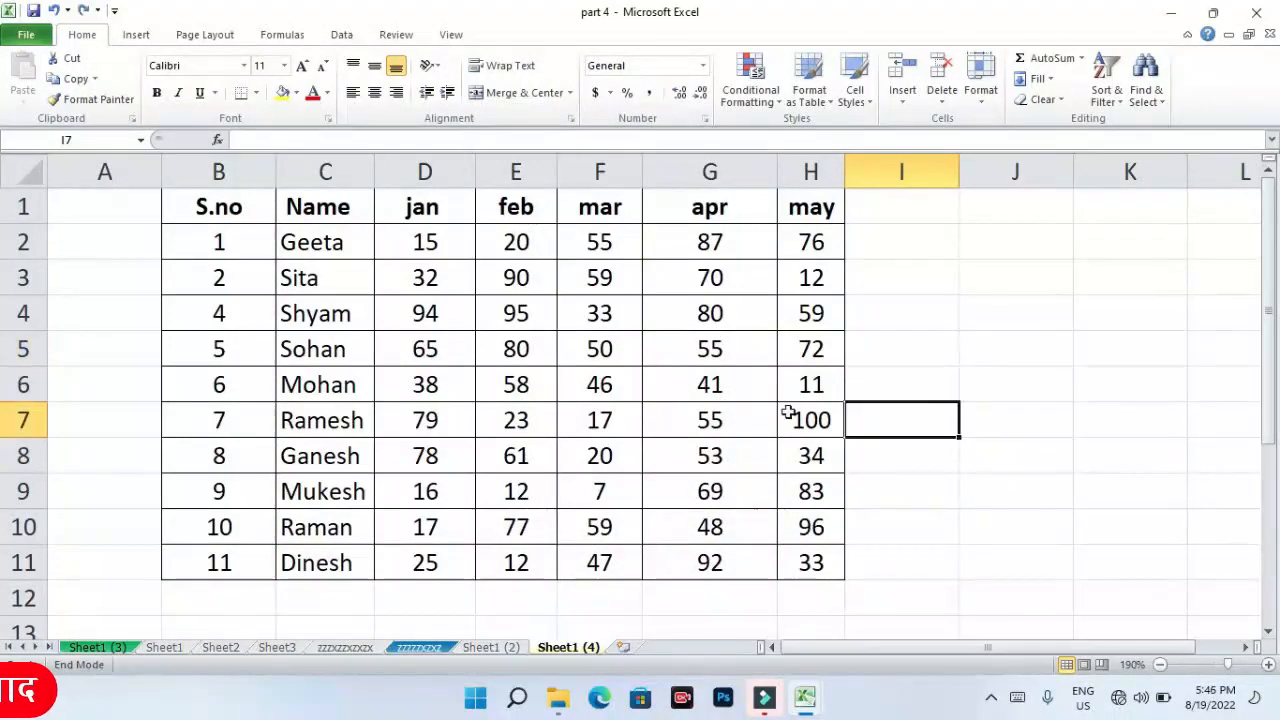
- Clear the apr scores in G4, G6 and G8
click(738, 324)
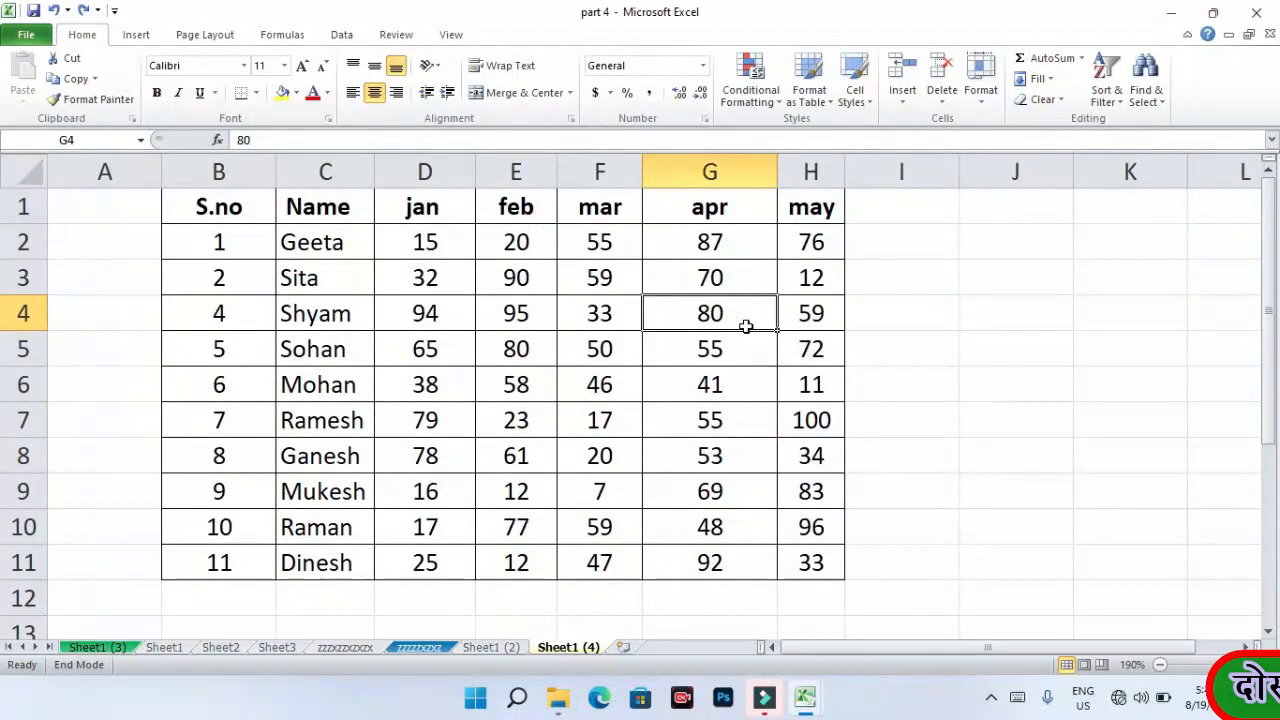
key(Delete)
click(731, 375)
key(Delete)
click(722, 456)
key(Delete)
- Look through the Format options and select several ranges, ending with the may scores
click(900, 313)
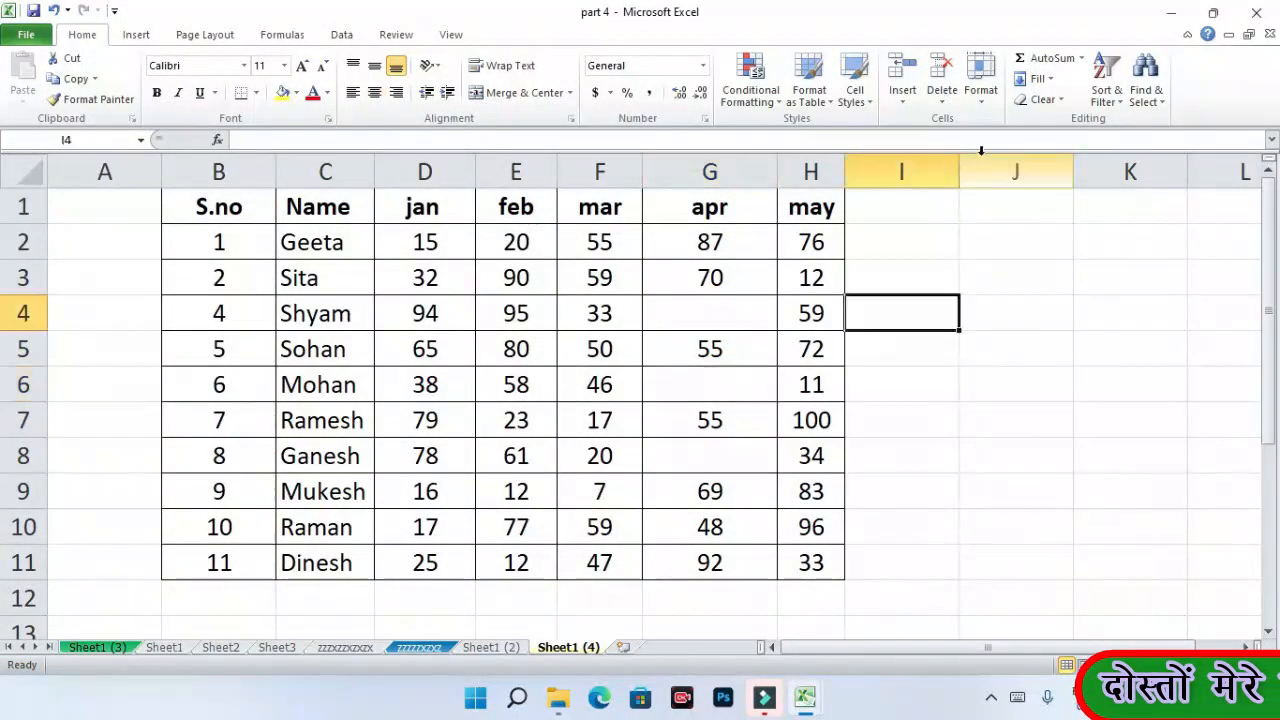
click(981, 92)
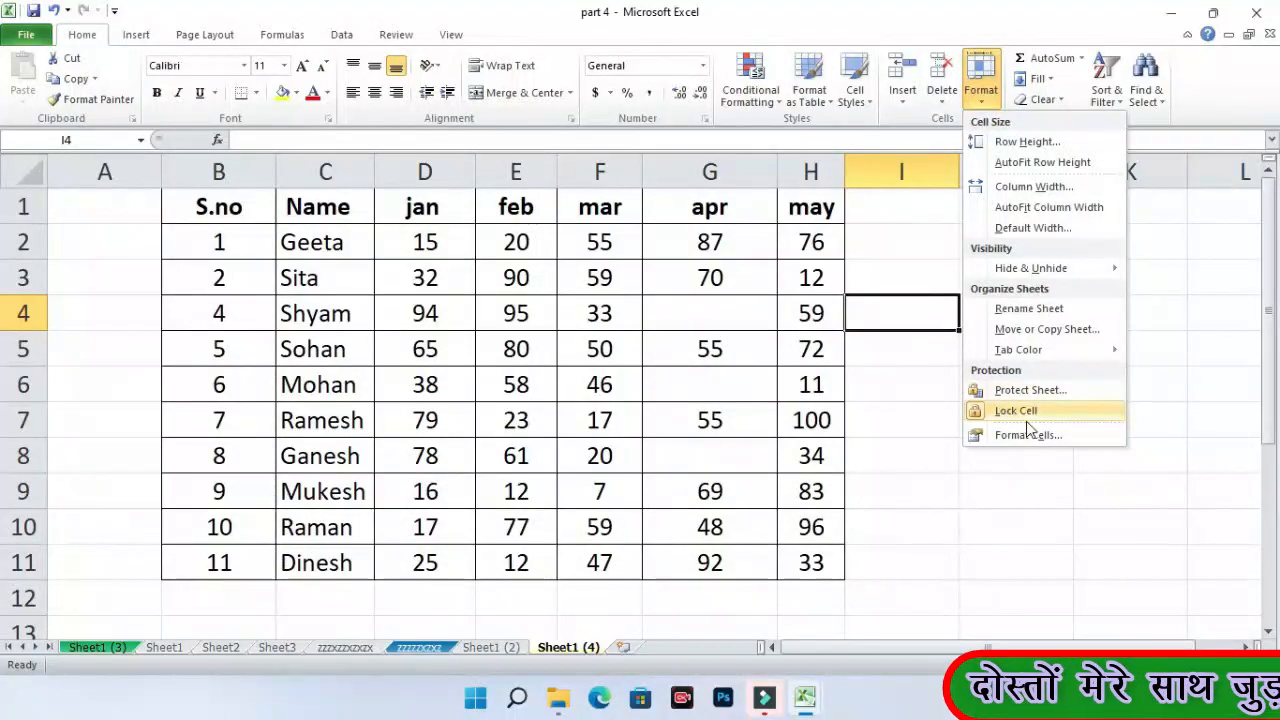
click(943, 489)
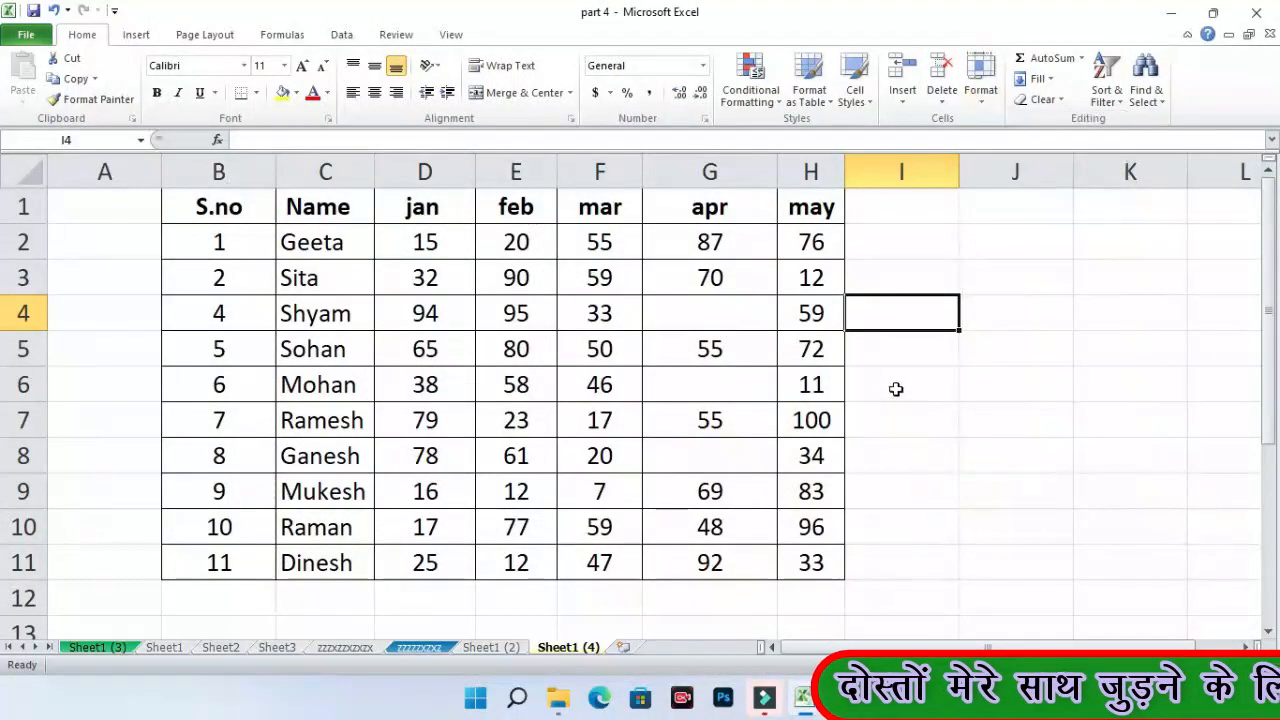
click(861, 279)
click(865, 249)
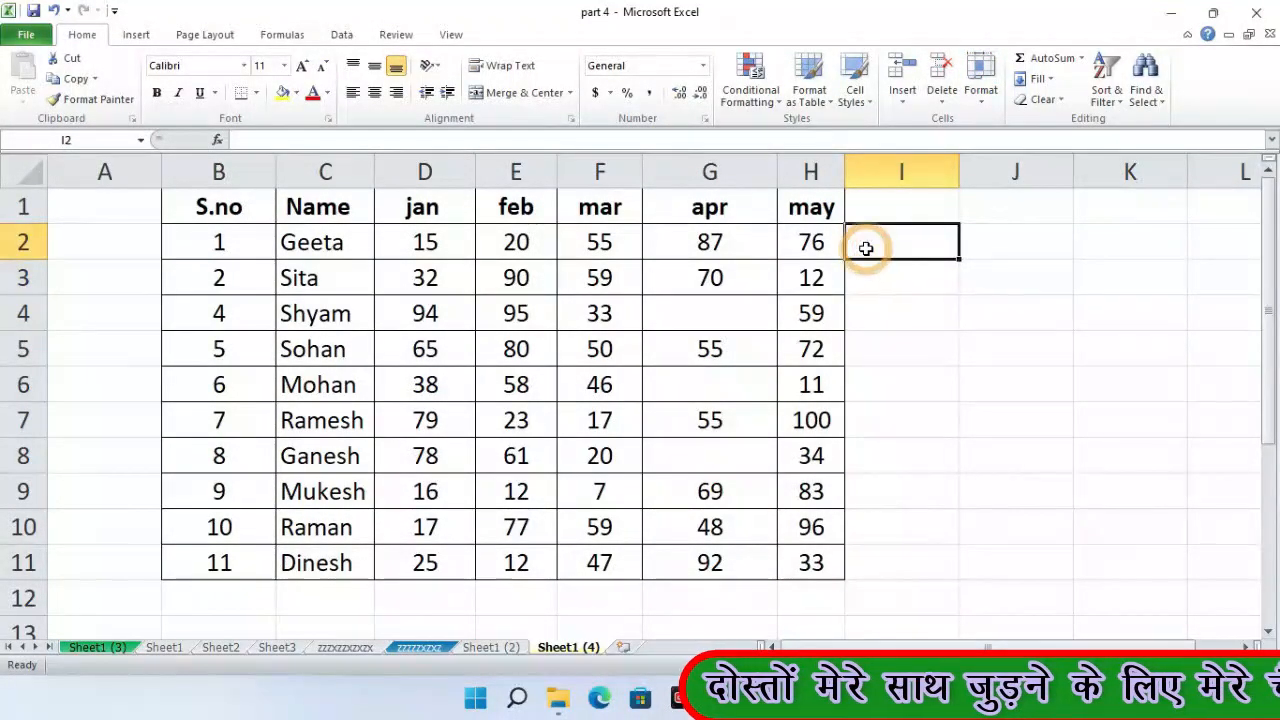
click(762, 328)
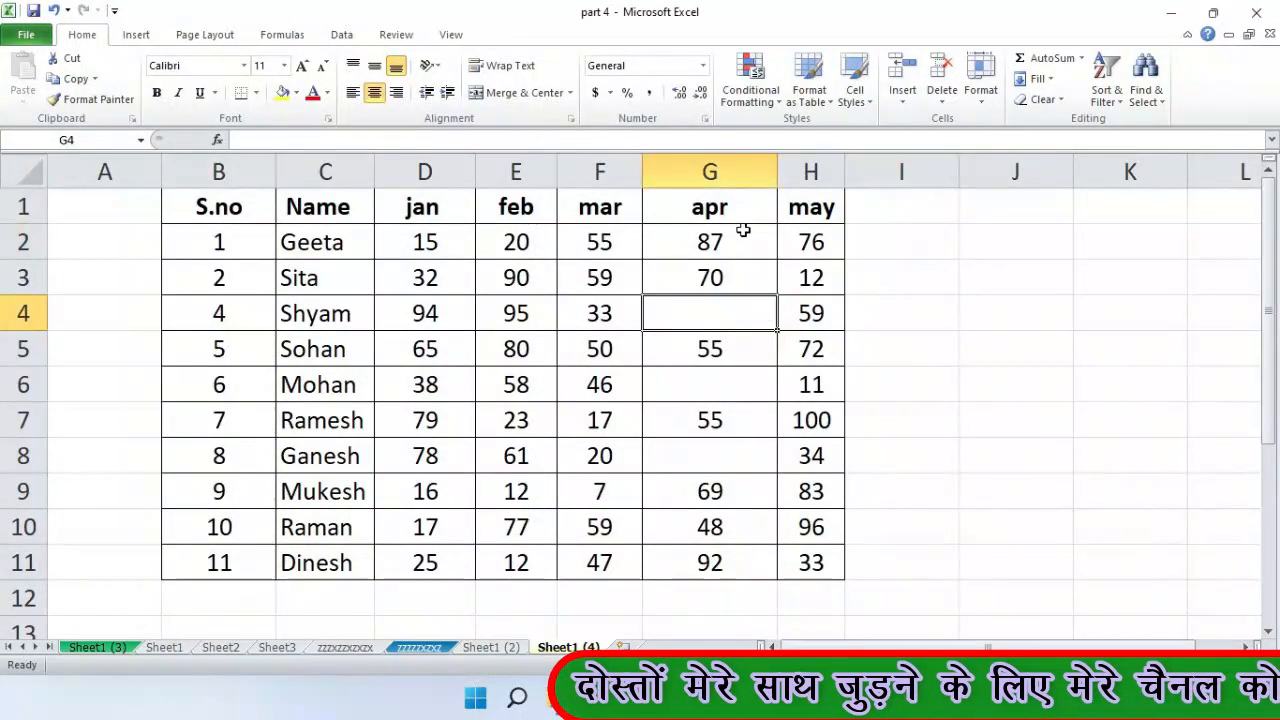
drag(240, 206, 818, 527)
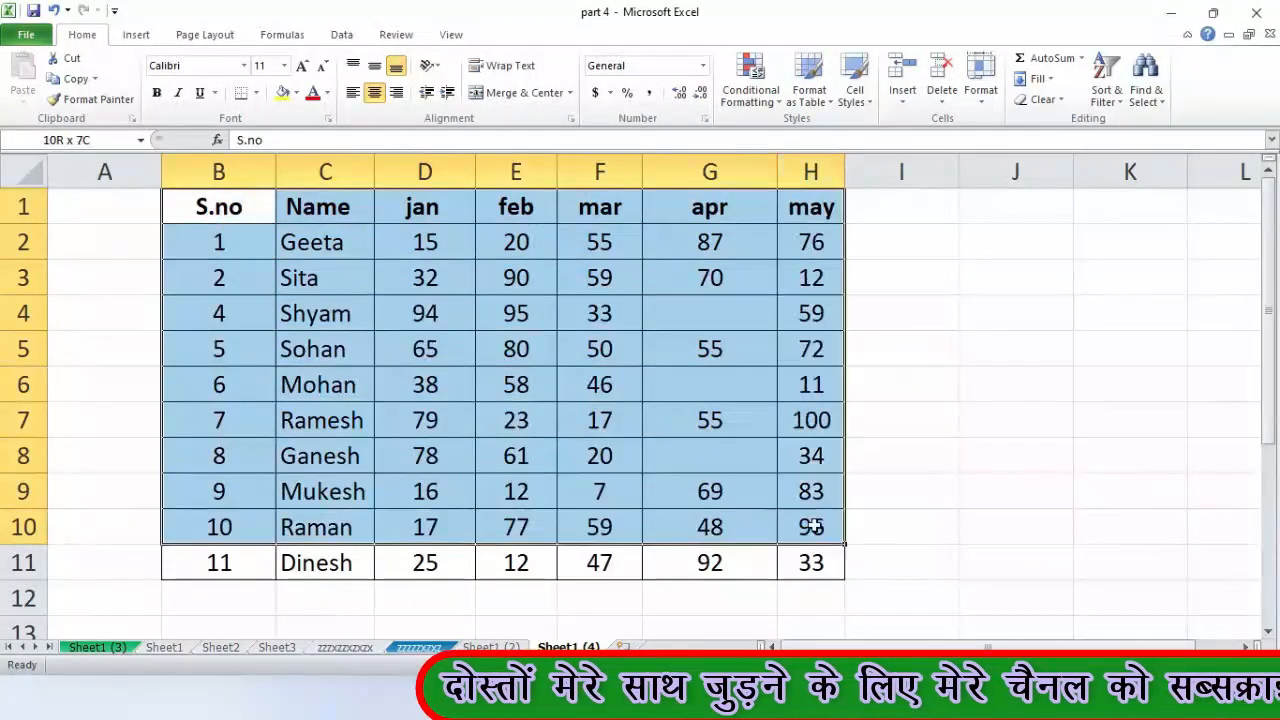
click(867, 537)
click(876, 246)
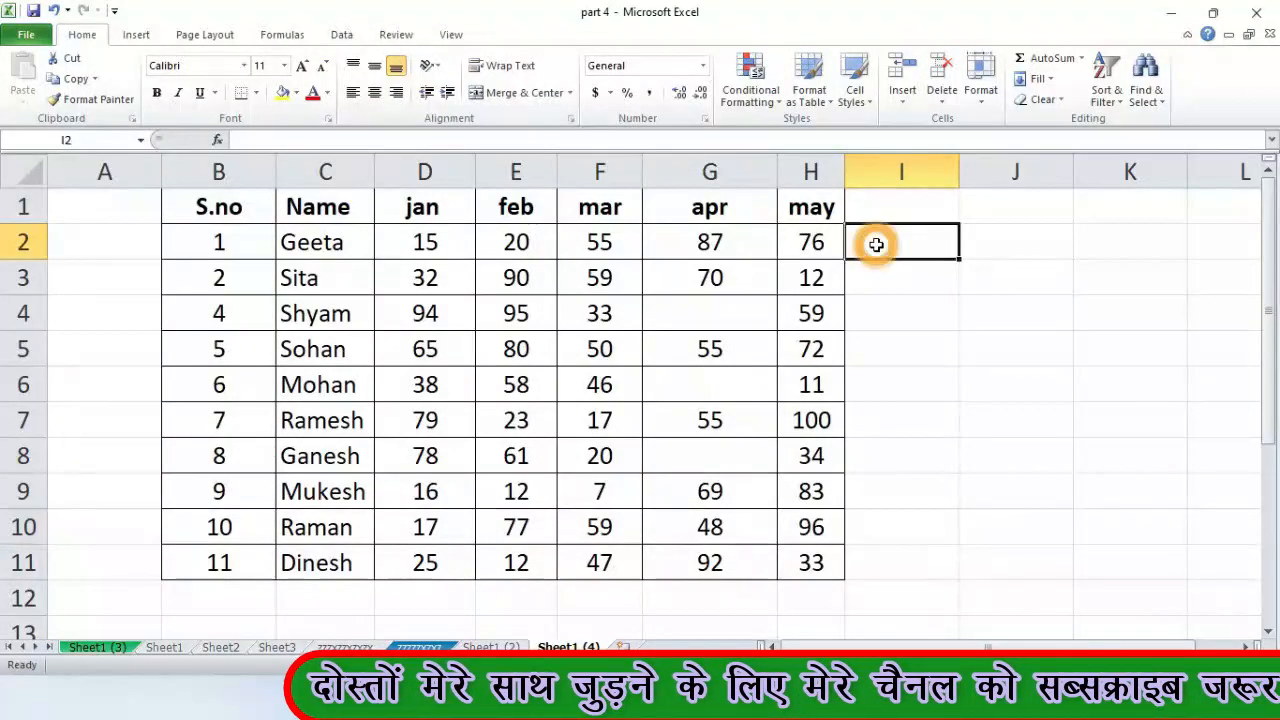
drag(927, 250, 1101, 407)
click(805, 313)
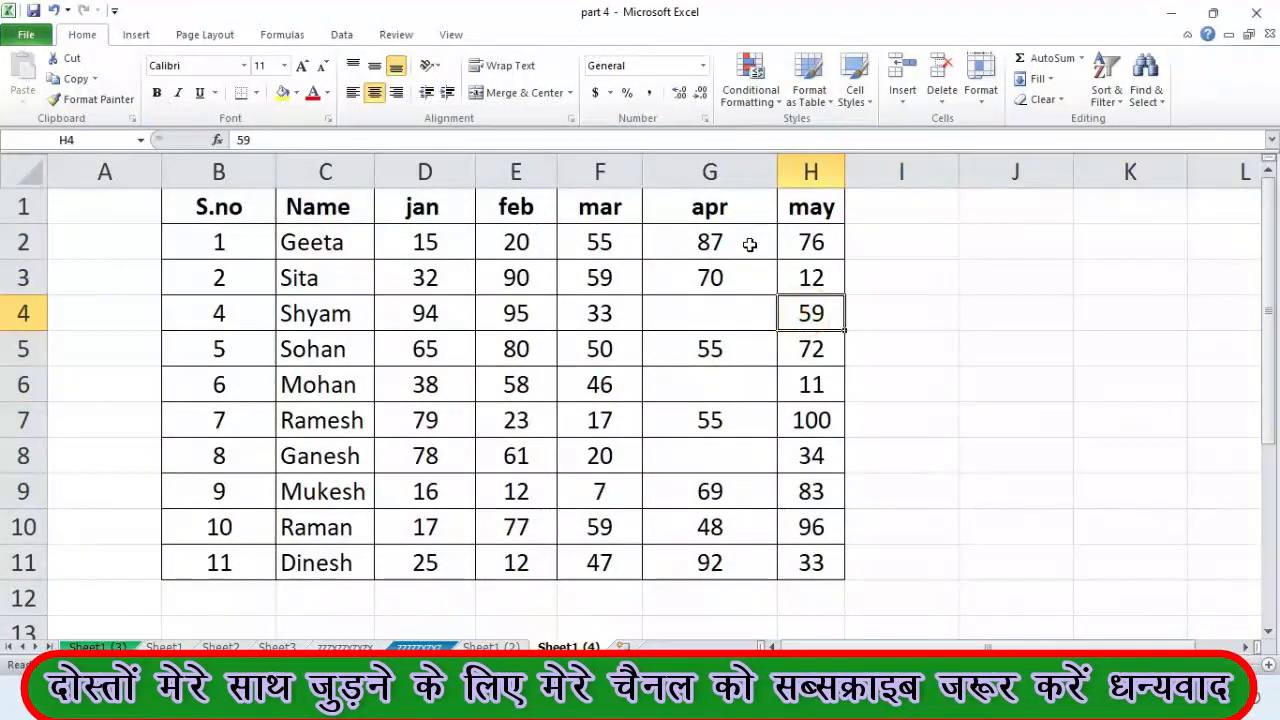
drag(737, 243, 955, 412)
click(945, 458)
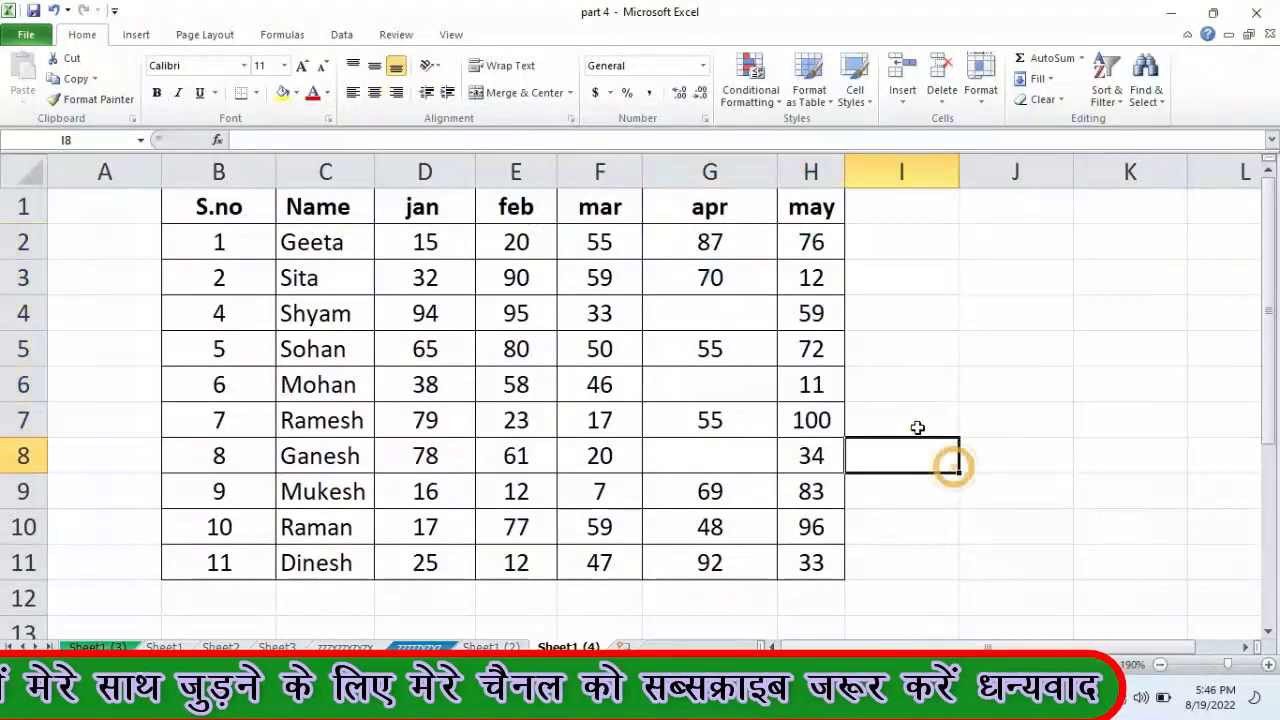
click(814, 208)
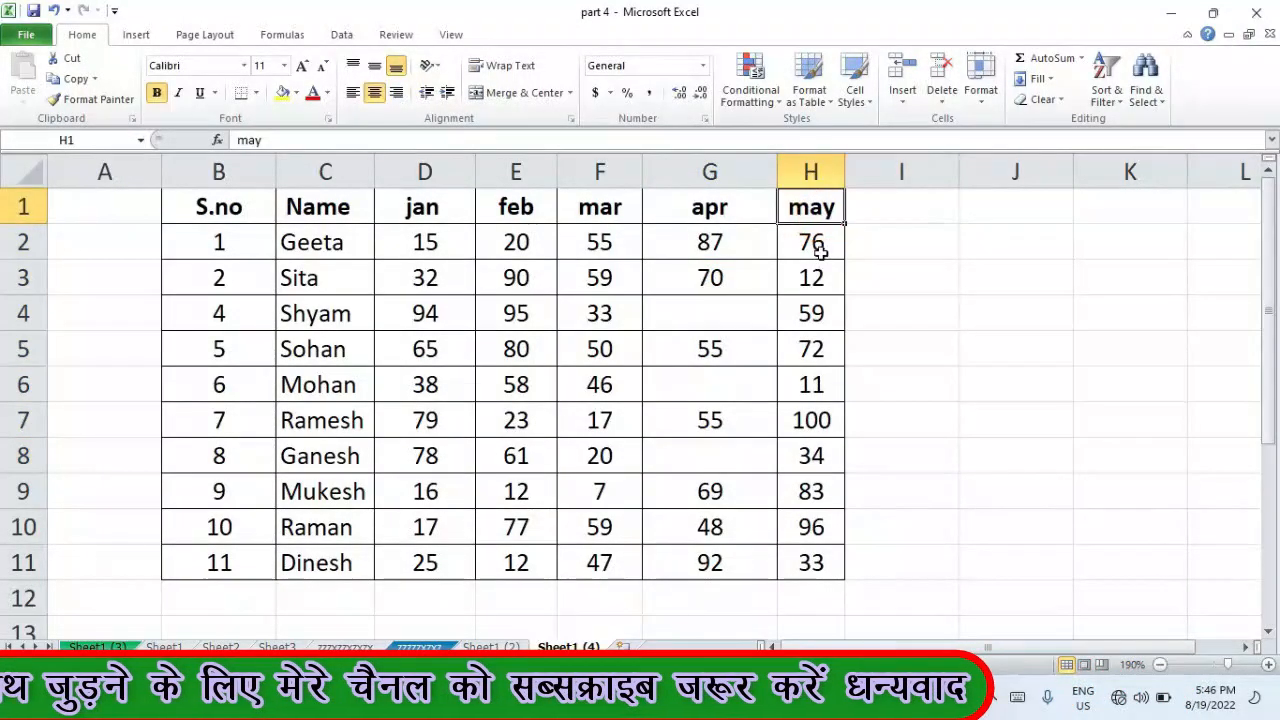
drag(811, 242, 811, 560)
- Enter the test text 'ljklklklk' into the emptied apr cell G4
click(690, 317)
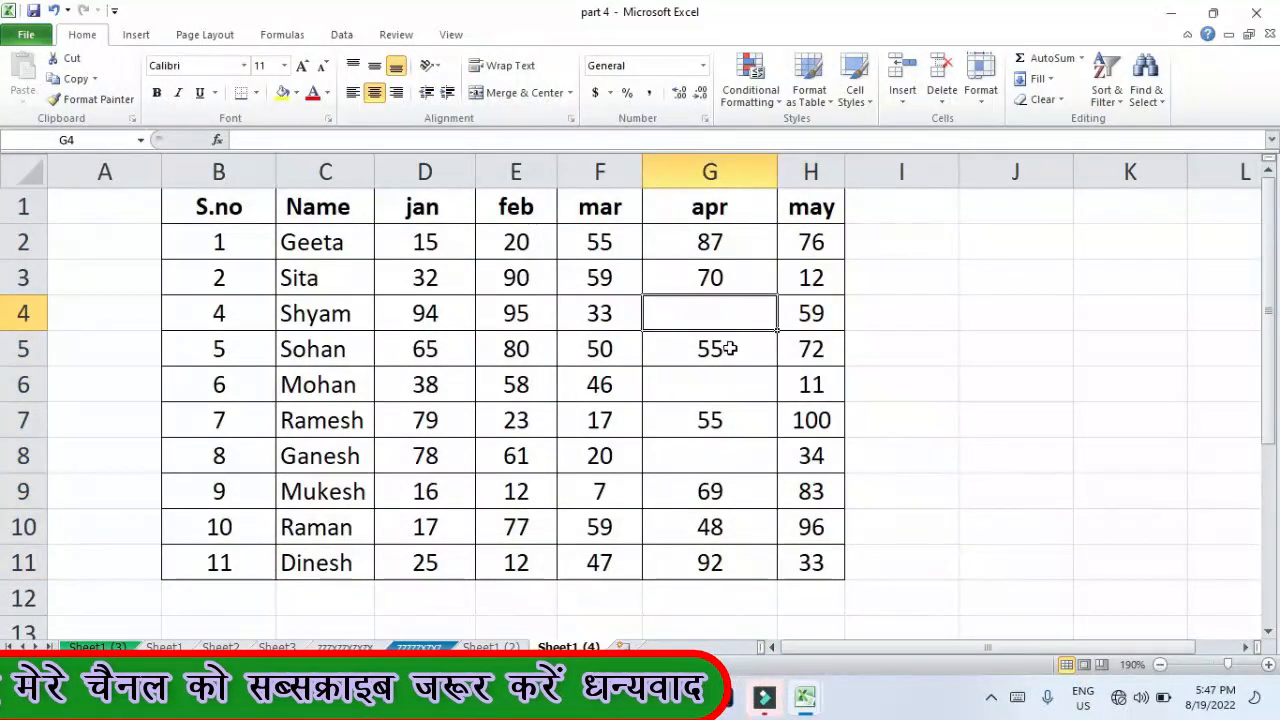
text(ljklklklk)
click(740, 380)
click(887, 465)
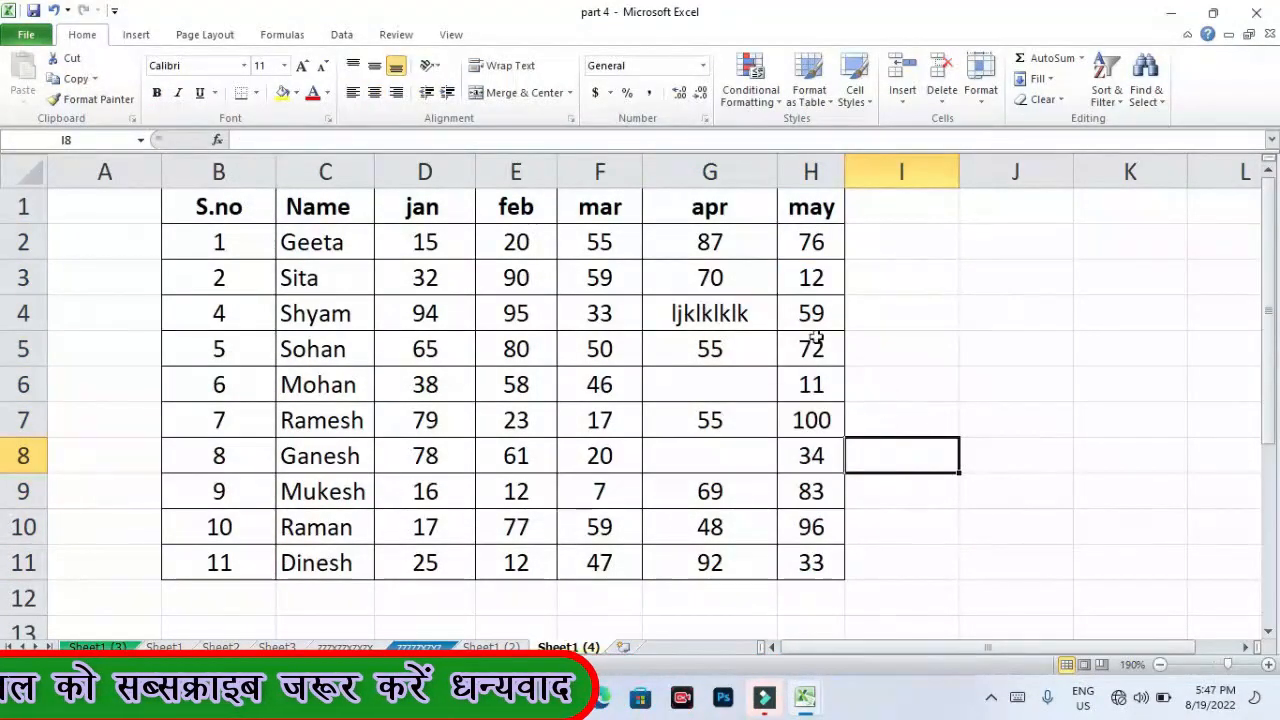
- Untick Locked and Hidden for every cell on the sheet, then select the may scores H2:H11
click(23, 172)
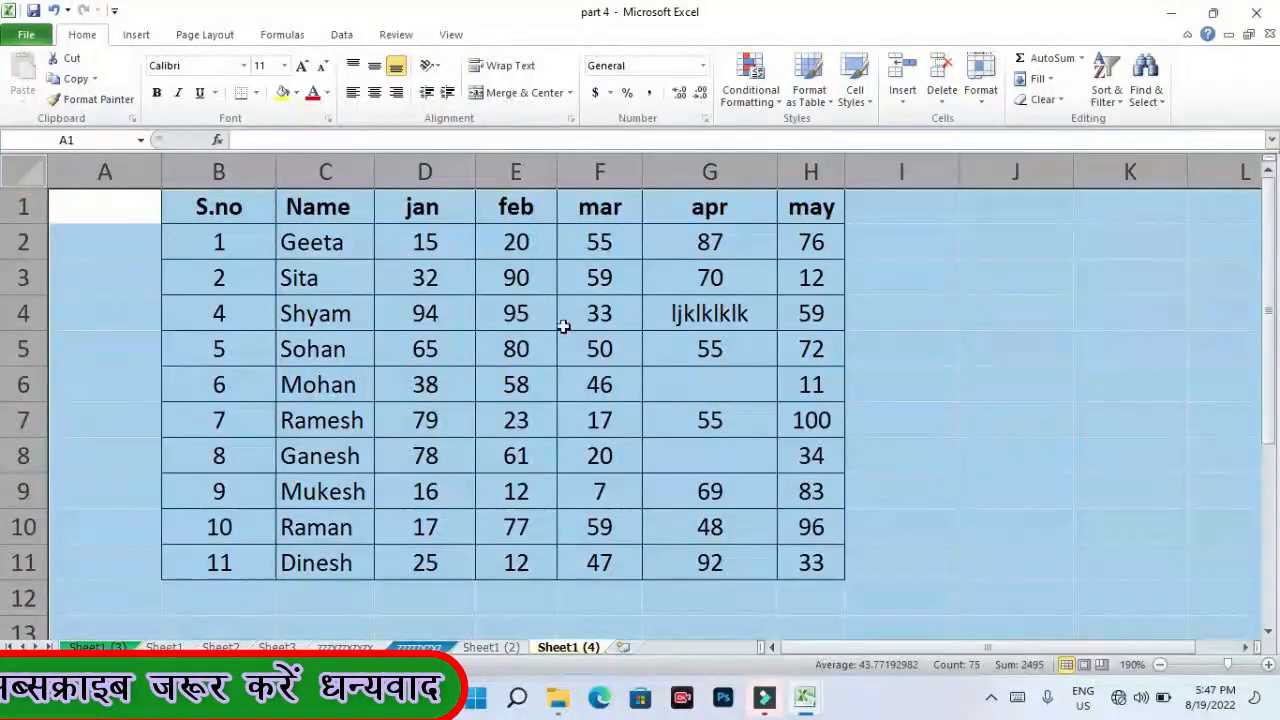
right_click(910, 352)
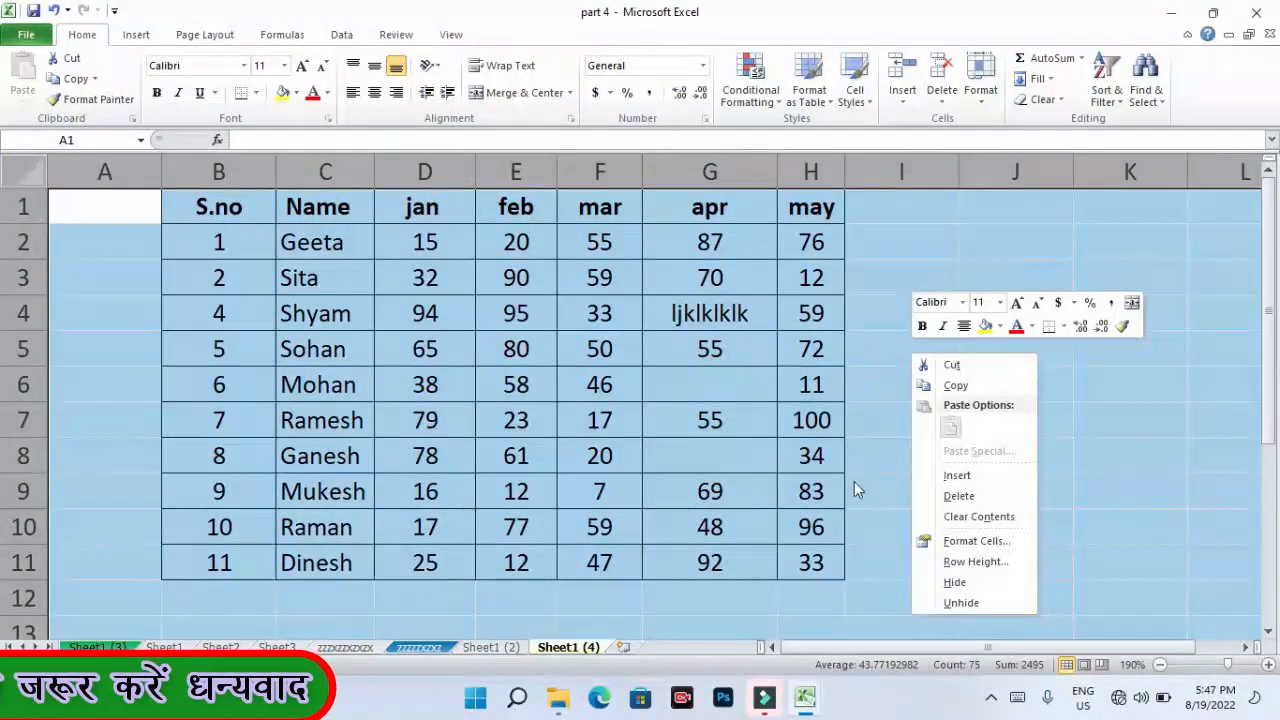
click(972, 540)
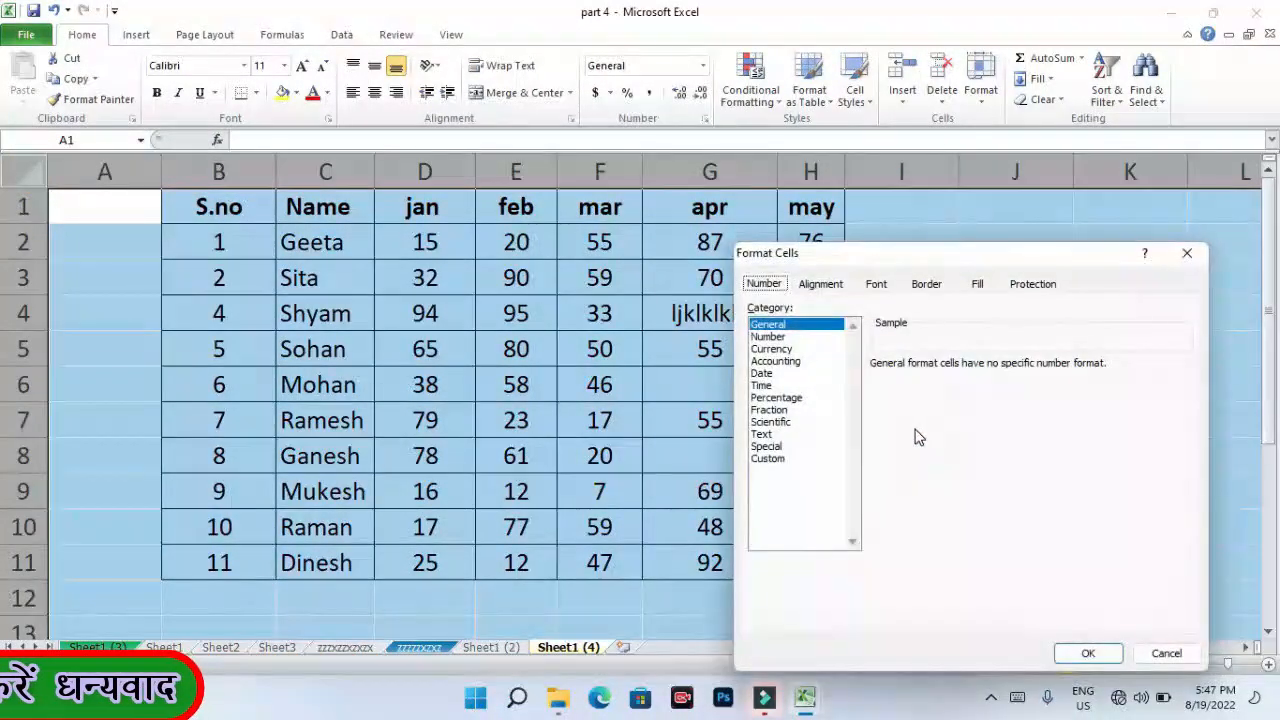
click(1036, 287)
click(780, 309)
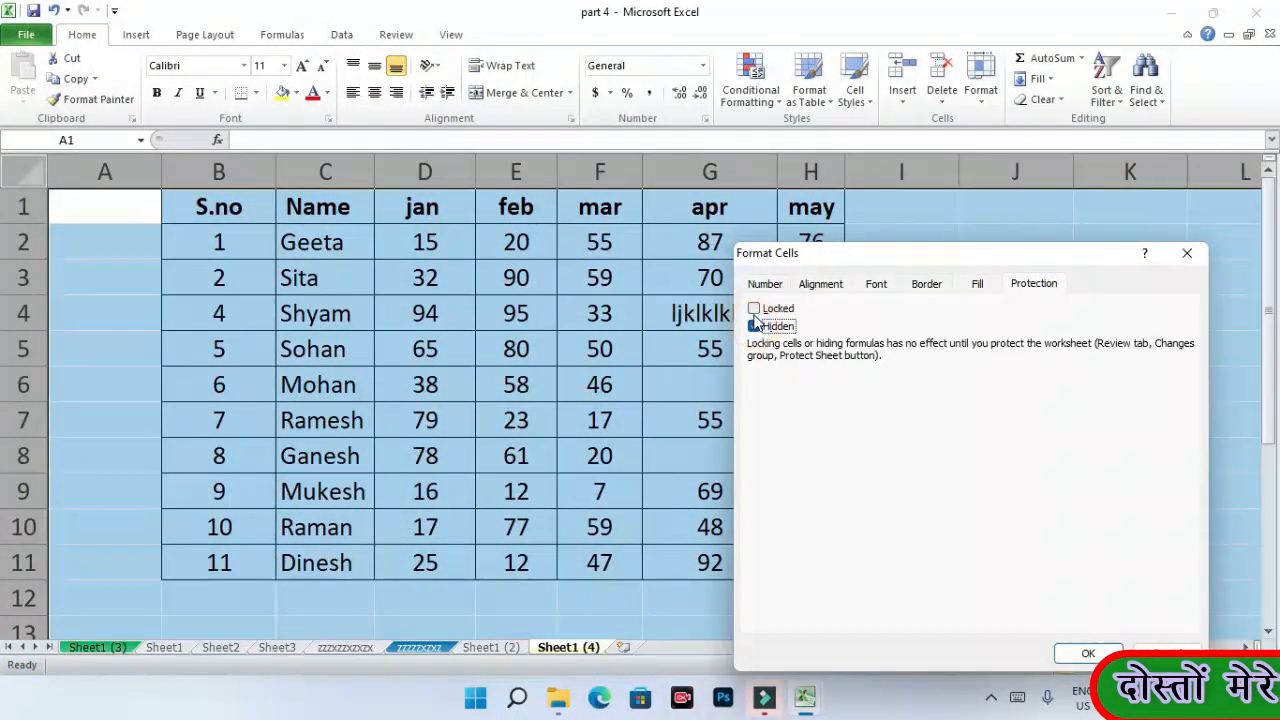
click(754, 309)
click(755, 327)
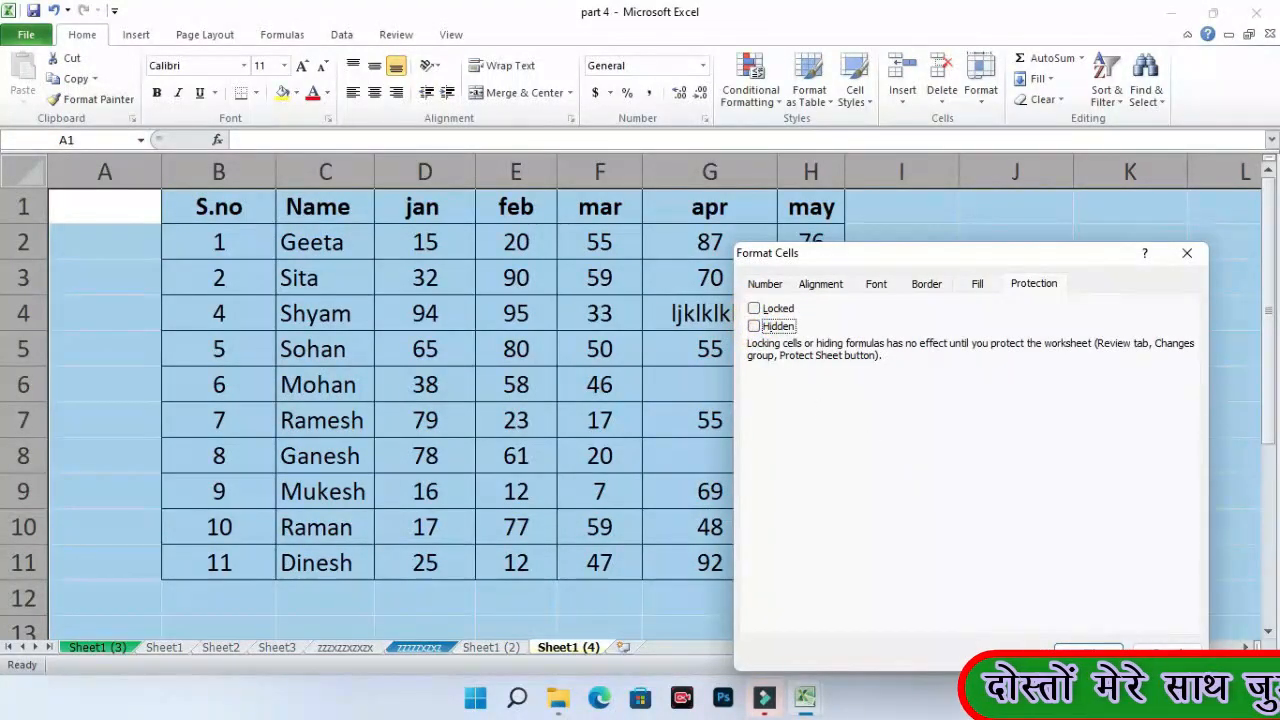
click(1081, 647)
click(940, 390)
drag(815, 242, 800, 563)
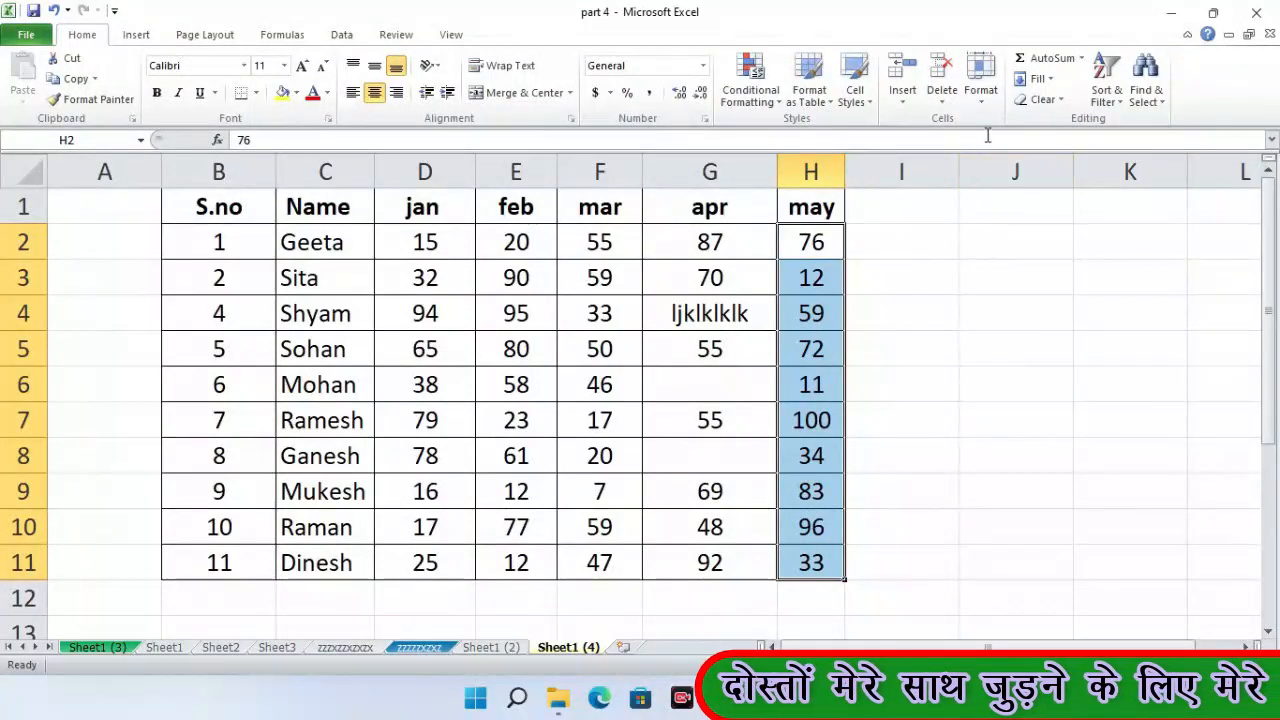
- Lock the may cells H2:H11 and protect the sheet with a password
click(980, 85)
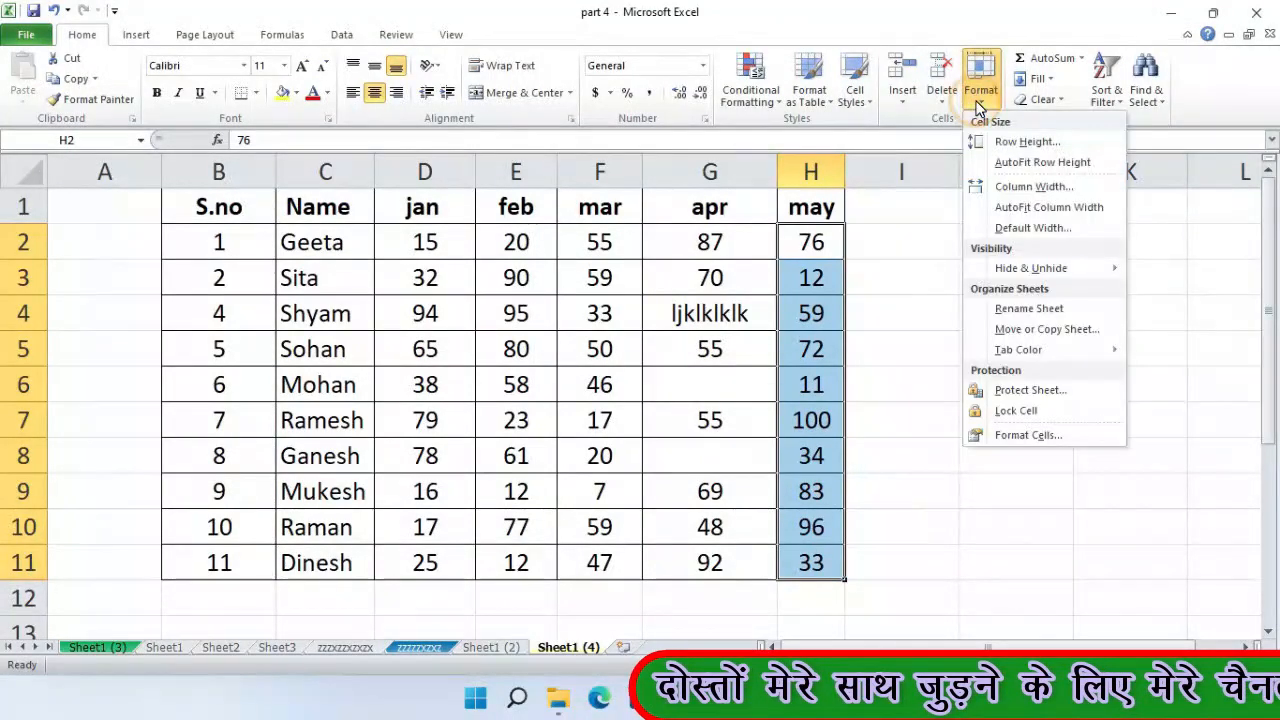
click(1002, 411)
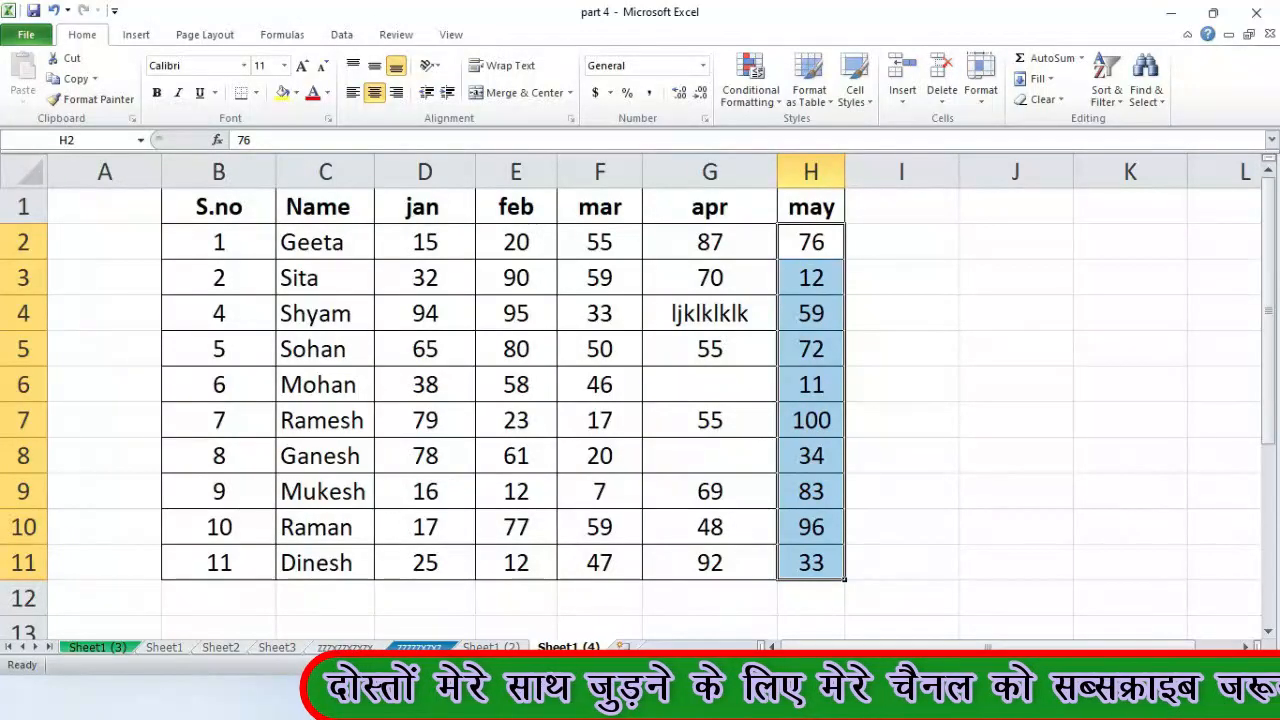
right_click(574, 646)
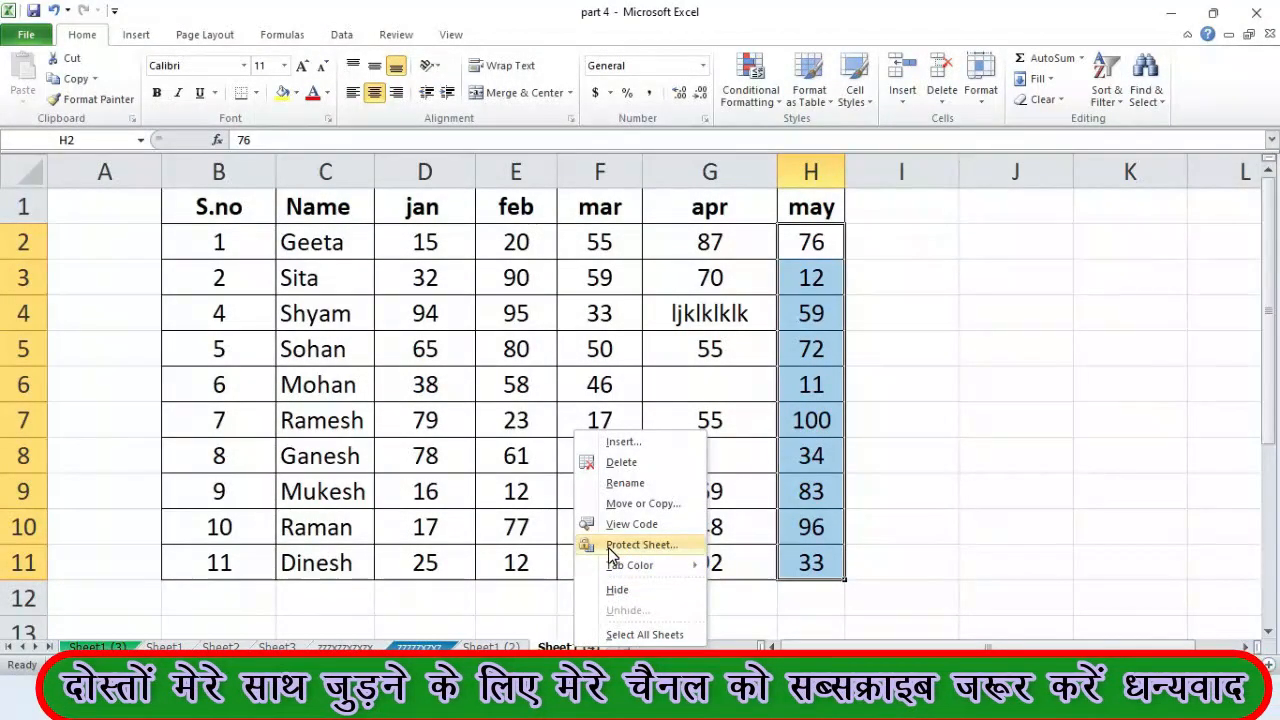
click(984, 104)
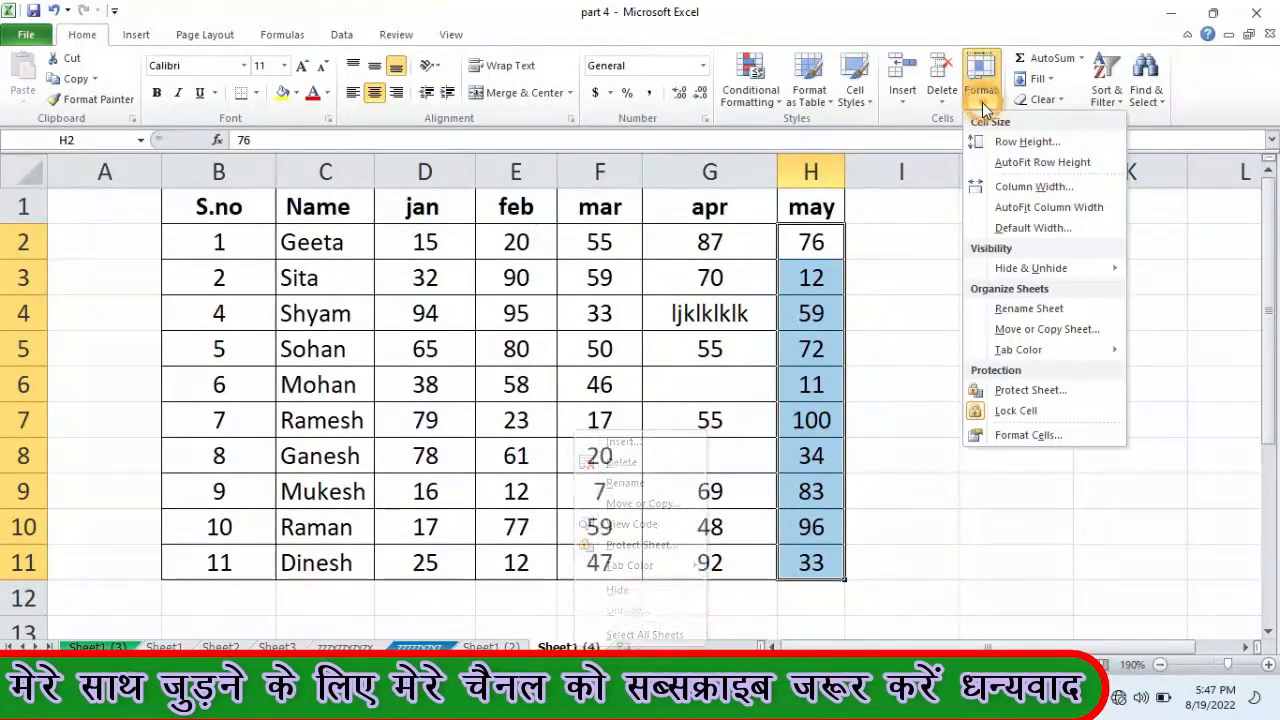
click(1025, 391)
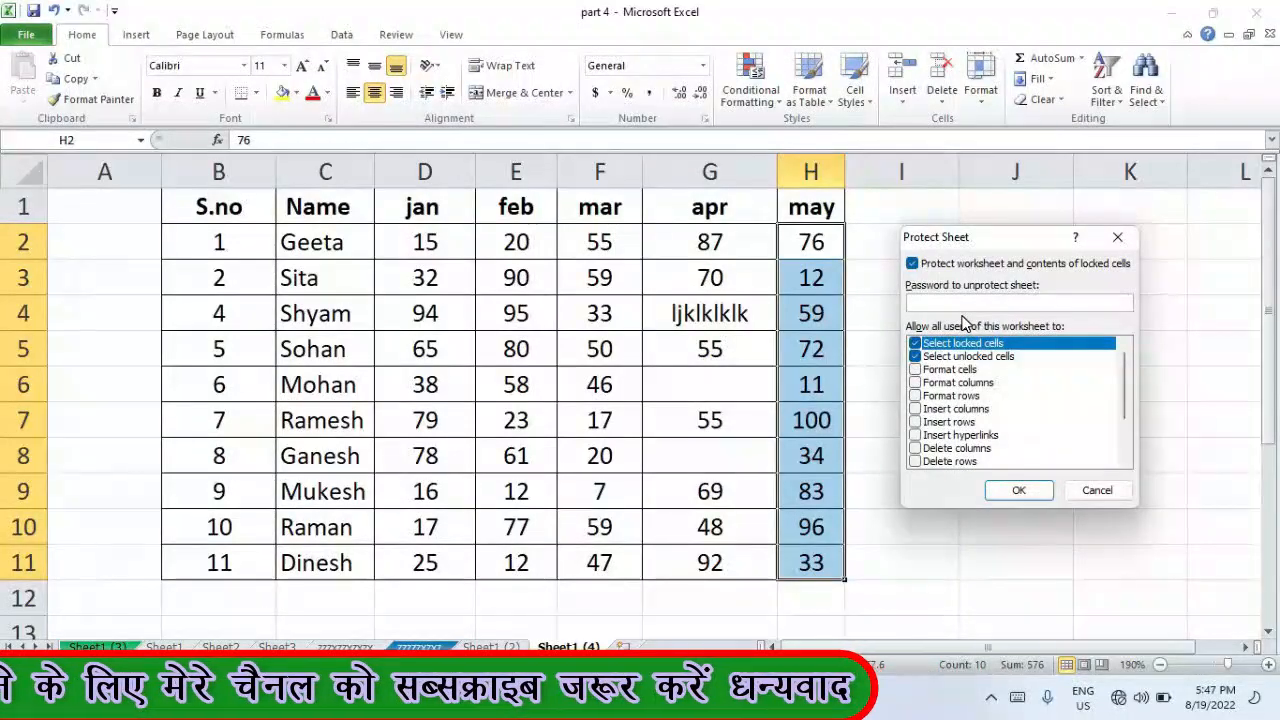
key(Return)
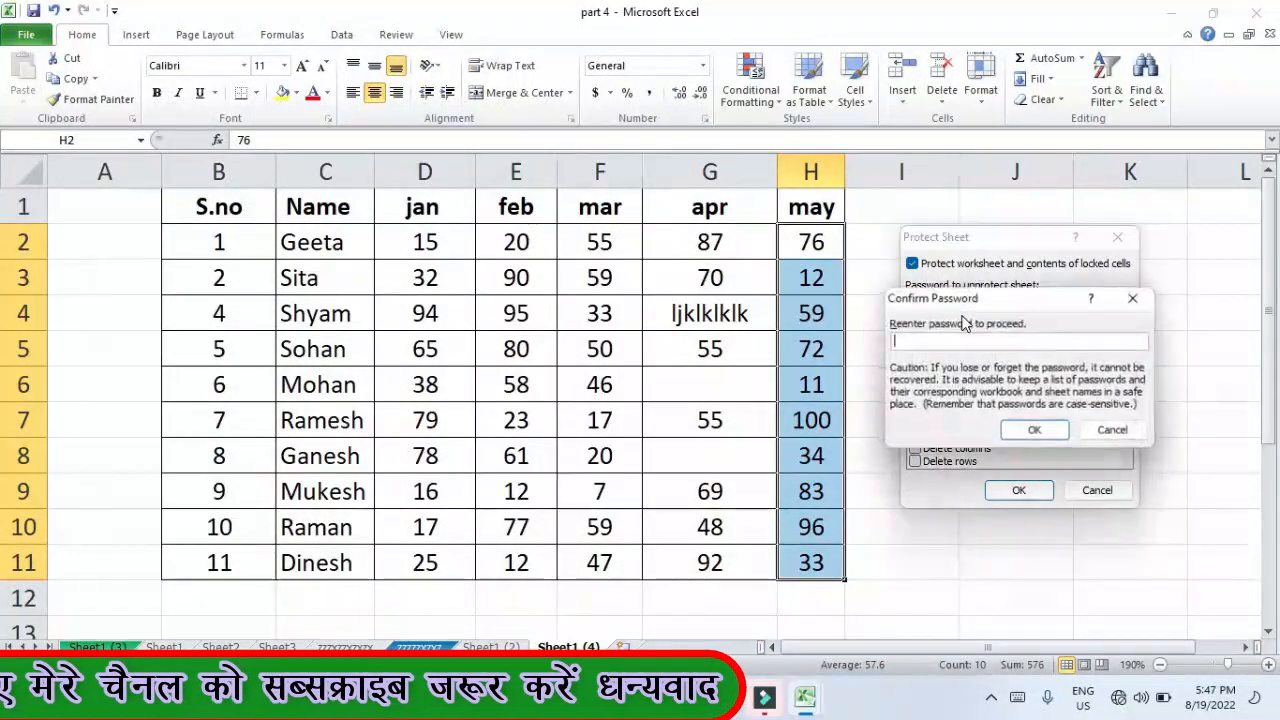
text(1)
key(Return)
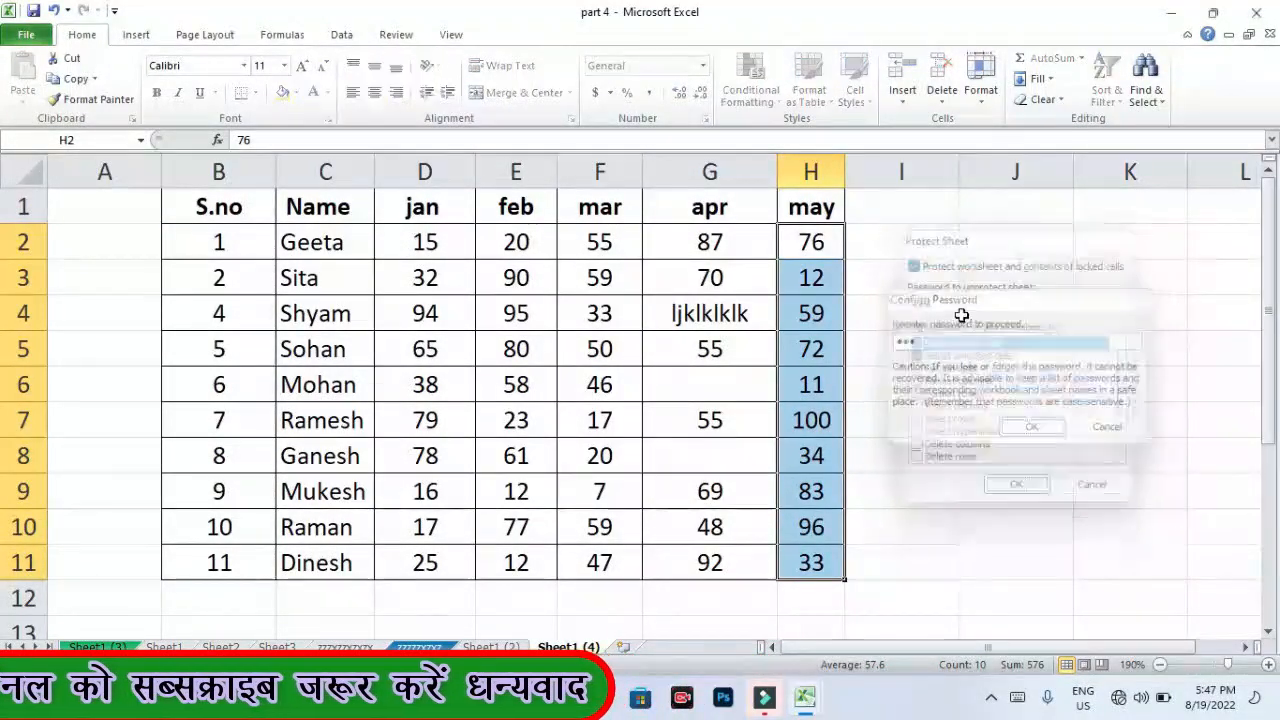
- Type test text 'hghghghfgh' into G2 and 'ghfghghg' into G5, then select G7
click(710, 242)
text(hghghghfgh)
click(710, 349)
text(ghfghghg)
click(710, 418)
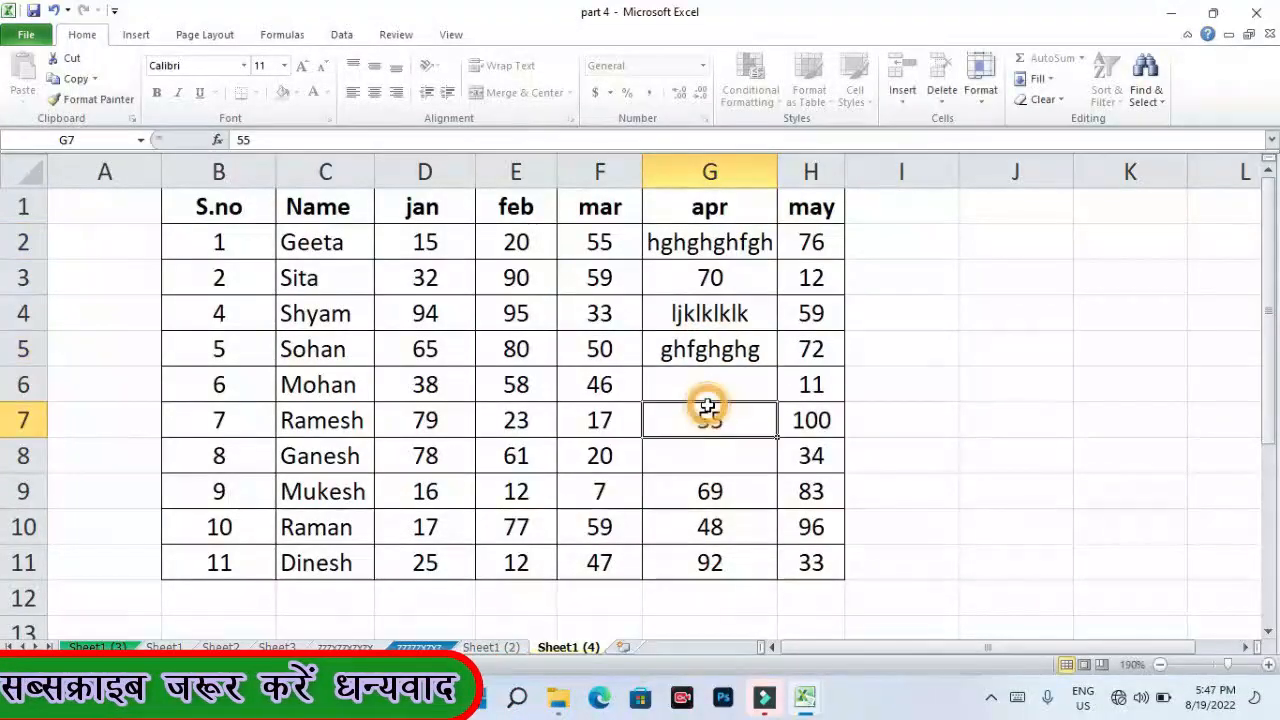
- Enter 'fghghgfhgh' in G7, then confirm locked may cells H3 and H4 refuse edits
text(fghghgfhgh)
click(812, 278)
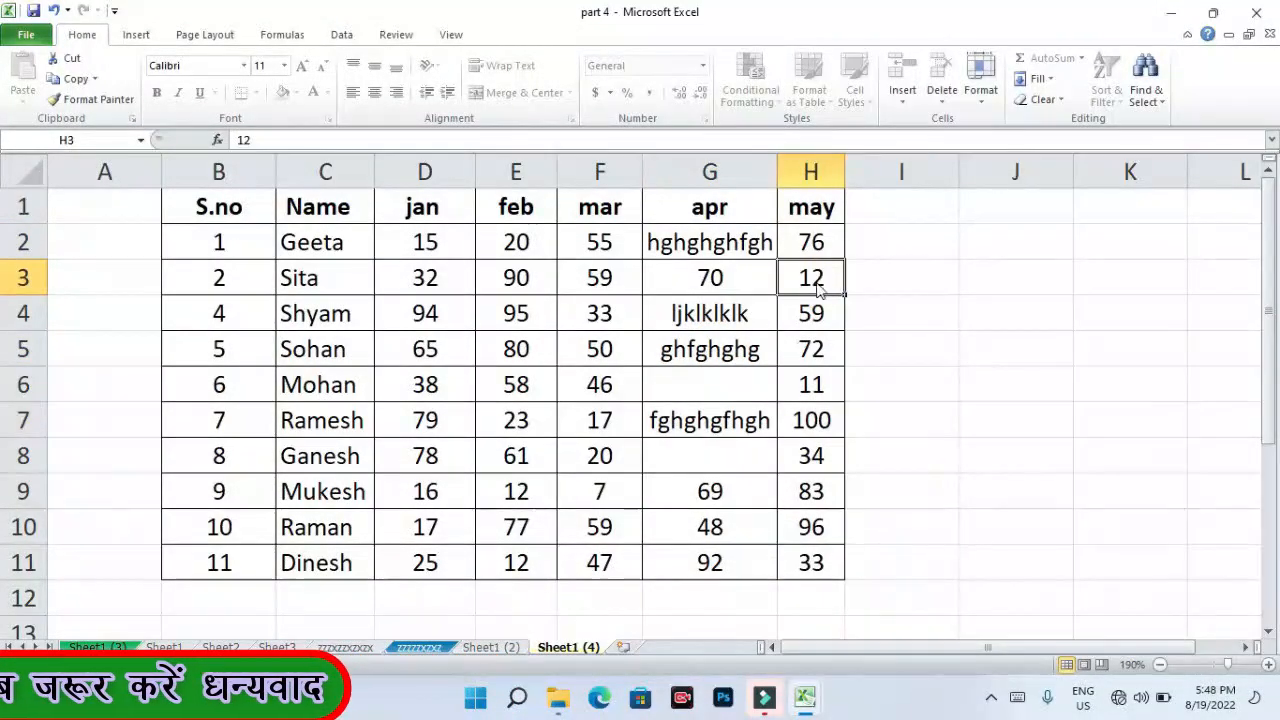
key(g)
click(672, 405)
click(806, 313)
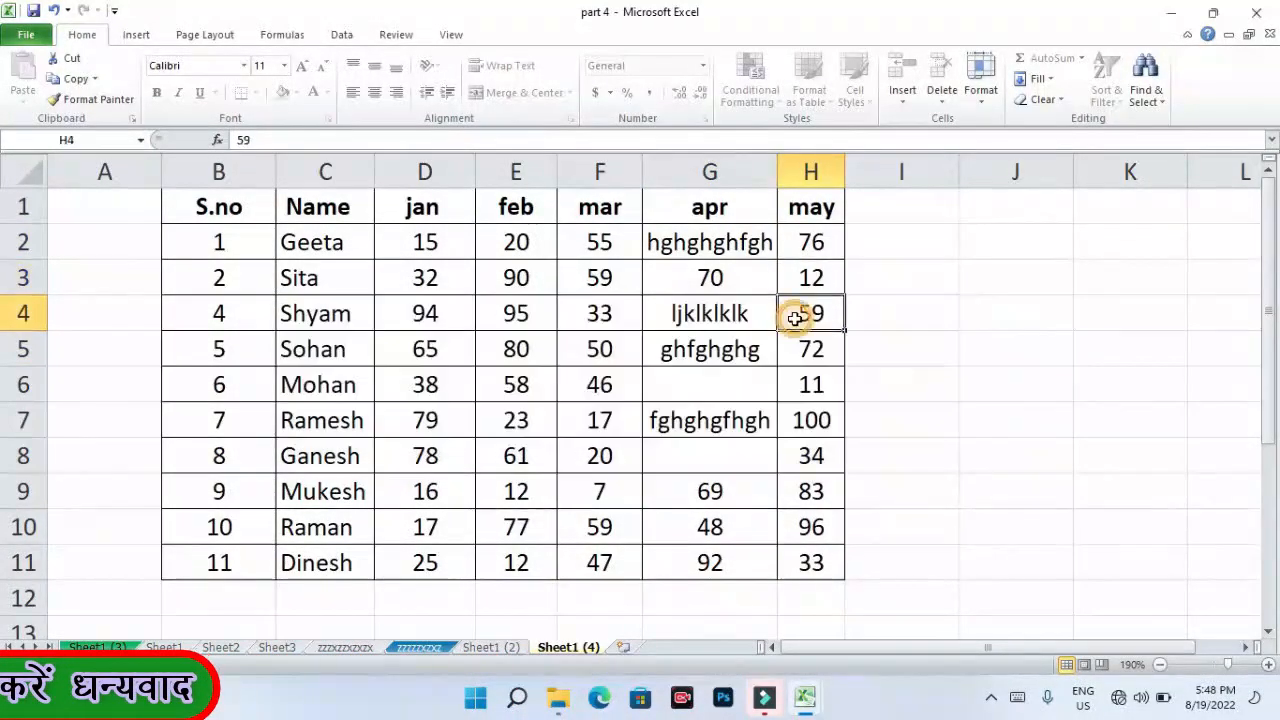
key(g)
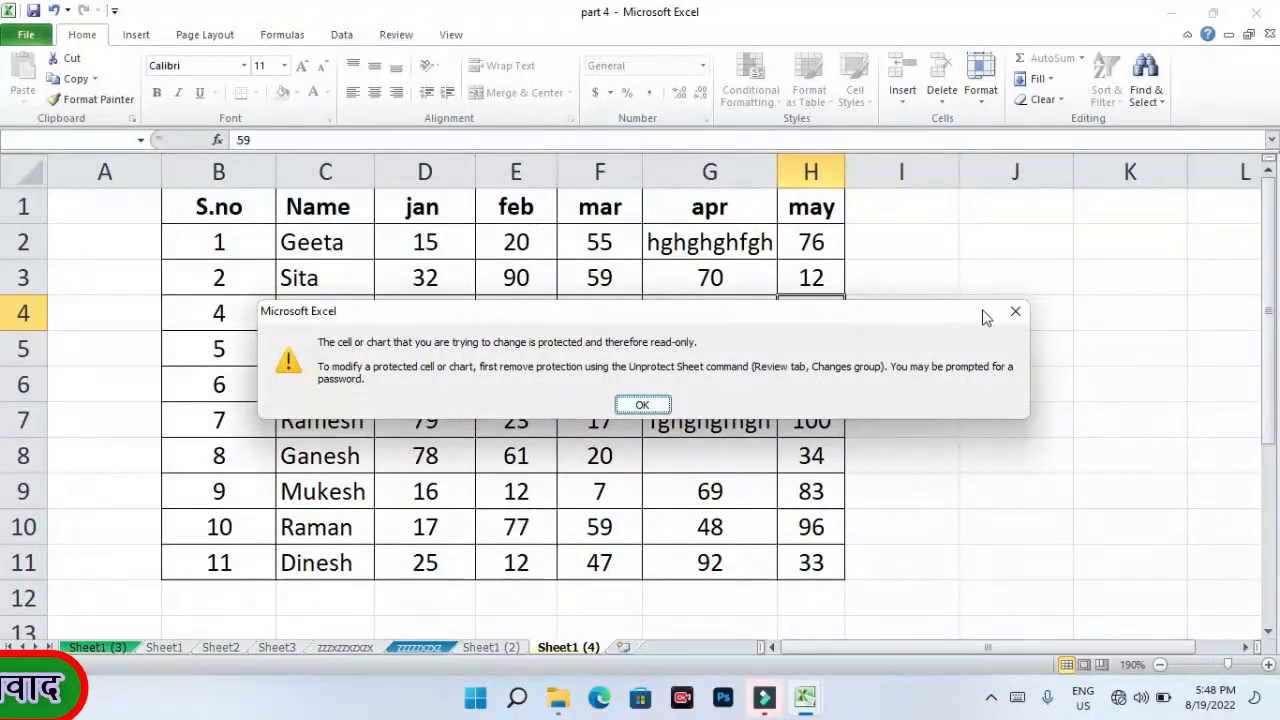
drag(915, 312, 1133, 318)
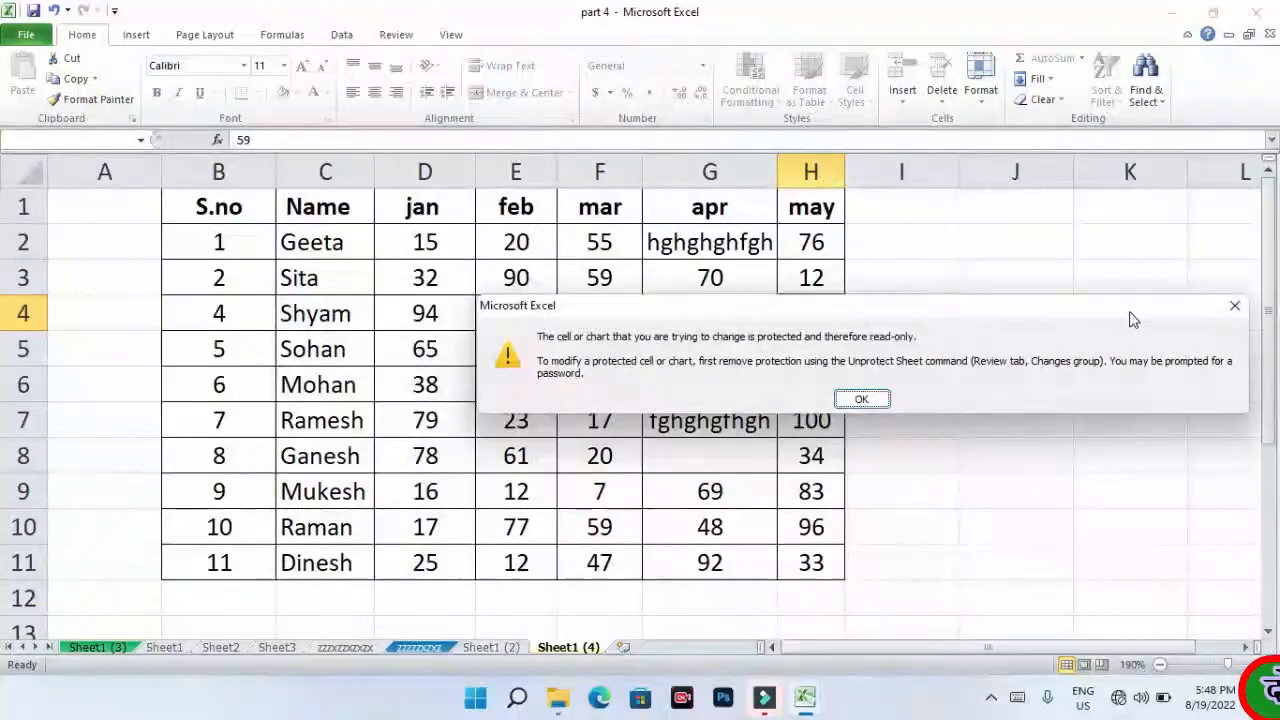
click(1238, 308)
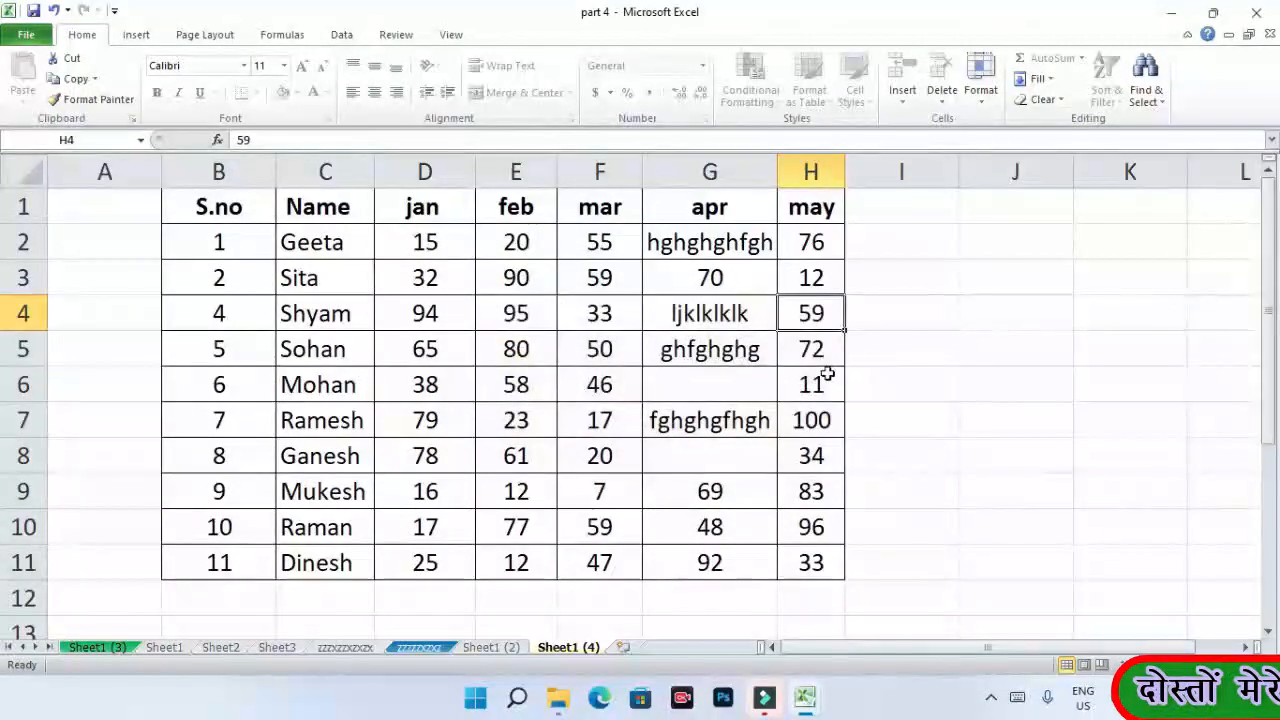
- Select the may cells and nearby empty cells to review the locked range
drag(811, 349, 811, 563)
click(811, 207)
click(903, 483)
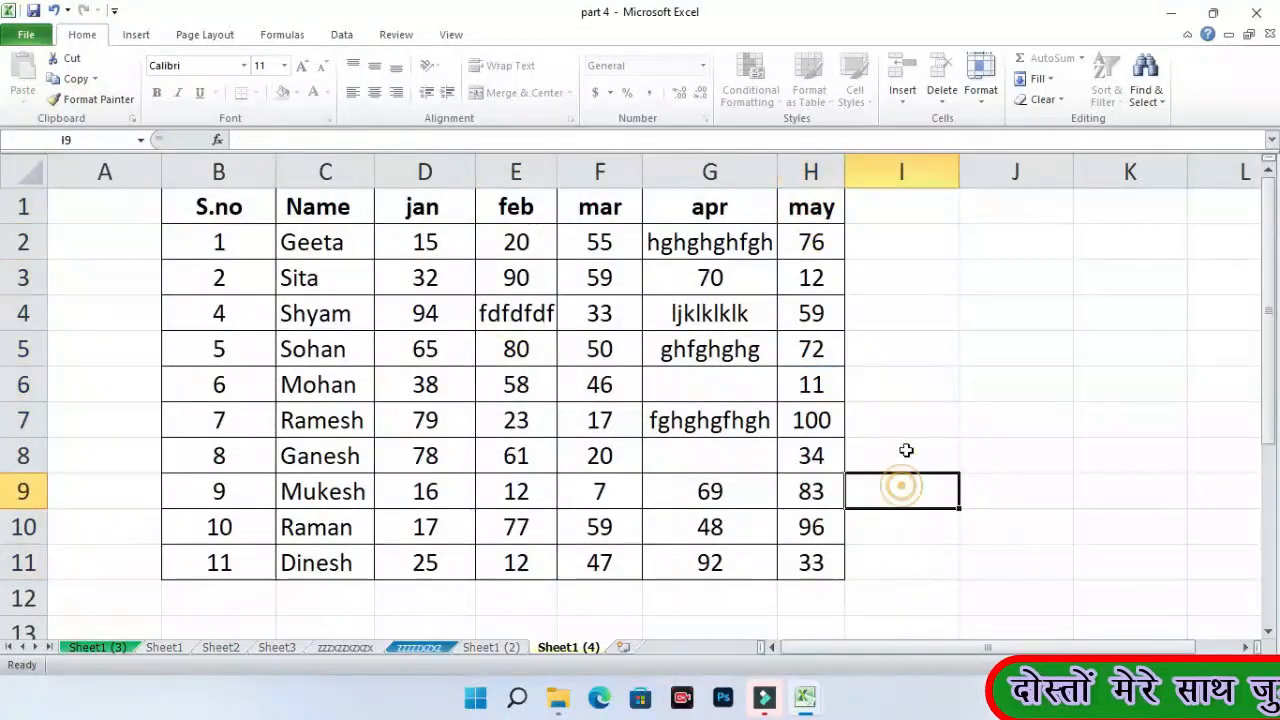
click(903, 346)
drag(832, 244, 809, 563)
click(874, 485)
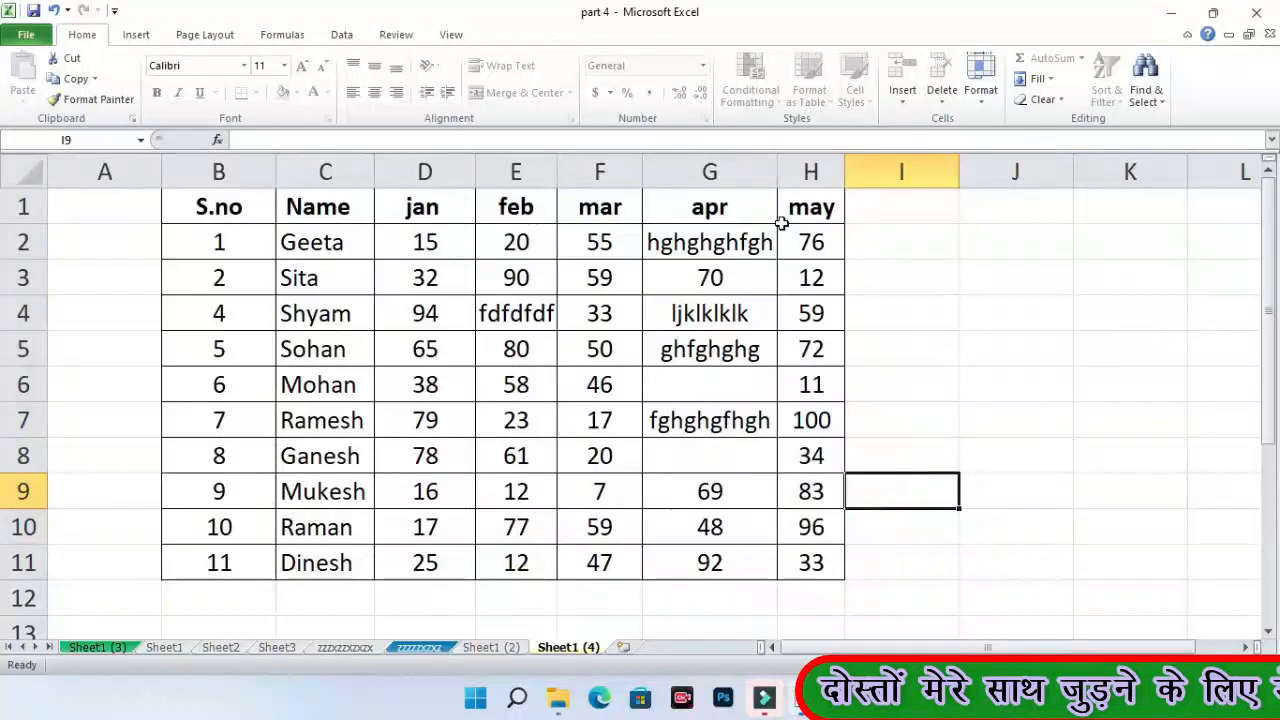
- Unprotect Sheet1 (4) by entering its sheet password, then select cells J5 and J6
right_click(587, 649)
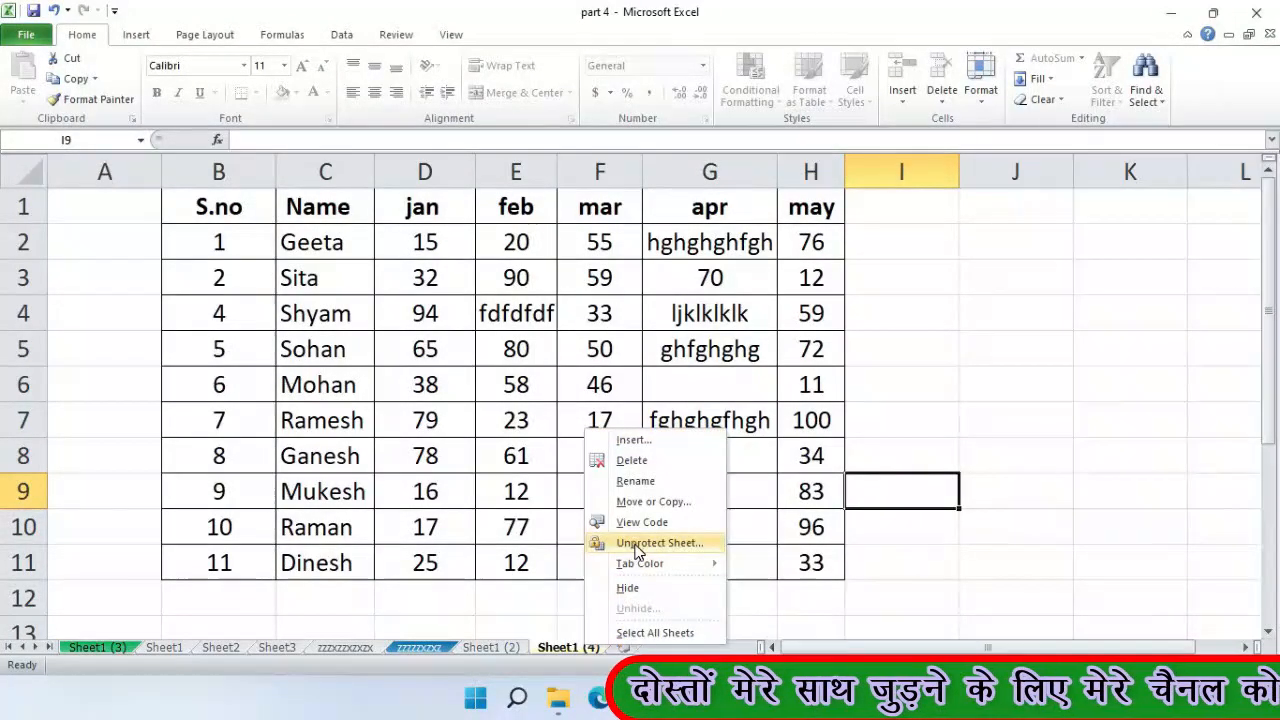
click(637, 544)
click(640, 556)
click(982, 100)
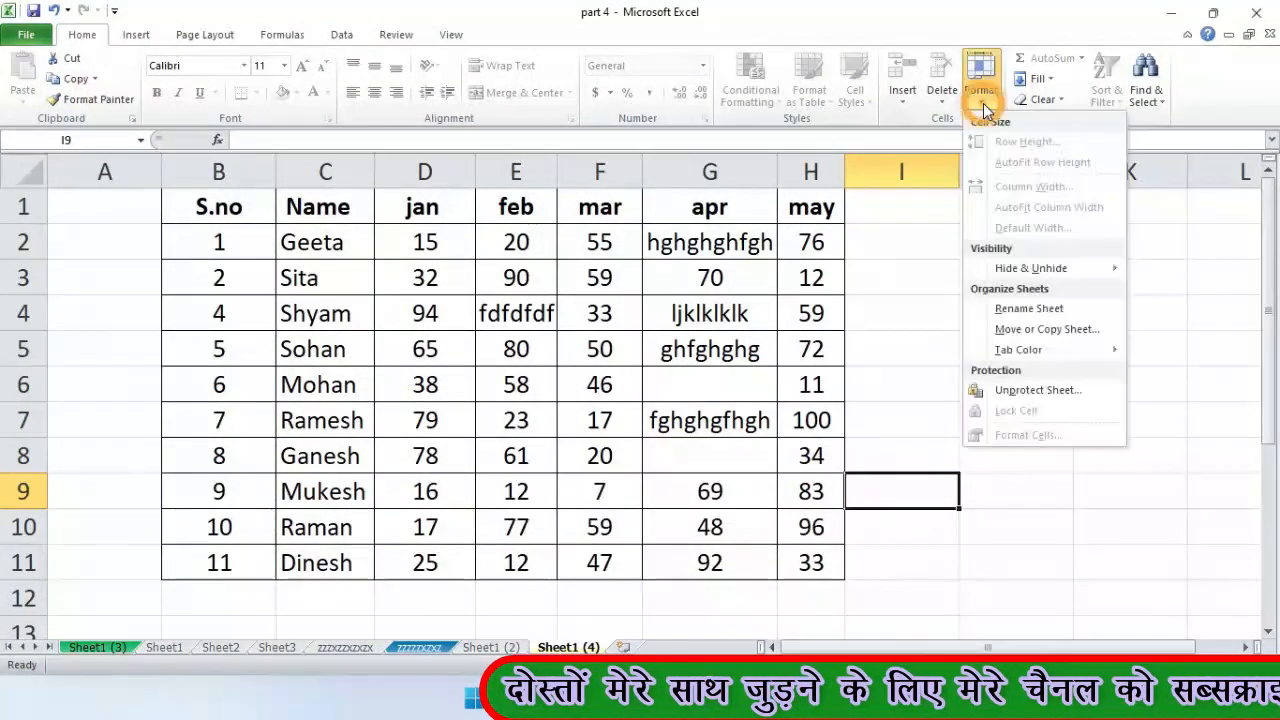
click(1025, 390)
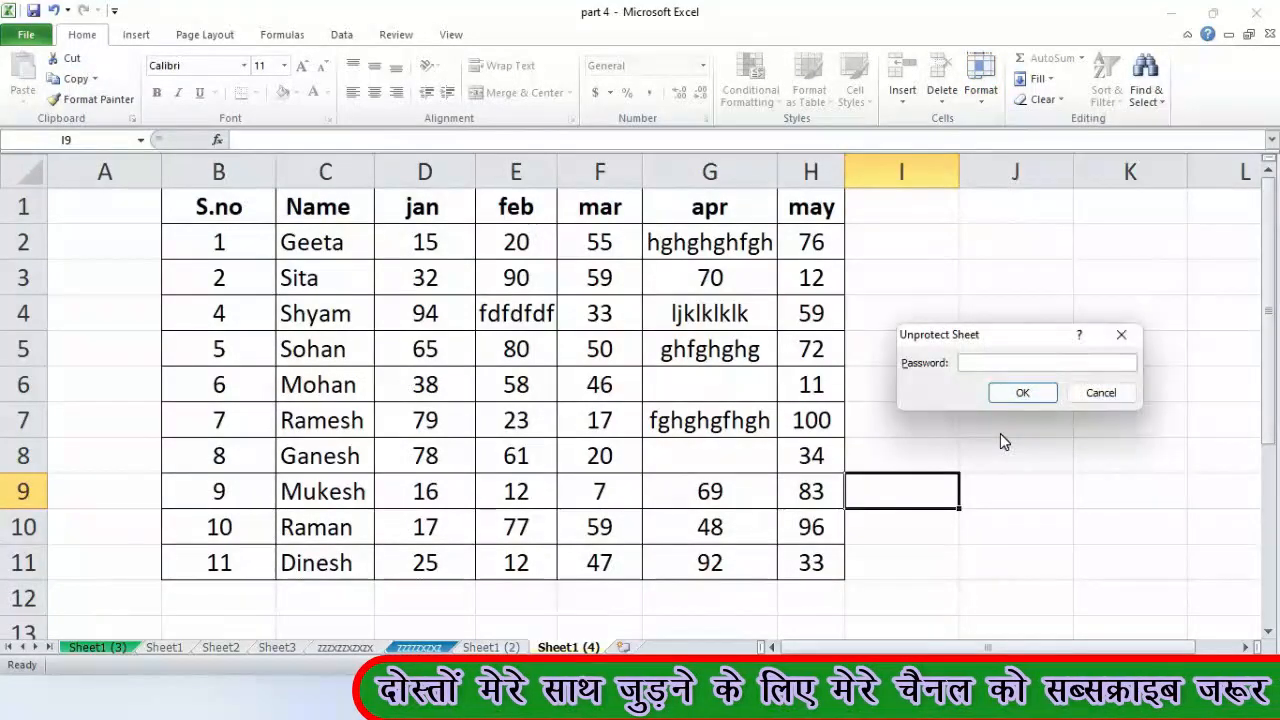
text(1)
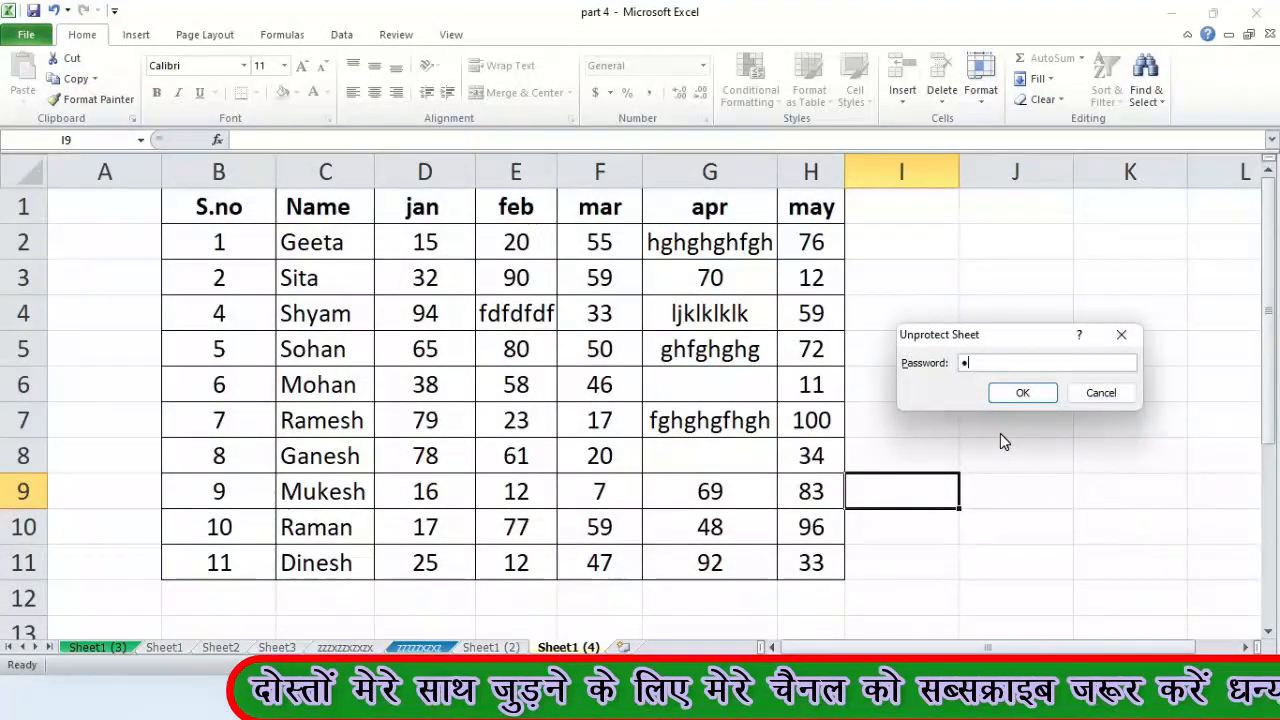
text(23)
key(Return)
click(1054, 354)
click(1060, 386)
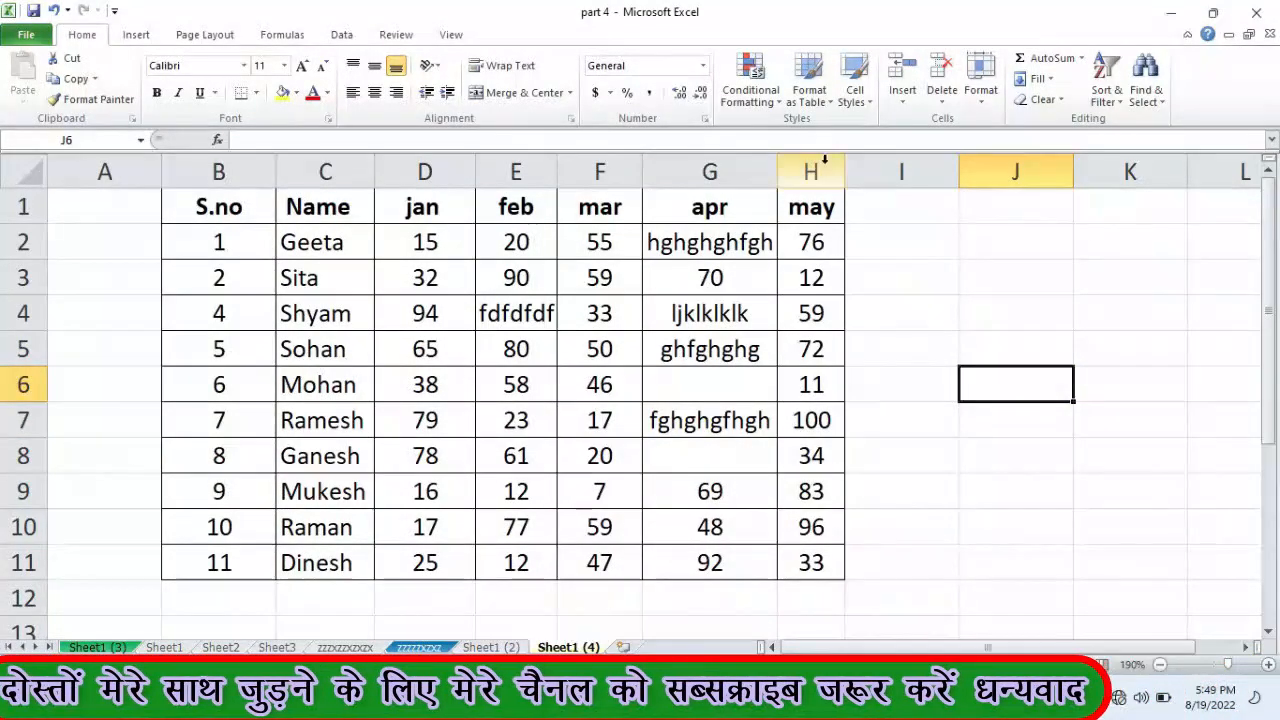
- Select the may score column H2 down to H12
drag(812, 240, 921, 518)
click(921, 518)
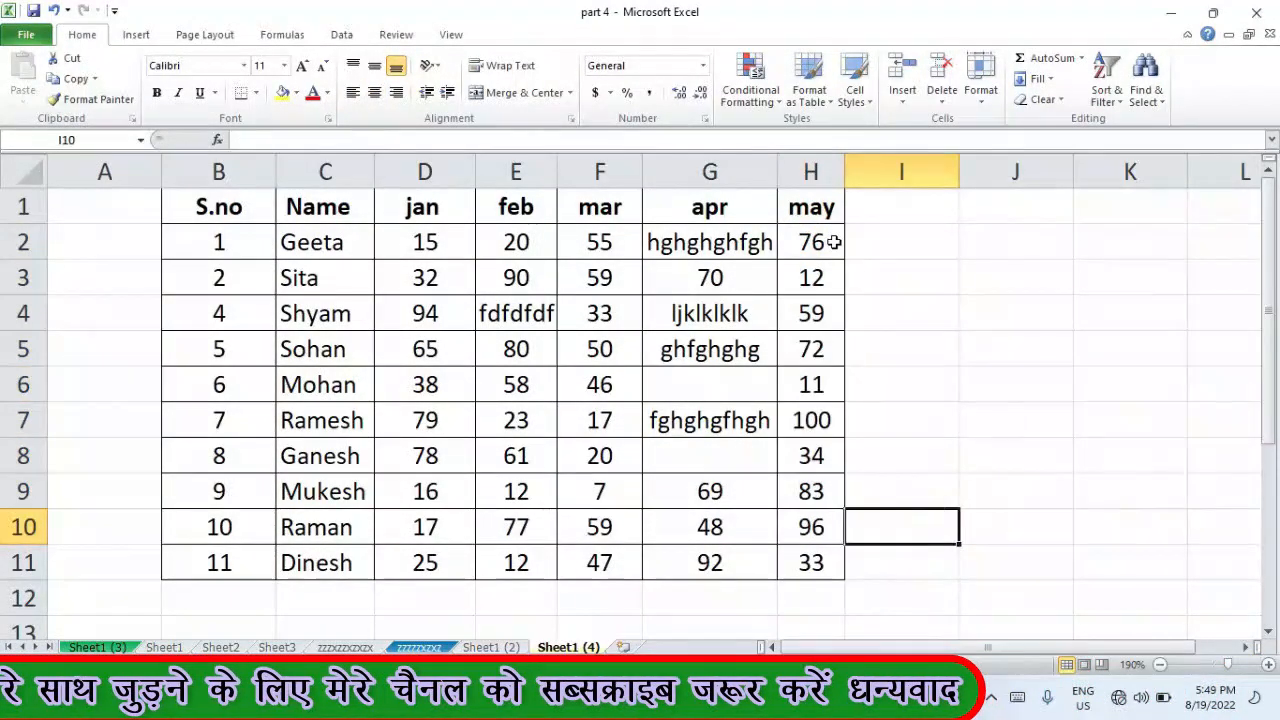
drag(808, 244, 794, 586)
click(917, 494)
- Open Format Cells from the Format menu and show its Number categories
click(980, 98)
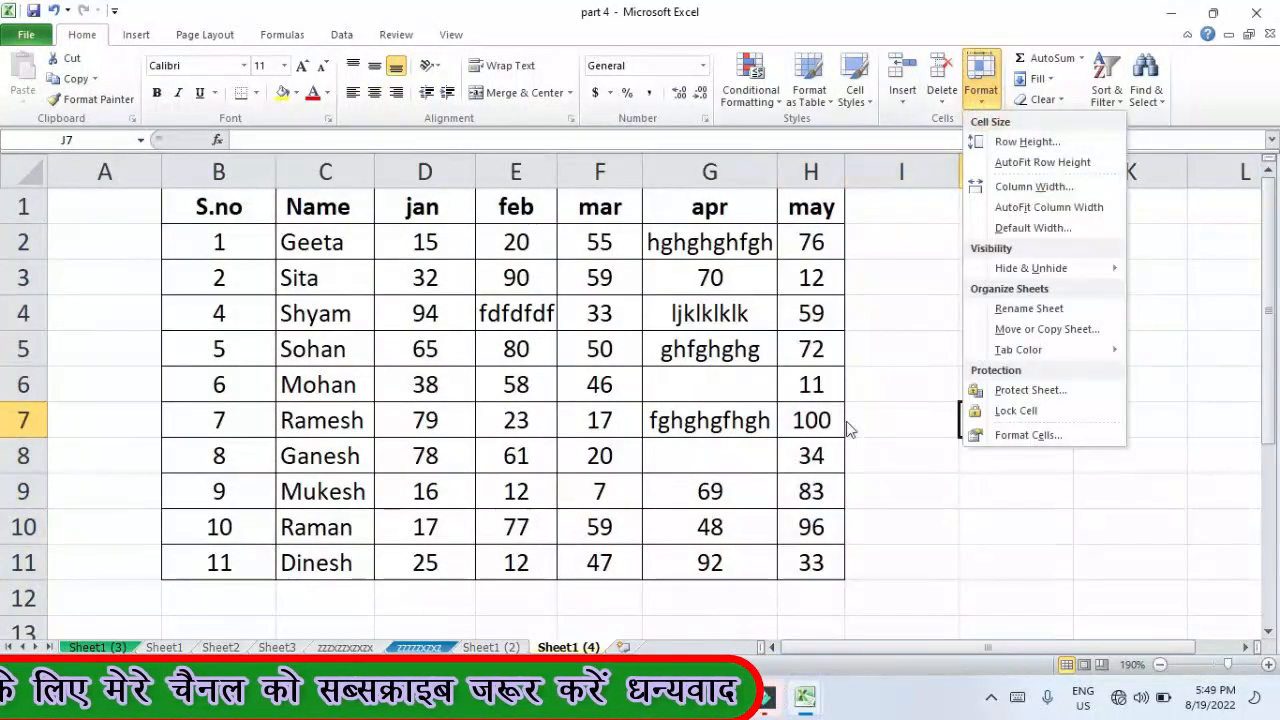
click(1036, 440)
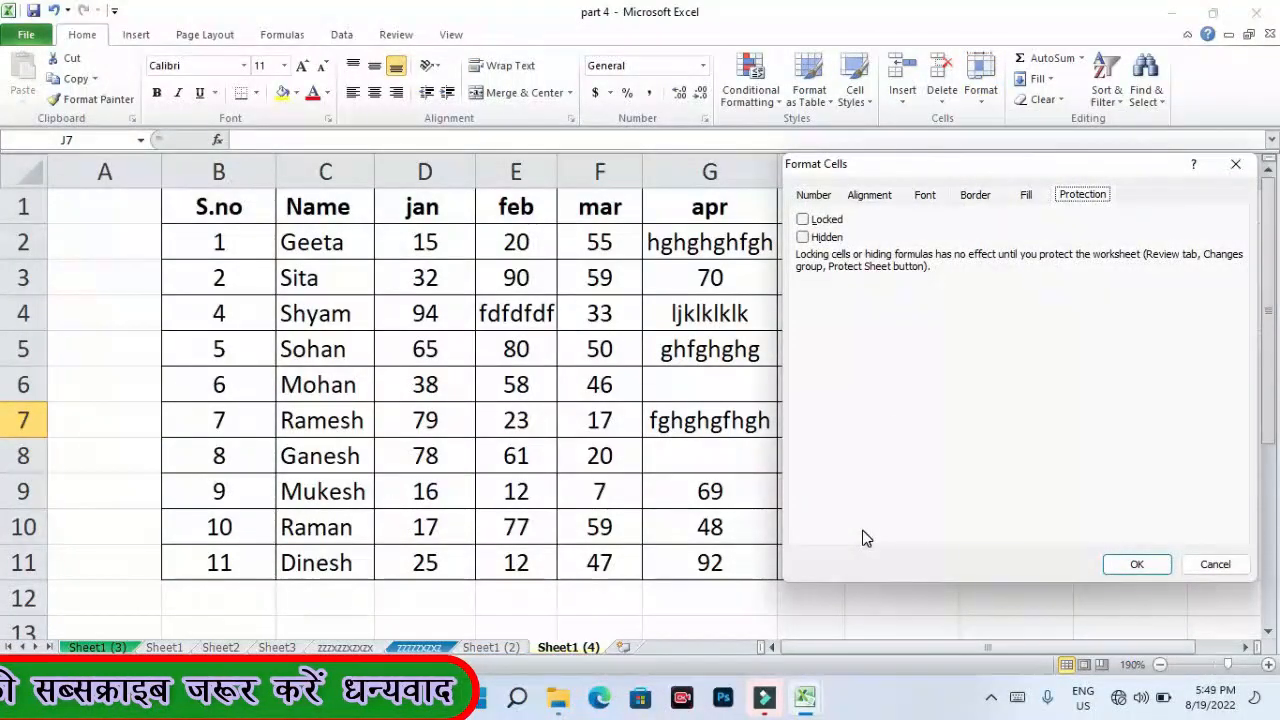
drag(1020, 164, 800, 217)
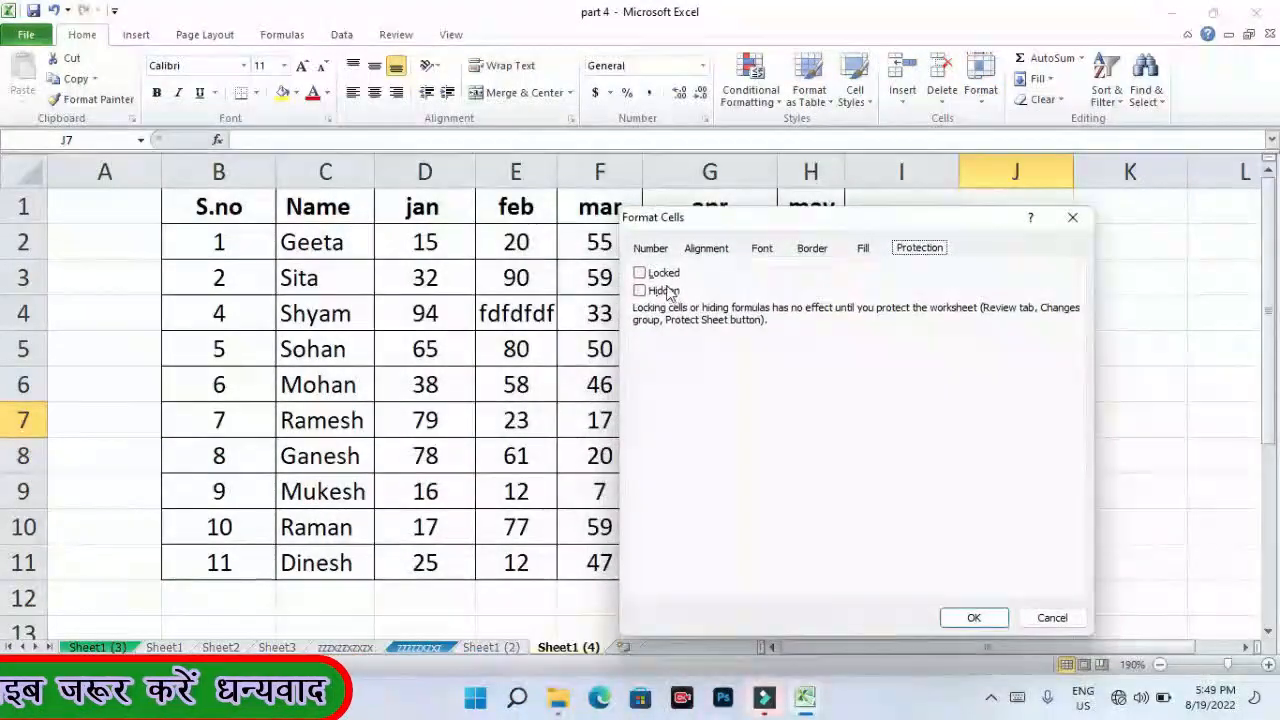
click(650, 248)
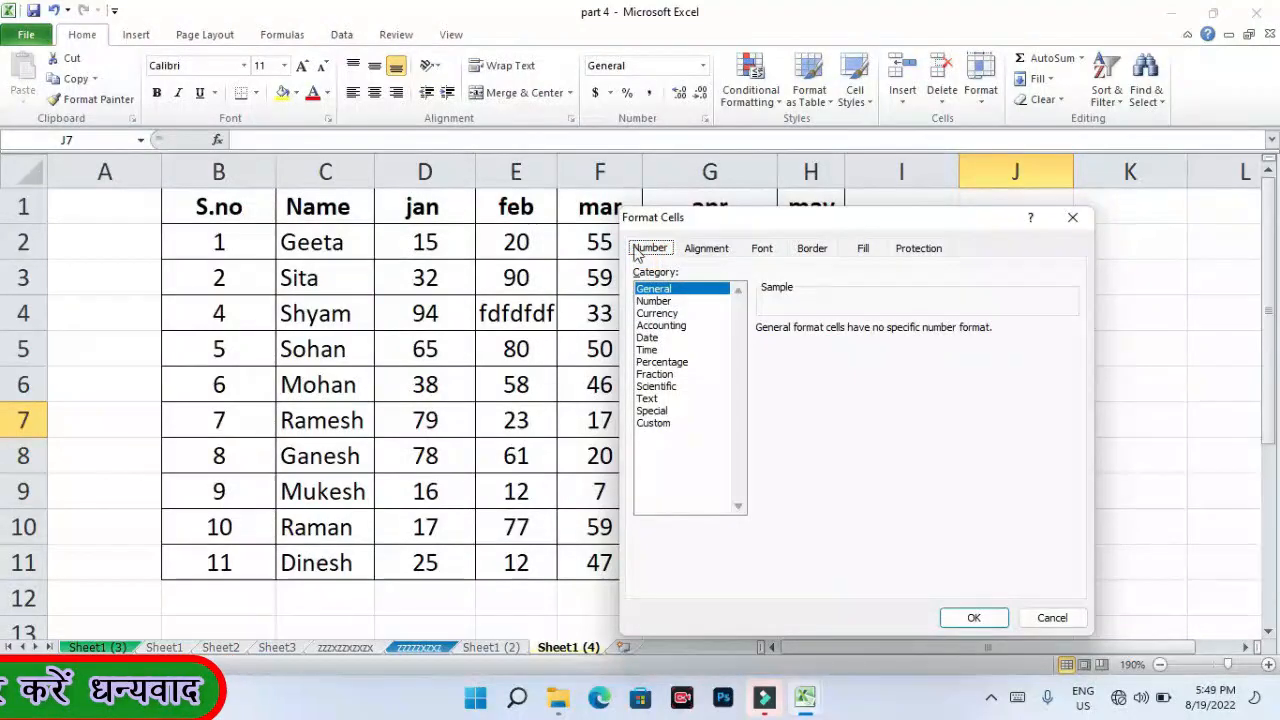